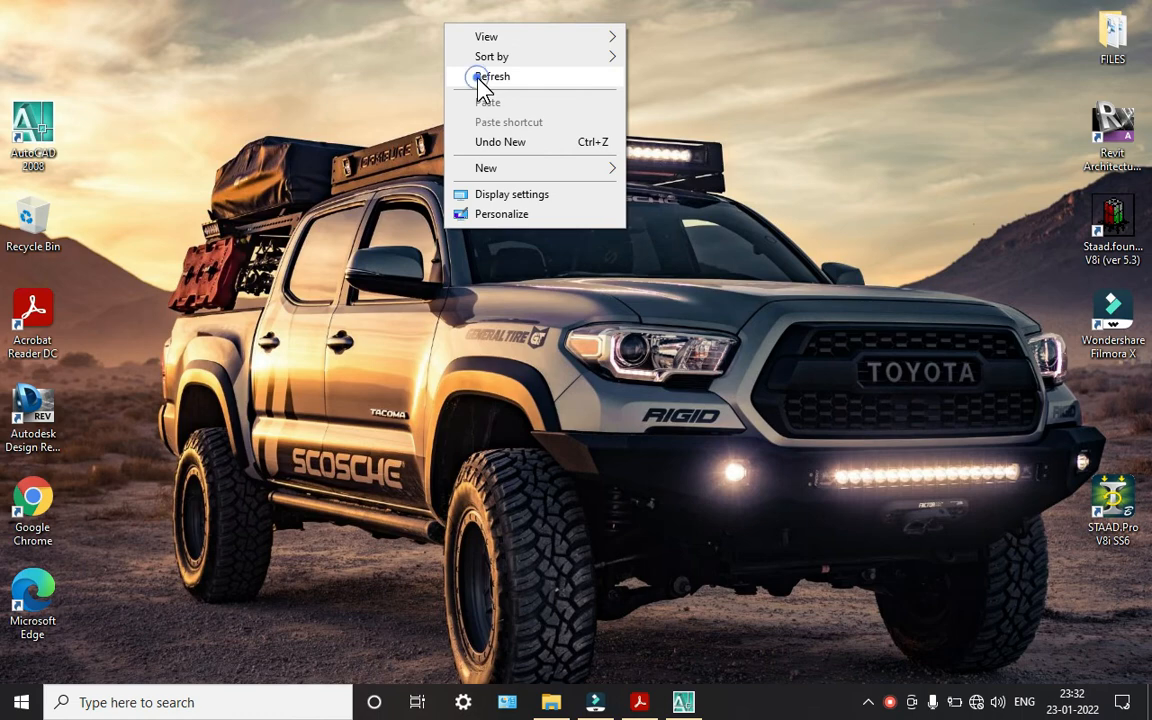
- Switch to Acrobat Reader and examine the ground floor plan's rooms, dimensions, openings, staircase and open spaces in MY HOUSE GROUND.pdf
left_click(639, 702)
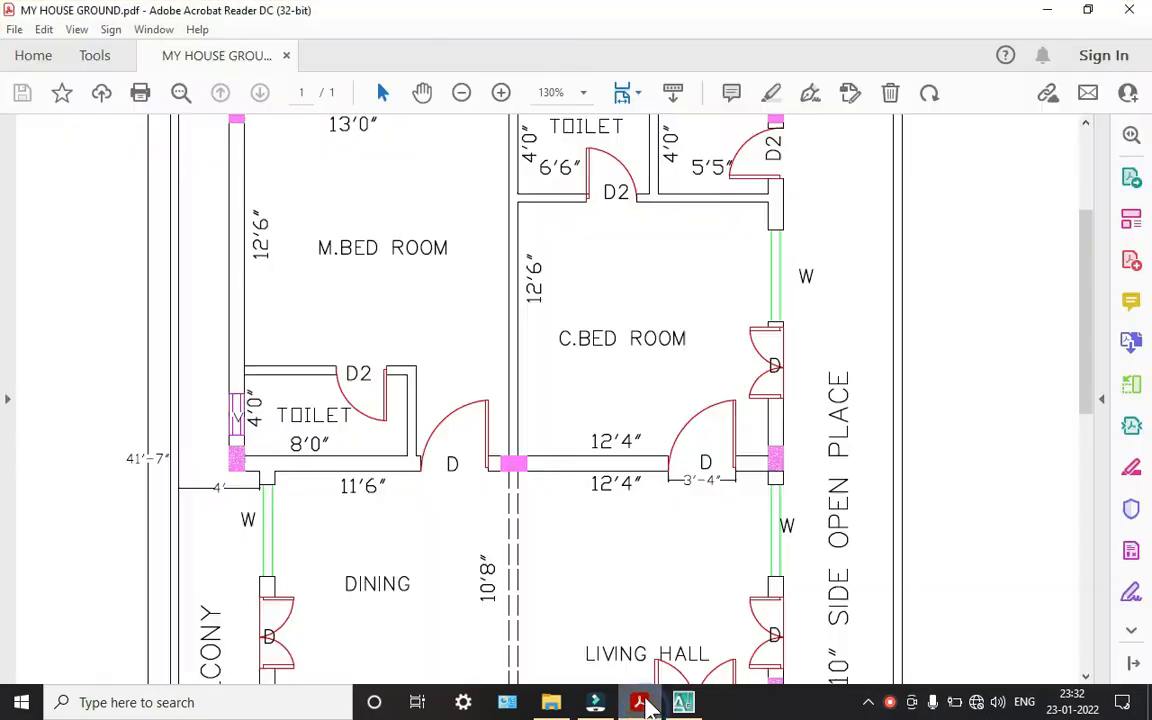
scroll(506, 350, "up", 4)
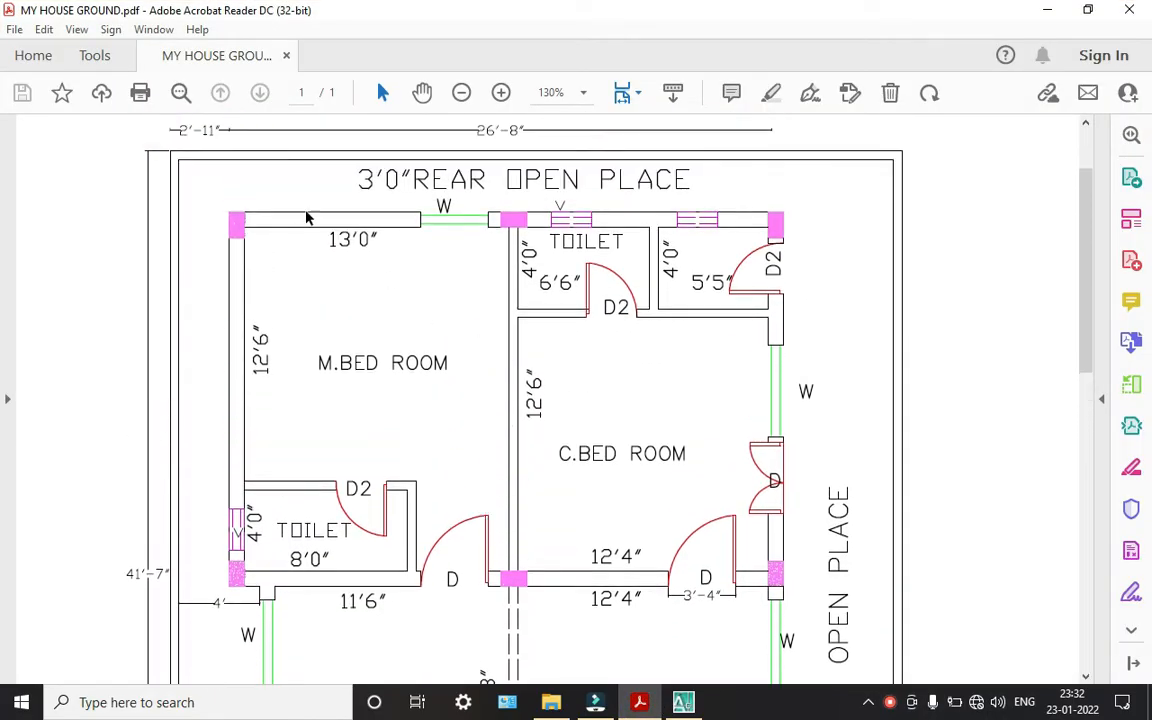
left_click(461, 92)
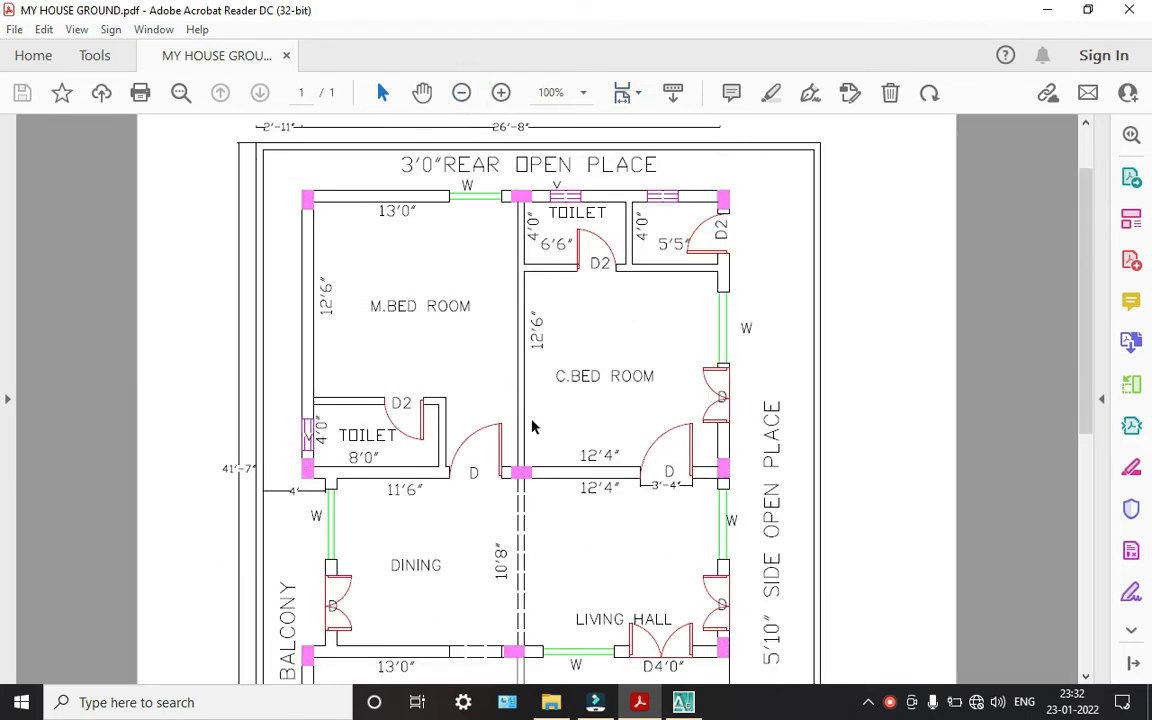
scroll(455, 323, "down", 2)
scroll(455, 323, "down", 2)
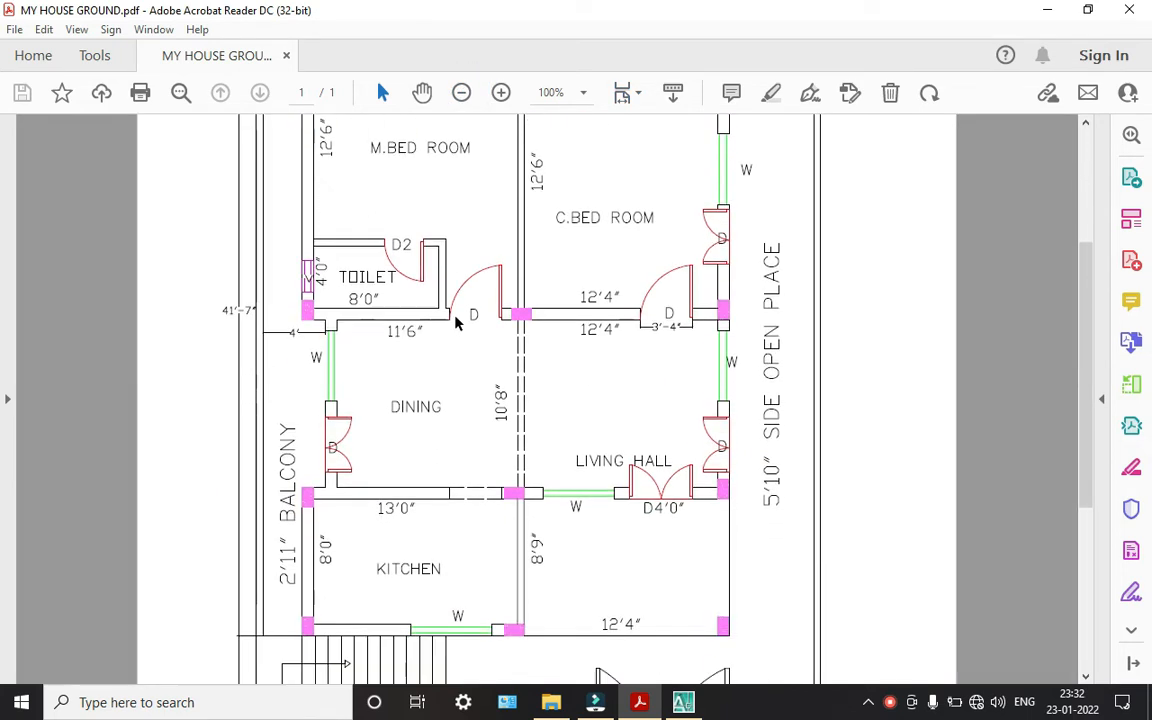
left_click(461, 92)
scroll(638, 437, "up", 2)
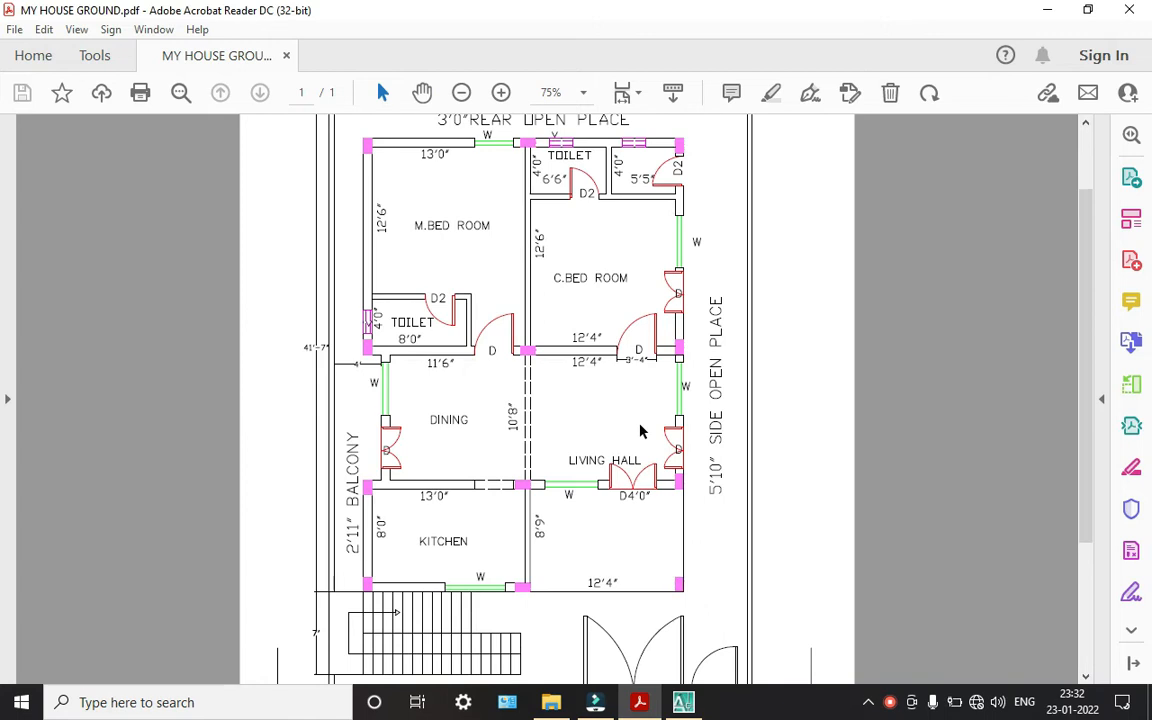
scroll(640, 432, "up", 1)
scroll(540, 460, "up", 1)
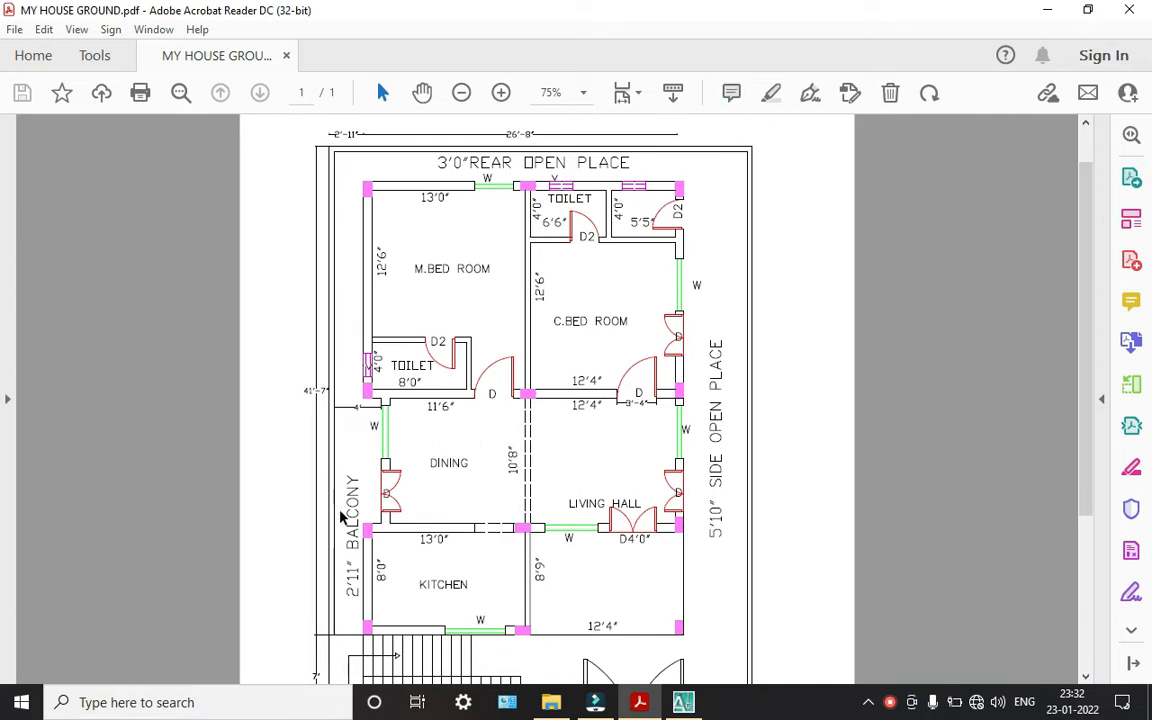
scroll(357, 548, "down", 3)
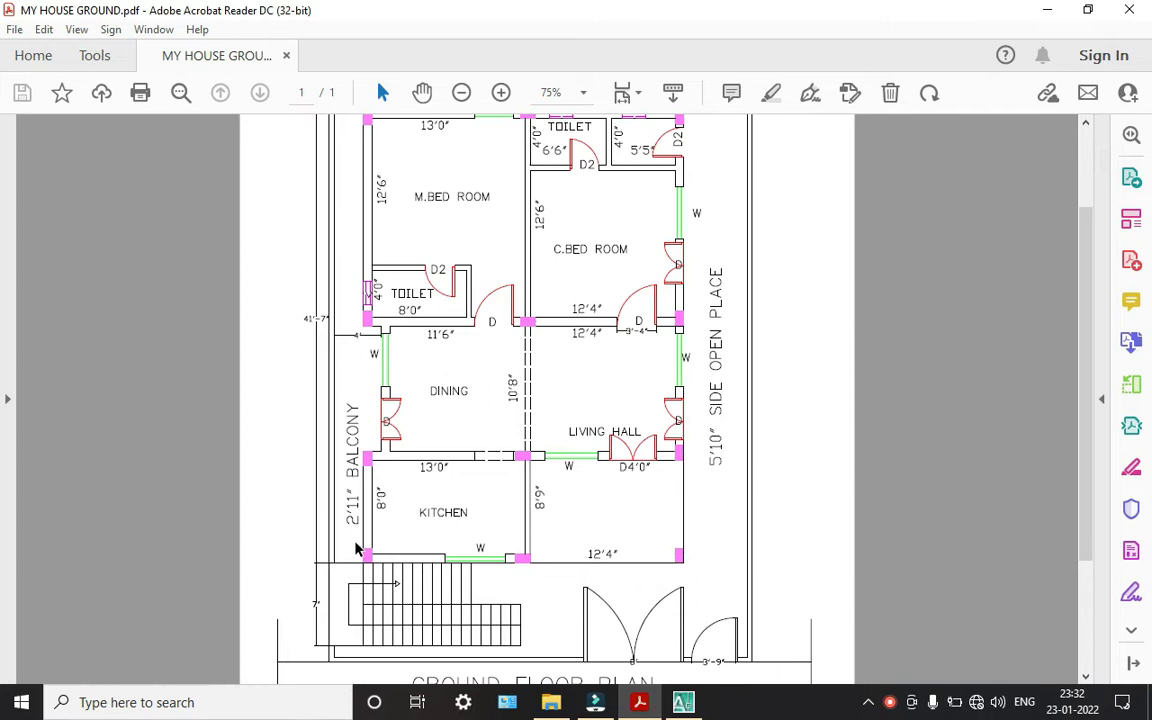
scroll(350, 600, "down", 1)
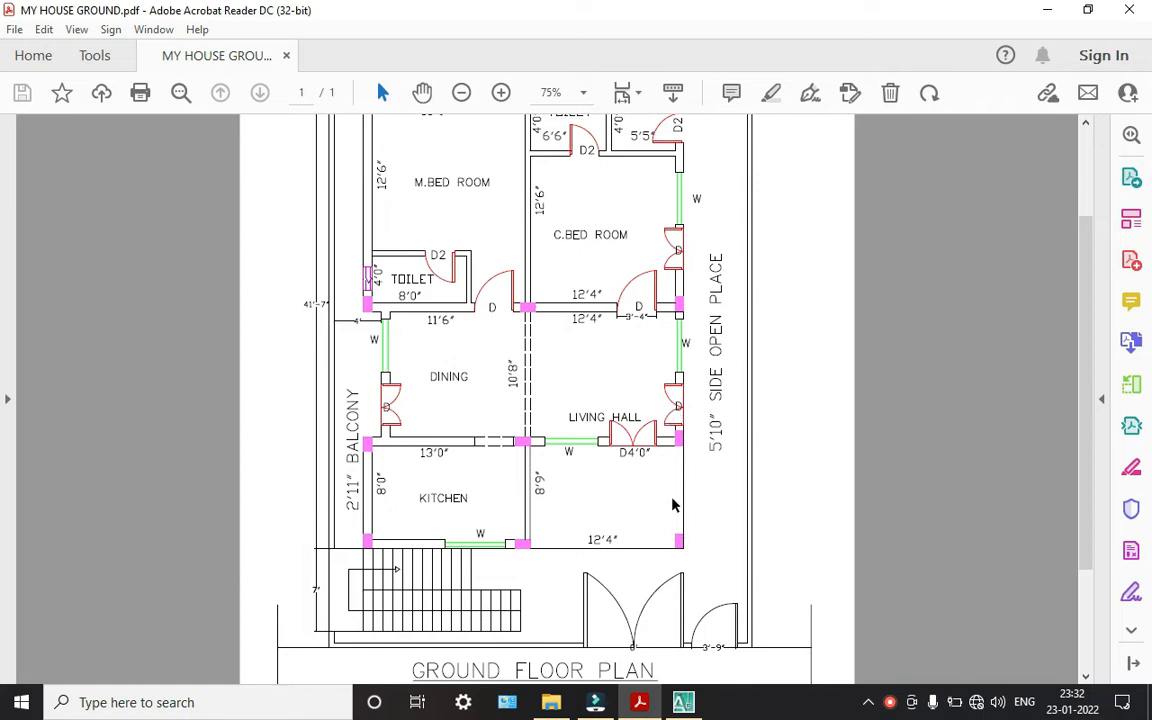
scroll(532, 522, "up", 3)
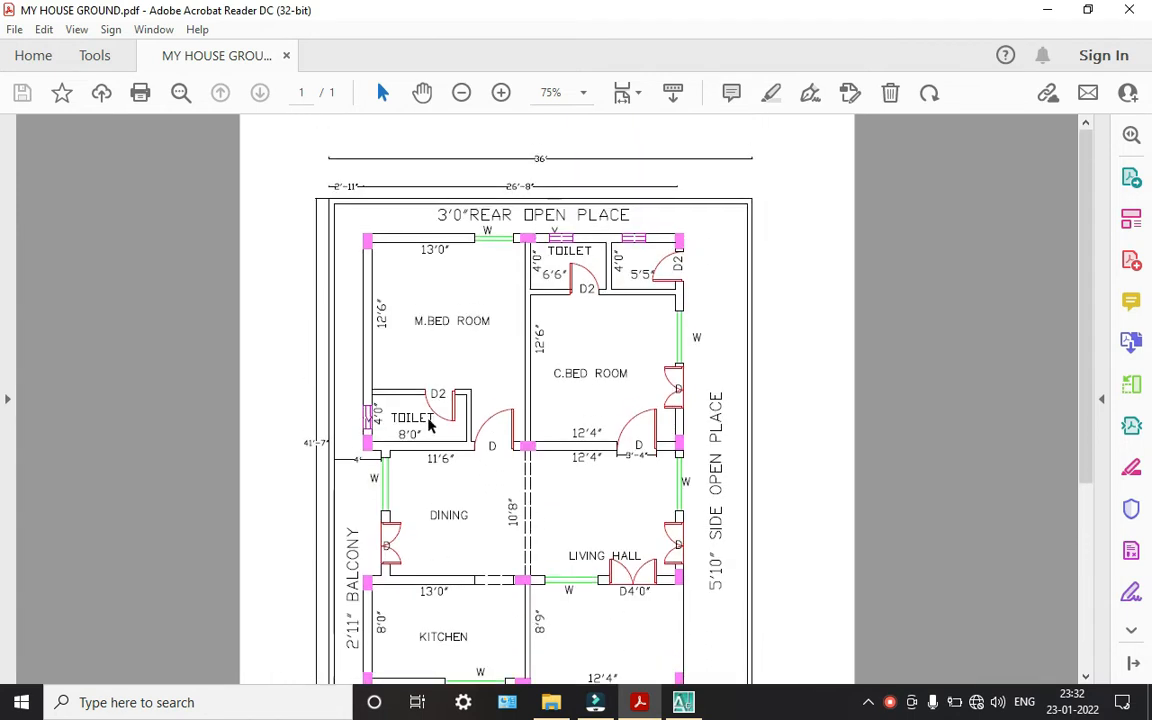
scroll(465, 500, "down", 5)
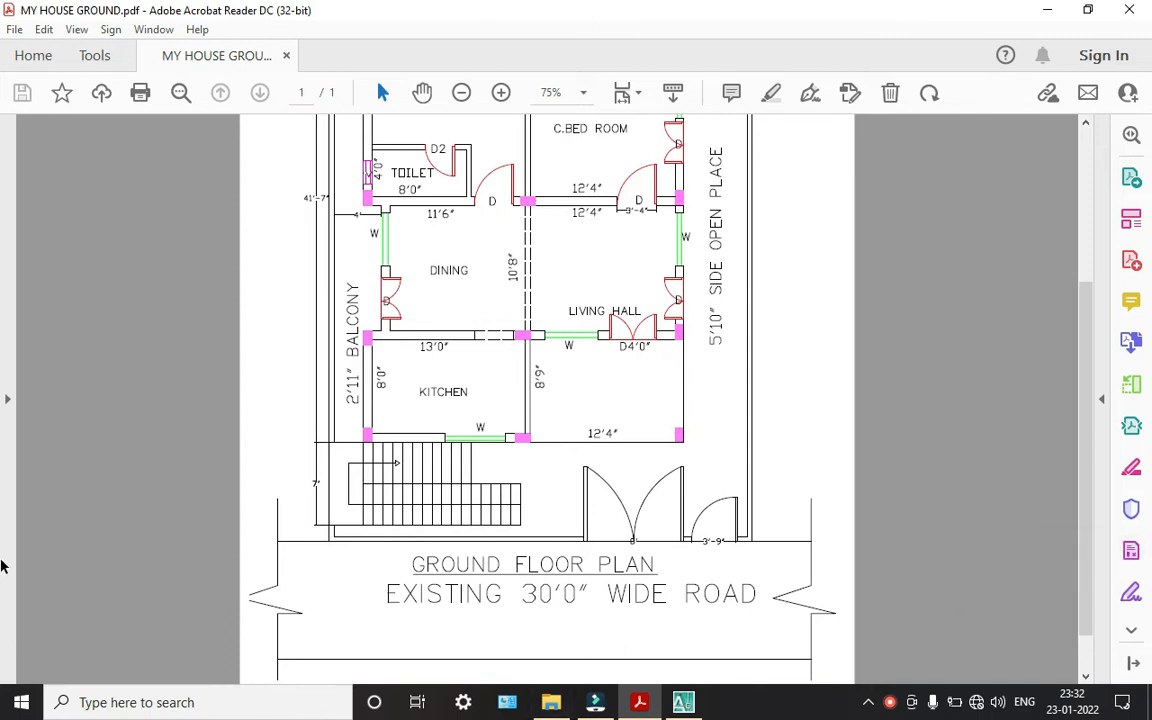
scroll(577, 470, "up", 4)
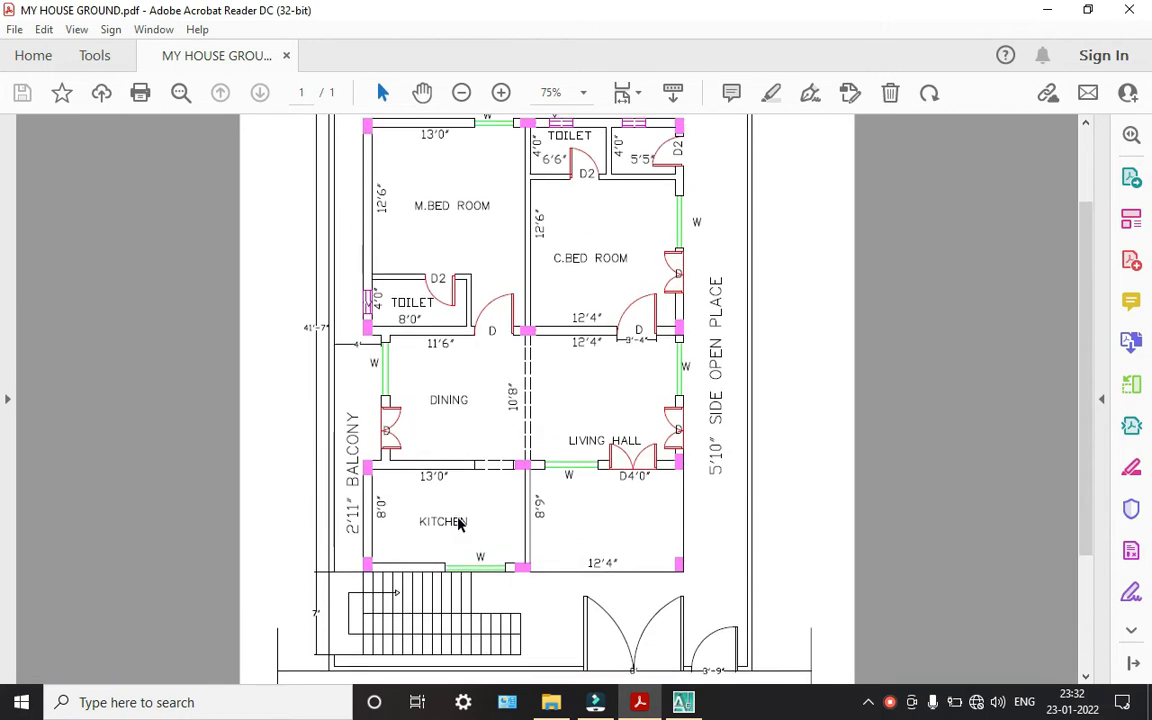
scroll(480, 310, "up", 1)
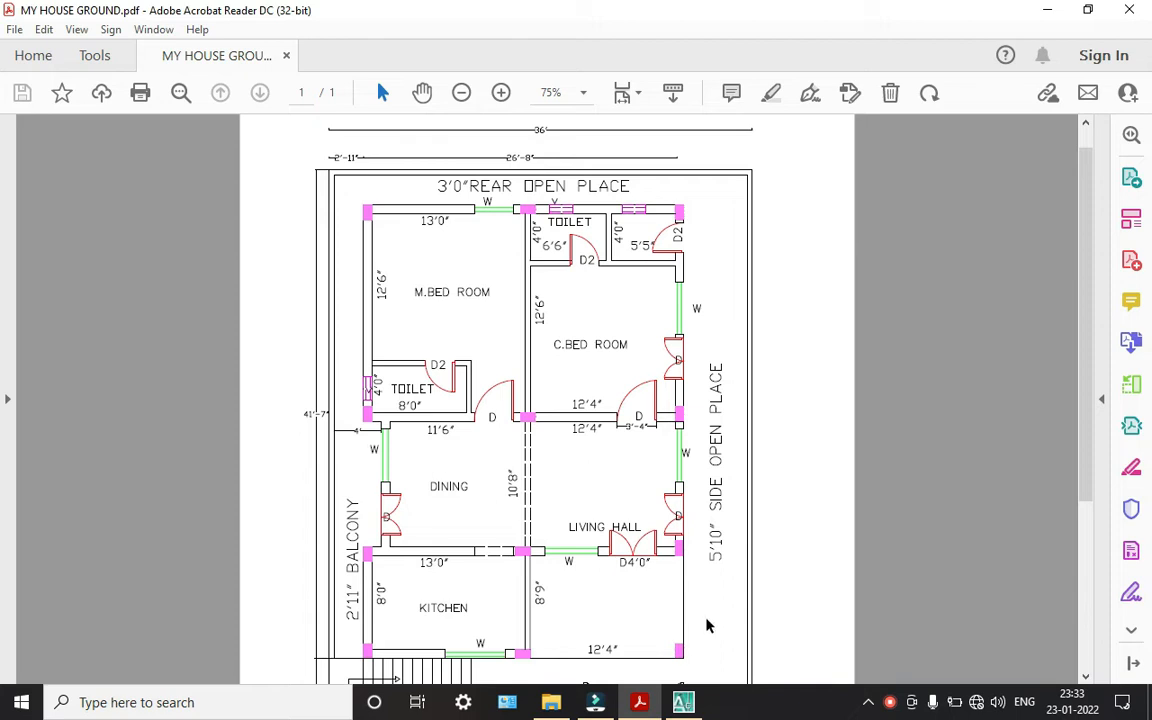
- Switch to AutoCAD and set the drawing units to Architectural with 0'-0" precision and Inches as the insertion scale
left_click(690, 702)
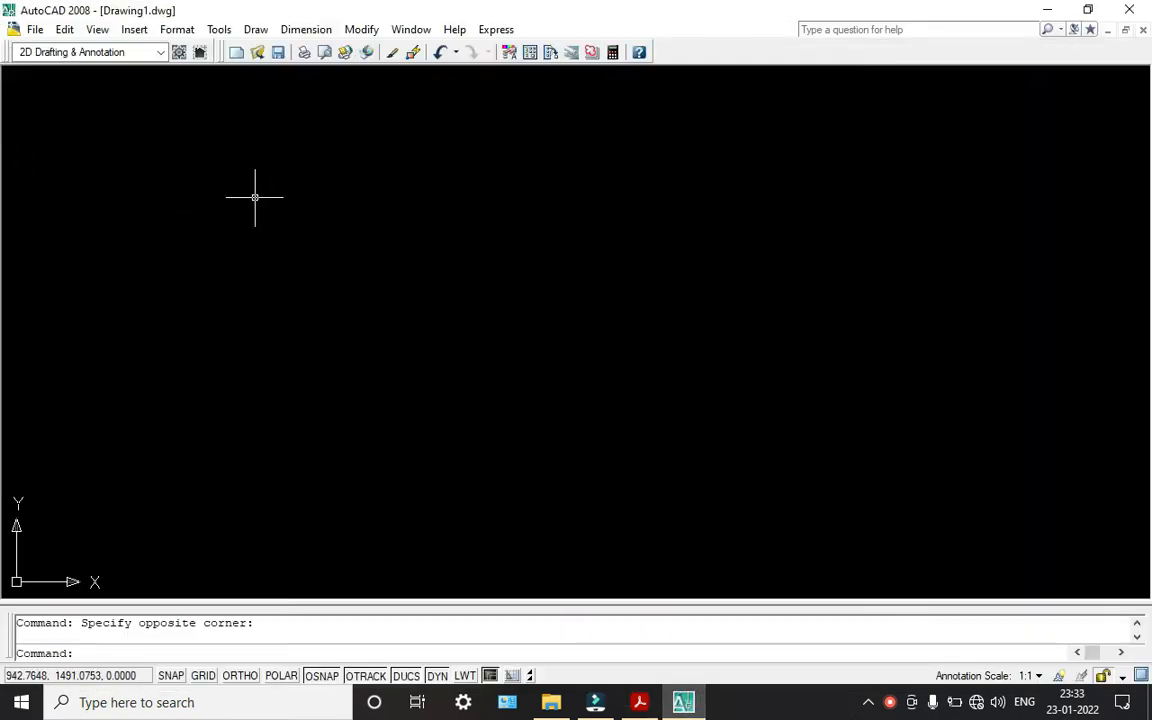
type("u")
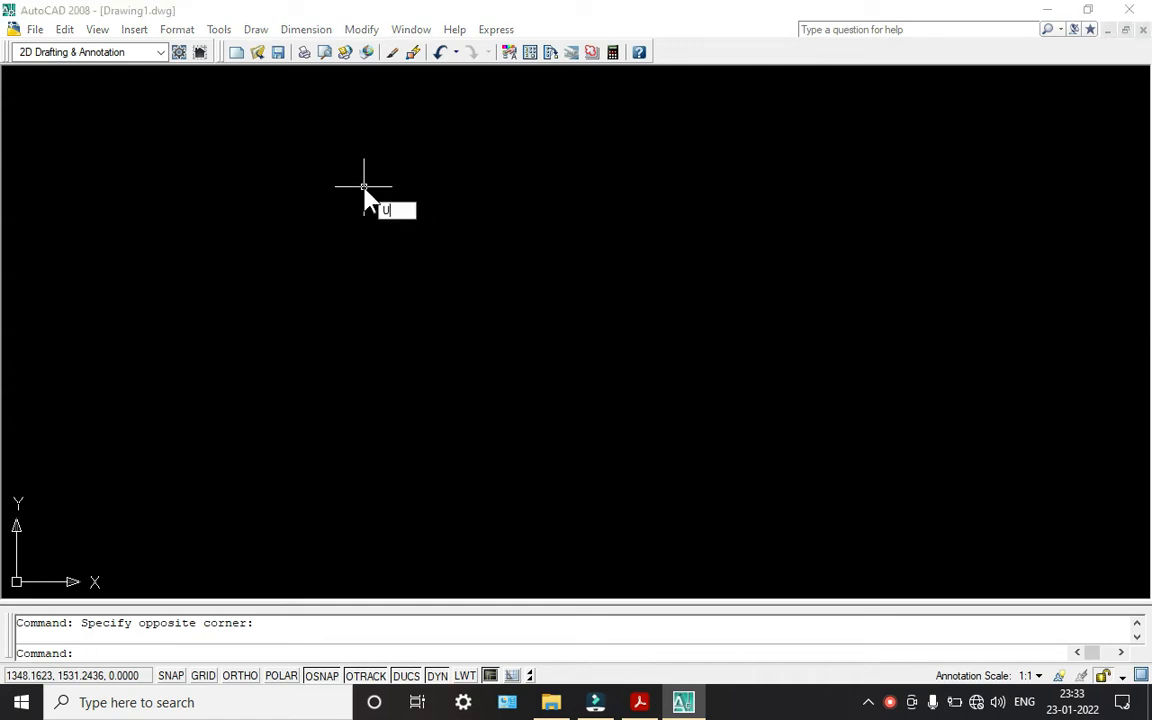
type("n")
key("Return")
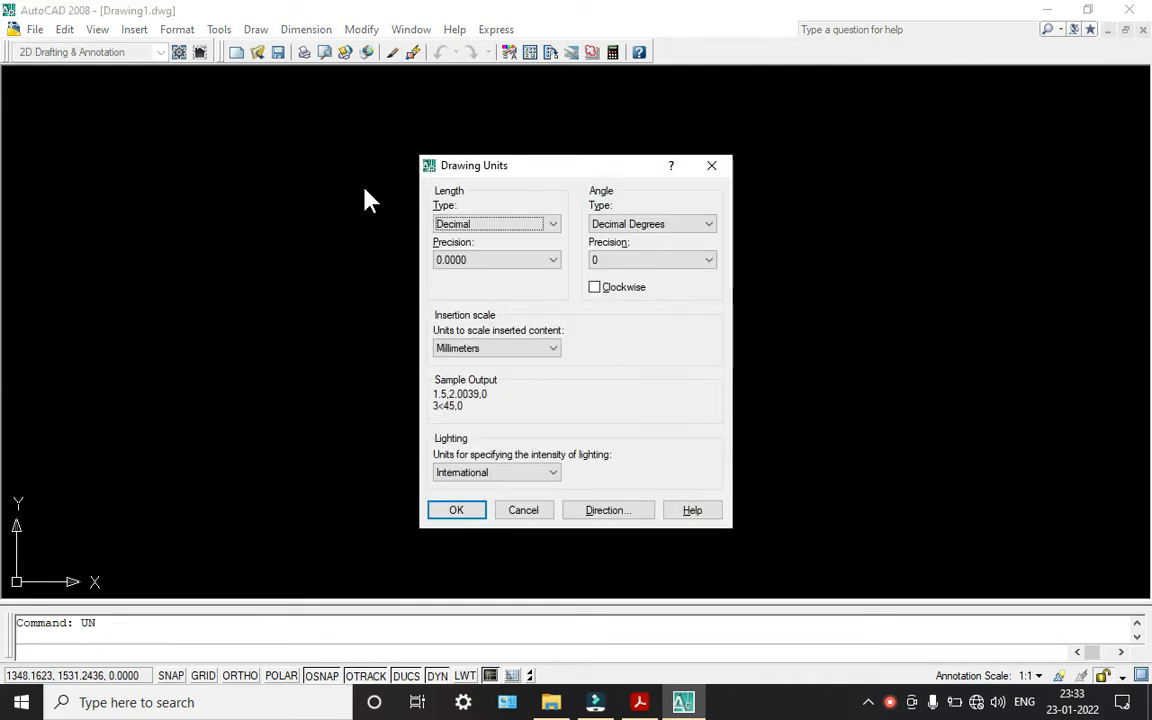
left_click(541, 226)
left_click(515, 237)
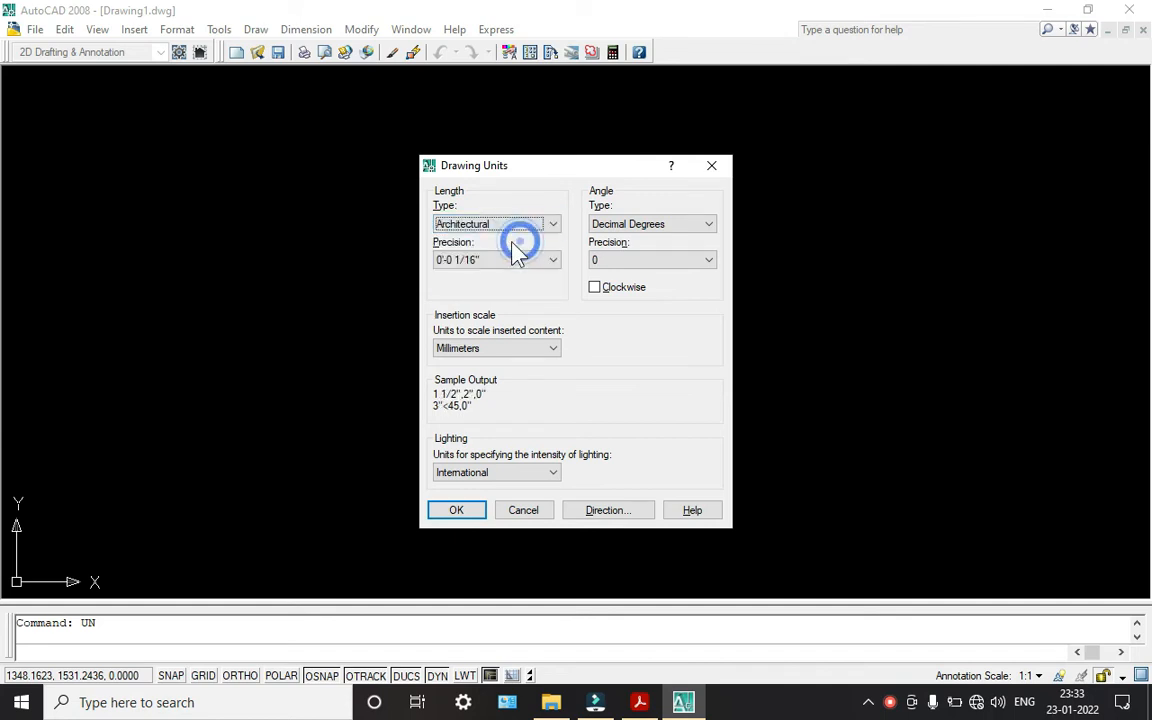
left_click(495, 260)
left_click(481, 274)
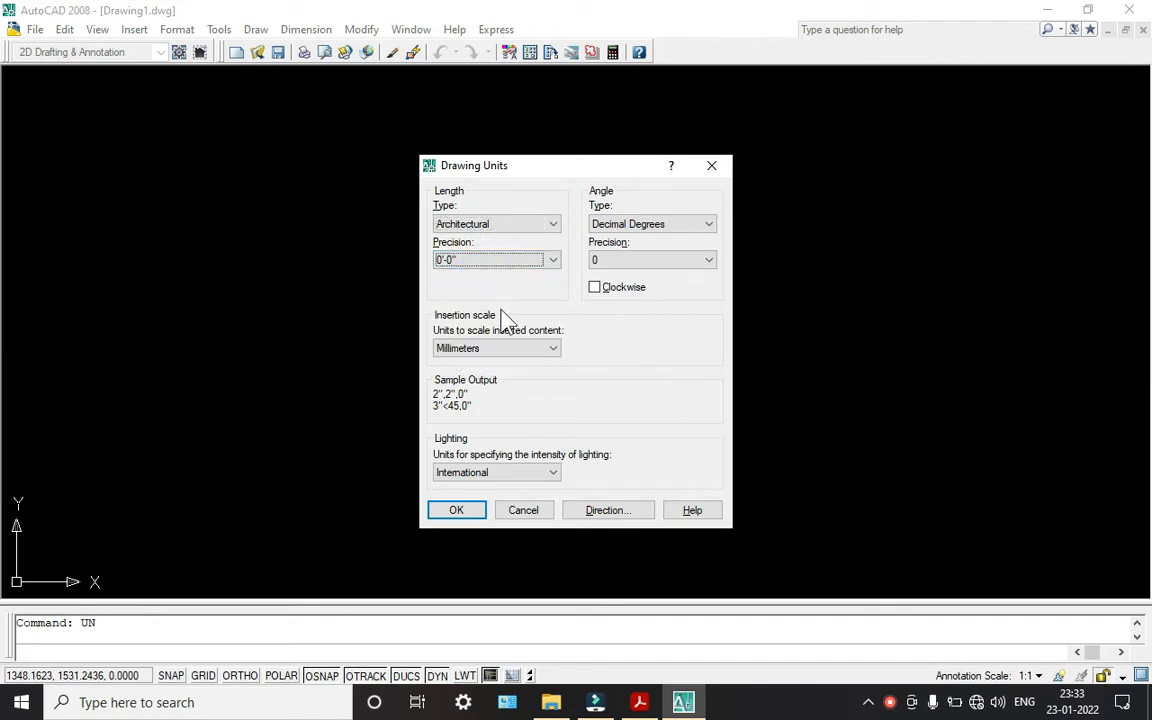
left_click(512, 351)
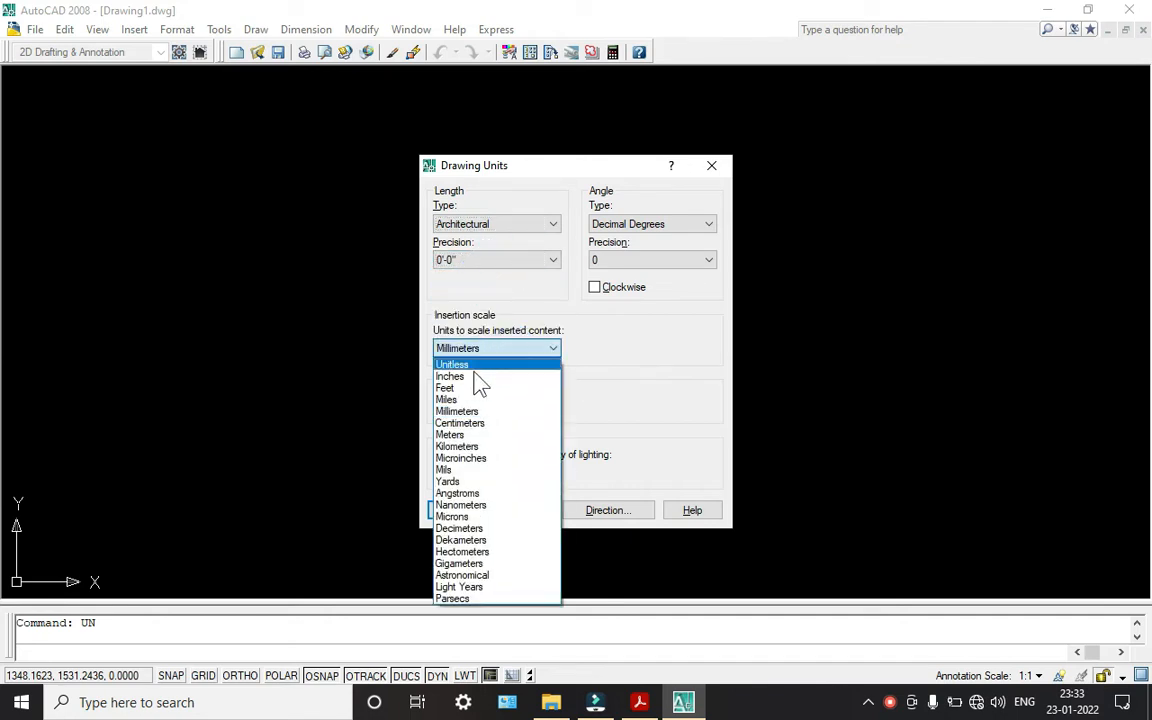
left_click(466, 379)
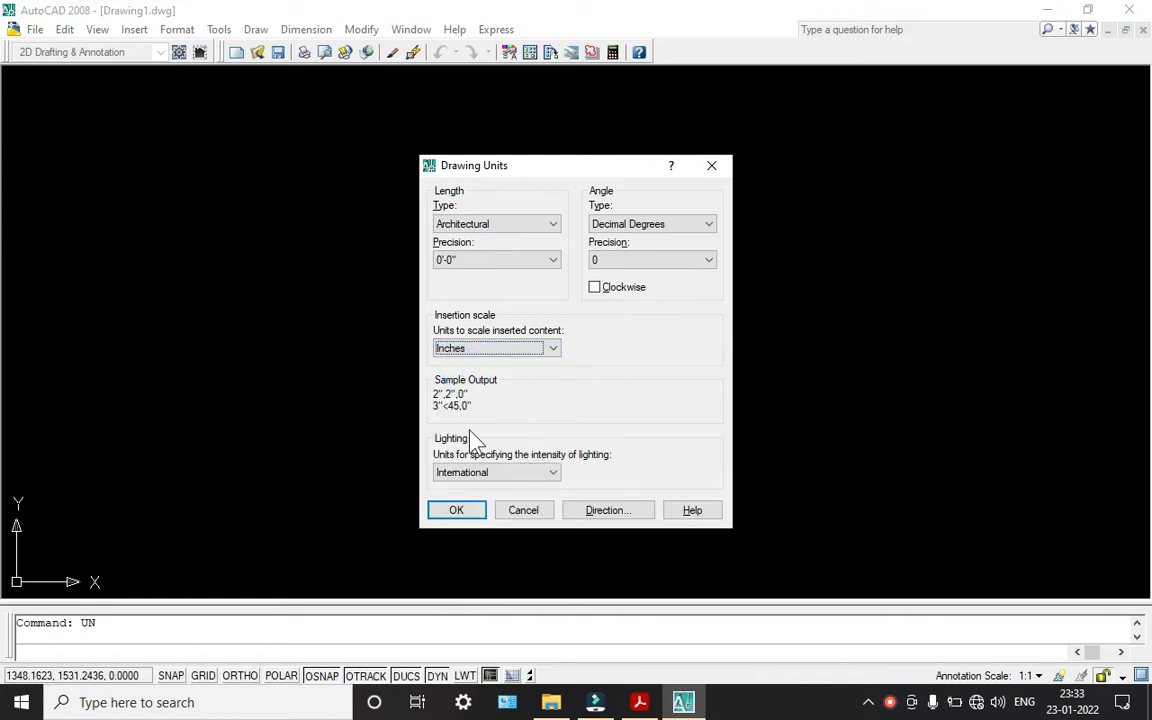
left_click(466, 512)
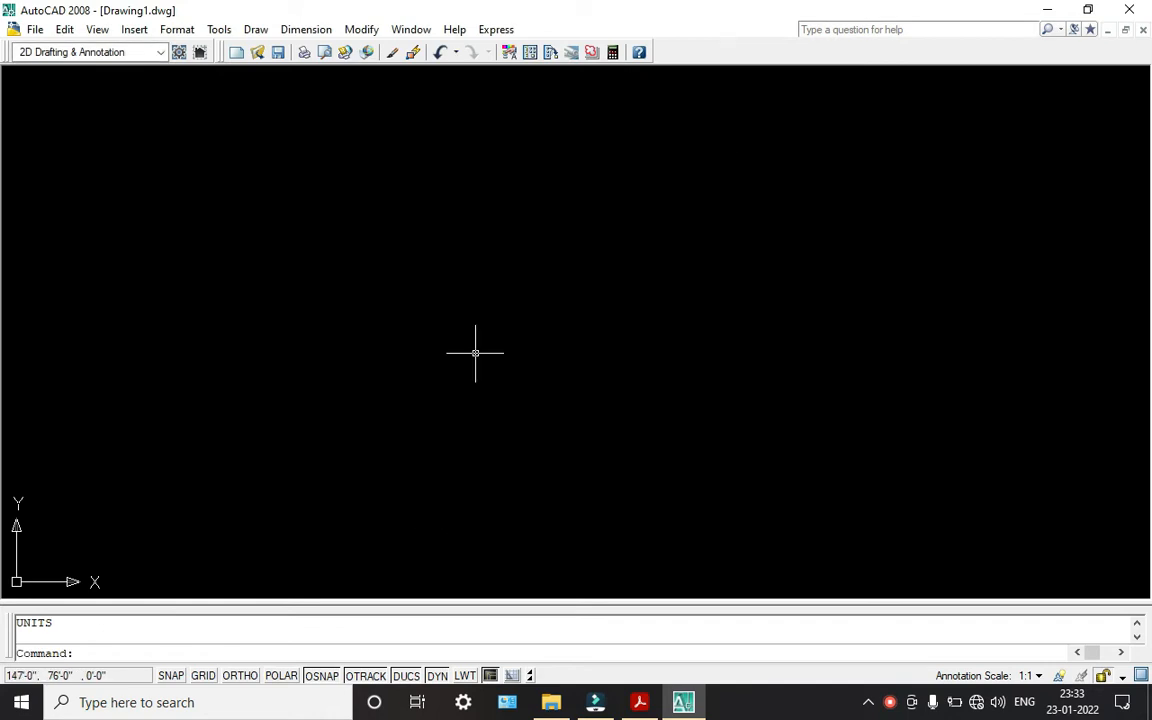
- Open the ISO-25 dimension style for modification at its primary units settings
type("D")
key("Return")
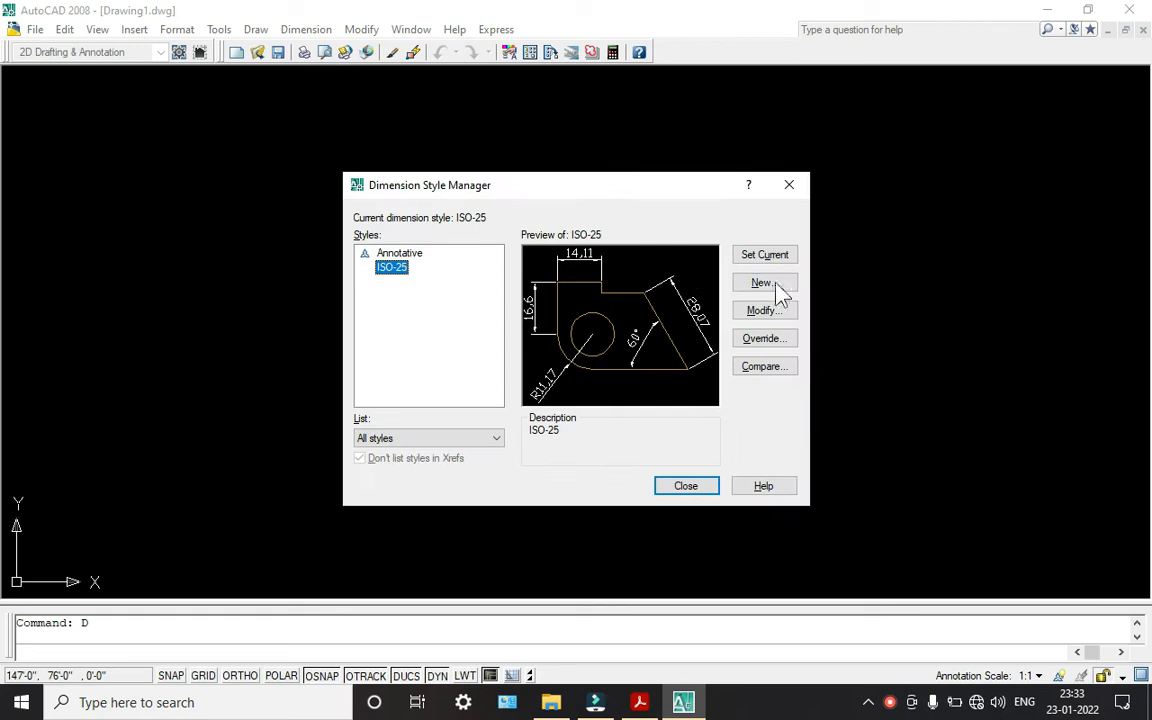
left_click(762, 316)
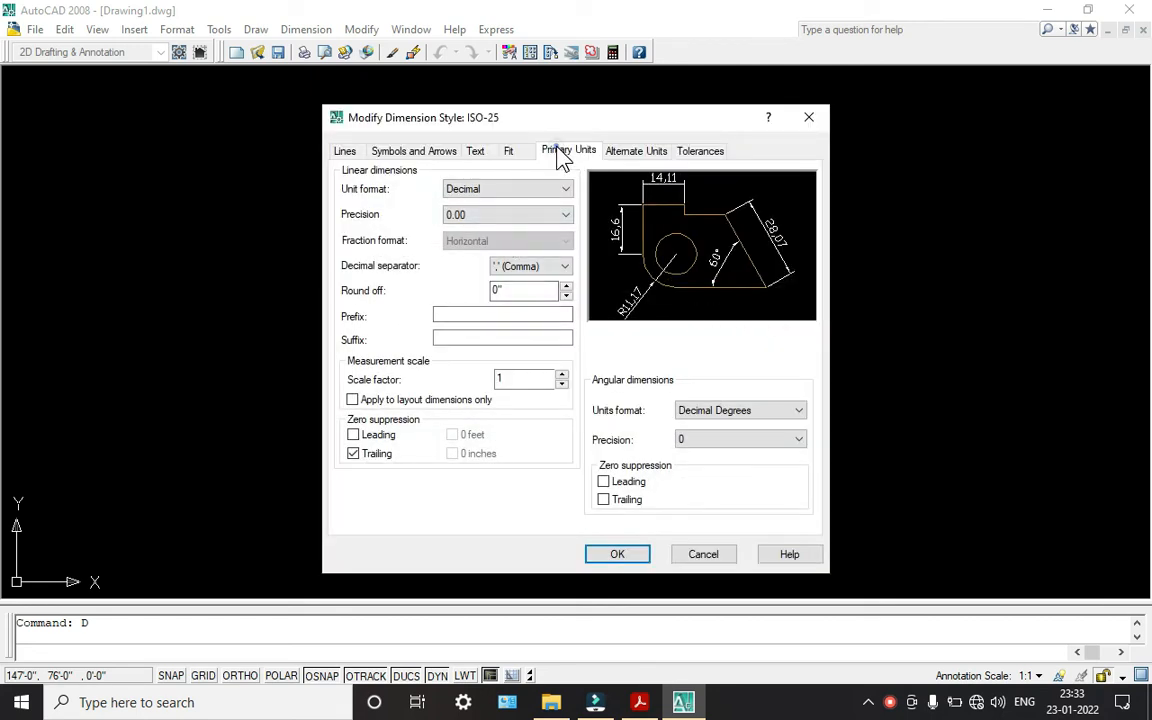
left_click(540, 189)
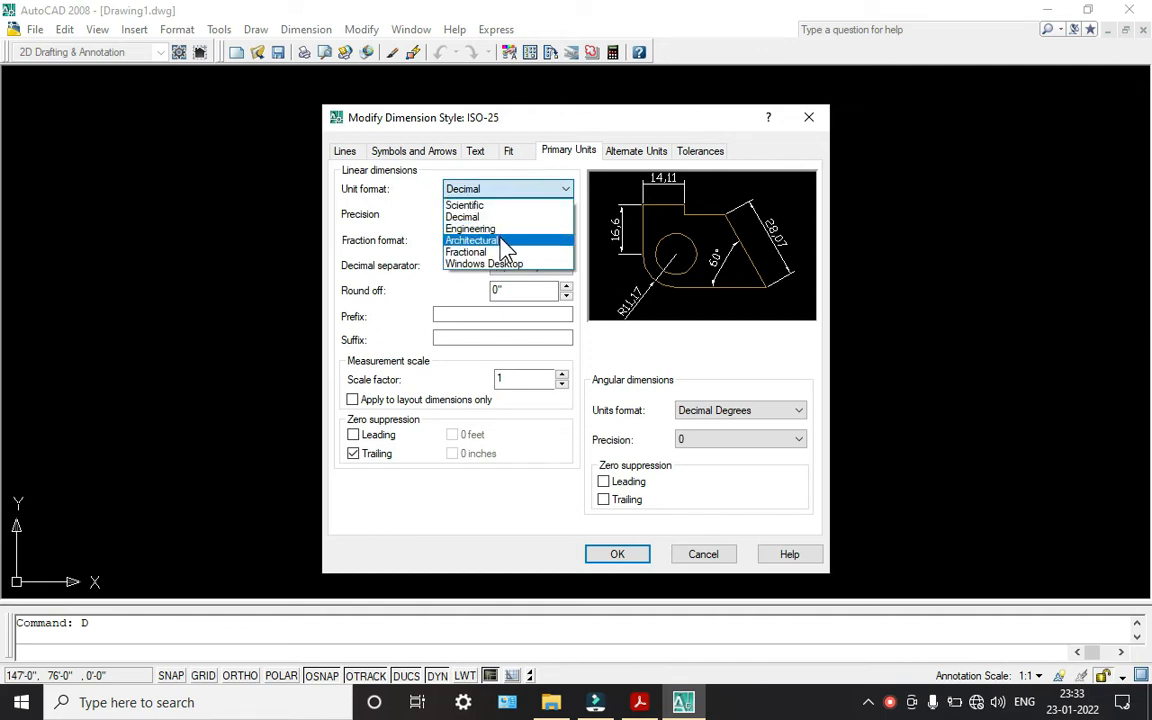
left_click(500, 240)
left_click(500, 189)
left_click(496, 229)
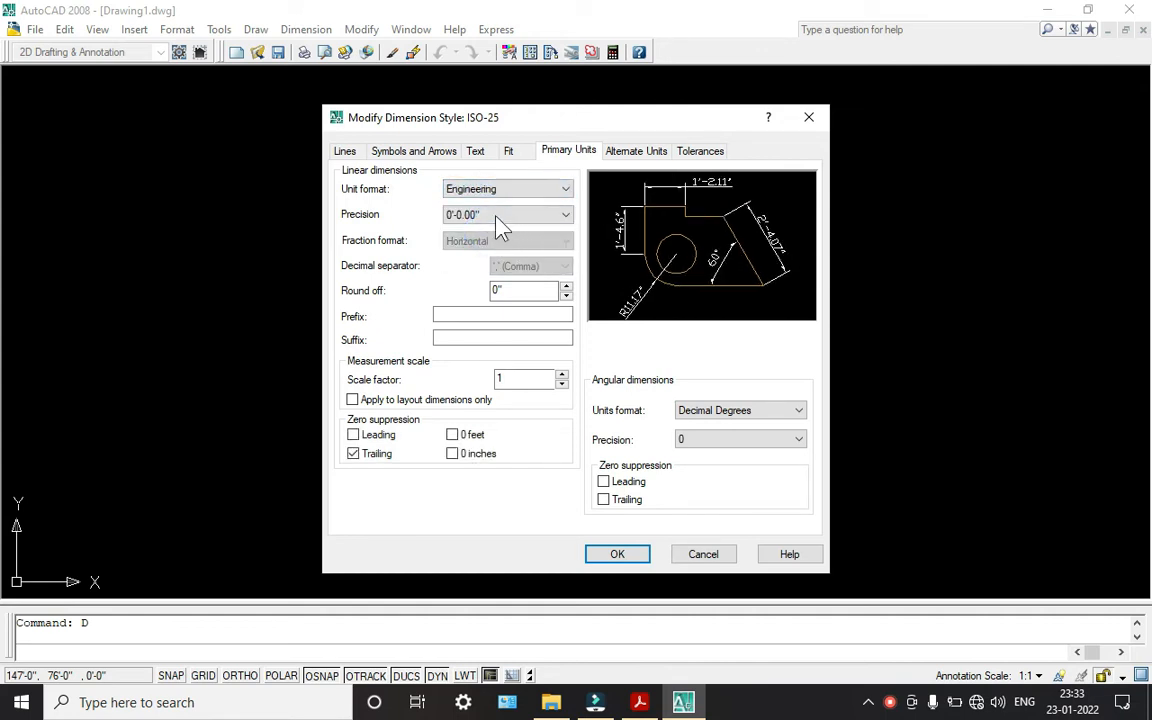
left_click(498, 215)
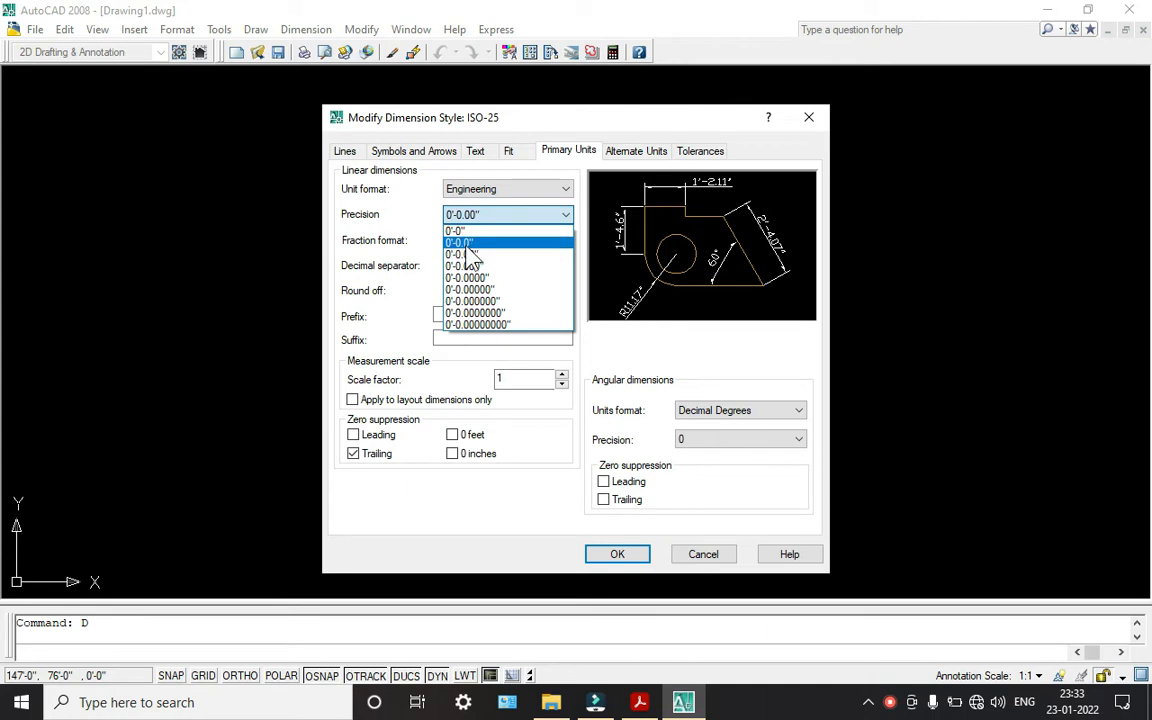
left_click(478, 188)
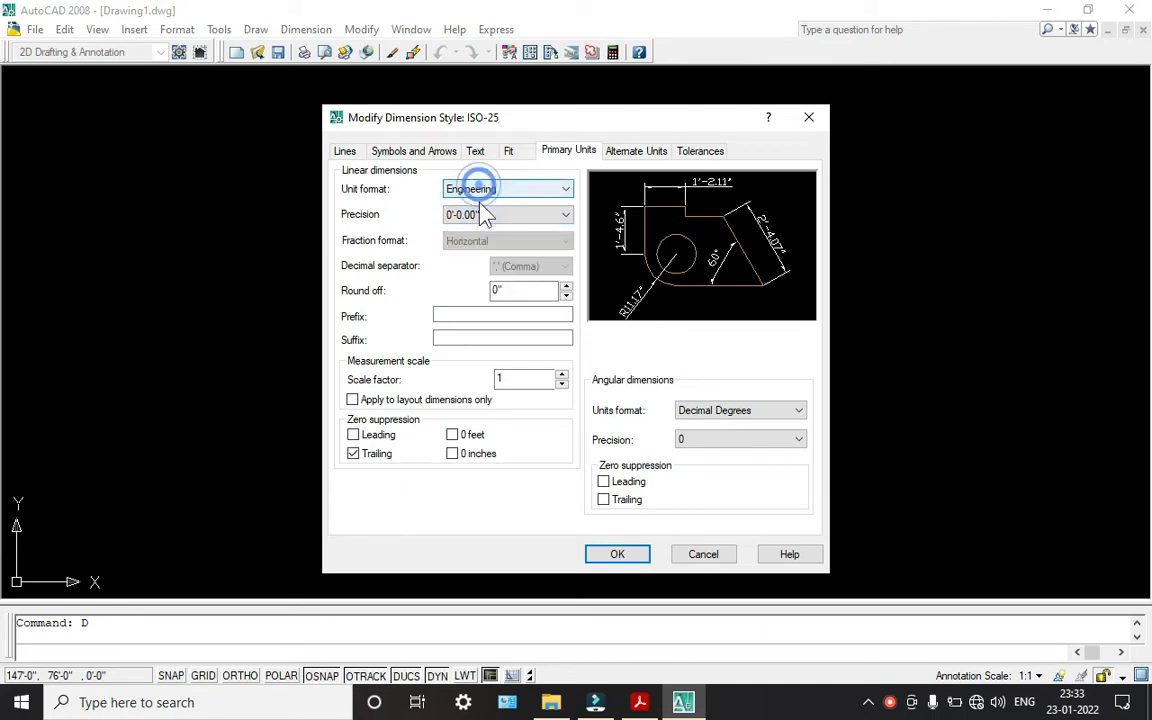
- Set the linear dimensions of the ISO-25 style to the Architectural unit format with 0'-0" precision
left_click(487, 192)
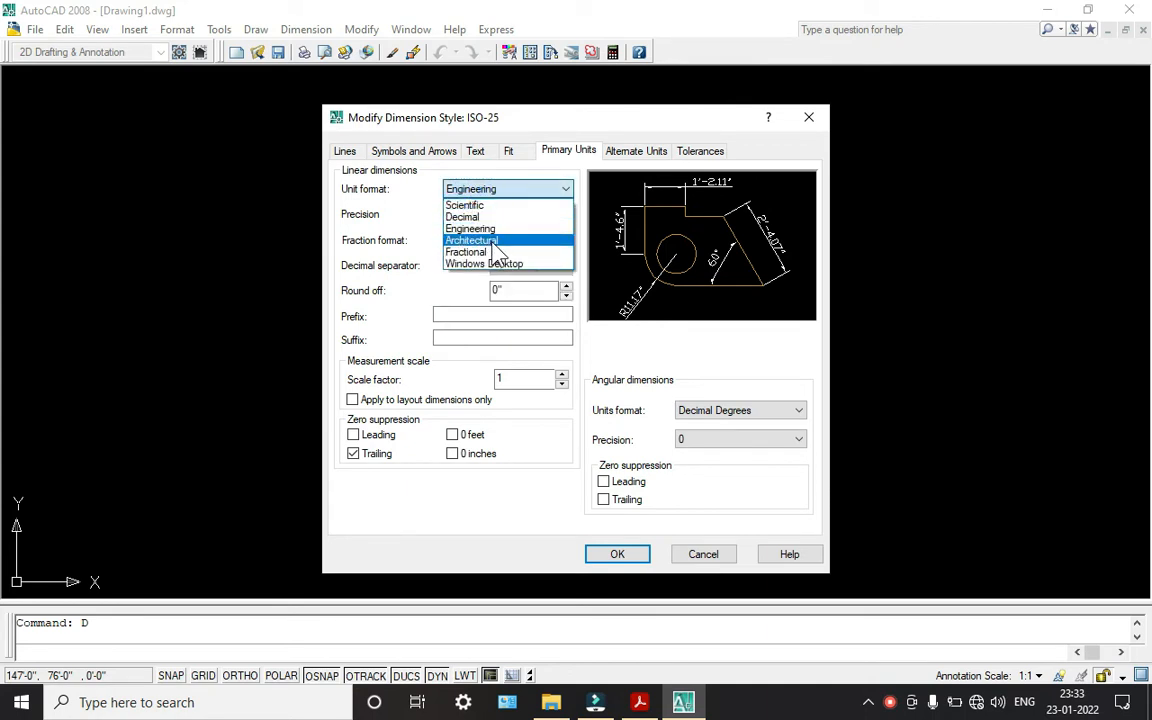
left_click(490, 241)
left_click(497, 214)
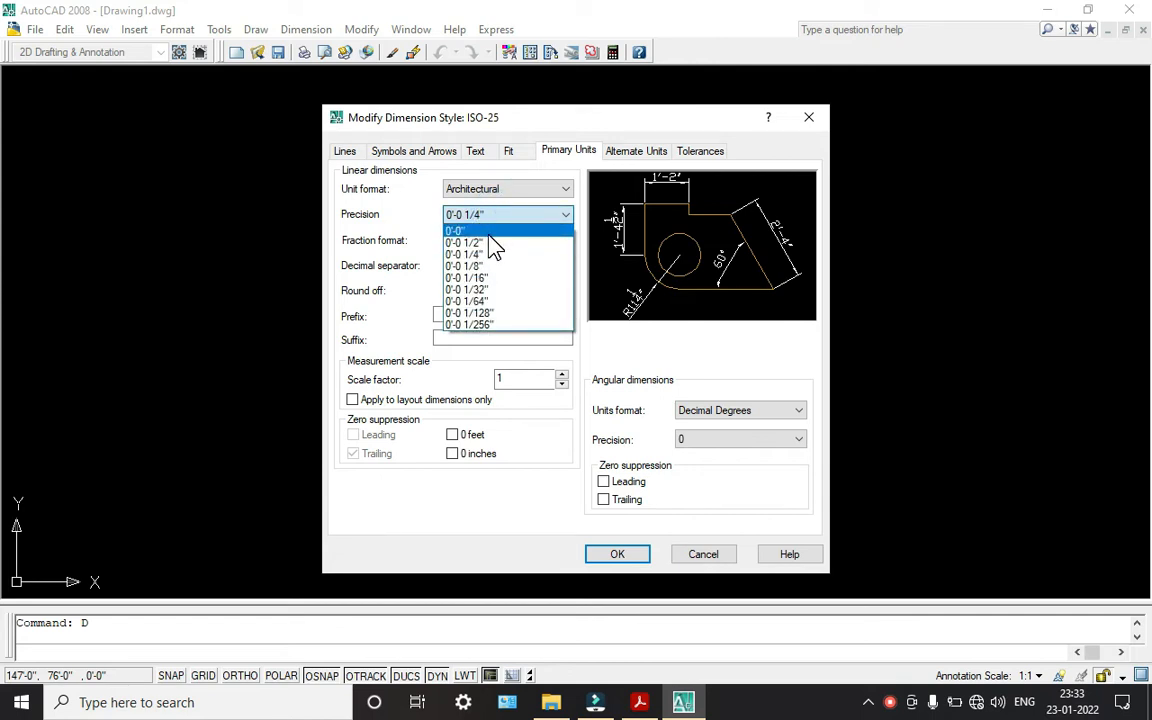
left_click(489, 232)
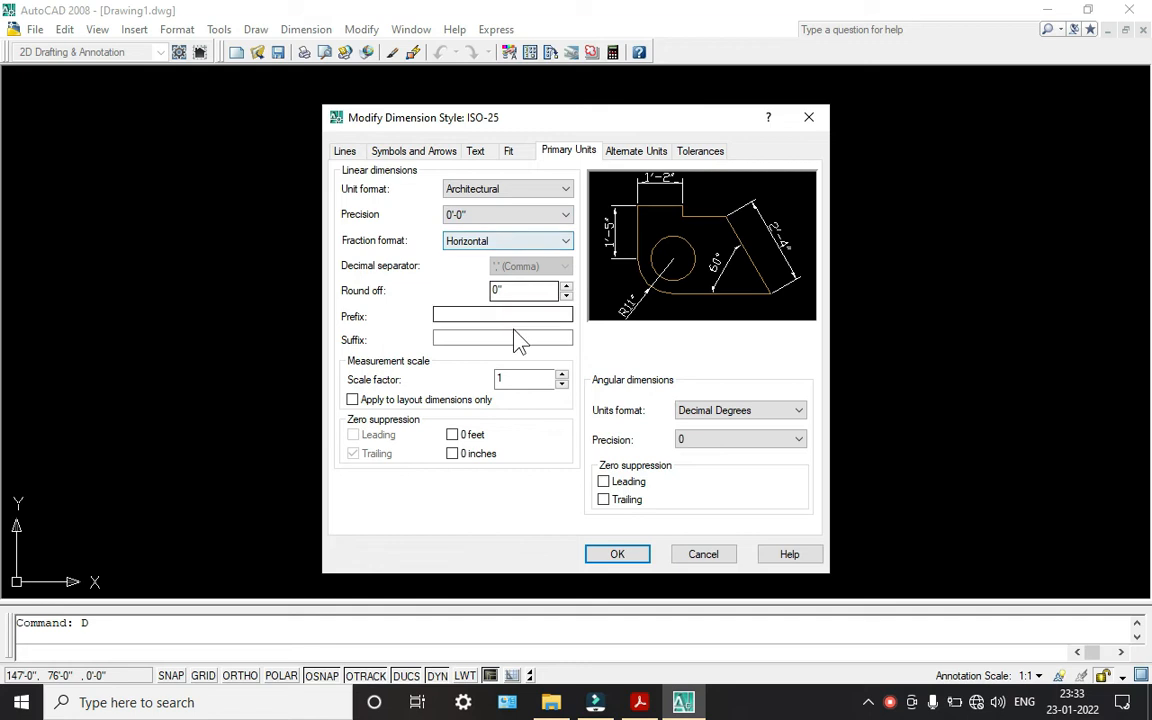
left_click(493, 214)
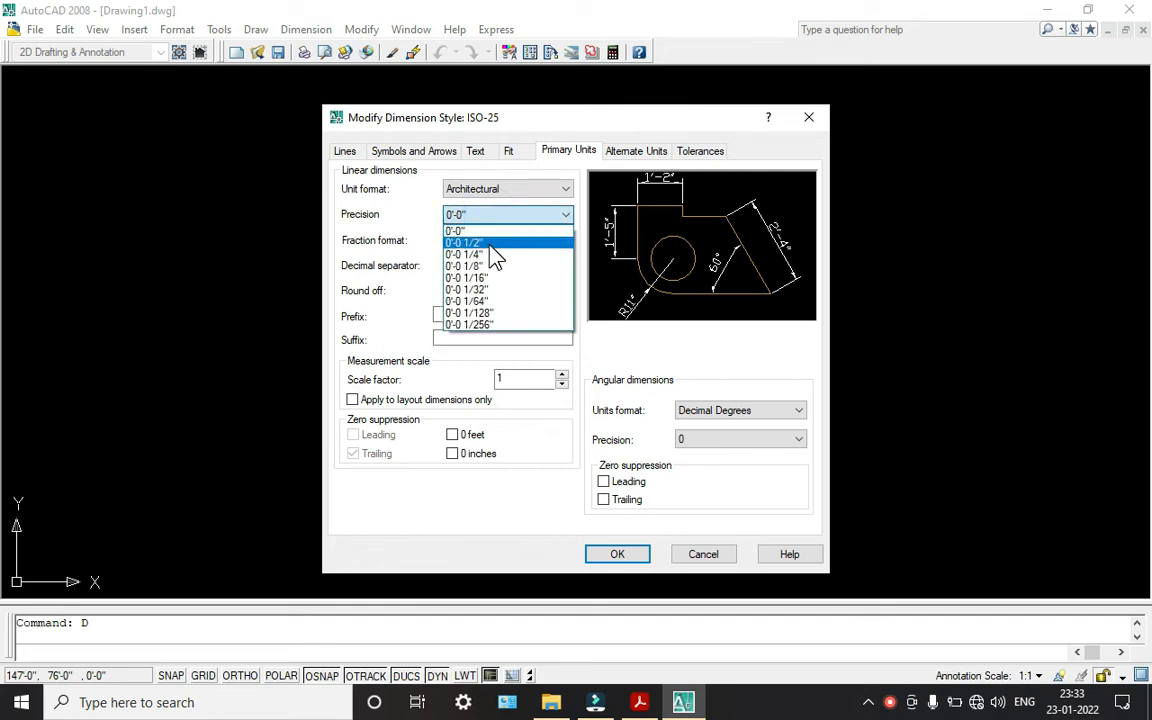
left_click(491, 243)
left_click(477, 216)
left_click(481, 232)
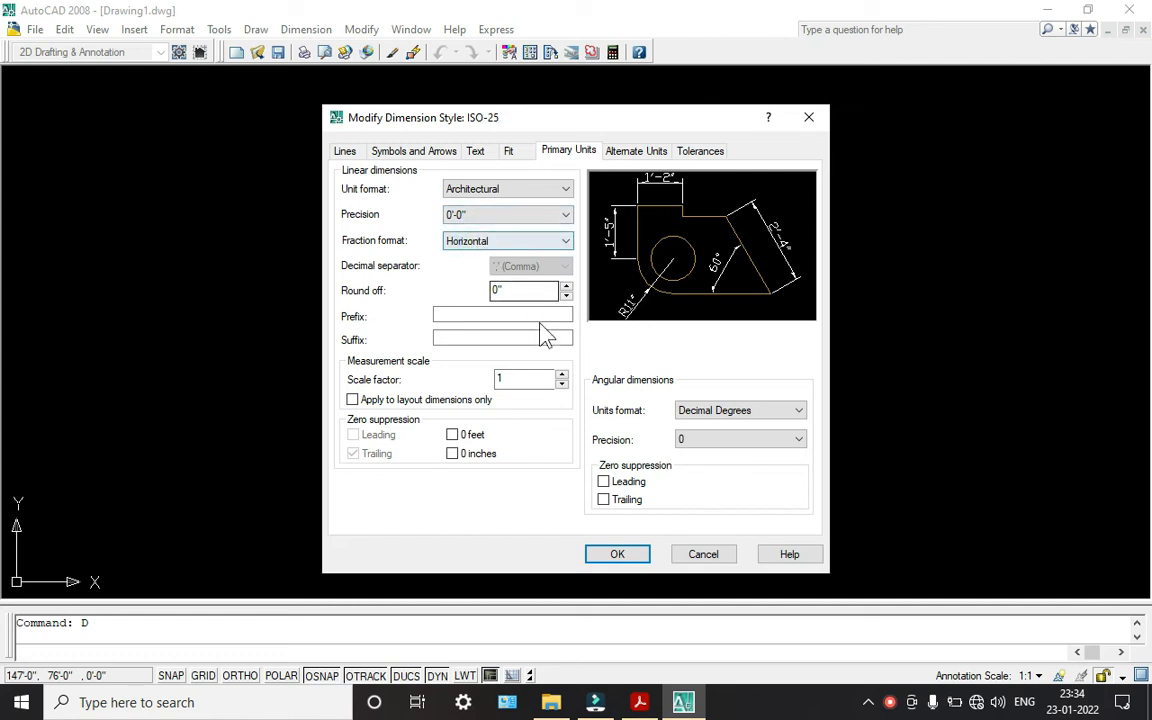
- Inspect the dimension style's line settings and linetype choices, and return to the floor plan PDF in Acrobat Reader
left_click(346, 154)
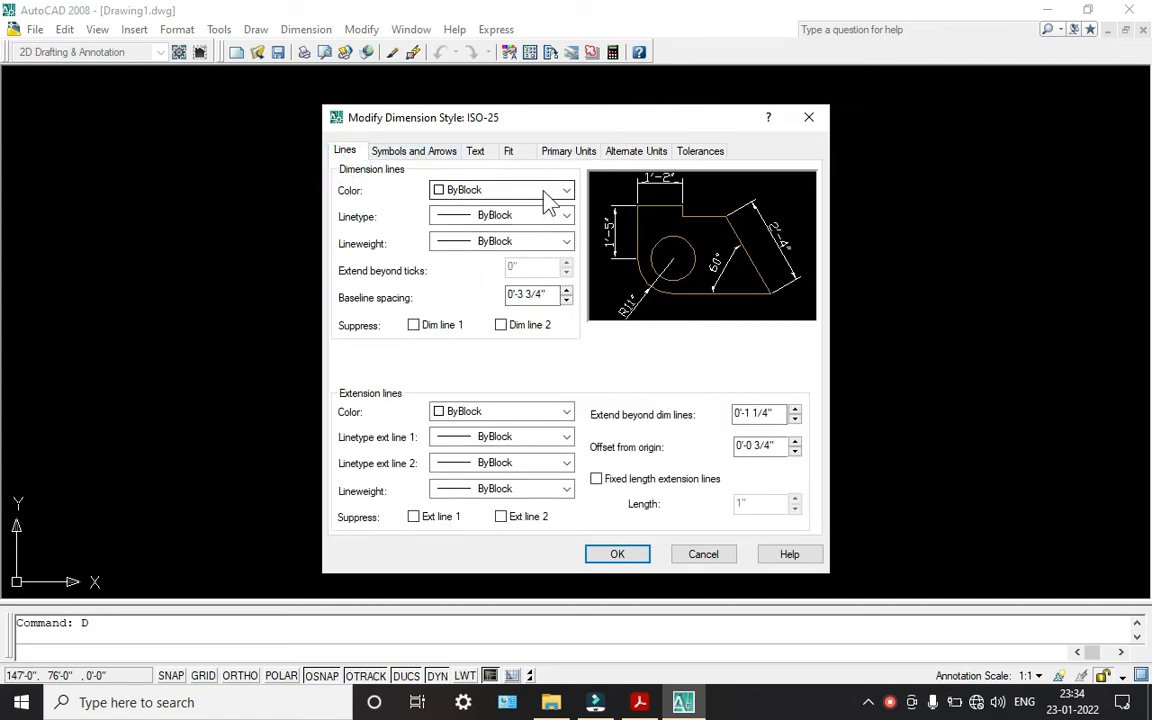
left_click(565, 218)
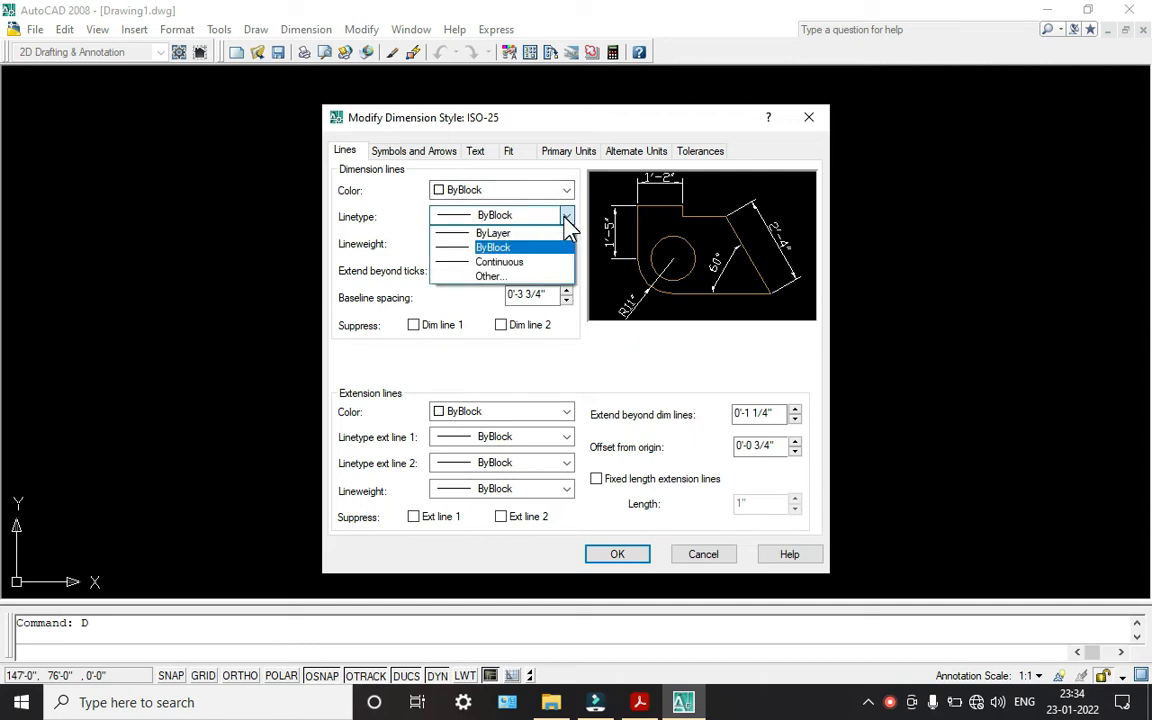
left_click(566, 217)
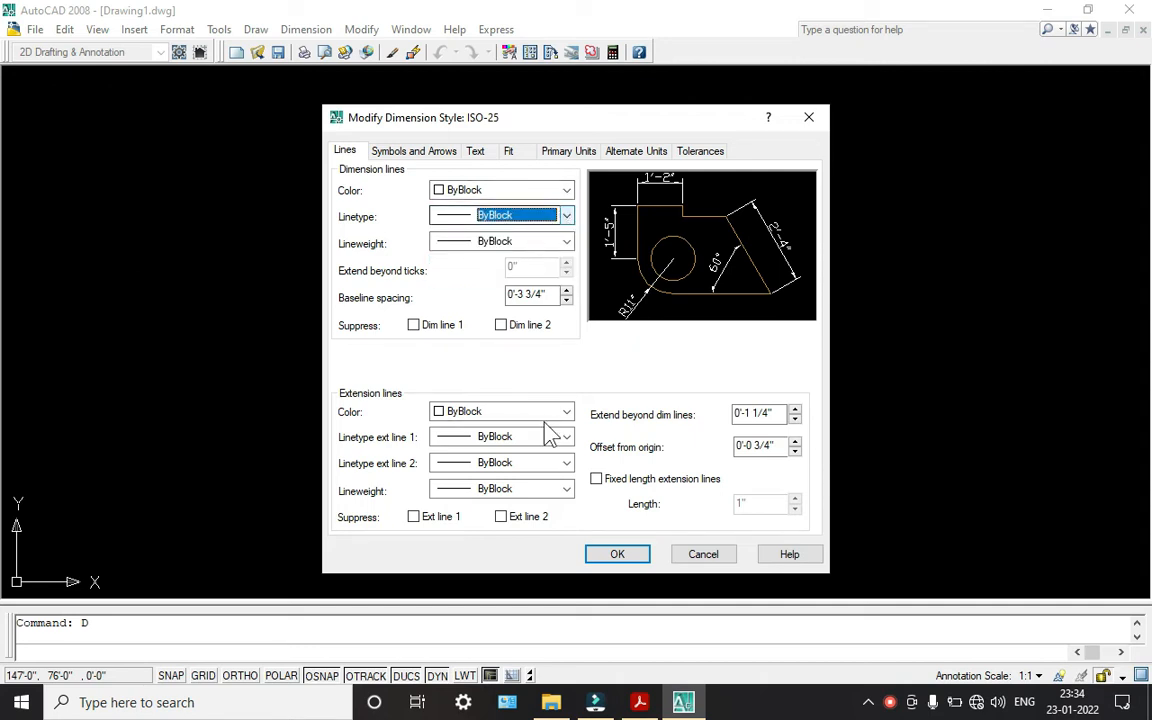
key("alt+Tab")
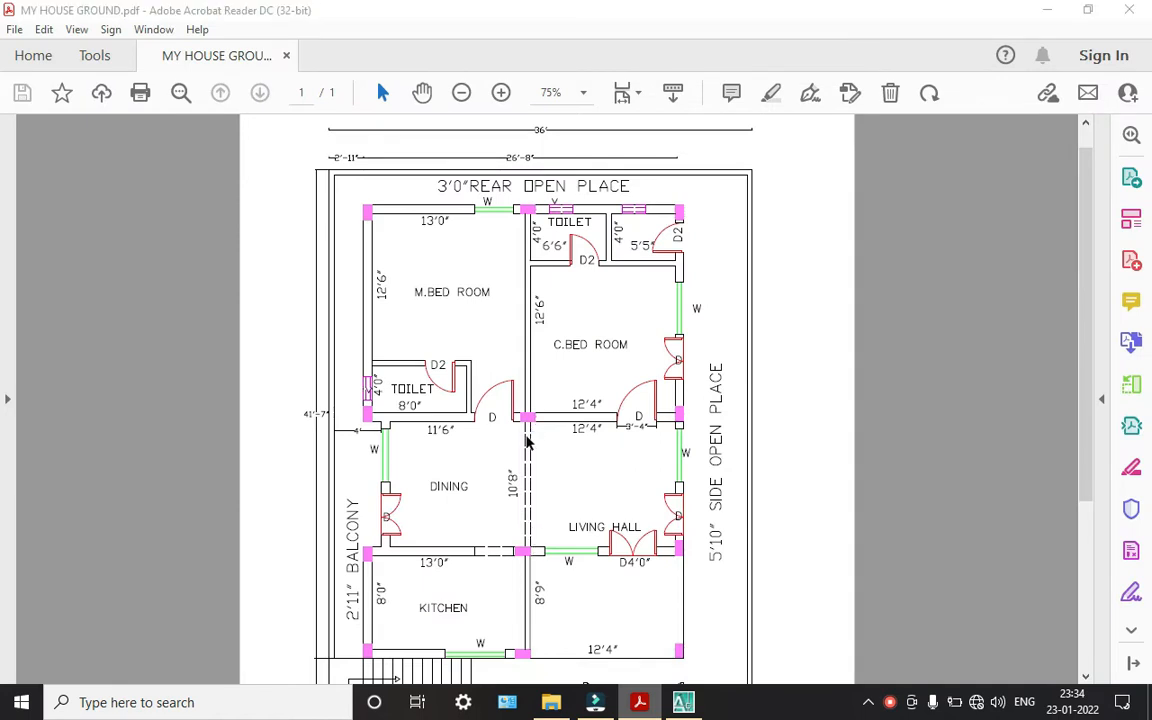
- Switch back to AutoCAD and open the list of loadable linetypes for the ISO-25 style's dimension lines
key("alt+super+5")
left_click(686, 704)
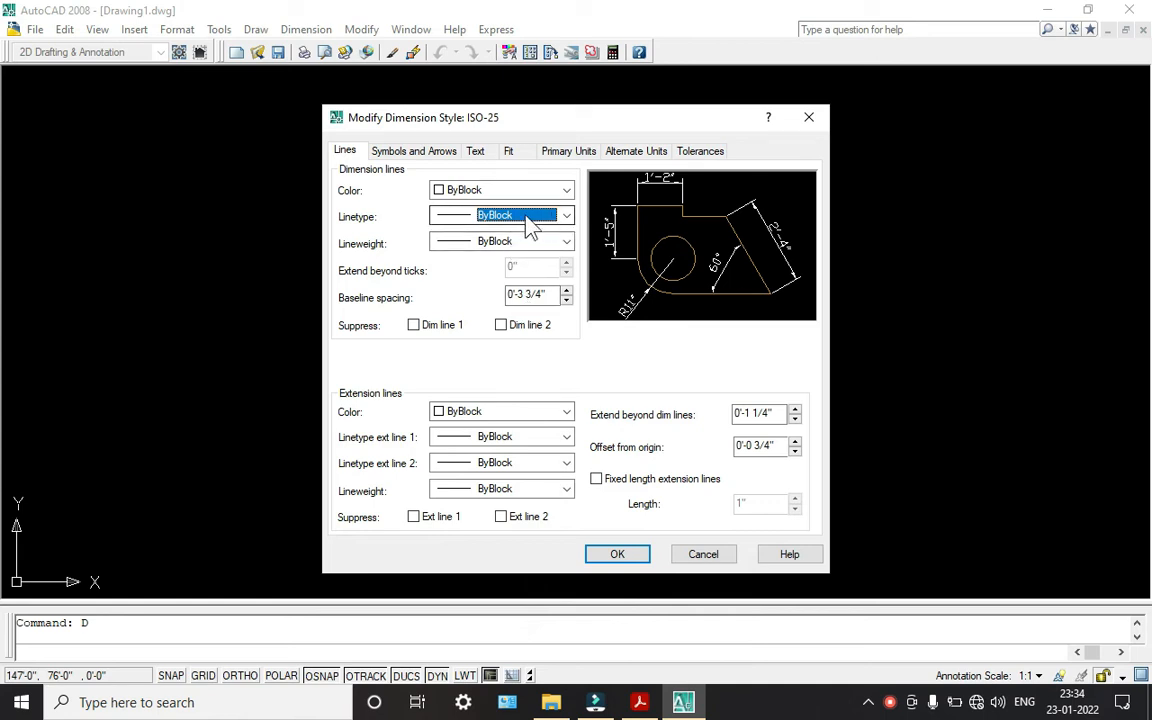
left_click(566, 220)
left_click(489, 275)
left_click(616, 448)
- Load the ACAD_ISO02W100 ISO dash linetype from acadiso.lin and accept ByBlock as the dimension line linetype
scroll(620, 378, "down", 2)
scroll(620, 378, "down", 4)
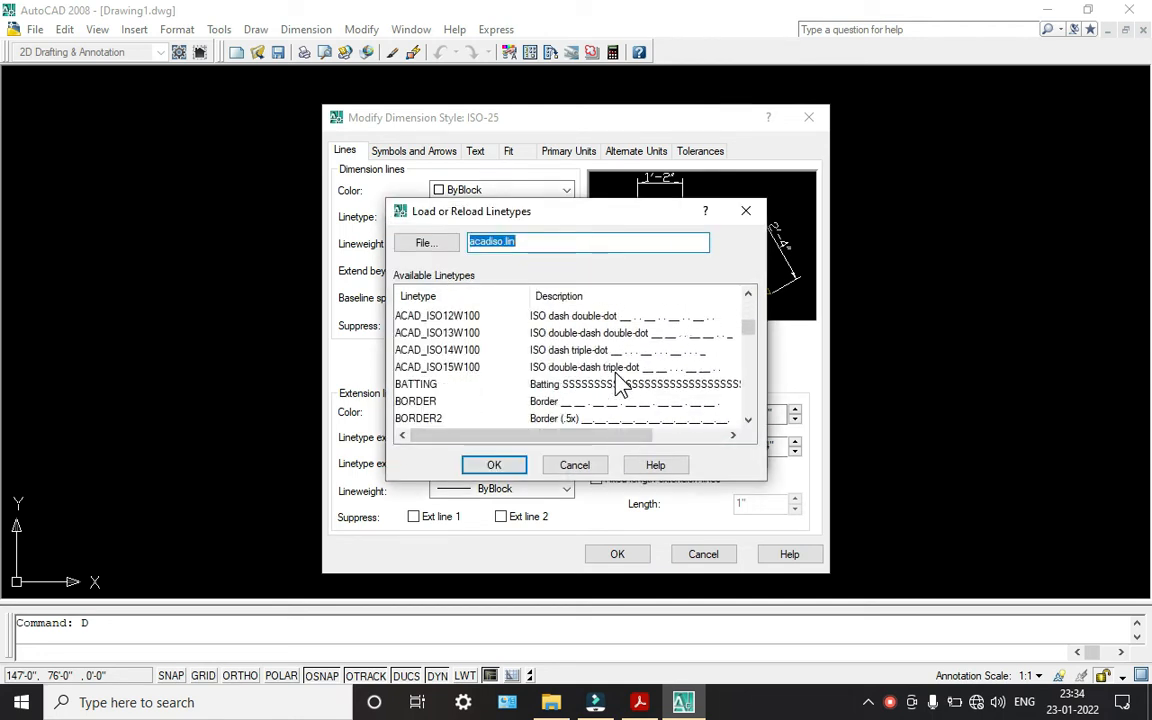
scroll(632, 400, "down", 3)
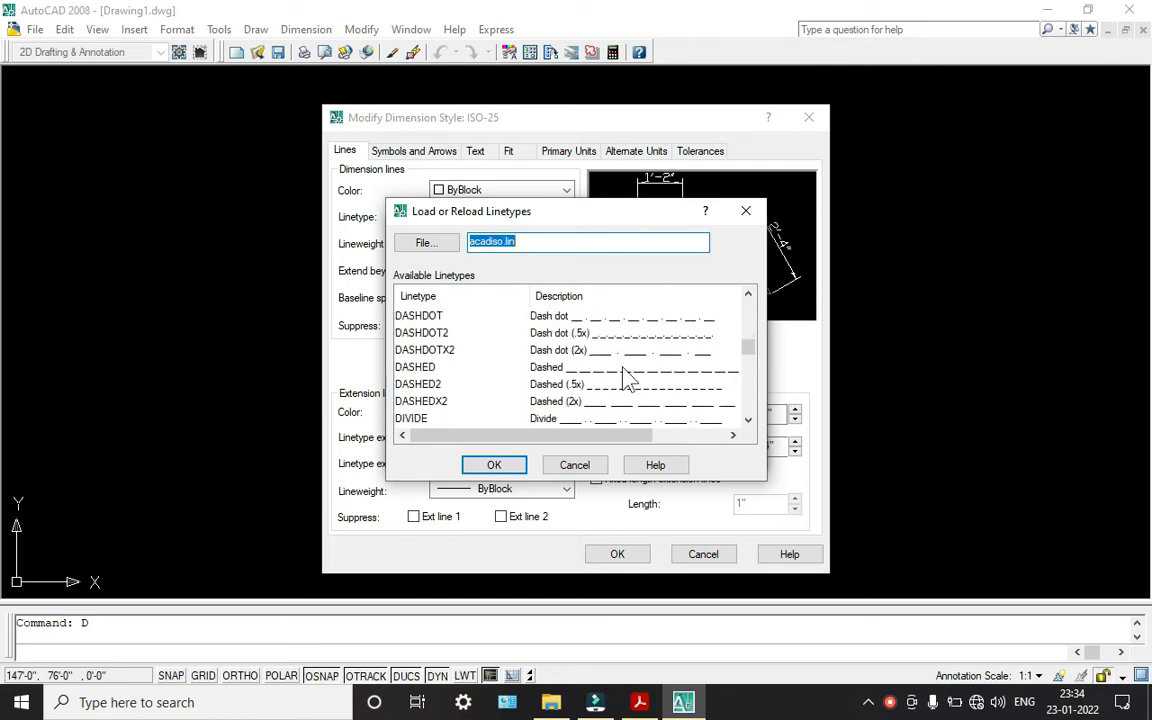
scroll(645, 355, "down", 4)
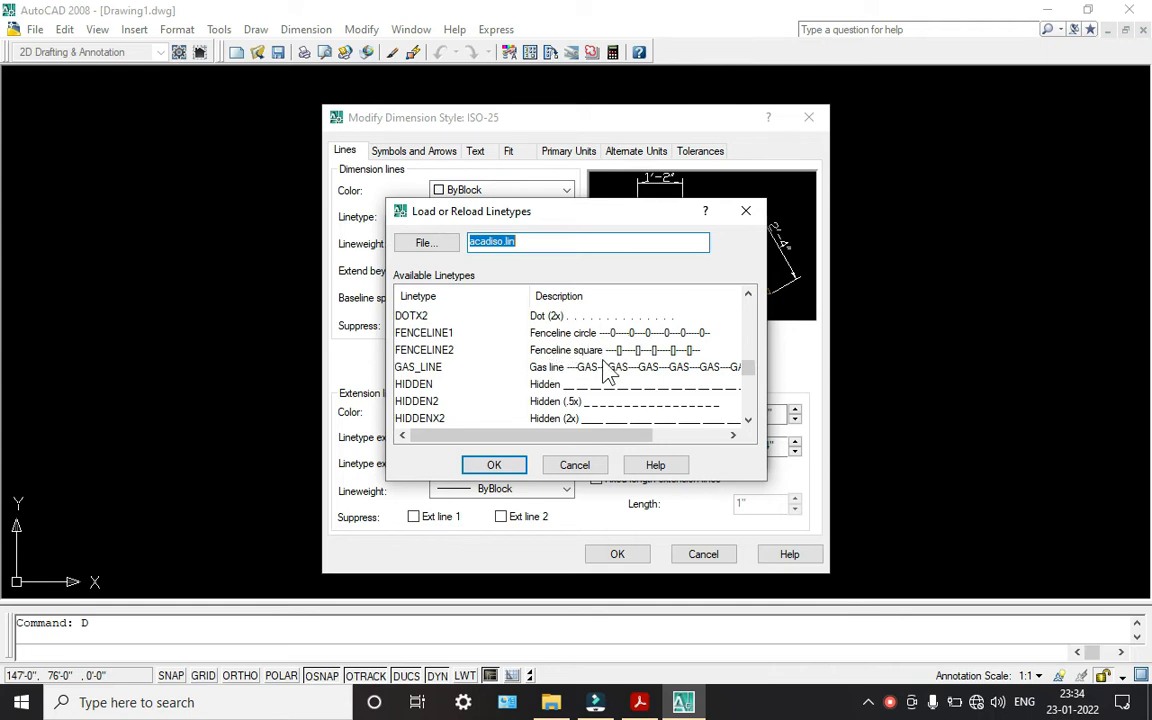
scroll(603, 350, "down", 6)
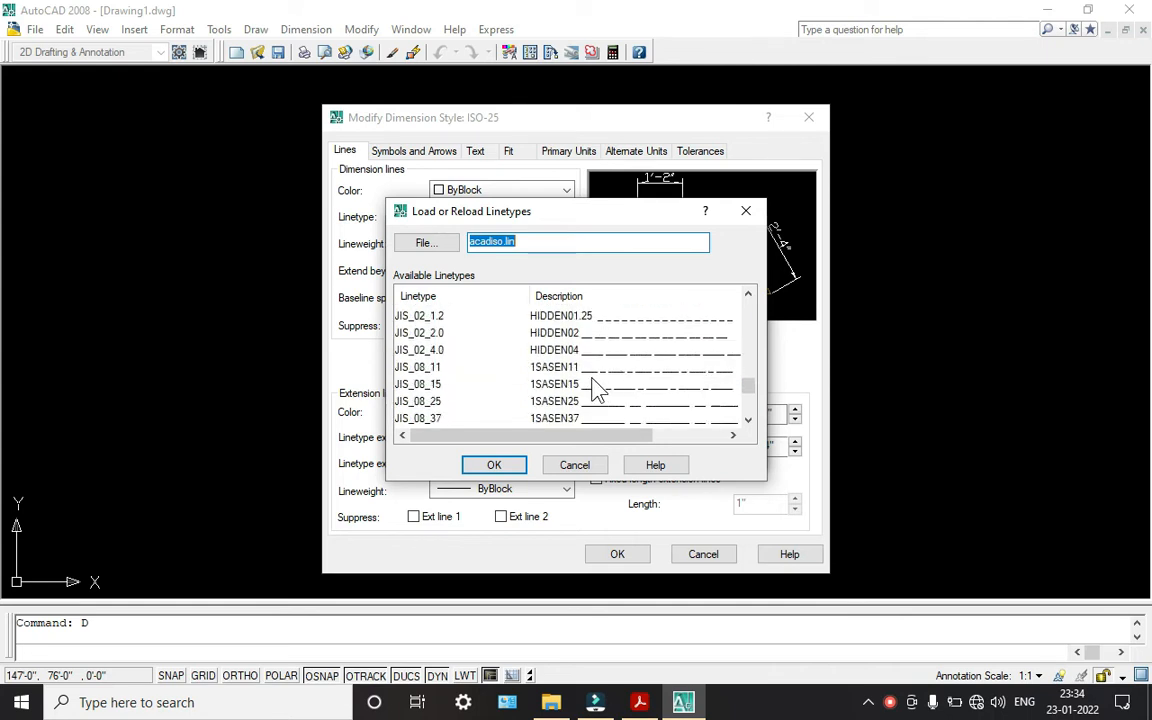
scroll(596, 392, "down", 1)
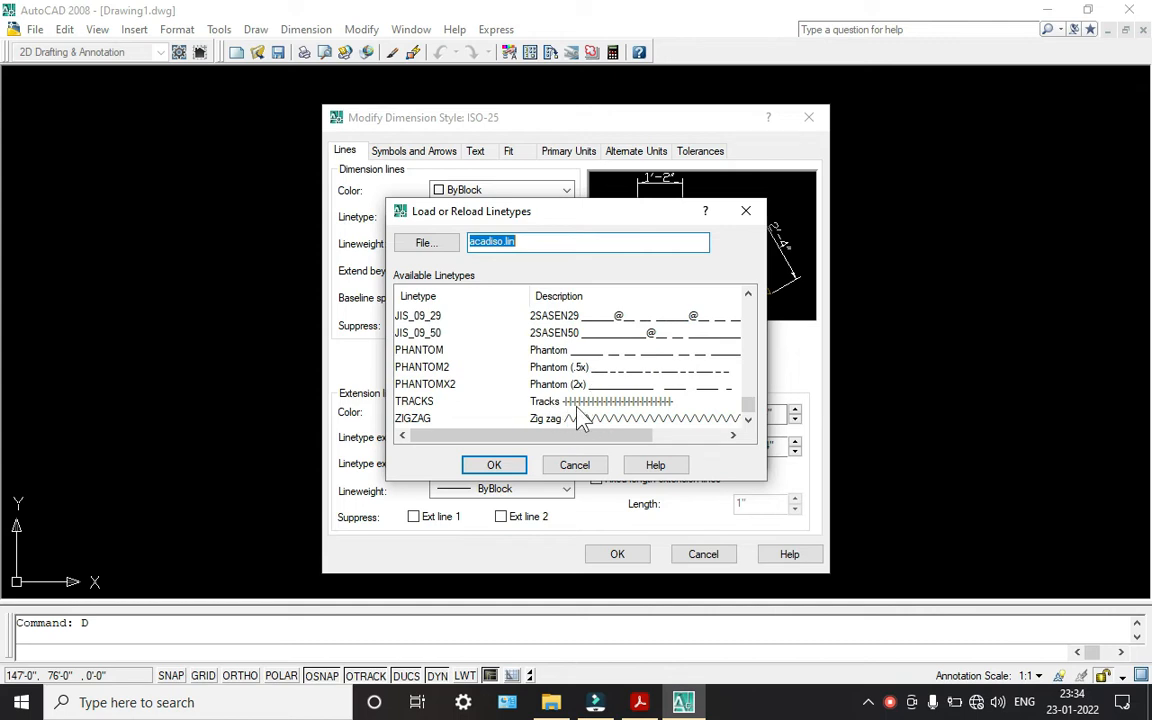
scroll(596, 415, "up", 5)
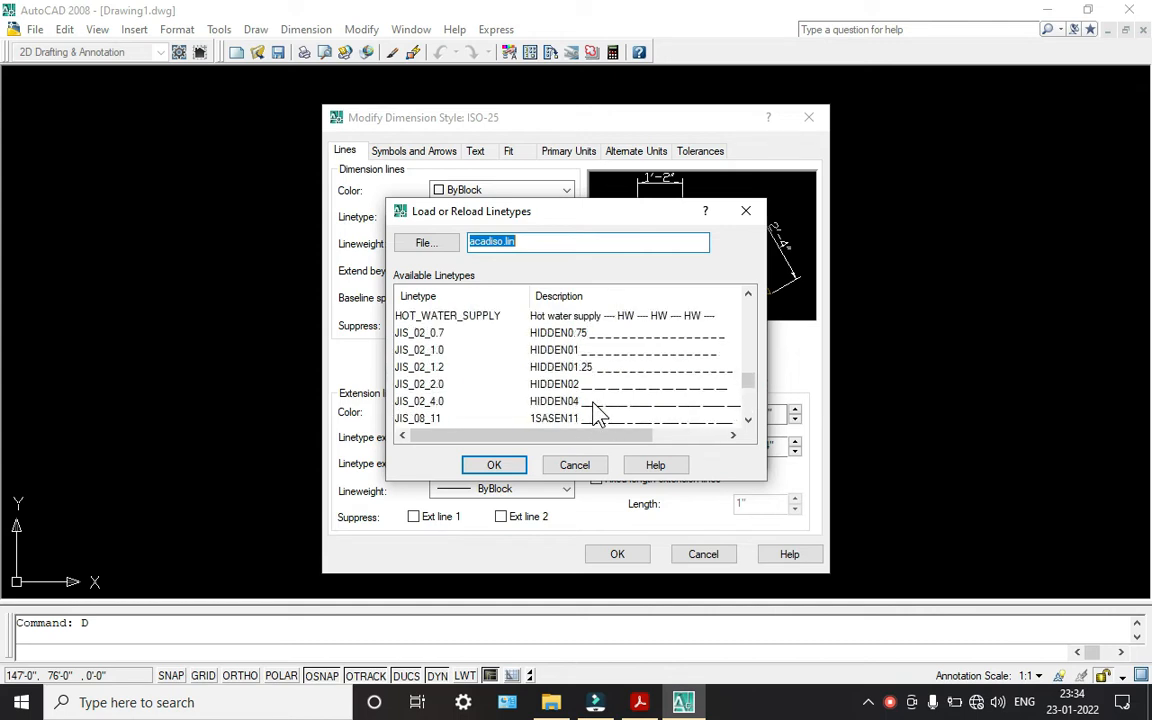
left_click_drag(604, 436, 634, 447)
scroll(600, 399, "up", 8)
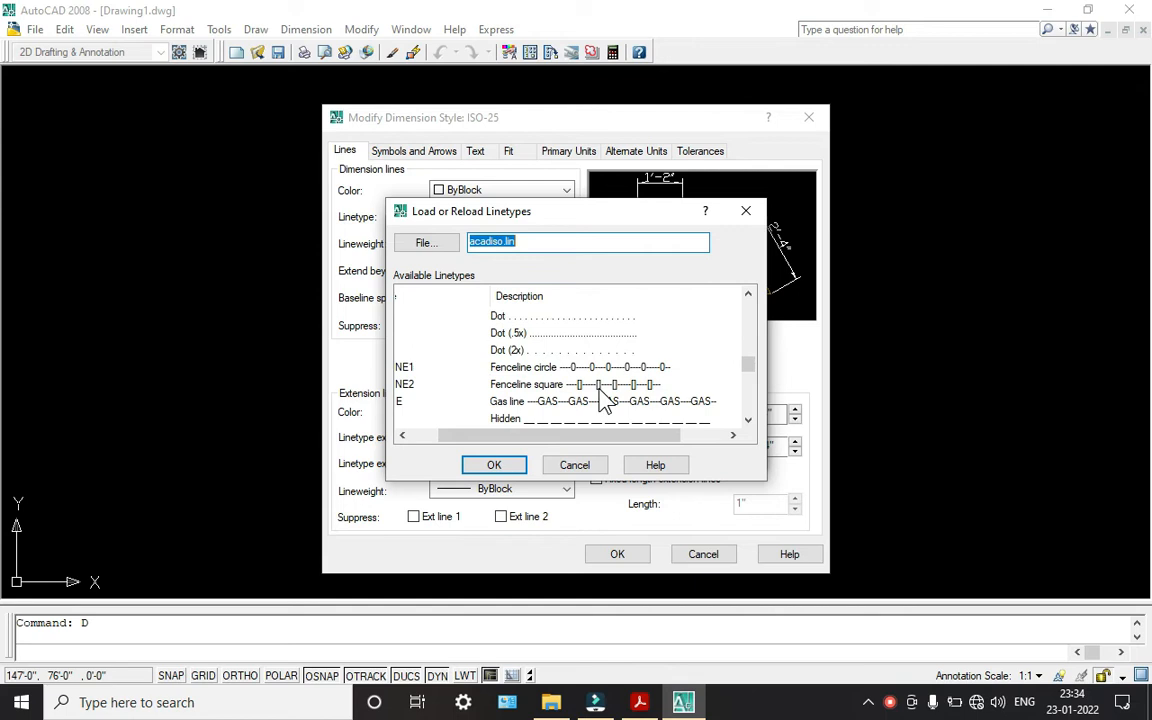
scroll(600, 399, "up", 6)
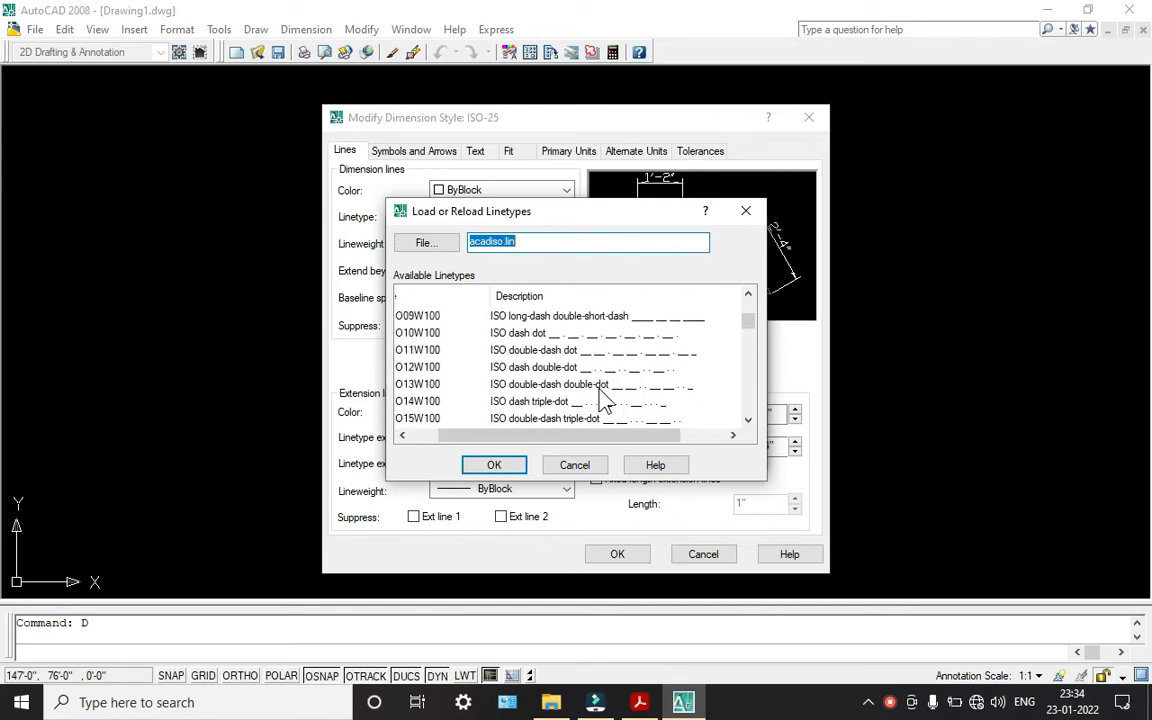
scroll(599, 389, "up", 1)
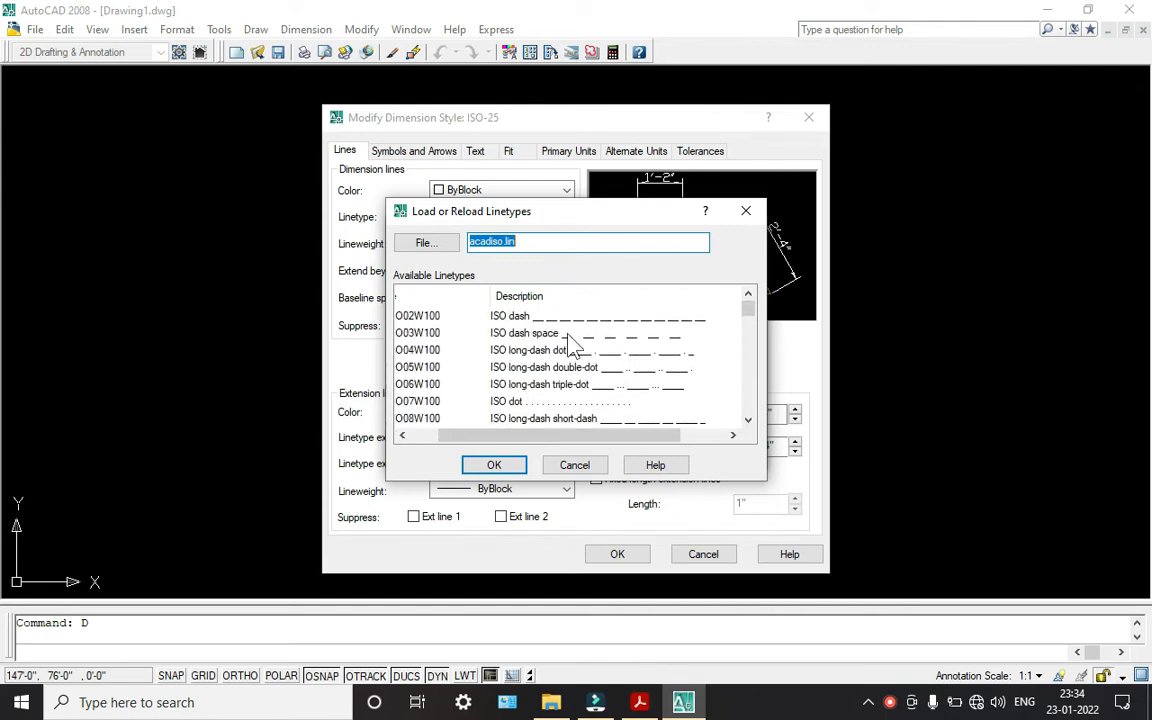
left_click(564, 315)
left_click(494, 465)
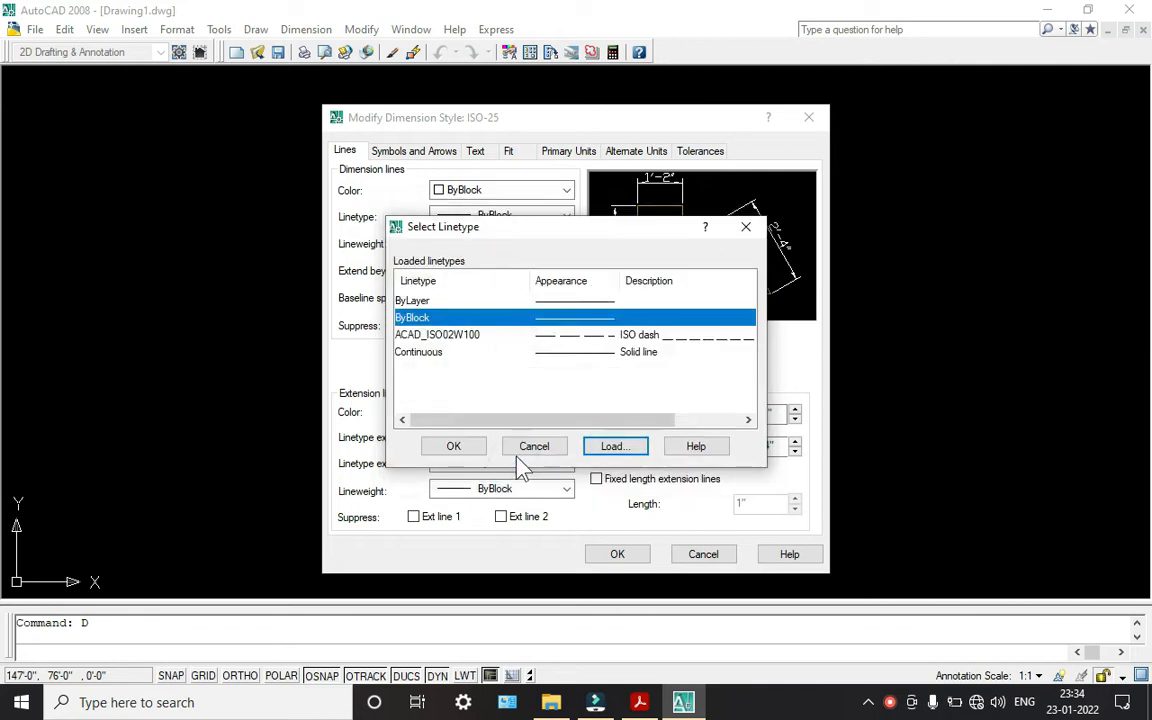
left_click(579, 385)
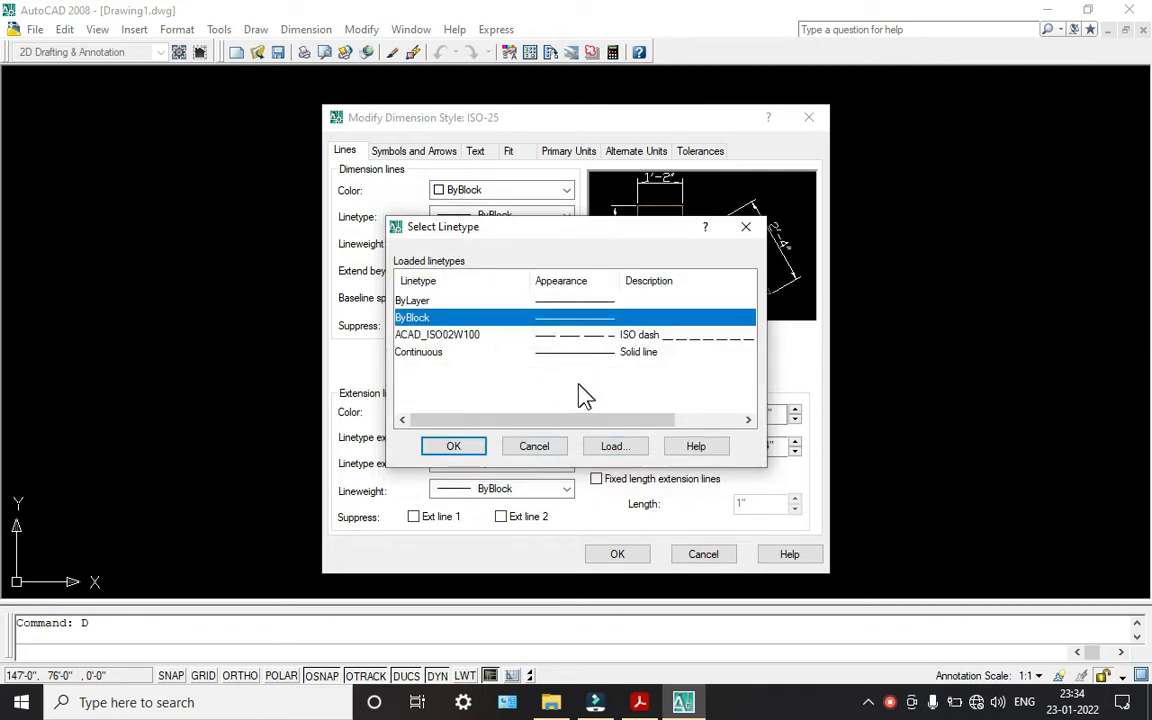
left_click(445, 445)
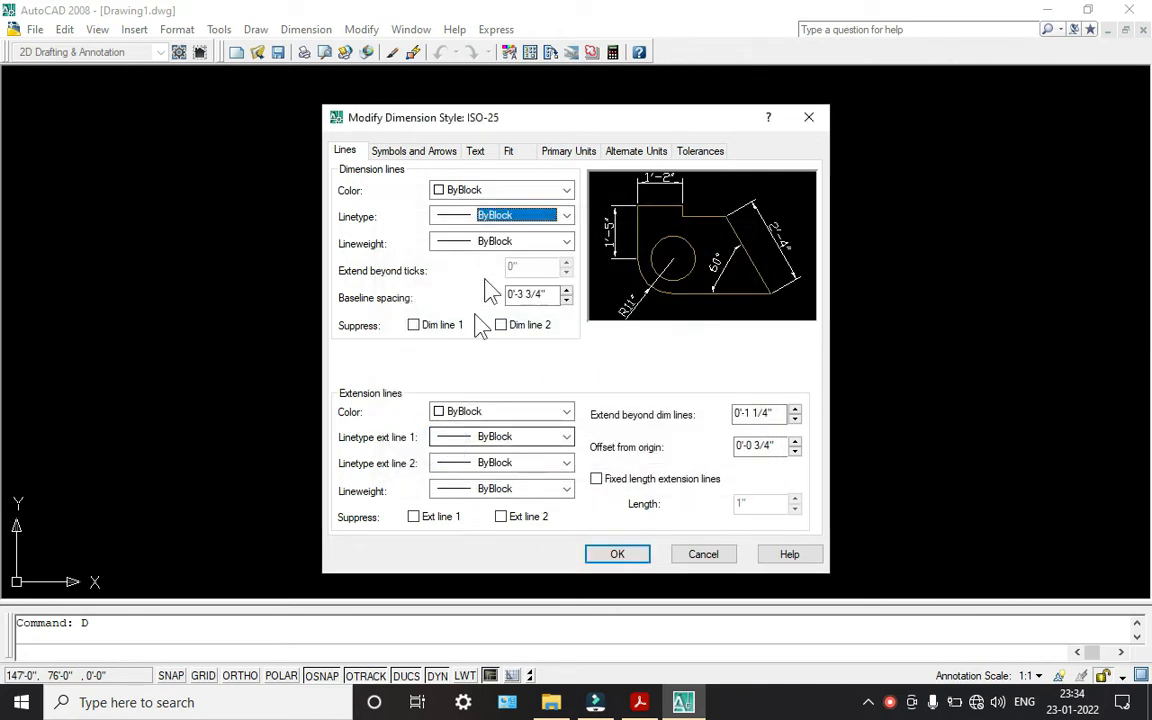
- Set the first, second and leader arrowheads of the ISO-25 dimension style to Architectural tick
left_click(617, 150)
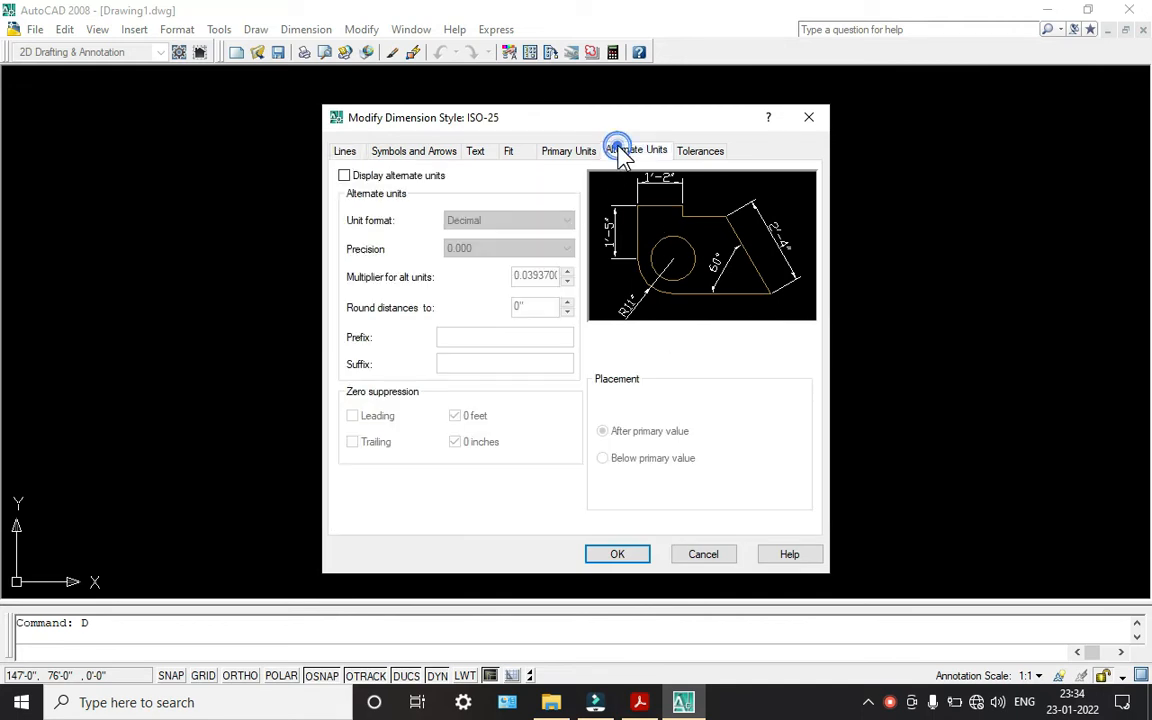
left_click(477, 151)
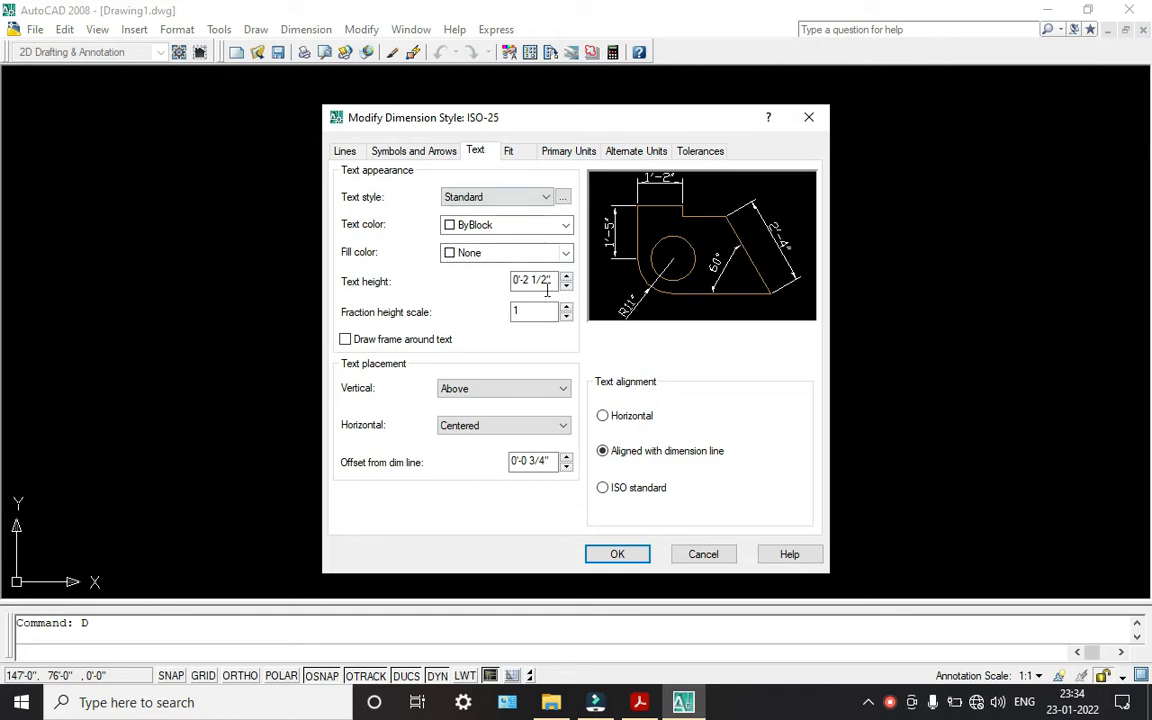
left_click(512, 151)
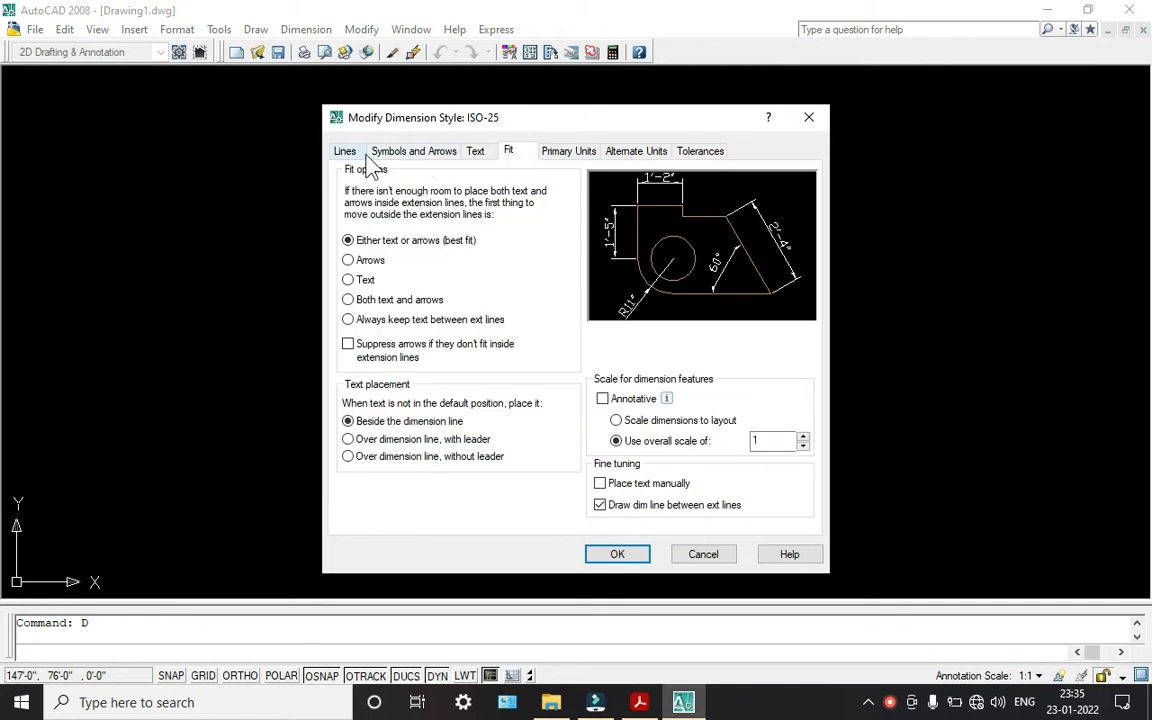
left_click(401, 151)
left_click(410, 206)
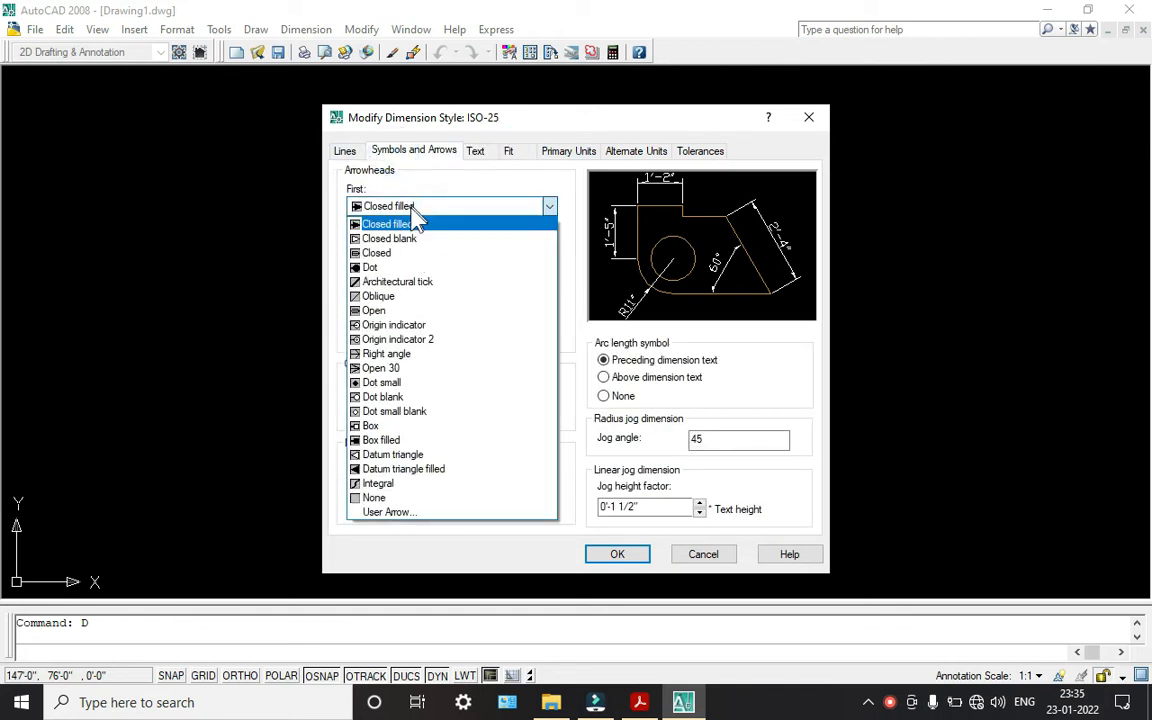
left_click(412, 282)
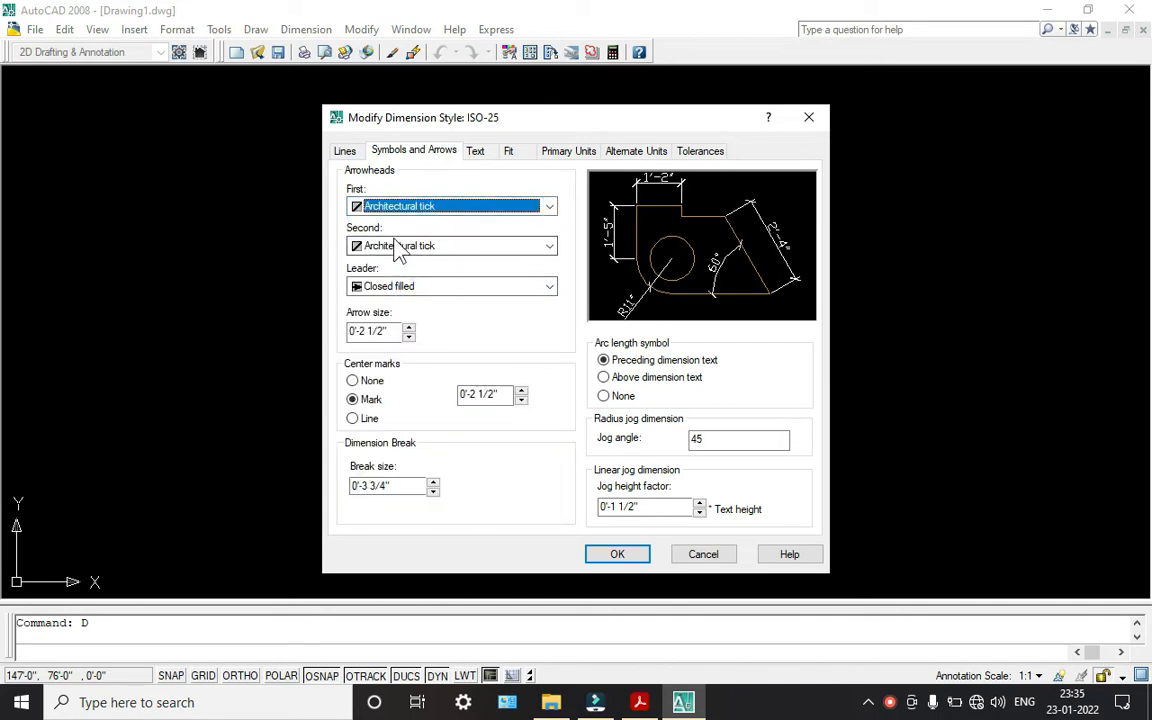
left_click(410, 245)
left_click(410, 245)
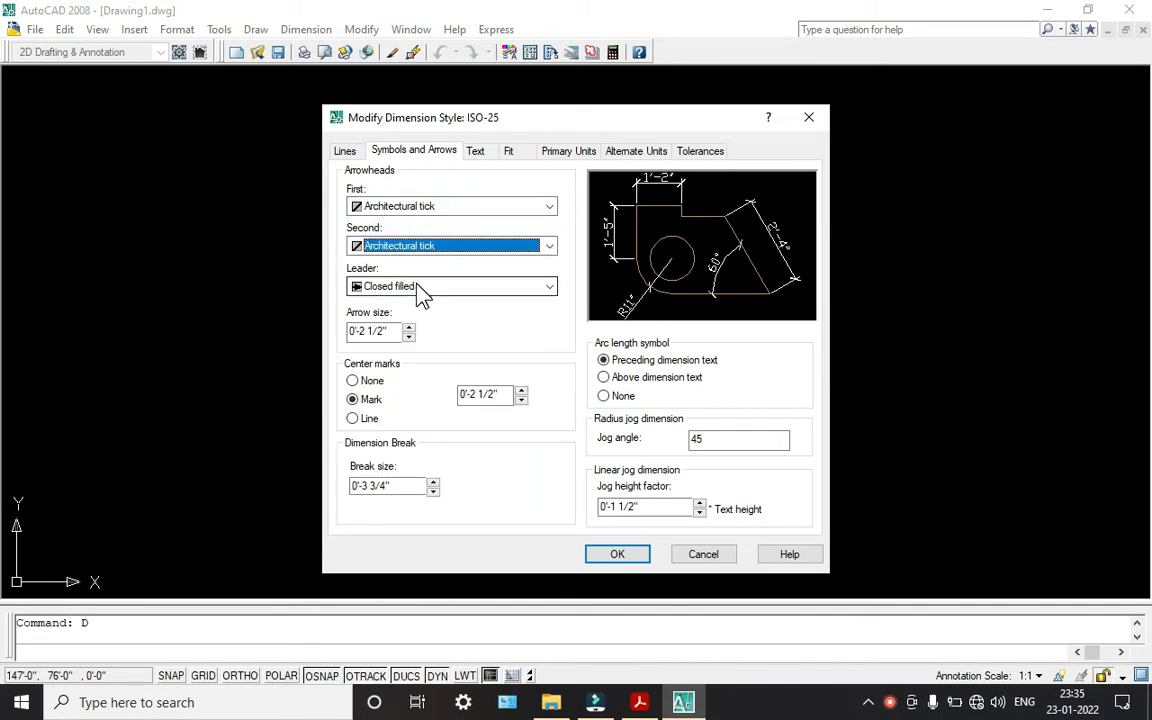
left_click(416, 287)
left_click(408, 362)
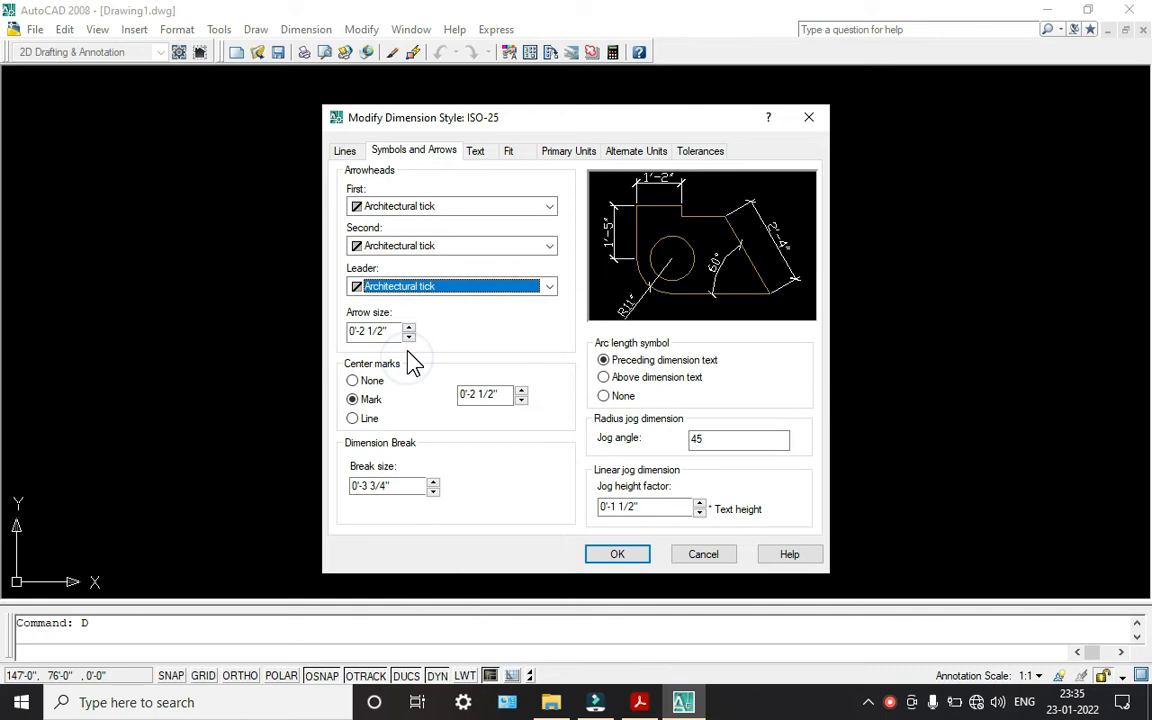
- Confirm the dimension style changes, make ISO-25 the current style and close the Dimension Style Manager
left_click(620, 556)
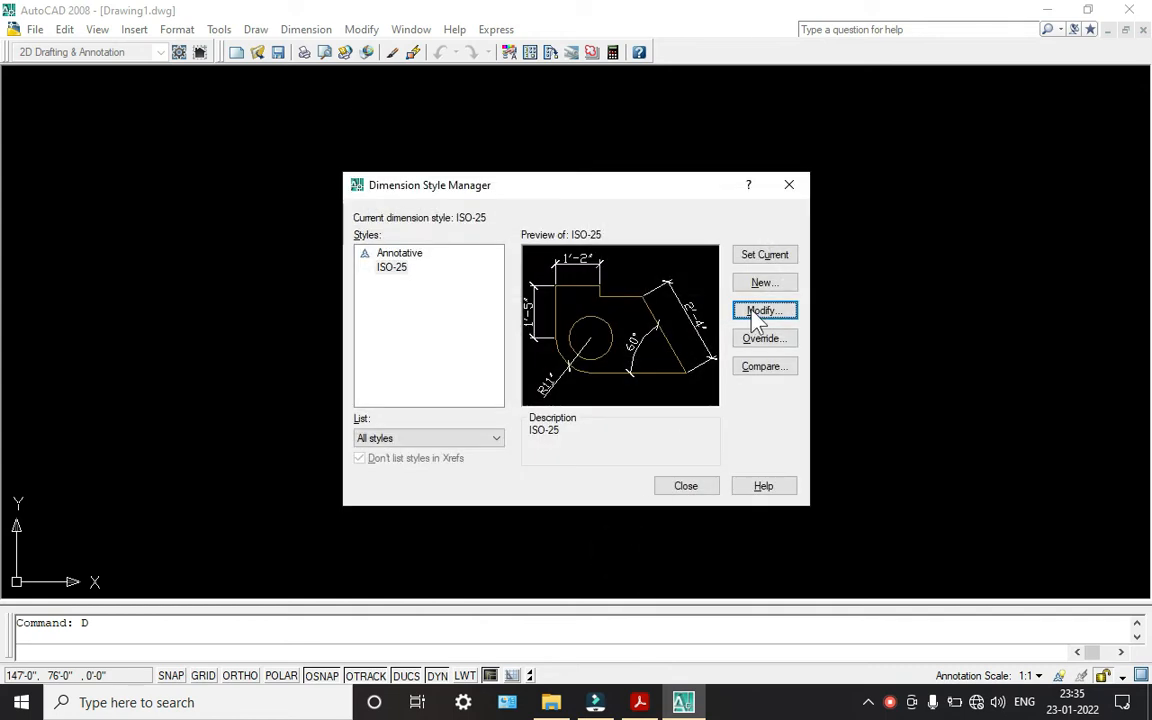
left_click(762, 256)
left_click(704, 490)
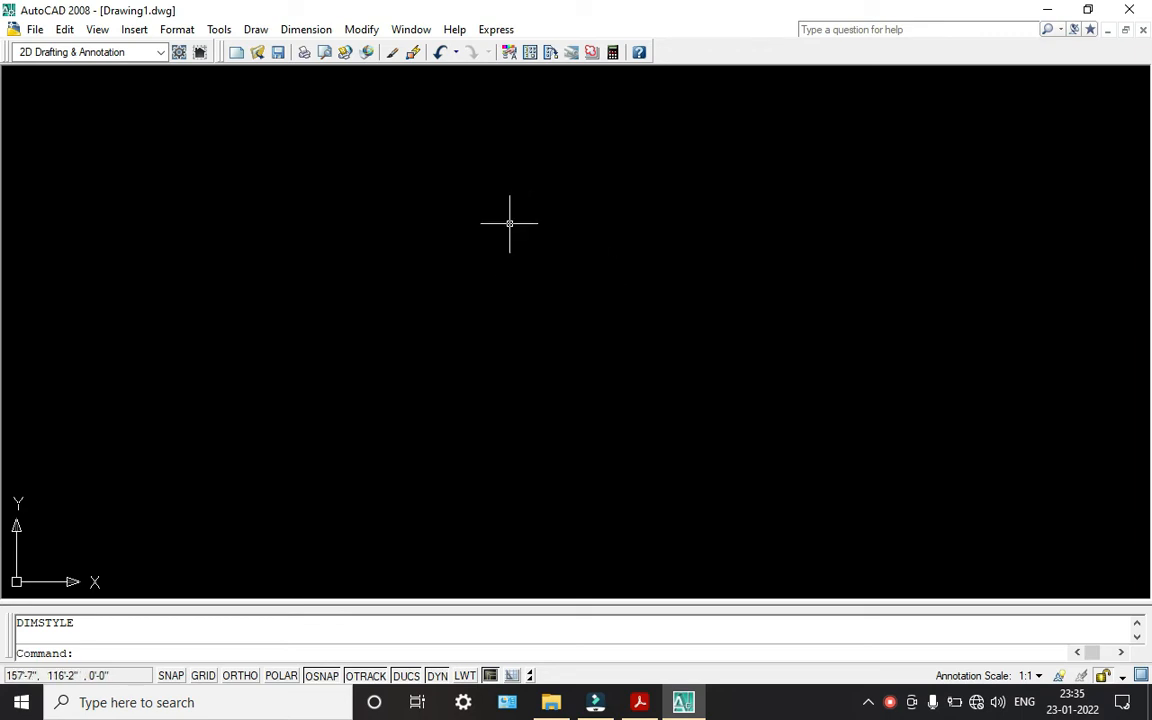
- Check the outer plot dimensions on the floor plan PDF in Acrobat Reader and return to the AutoCAD drawing
left_click(639, 702)
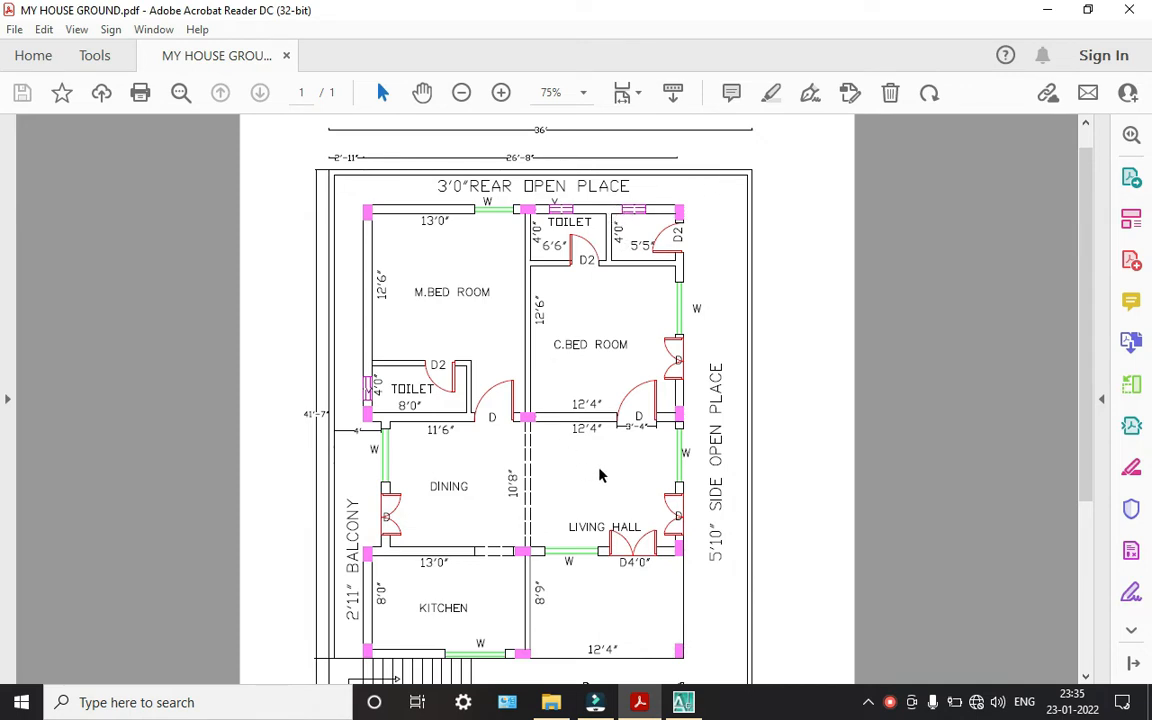
left_click(681, 701)
scroll(406, 180, "down", 3)
scroll(409, 233, "up", 2)
scroll(409, 233, "up", 1)
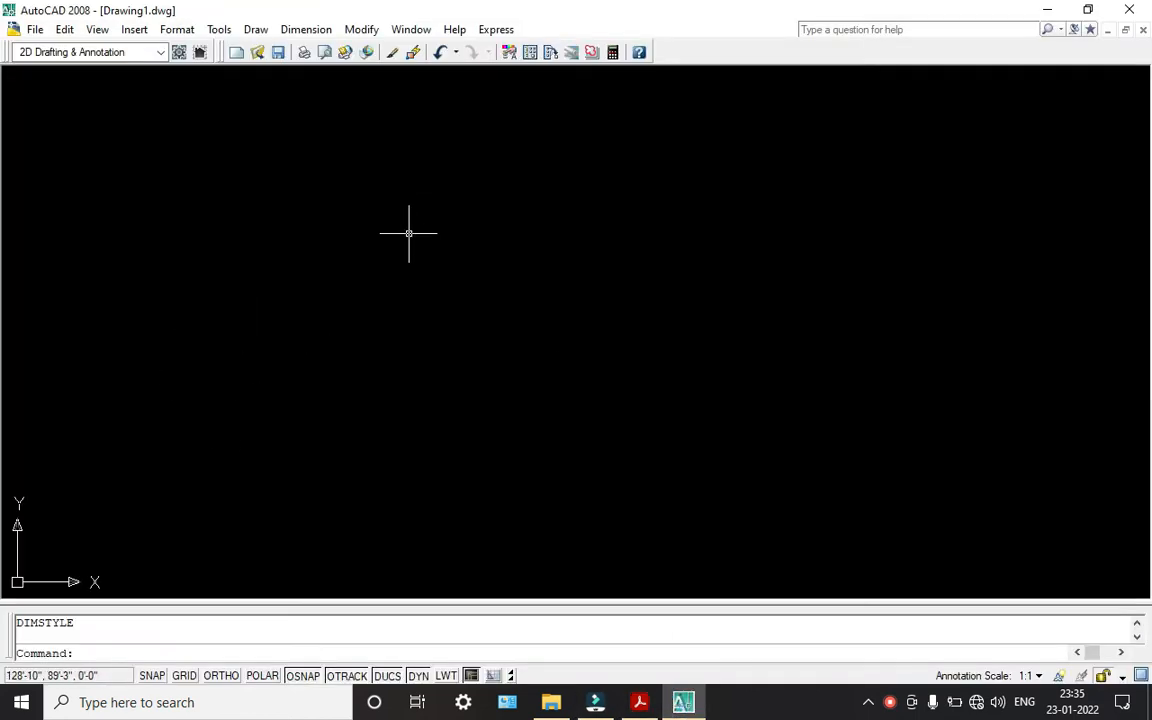
- With Ortho on, draw the plot's left boundary as a vertical line 50' long going down
type("L")
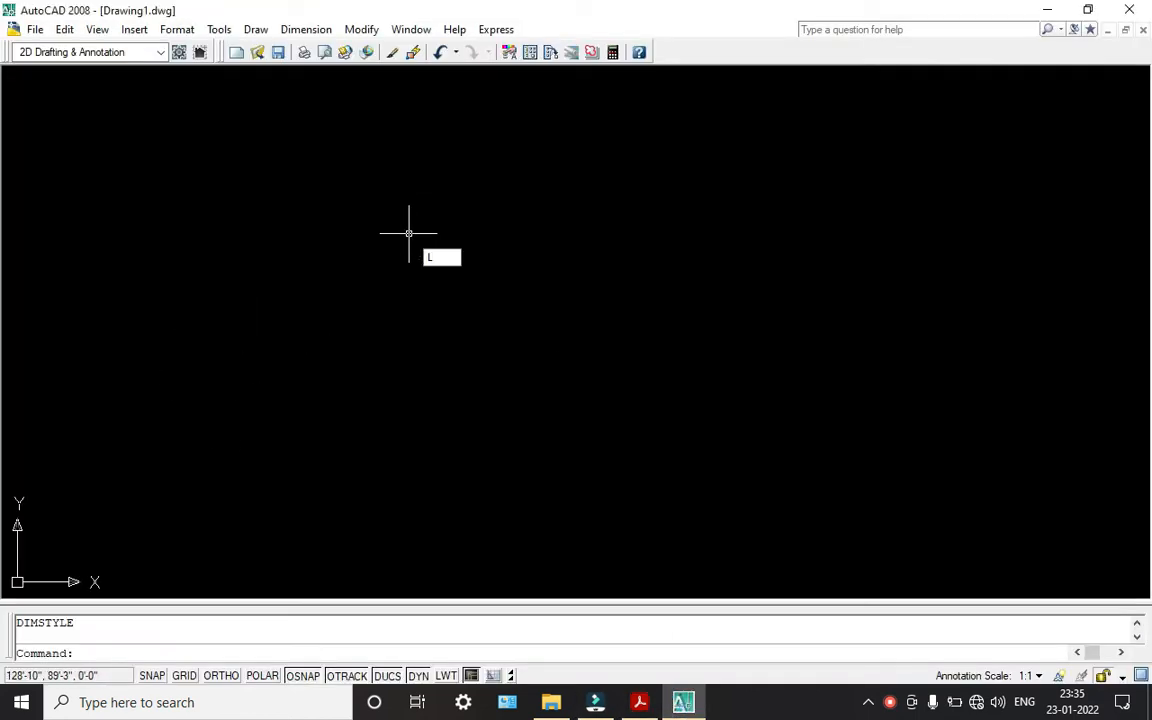
key("Return")
left_click(401, 170)
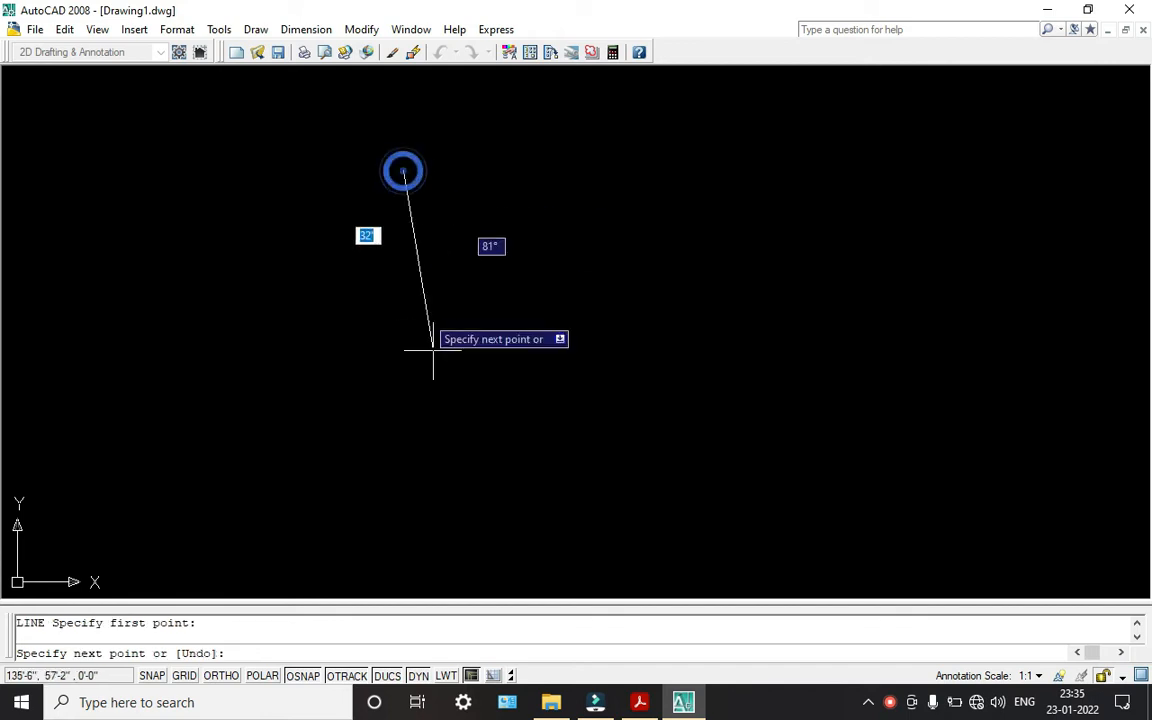
key("F8")
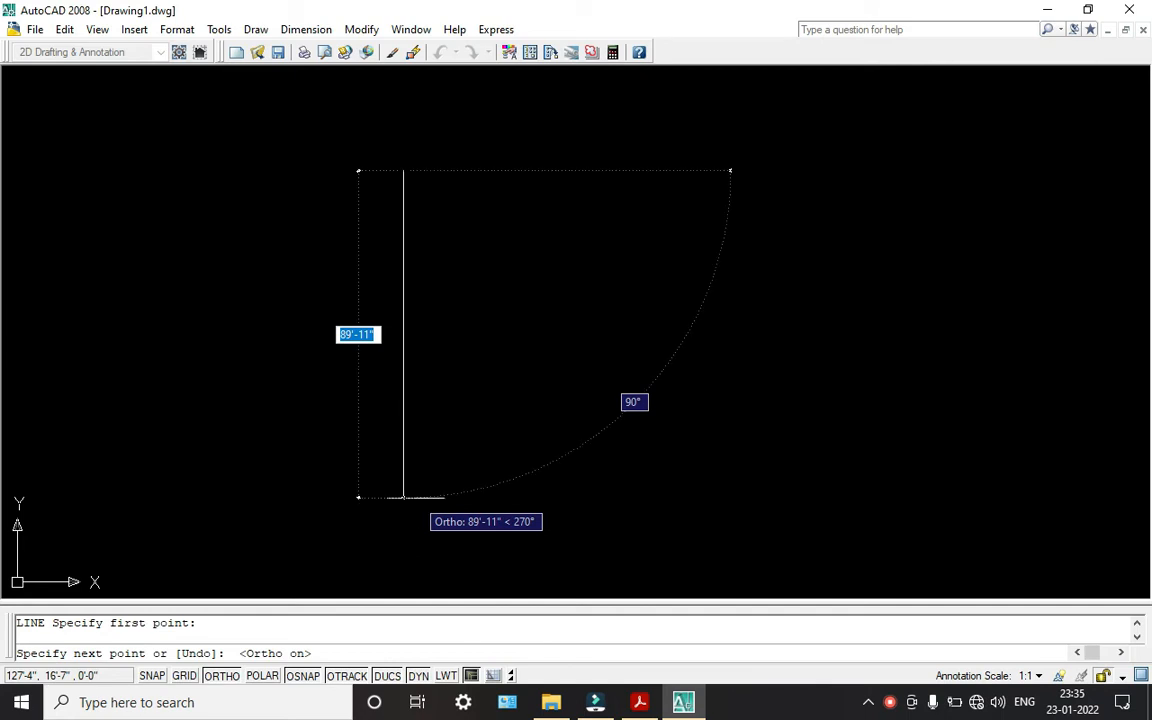
type("50")
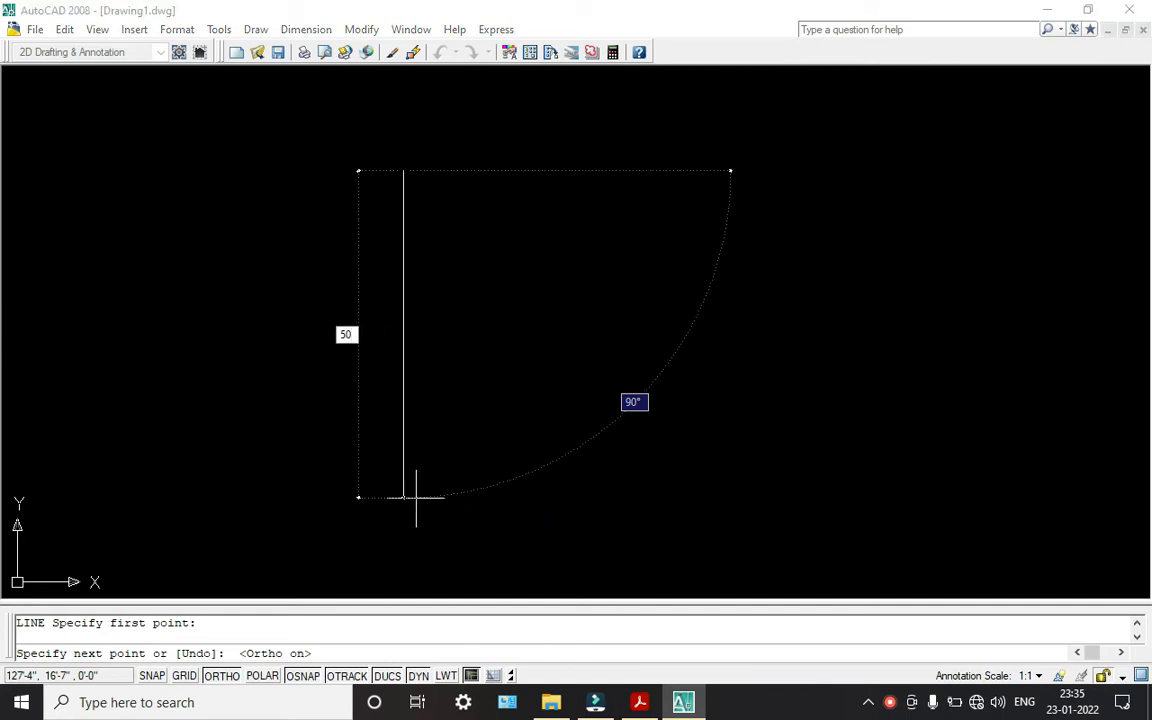
key("Return")
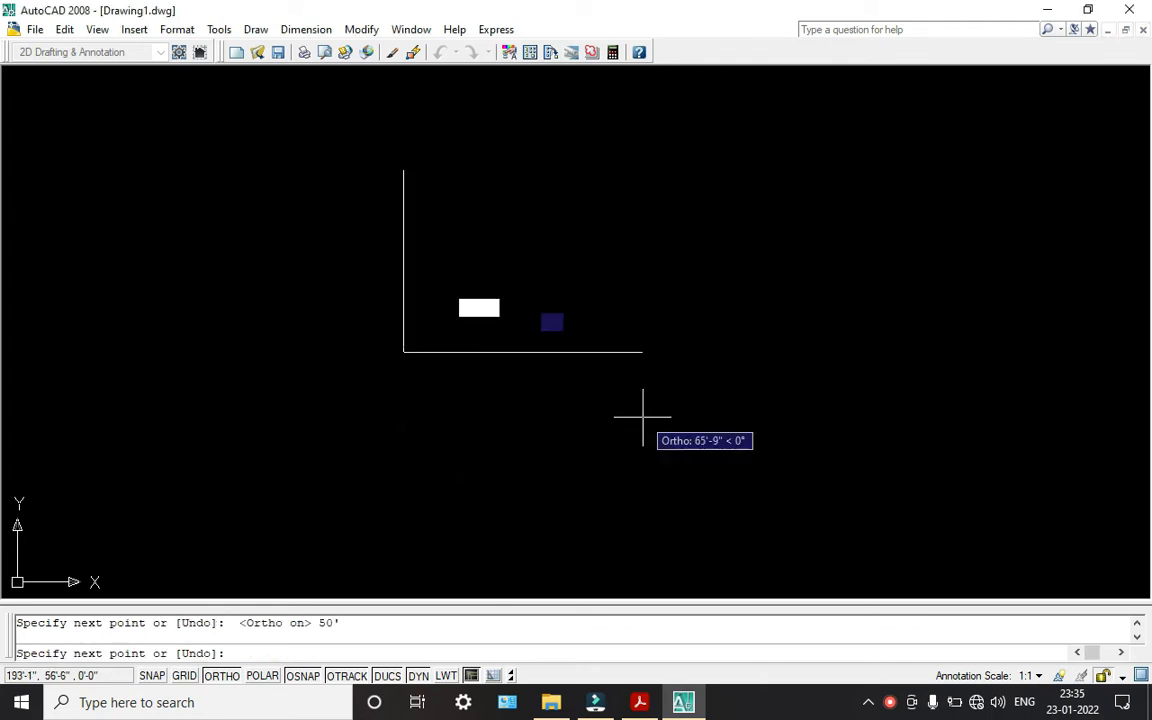
- Complete the rectangular plot outline with a 36' bottom side, a 50' right side and a top side back to the start point
type("36")
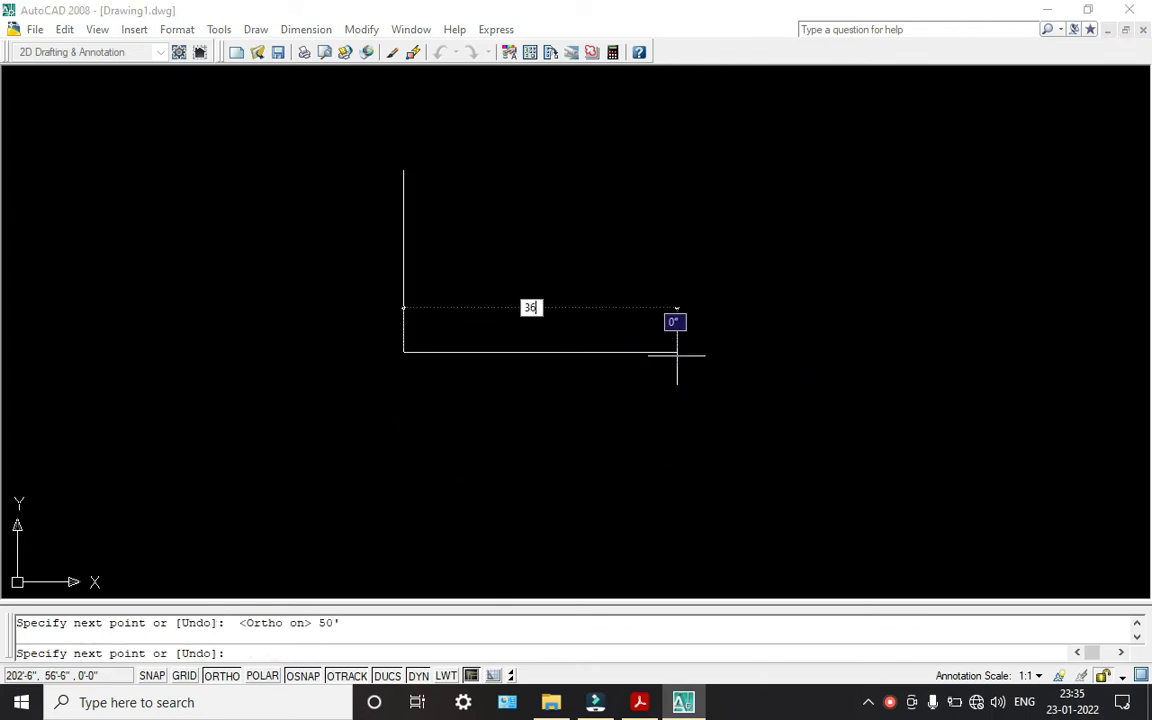
key("Return")
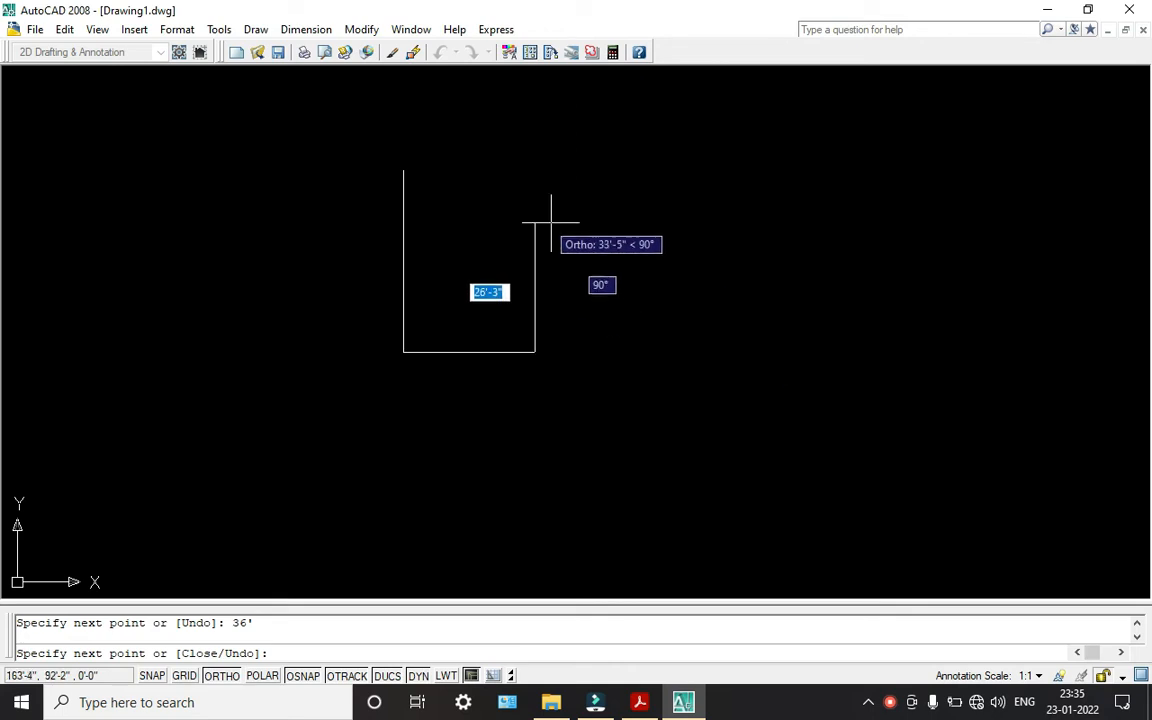
type("50")
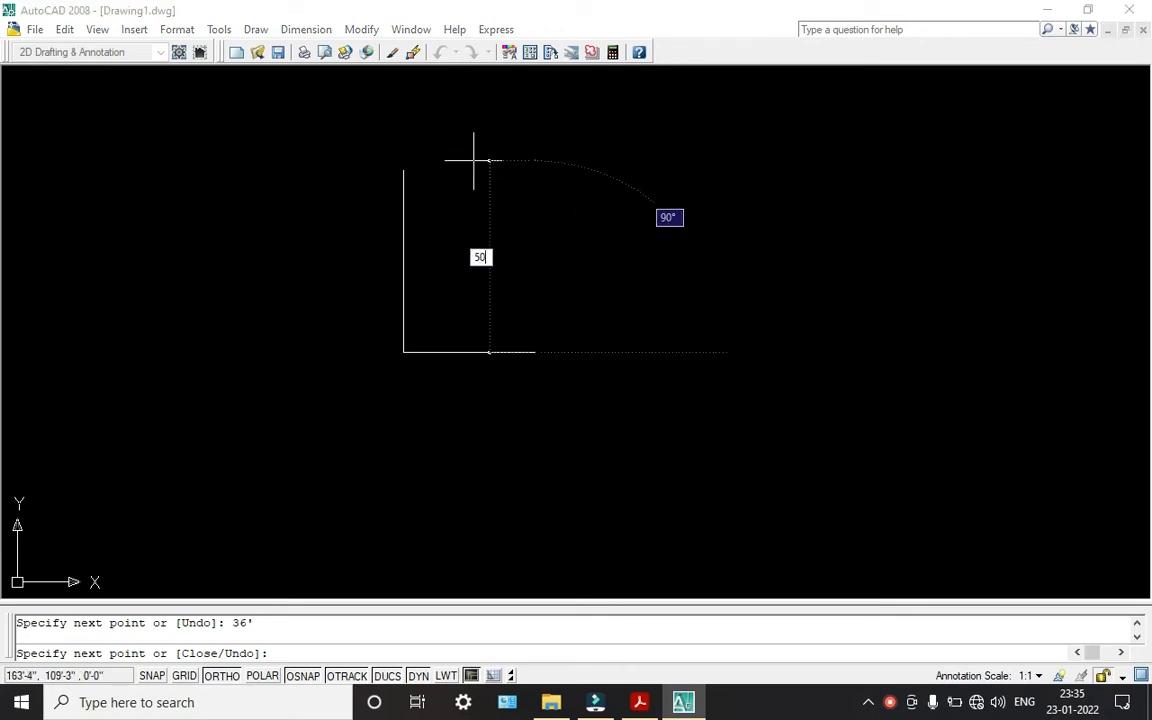
key("Return")
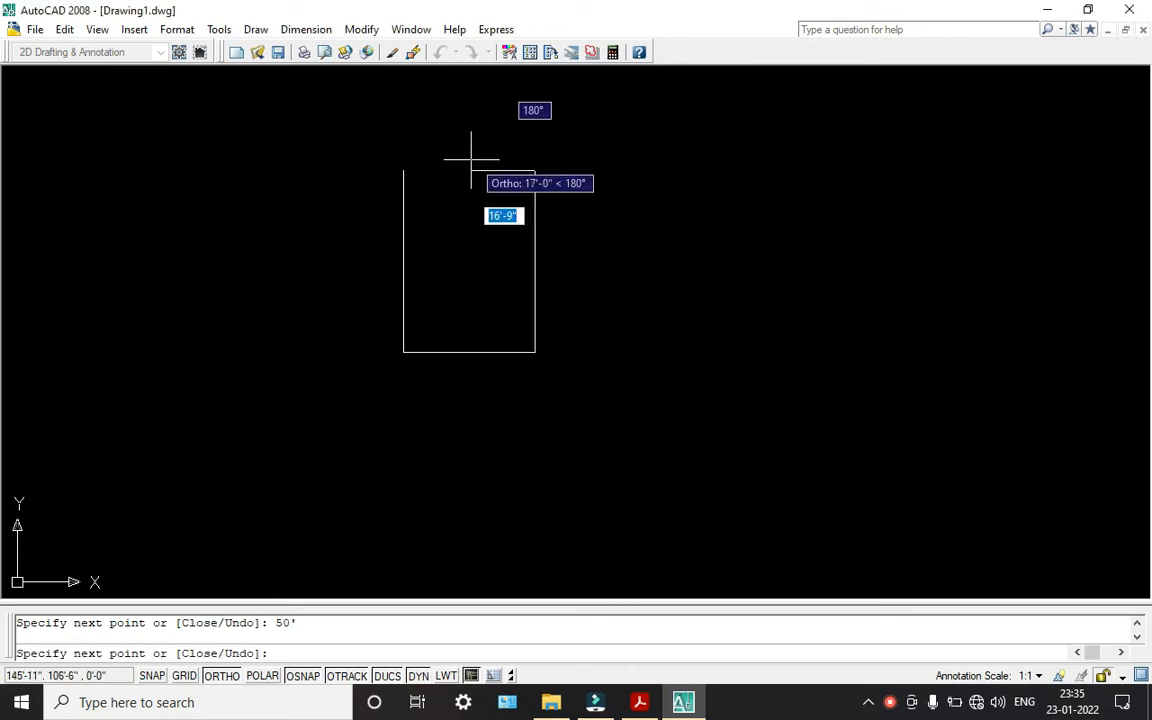
left_click(403, 171)
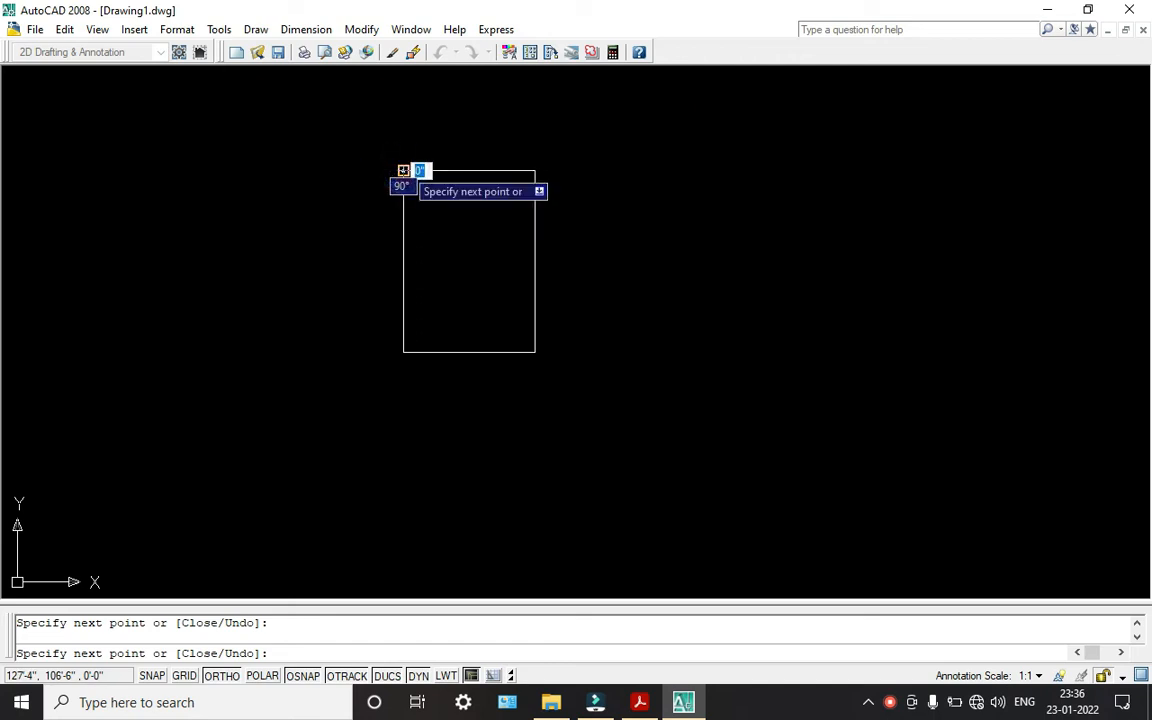
key("Escape")
scroll(405, 167, "up", 3)
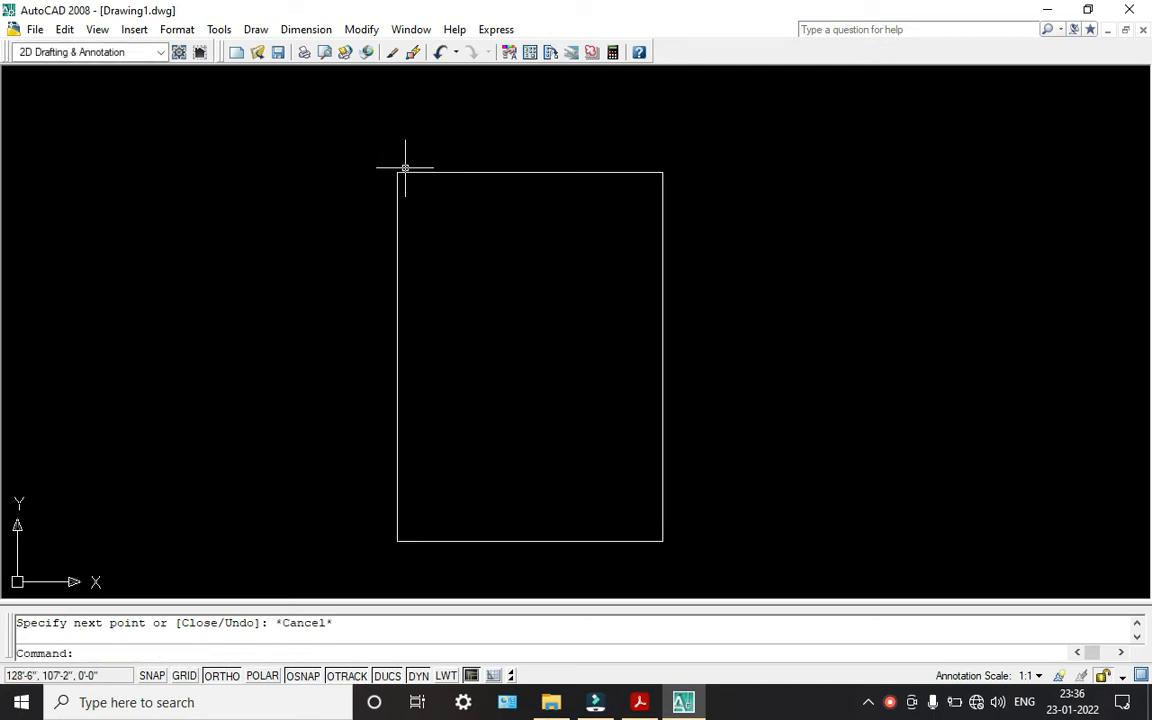
- Offset the top and left sides of the plot outline 5" inward
scroll(414, 195, "up", 1)
mouse_move(414, 195)
middle_mouse_down()
mouse_move(414, 120)
mouse_move(402, 160)
mouse_move(419, 167)
middle_mouse_up()
scroll(416, 138, "down", 2)
scroll(455, 204, "up", 1)
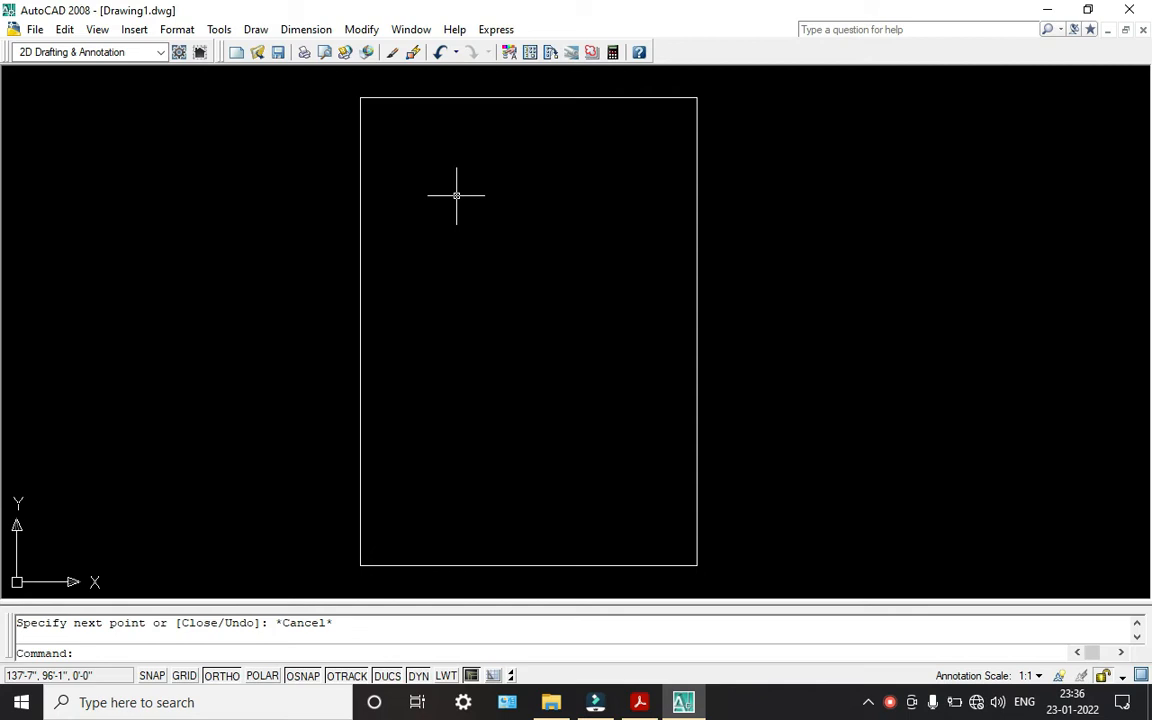
type("o")
key("Return")
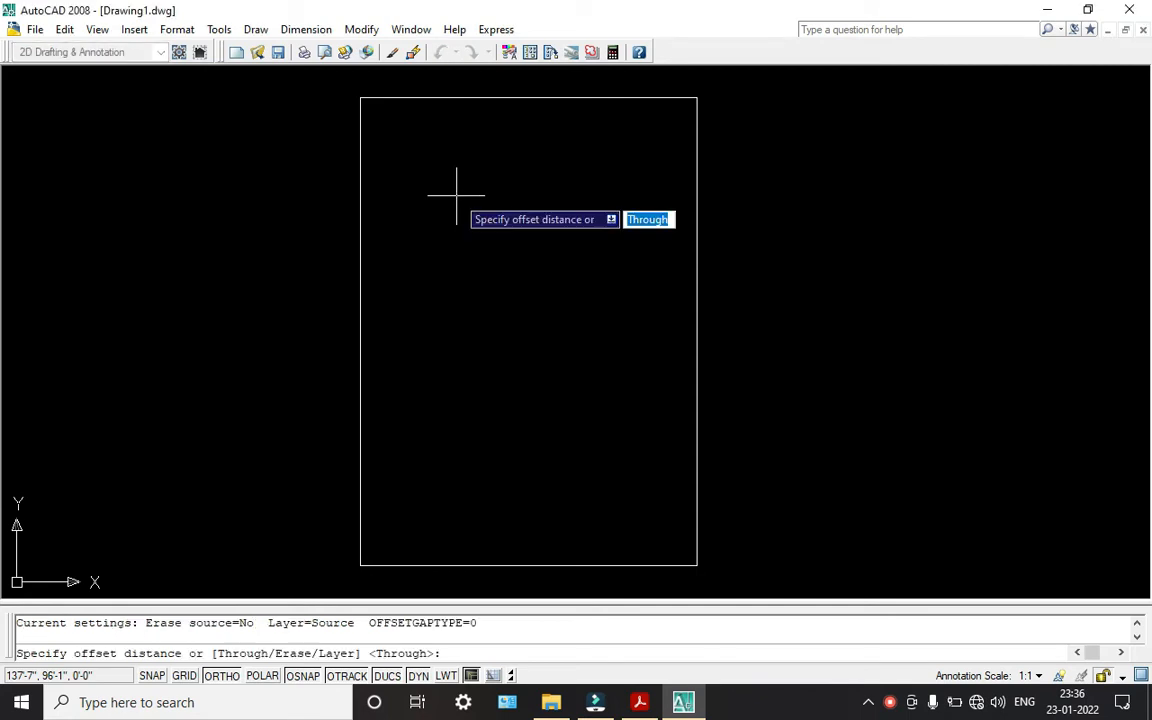
type("5'")
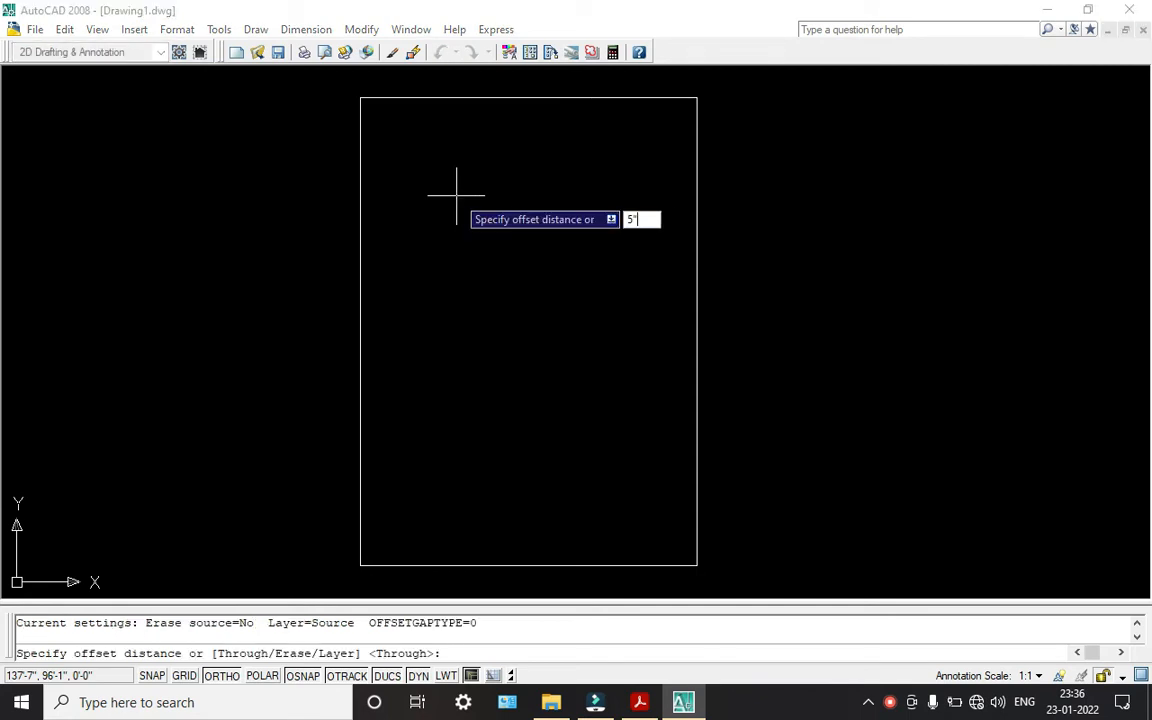
key("Return")
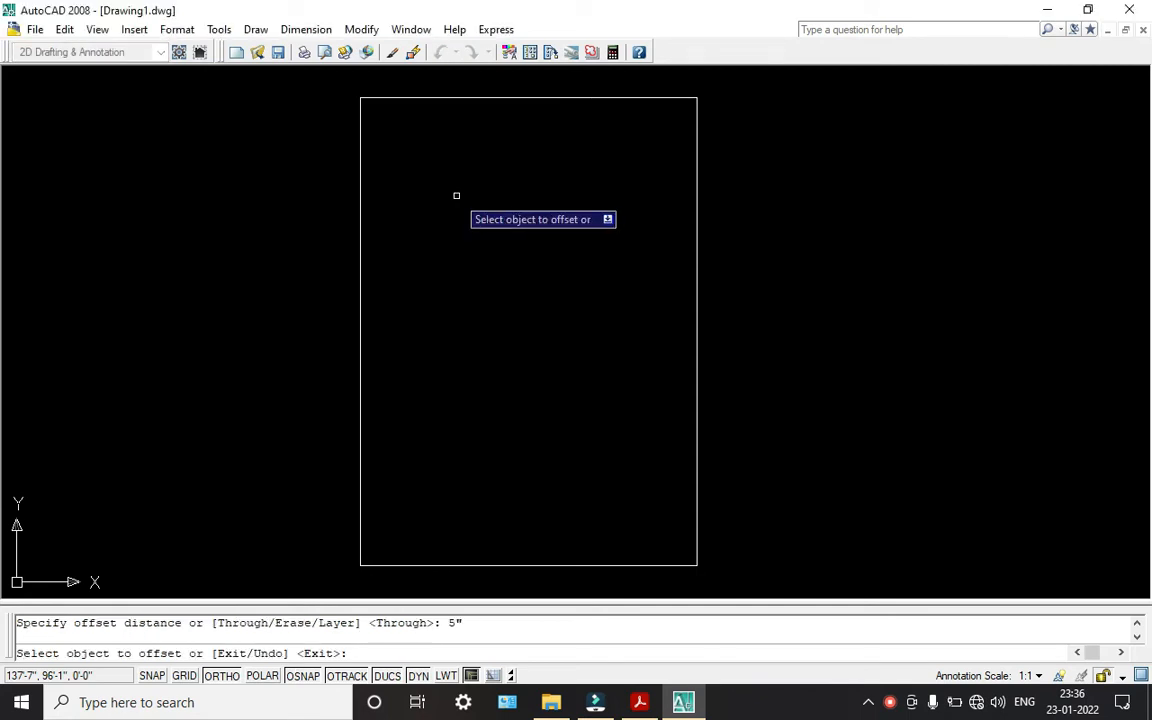
left_click(475, 97)
left_click(470, 122)
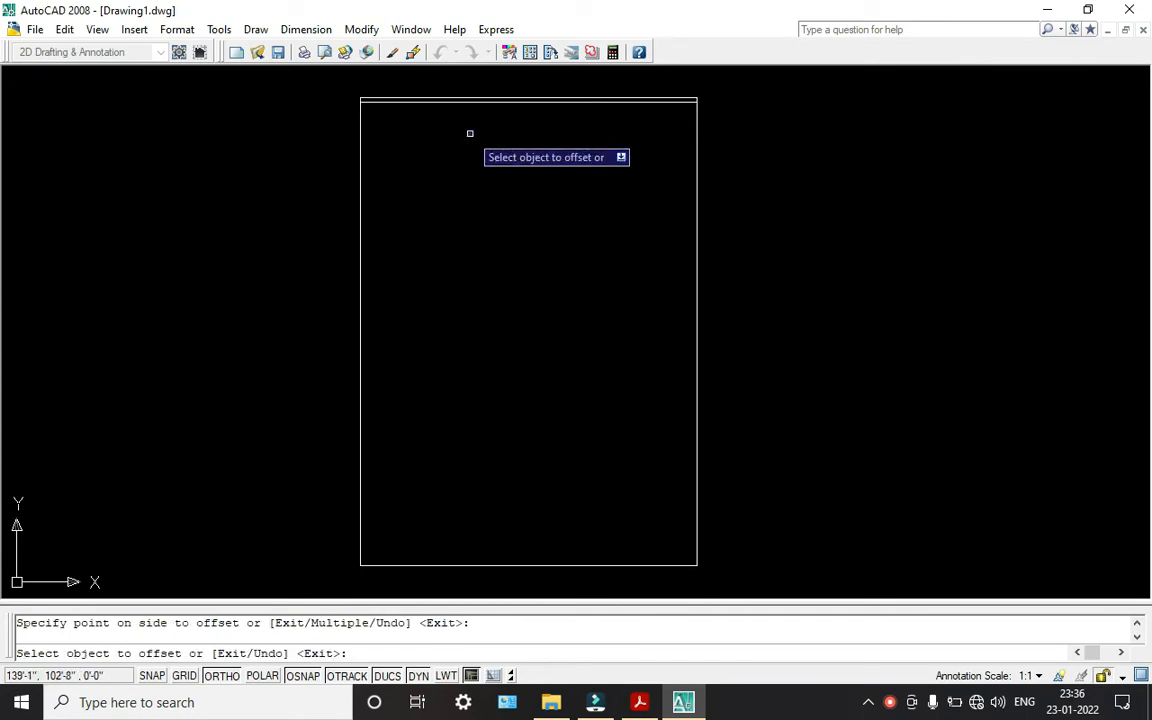
left_click(362, 161)
left_click(390, 164)
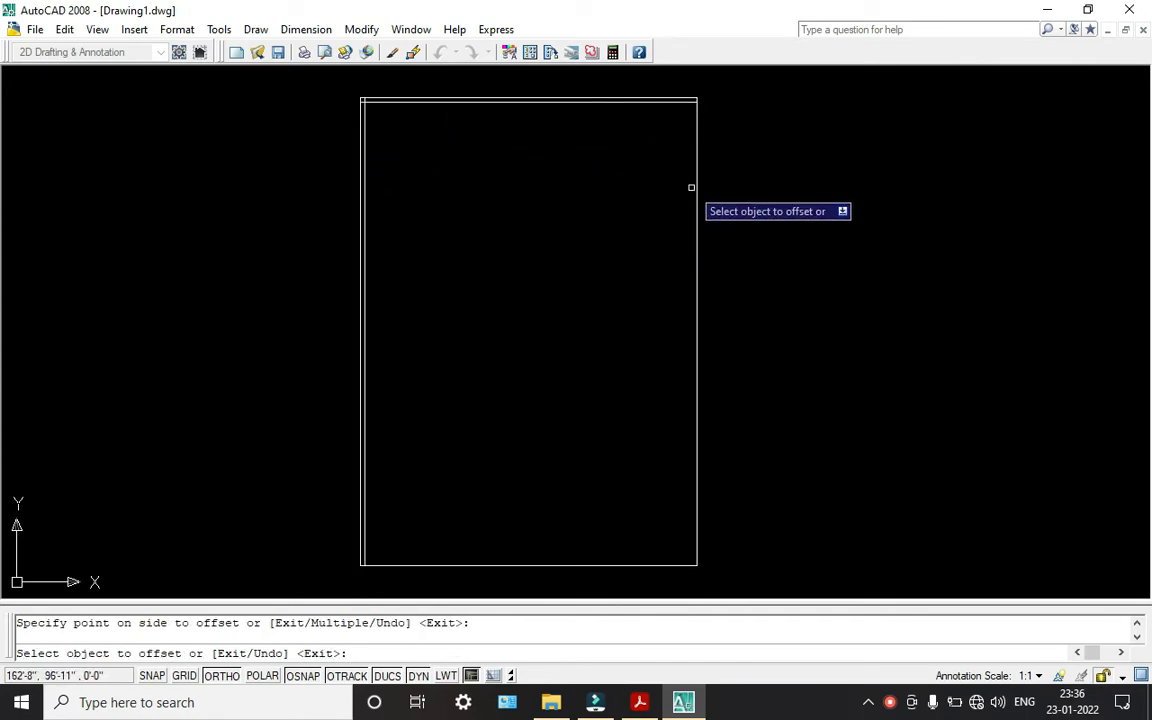
- Offset the right and bottom sides of the plot outline inward by the same 5" to complete the boundary wall
left_click(696, 179)
left_click(591, 172)
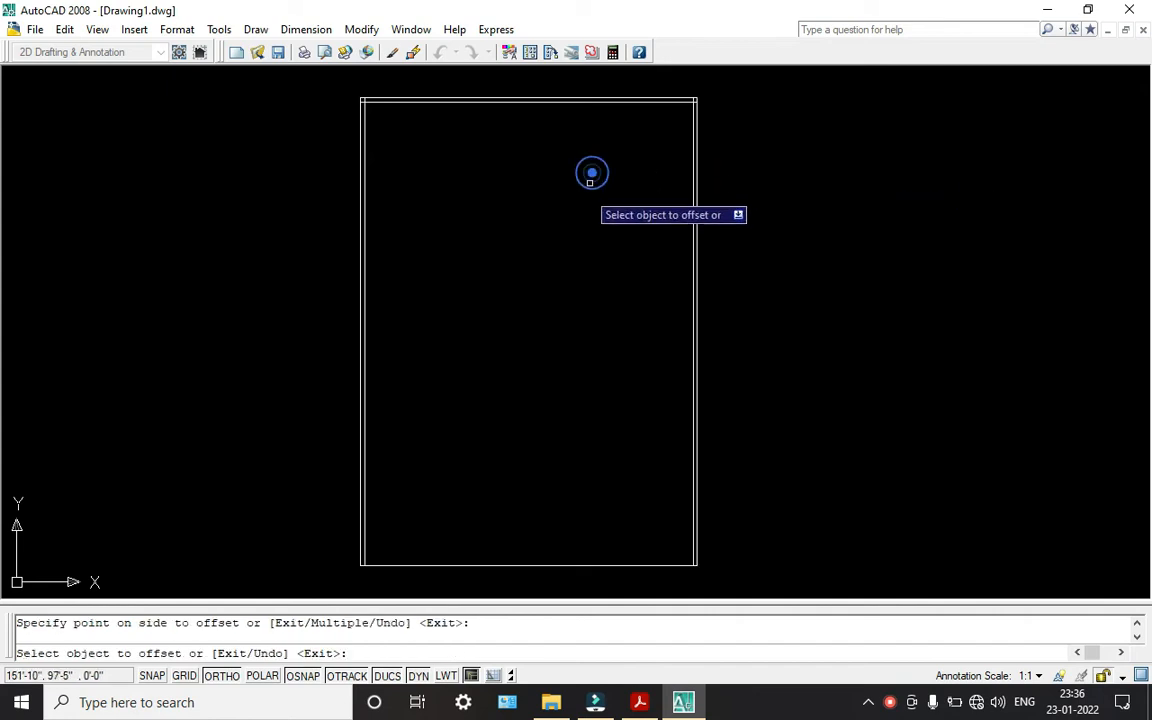
left_click(514, 563)
left_click(507, 563)
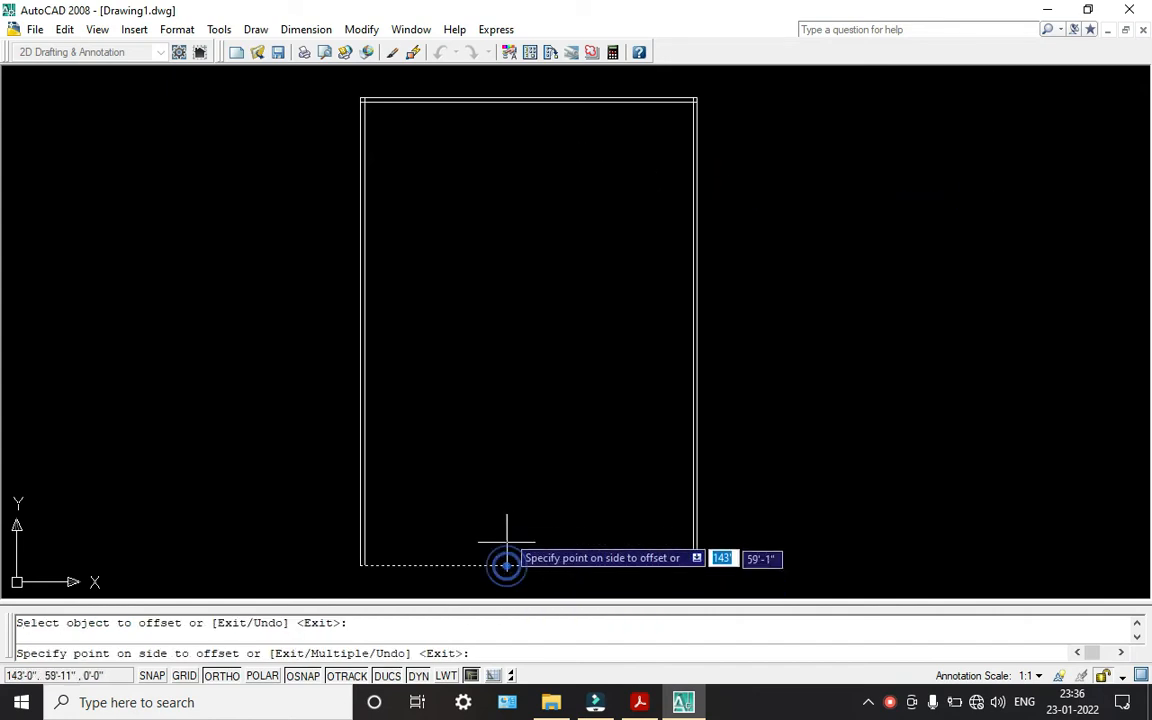
left_click(507, 531)
key("Escape")
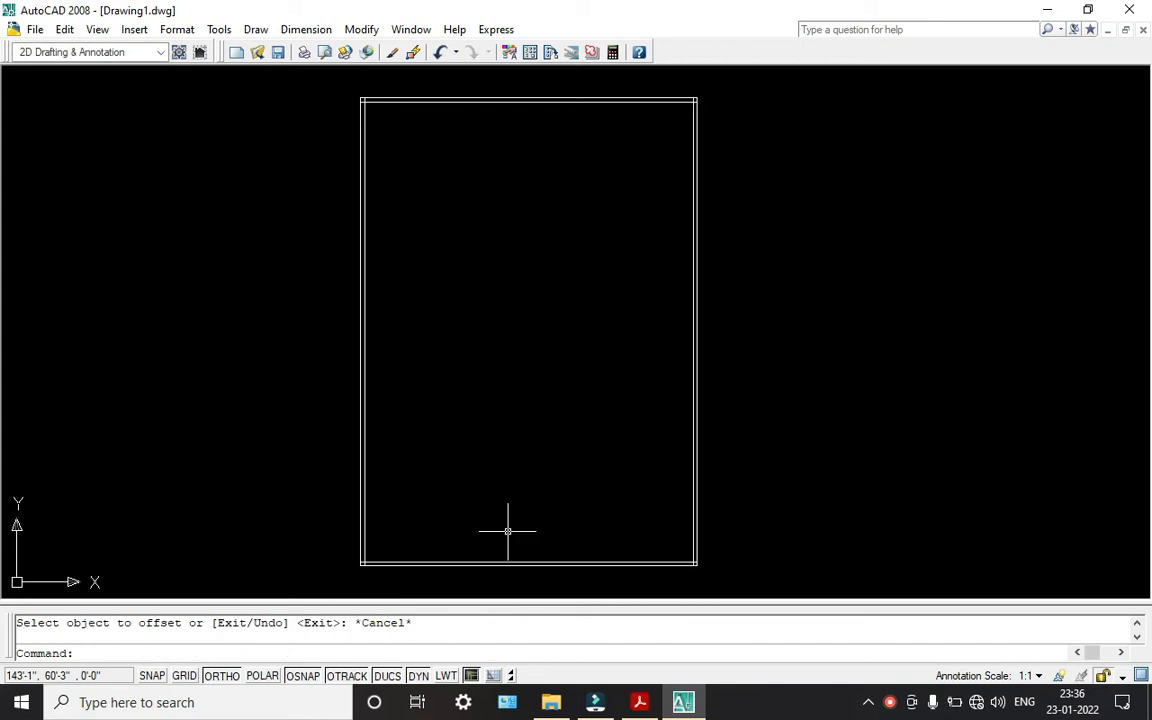
- Check the rear open place and balcony widths on the floor plan PDF in Acrobat Reader and return to the AutoCAD drawing
left_click(640, 702)
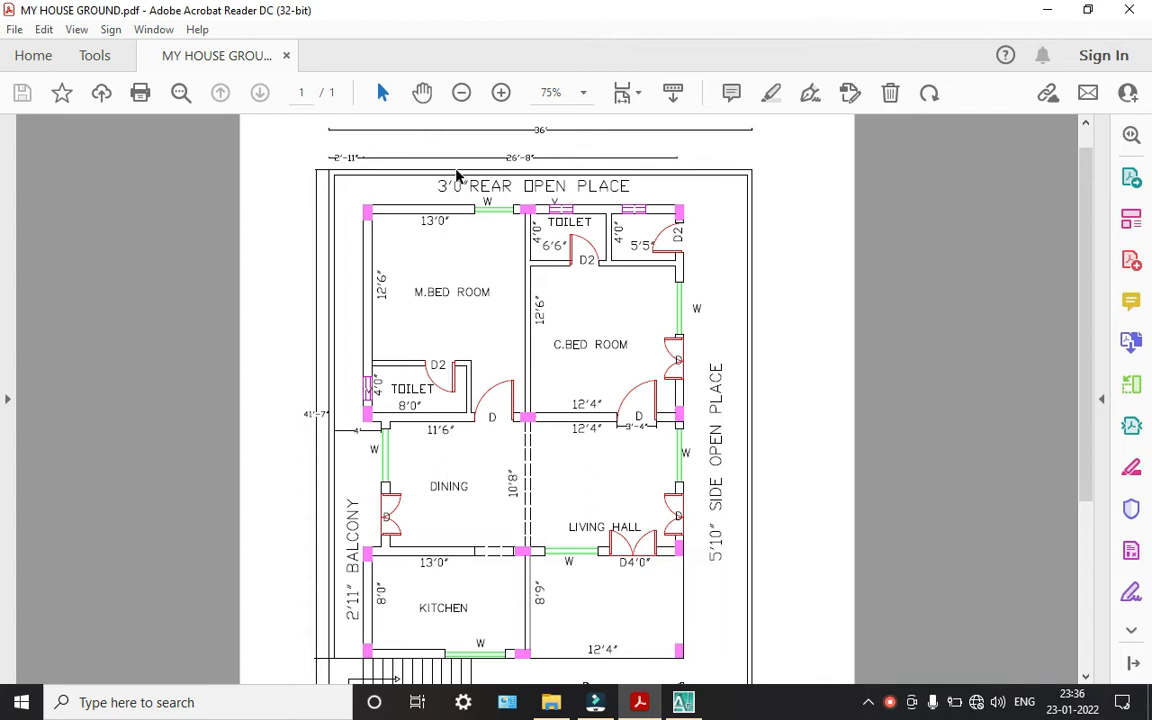
scroll(391, 238, "down", 1)
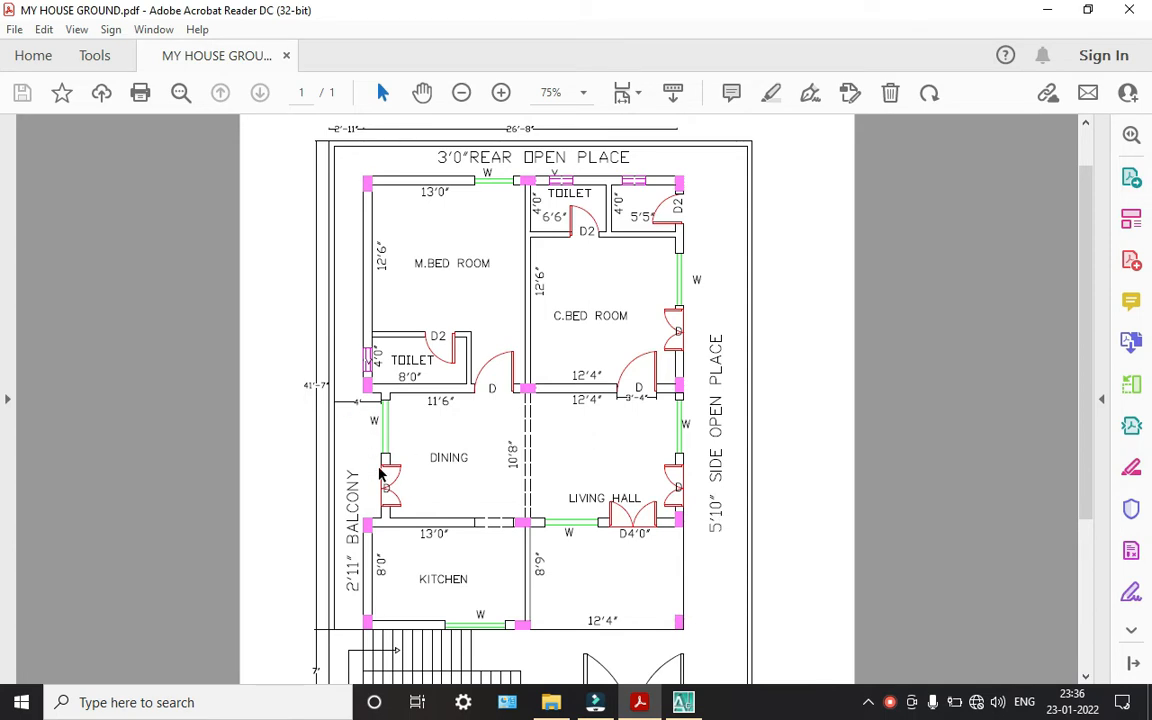
scroll(352, 393, "up", 1)
scroll(339, 365, "down", 3)
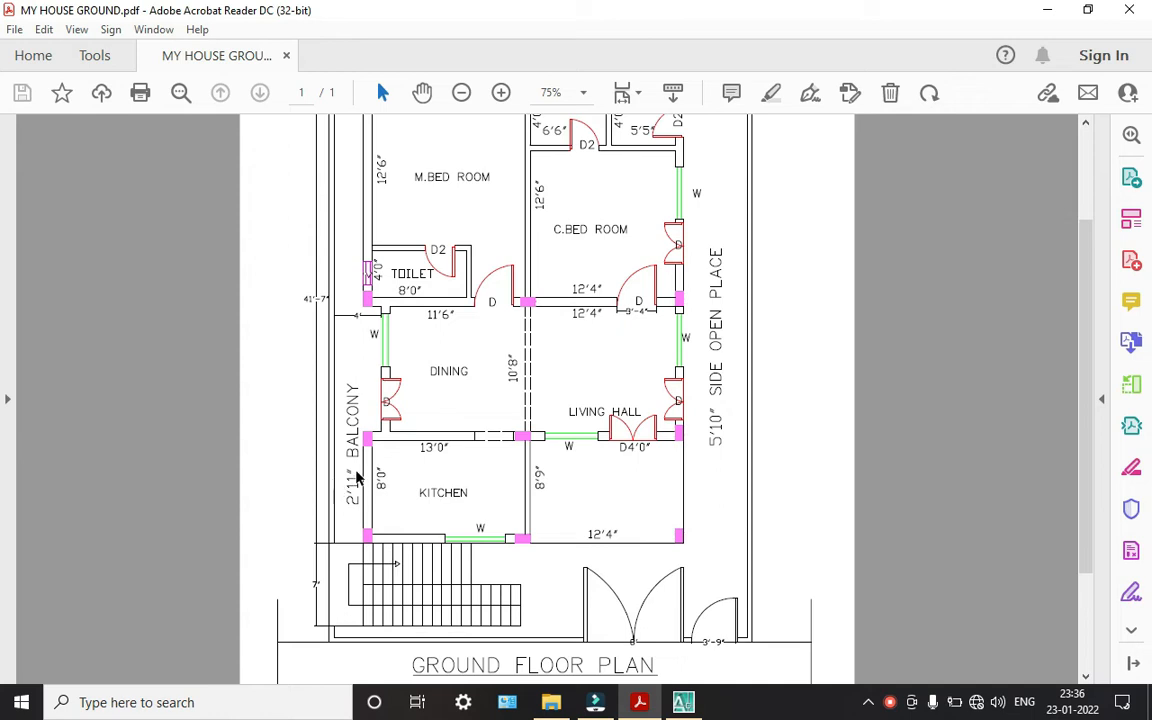
scroll(357, 475, "up", 1)
scroll(357, 475, "up", 1)
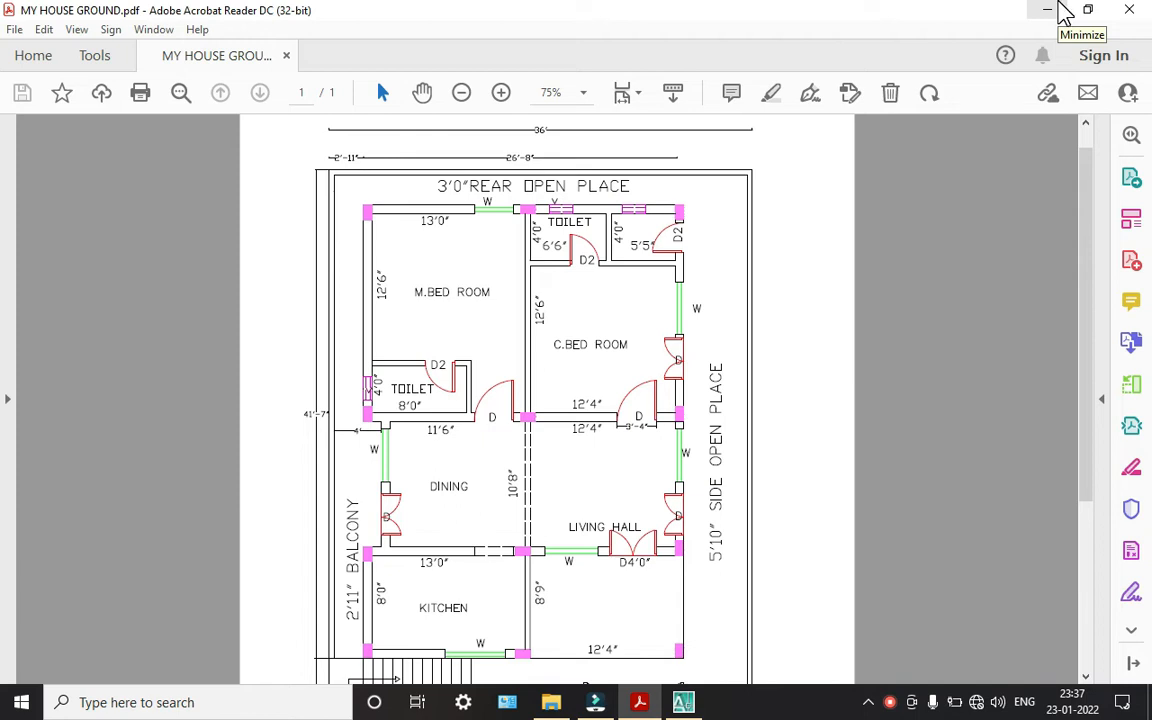
left_click(1058, 14)
- Offset the outer line of the plot's top boundary 3' inward for the rear open place
middle_click_drag(368, 70, 357, 172)
scroll(349, 216, "up", 5)
scroll(344, 214, "down", 2)
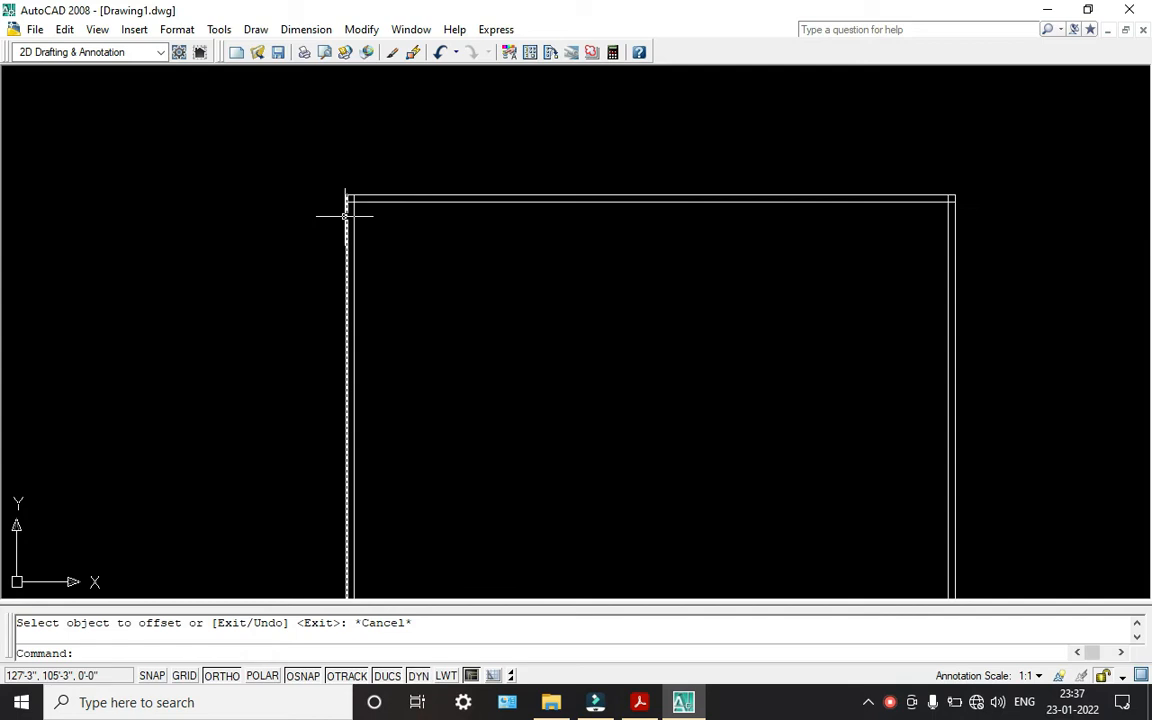
type("o")
key("Return")
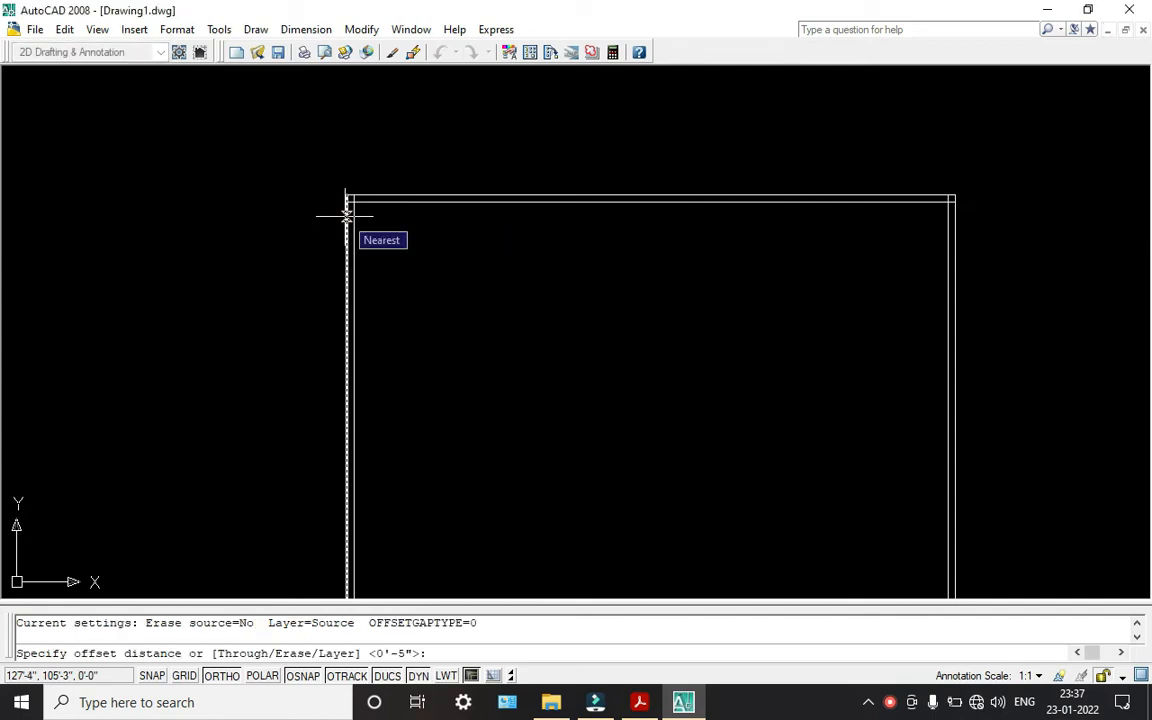
type("3'")
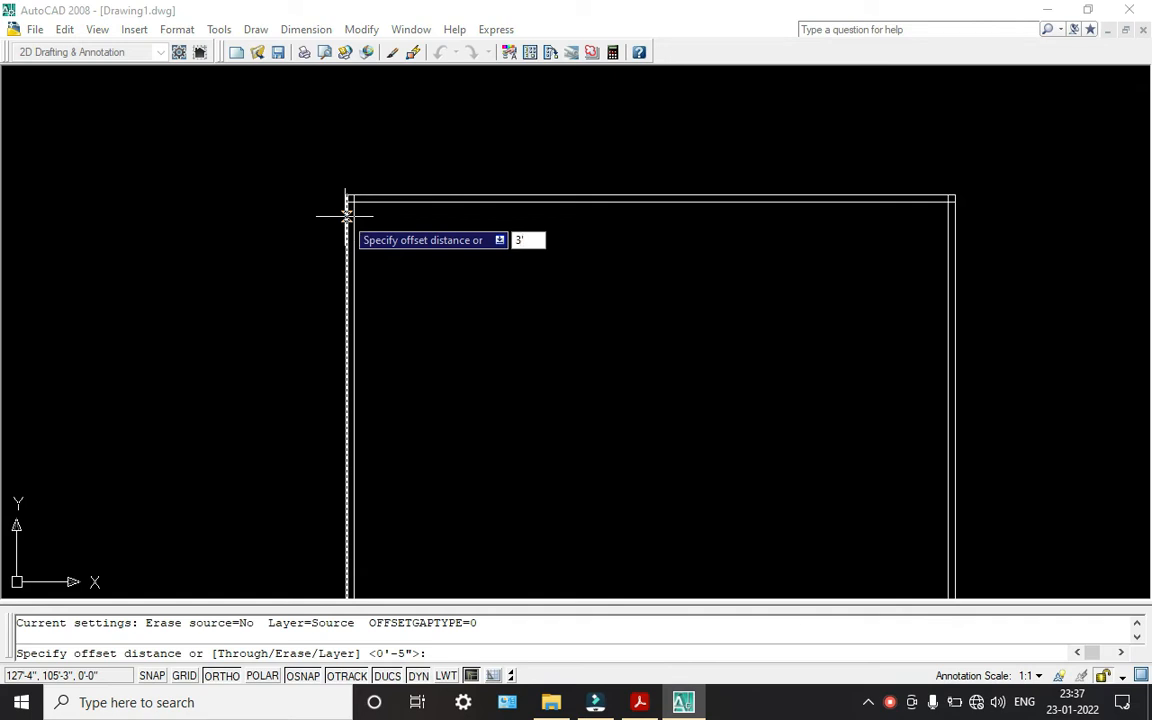
key("Return")
scroll(390, 215, "up", 5)
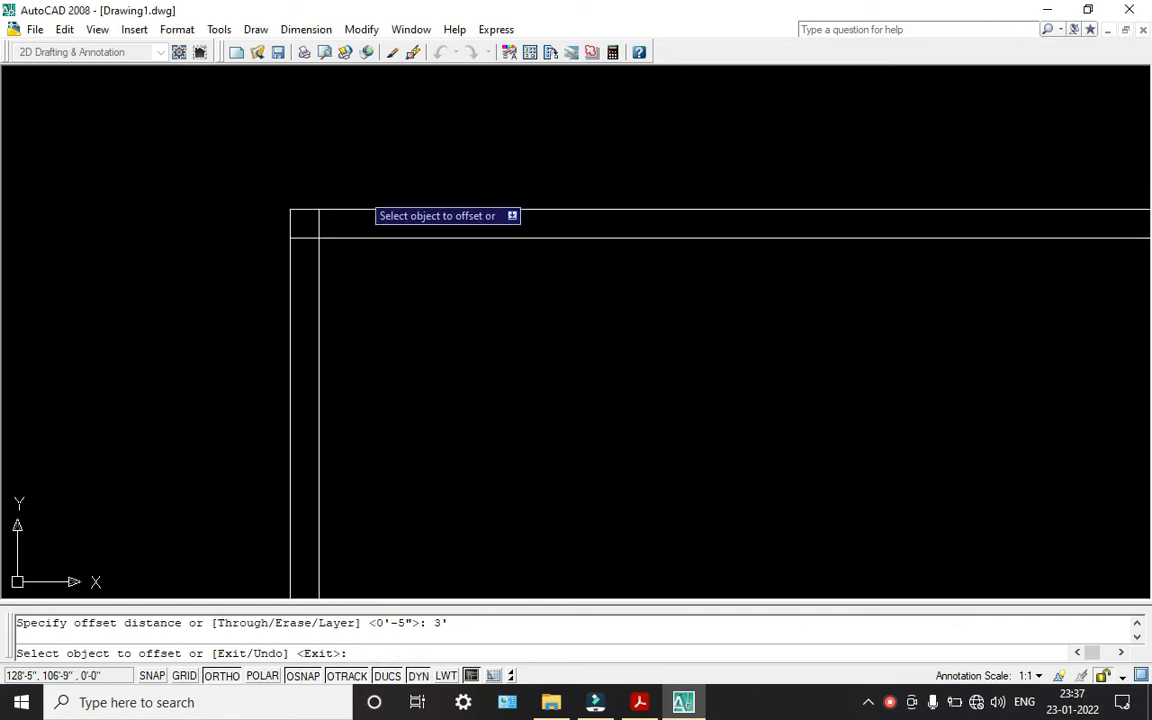
left_click(405, 211)
left_click(421, 294)
- Offset the outer line of the plot's left boundary 3' inward for the balcony strip and finish the Offset command
scroll(260, 90, "down", 3)
left_click(270, 252)
left_click(403, 256)
scroll(420, 270, "down", 3)
middle_click_drag(440, 283, 335, 246)
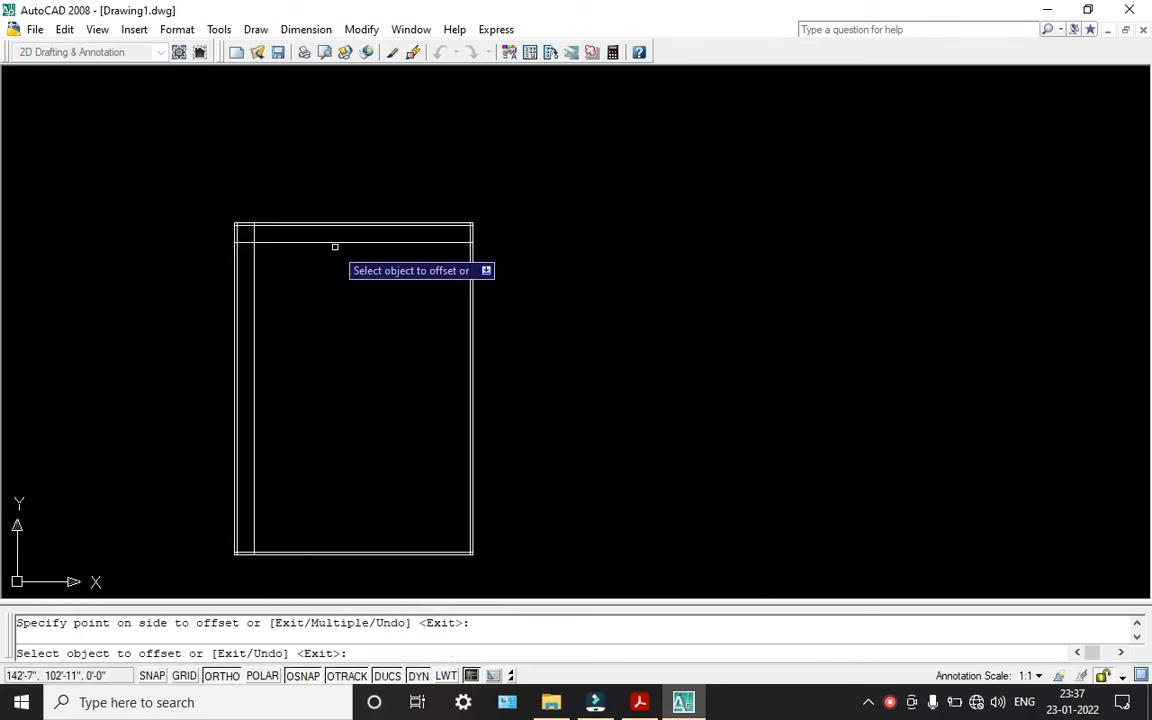
key("Escape")
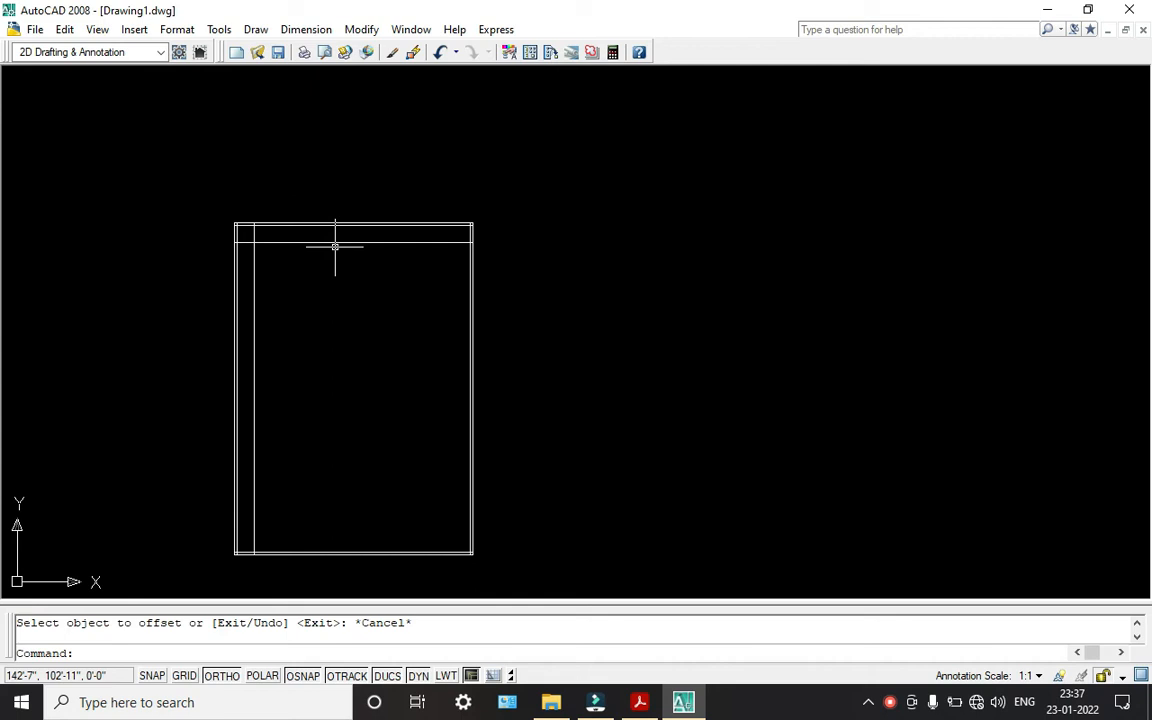
- Examine the room layout, overall dimensions and side open place on the floor plan PDF, and return to the AutoCAD drawing
key("alt+Tab")
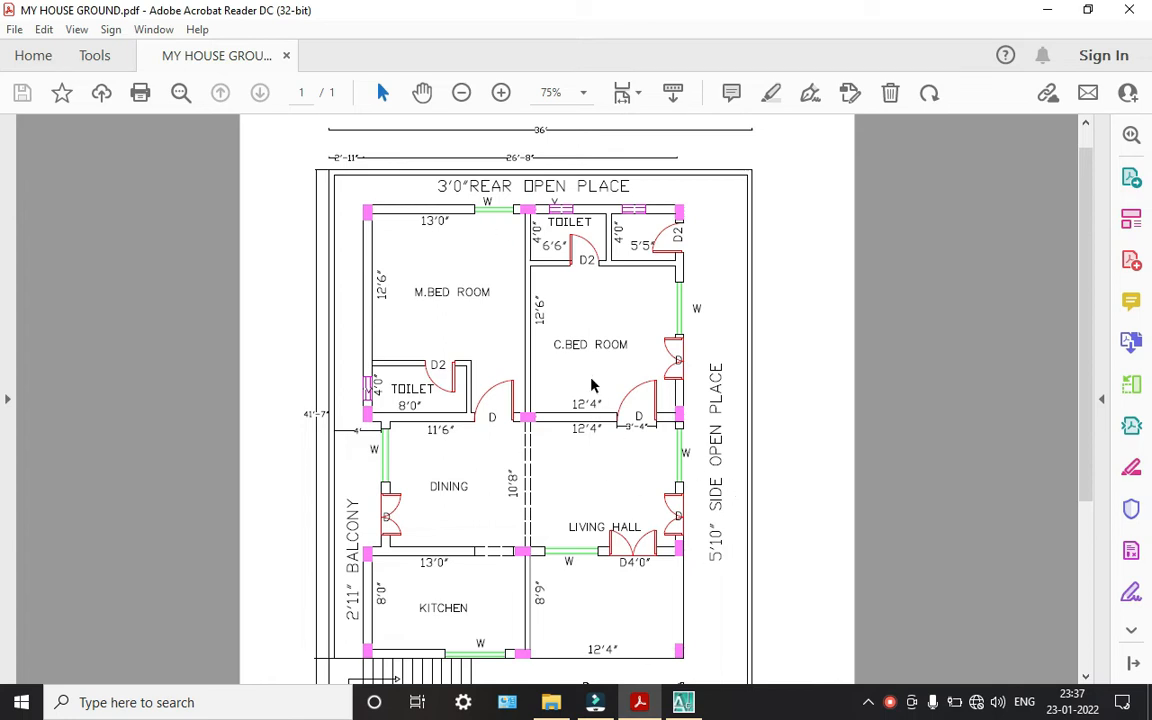
scroll(407, 350, "down", 1)
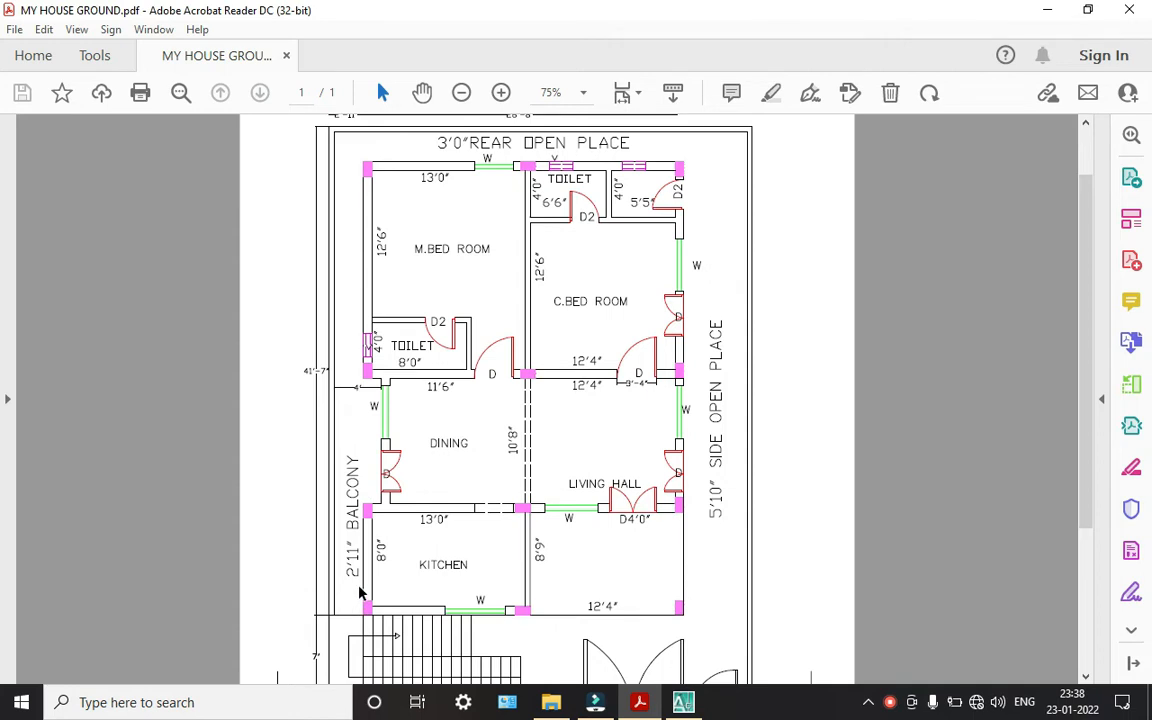
scroll(325, 537, "down", 1)
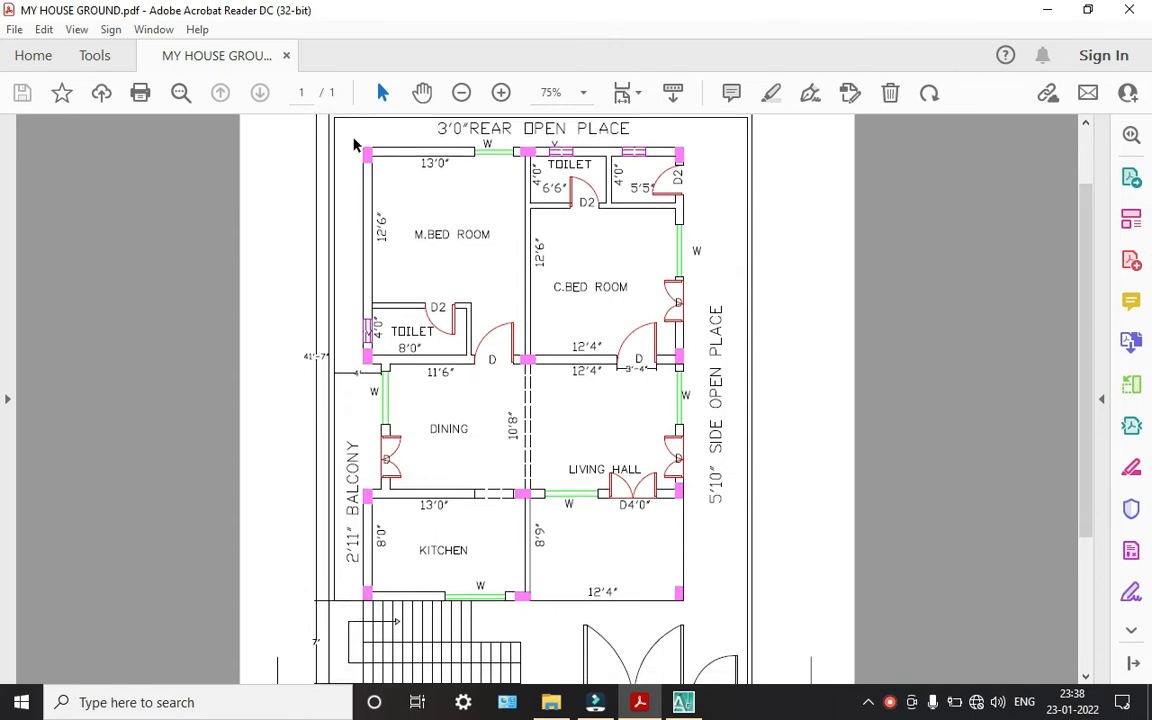
scroll(372, 443, "down", 1)
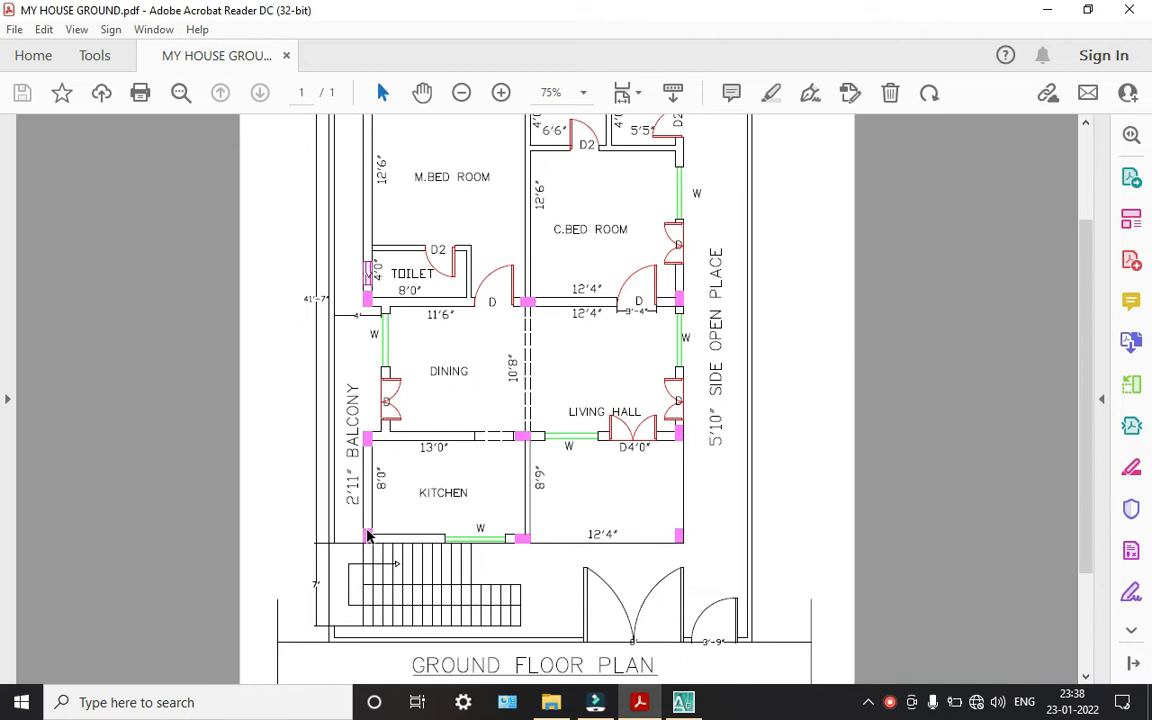
scroll(424, 545, "up", 3)
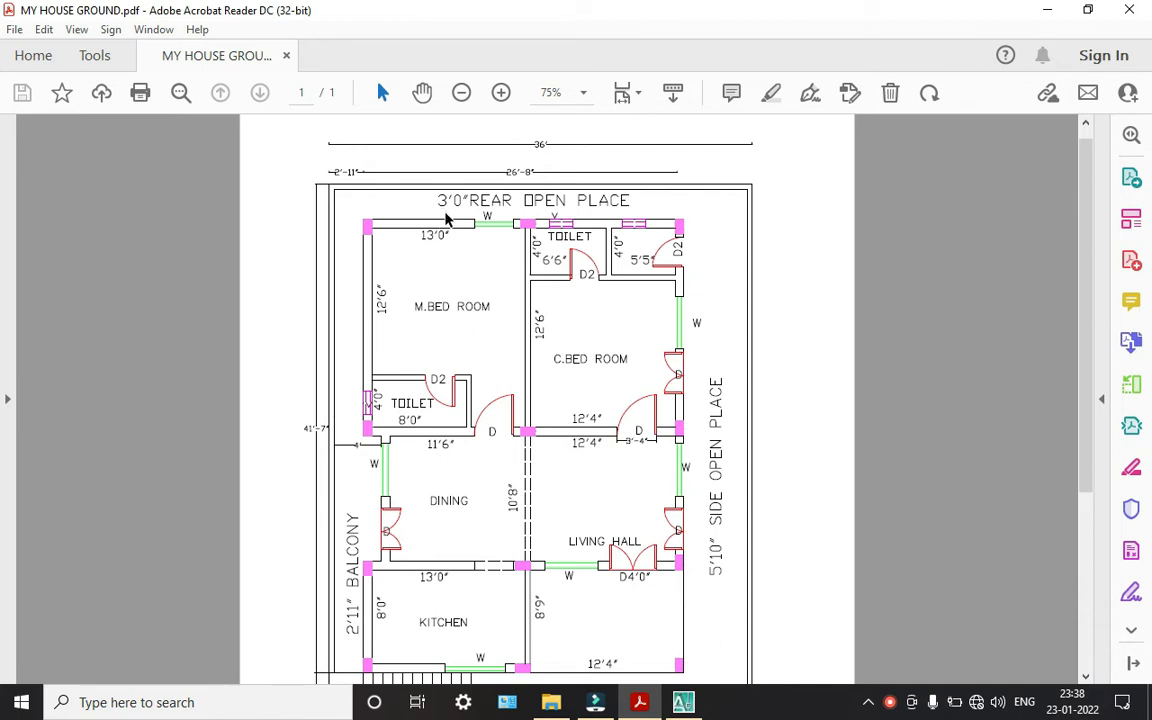
scroll(357, 388, "down", 4)
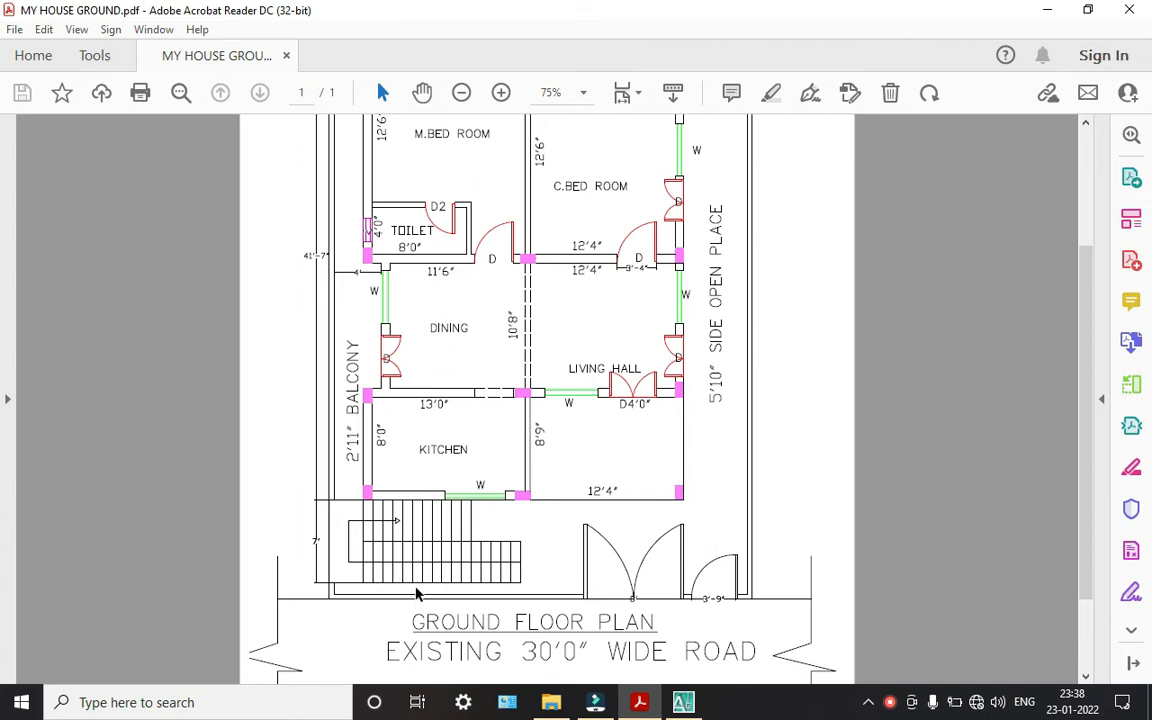
scroll(417, 592, "up", 4)
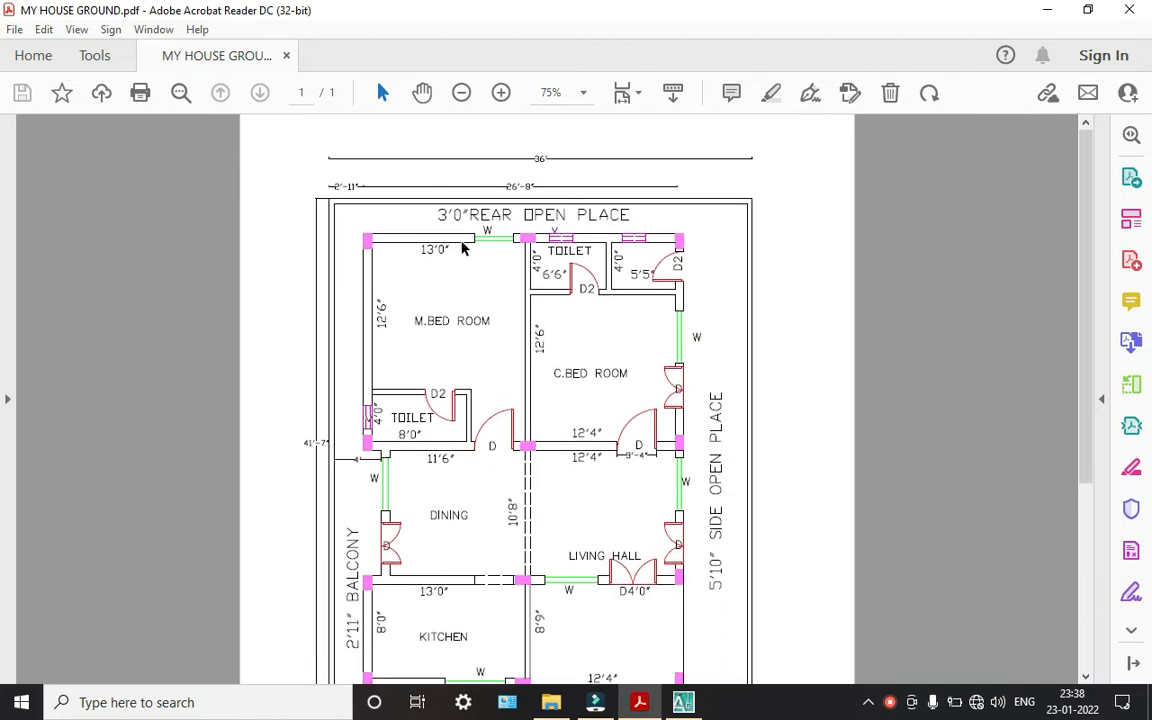
scroll(738, 447, "down", 1)
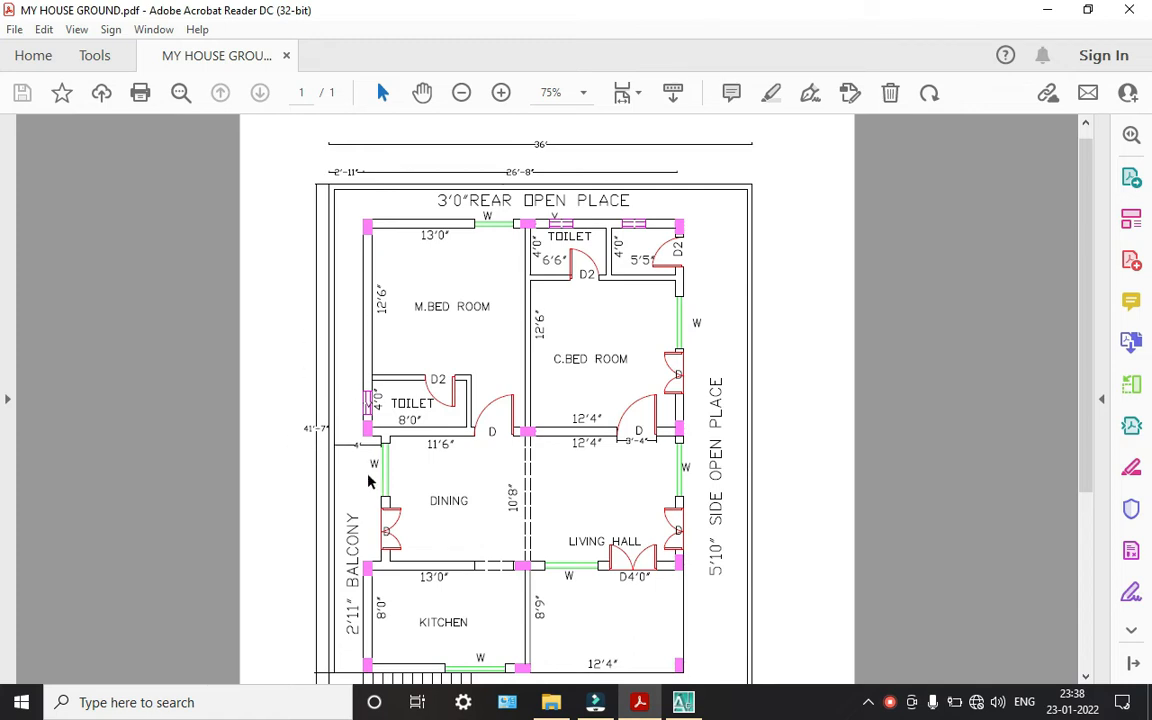
scroll(362, 453, "up", 1)
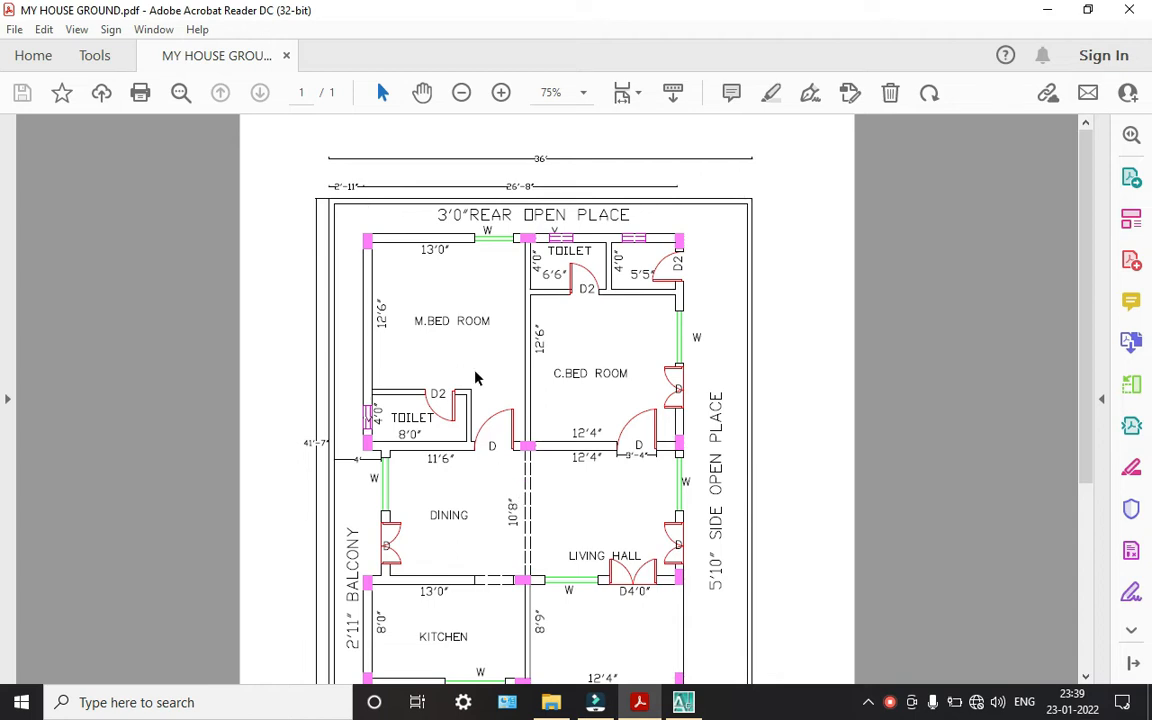
left_click(685, 703)
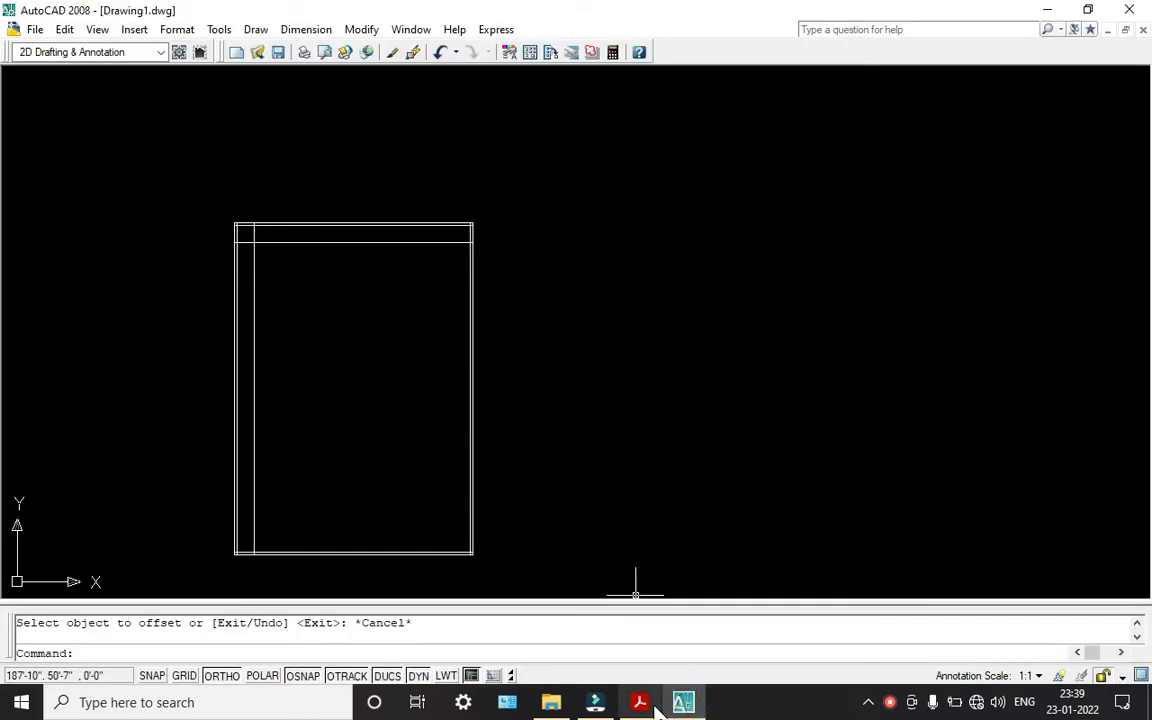
mouse_move(648, 708)
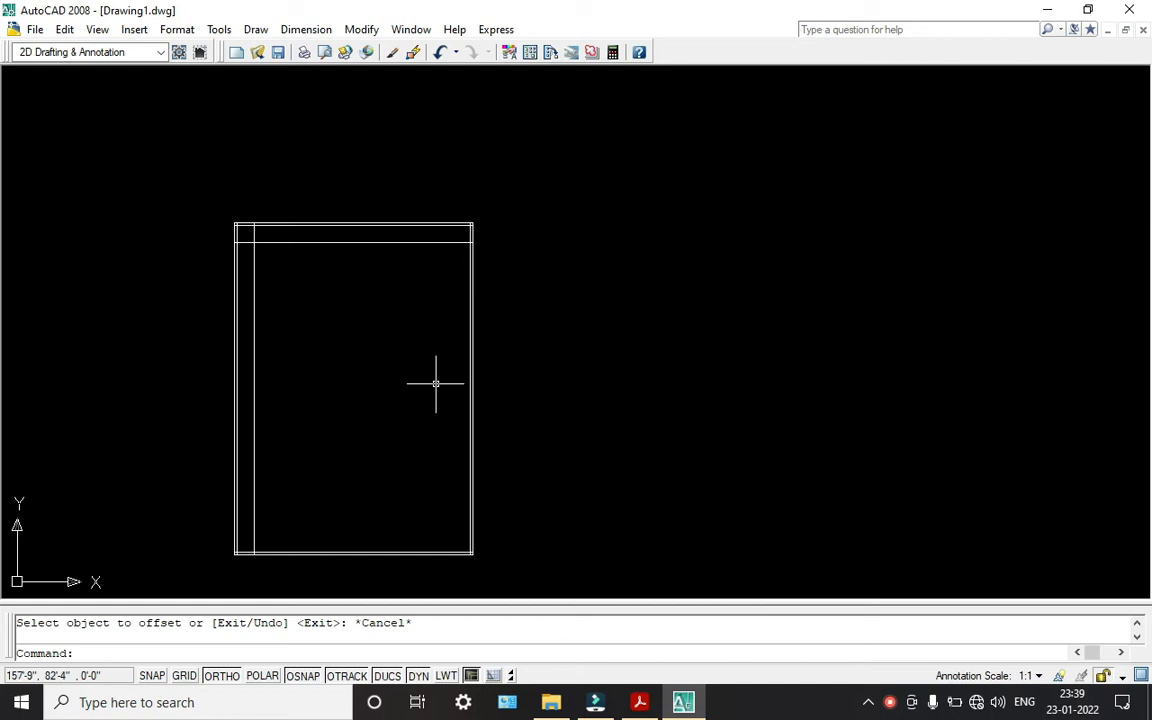
- Offset the outer line of the plot's right boundary 6' inward for the side open place
type("o")
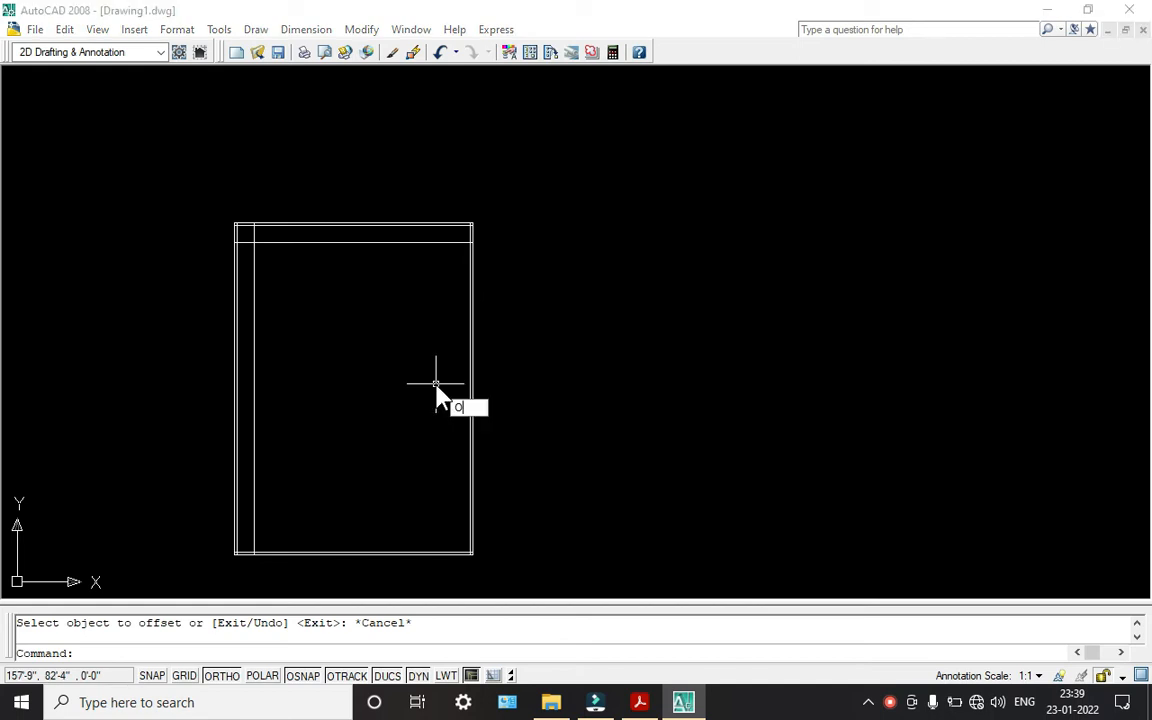
key("Return")
type("6'")
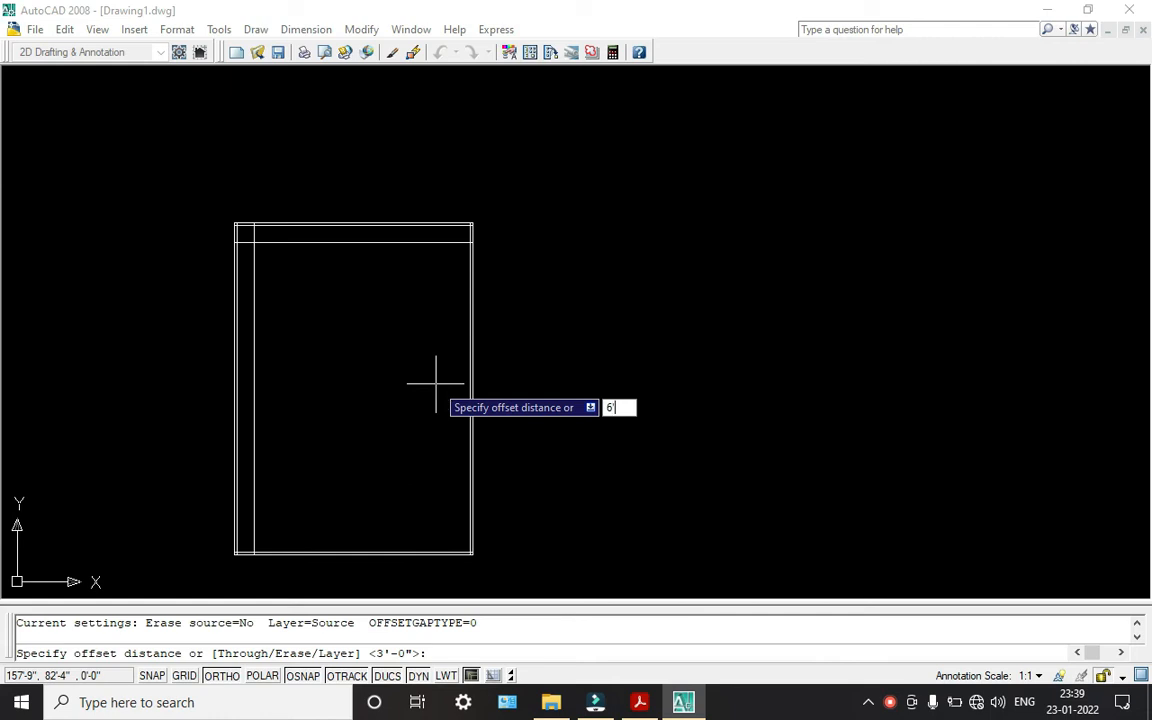
key("Return")
scroll(471, 360, "up", 6)
left_click(472, 342)
left_click(247, 345)
scroll(365, 338, "down", 6)
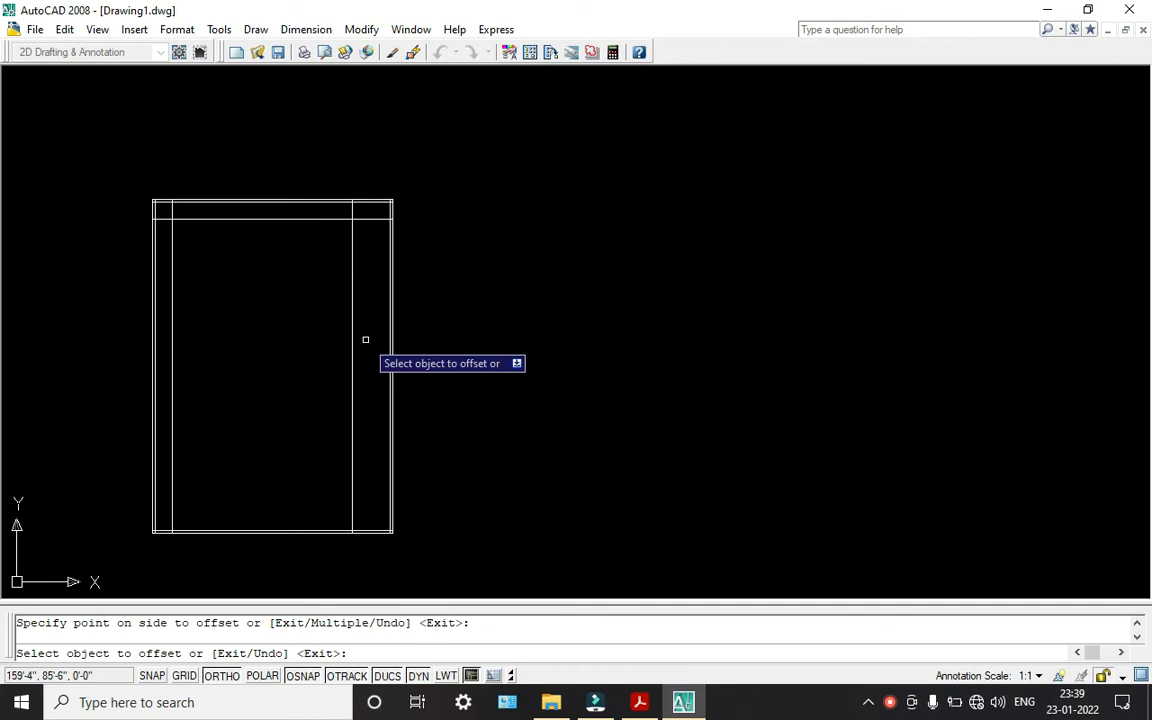
key("Escape")
- Add a linear dimension across the side open place, from the right setback line to the boundary wall's inner line, and compare it with the floor plan PDF
scroll(365, 338, "up", 3)
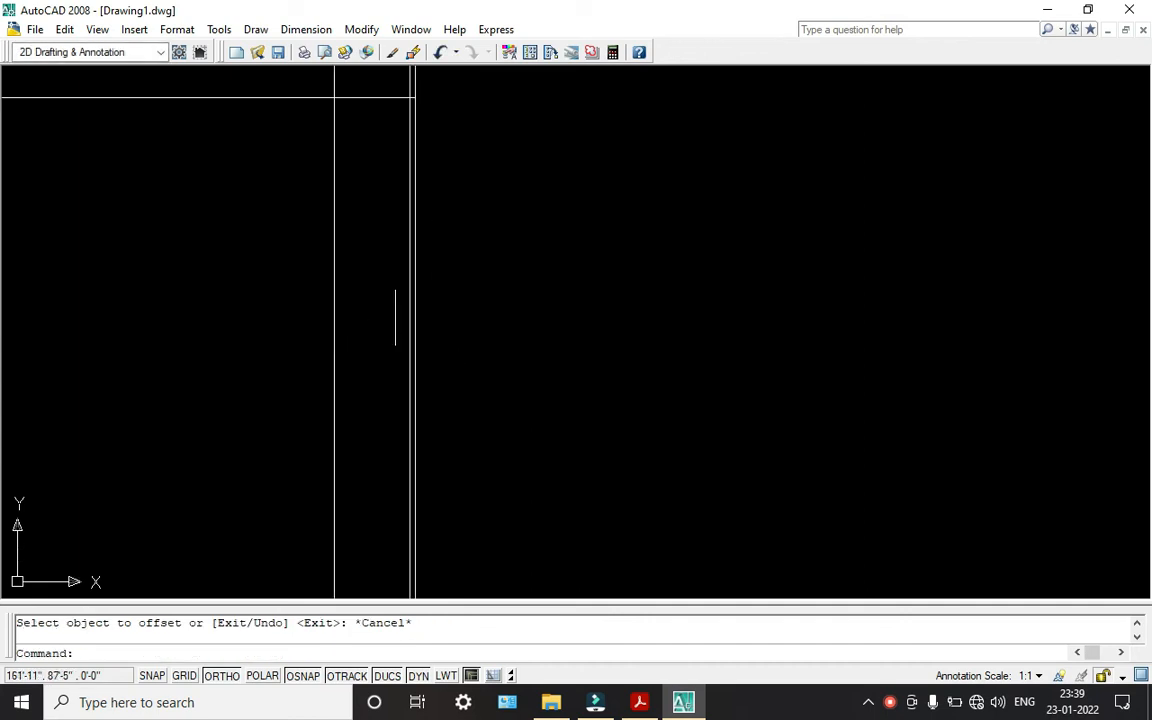
left_click(306, 29)
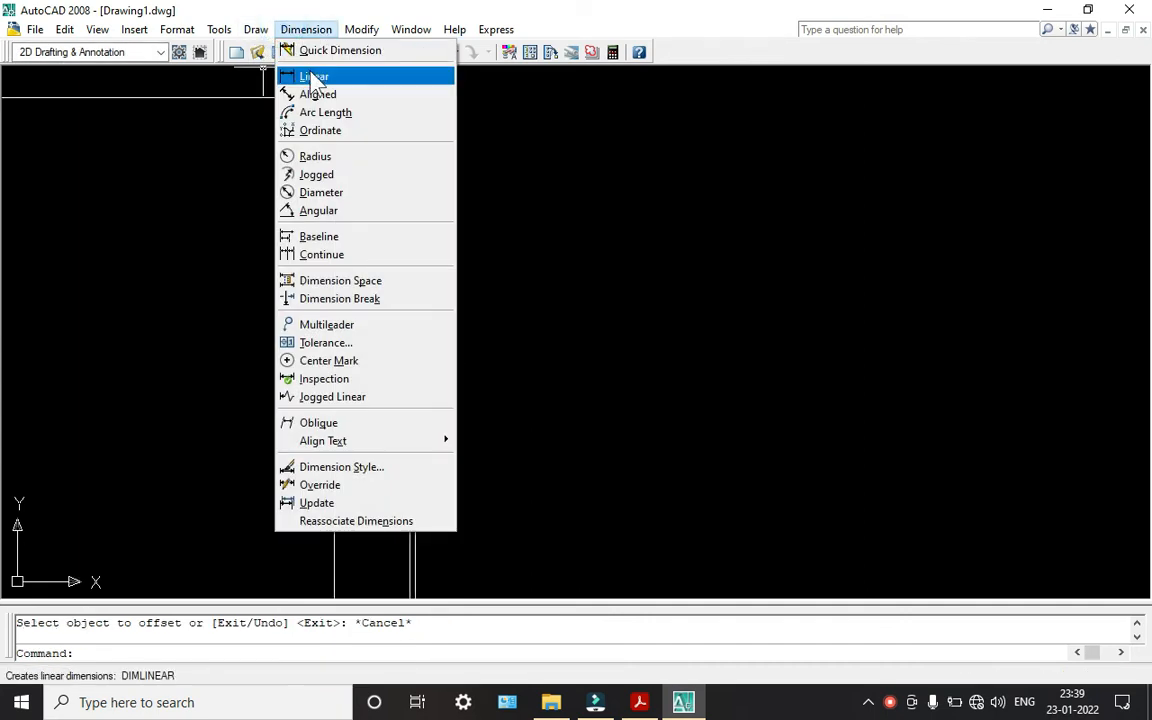
left_click(314, 78)
left_click(335, 258)
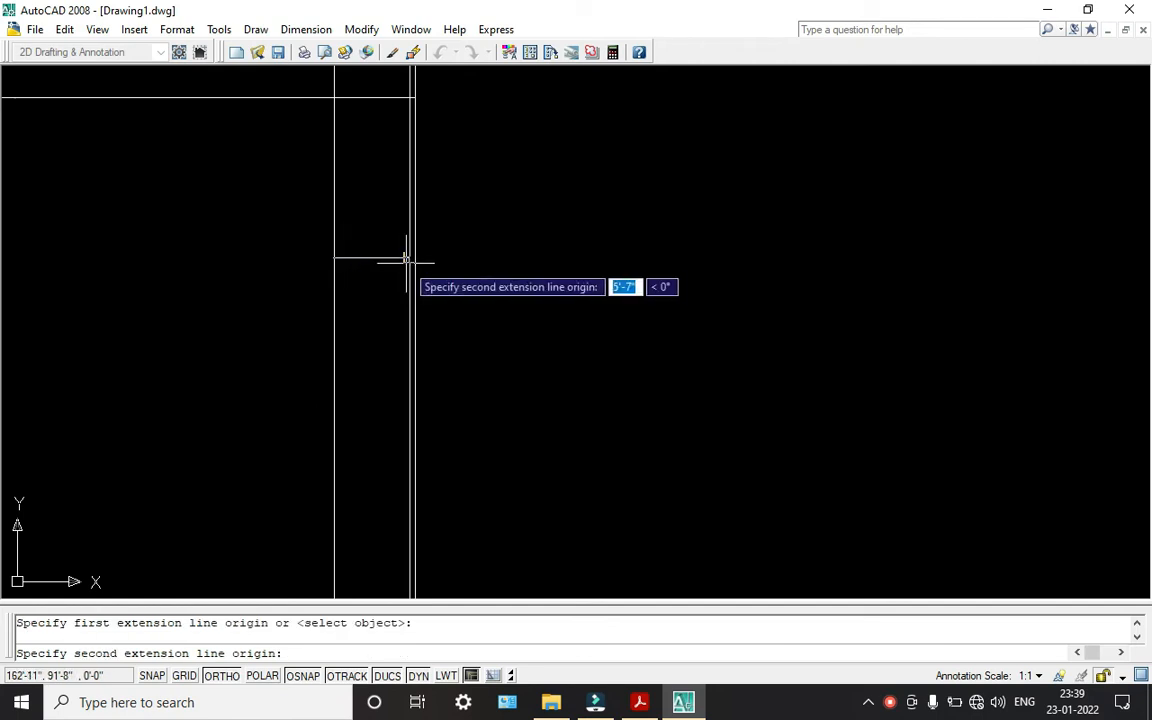
left_click(407, 259)
left_click(388, 257)
scroll(388, 257, "up", 5)
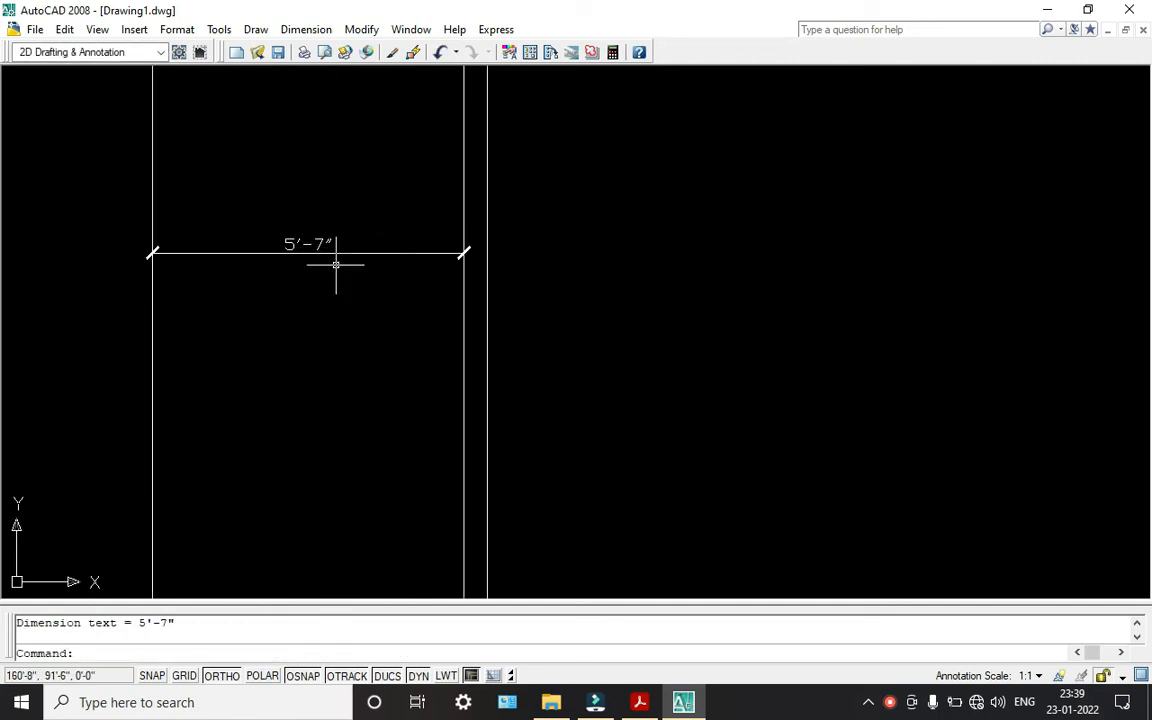
scroll(272, 220, "up", 3)
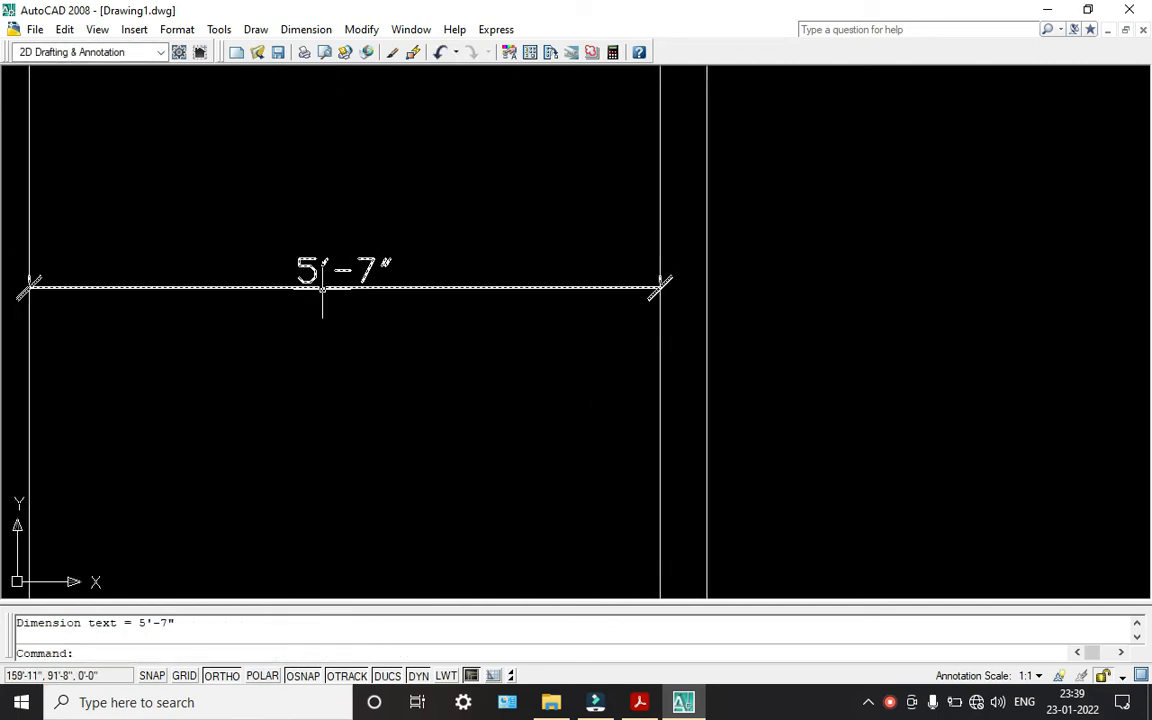
scroll(312, 290, "down", 4)
scroll(343, 305, "up", 3)
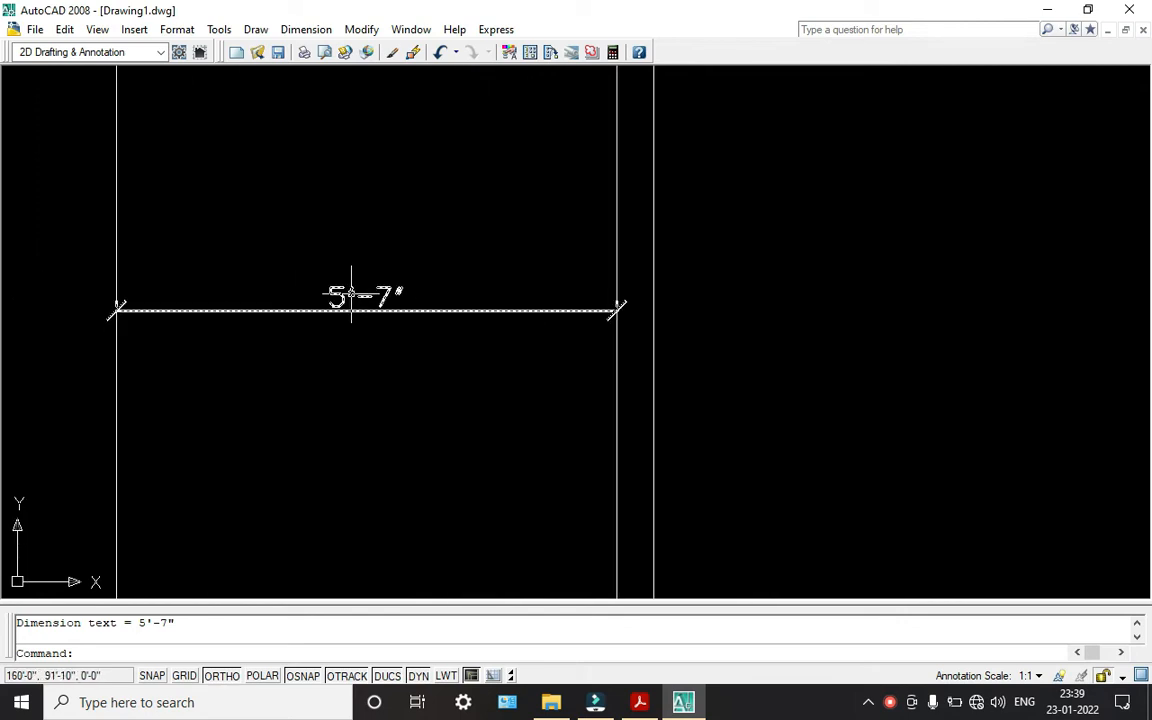
scroll(363, 233, "down", 6)
left_click(640, 702)
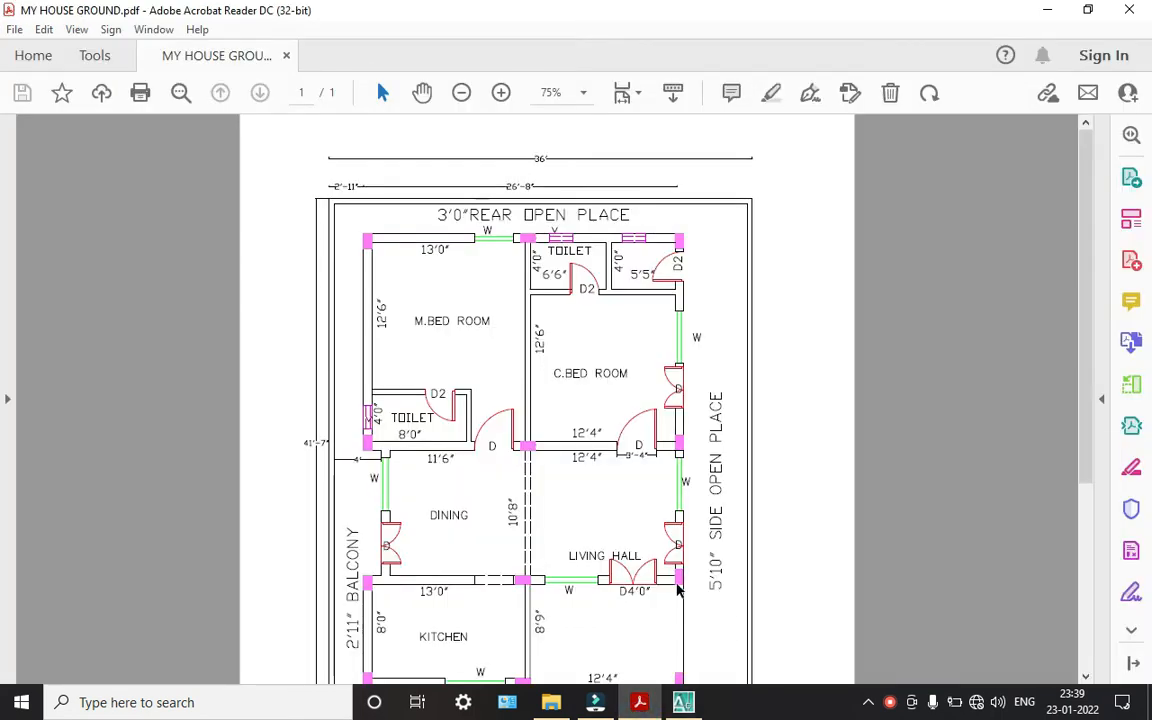
left_click(683, 702)
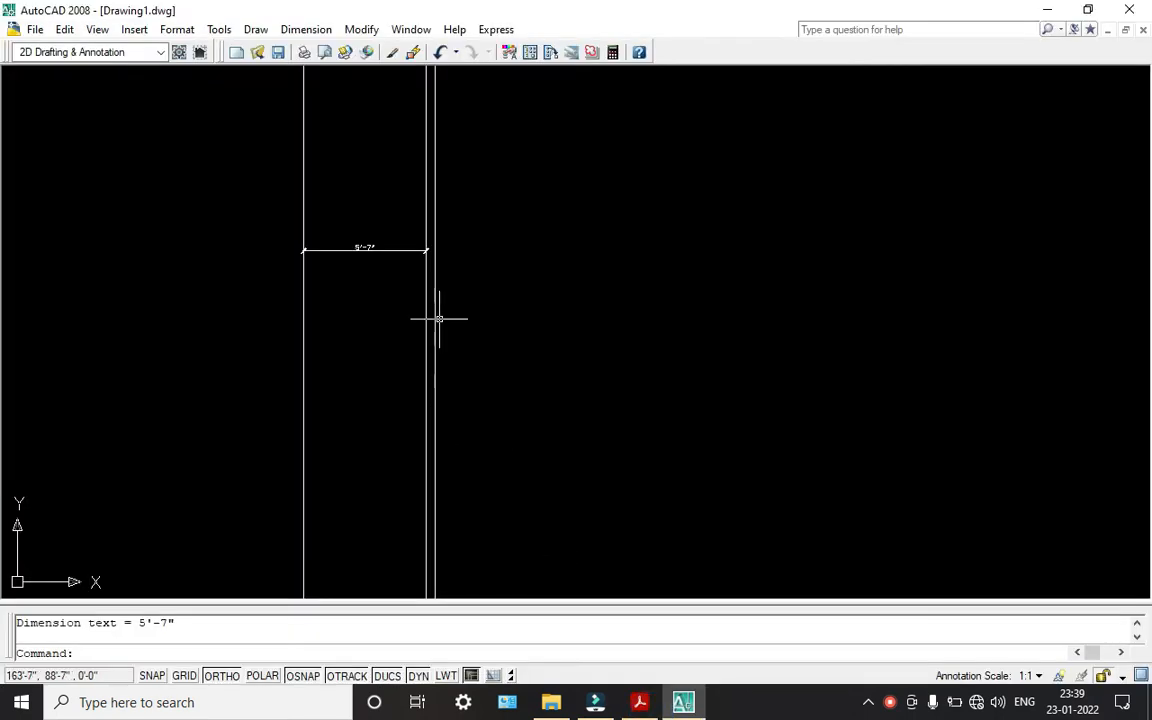
- Add a linear dimension across the rear open place, from the top boundary wall's inner line to the rear setback line
scroll(437, 319, "down", 2)
scroll(607, 329, "up", 3)
middle_click_drag(626, 410, 630, 462)
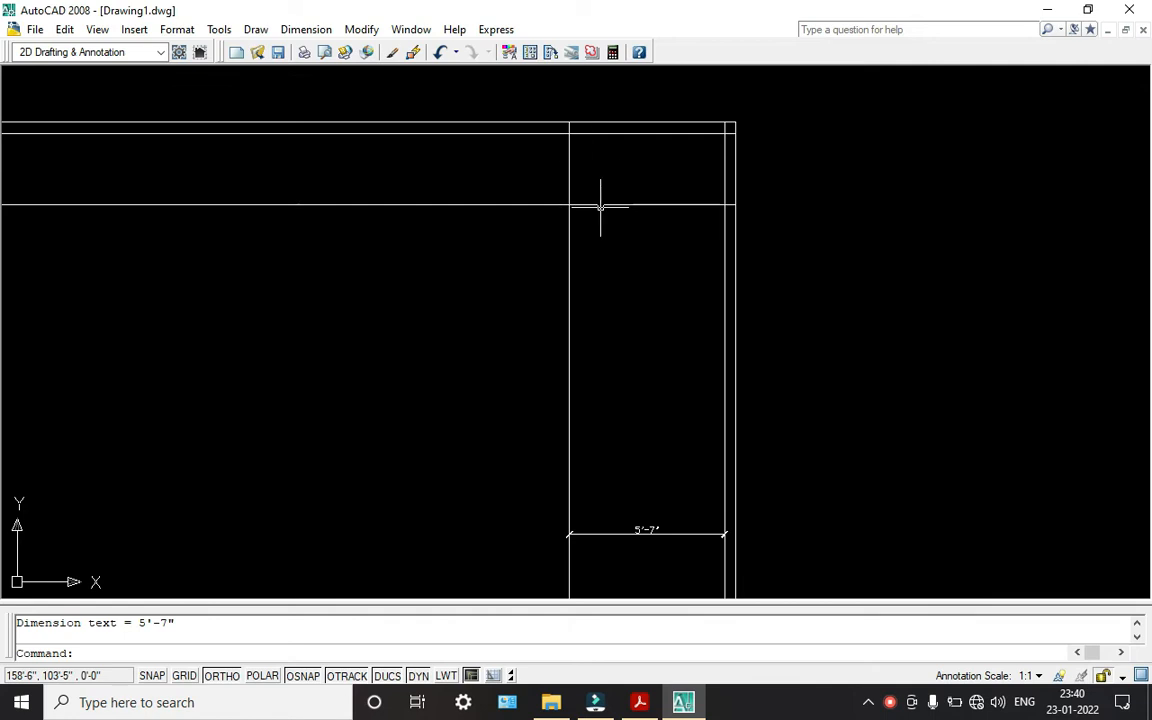
middle_click_drag(599, 206, 637, 238)
left_click(305, 29)
left_click(314, 75)
left_click(379, 164)
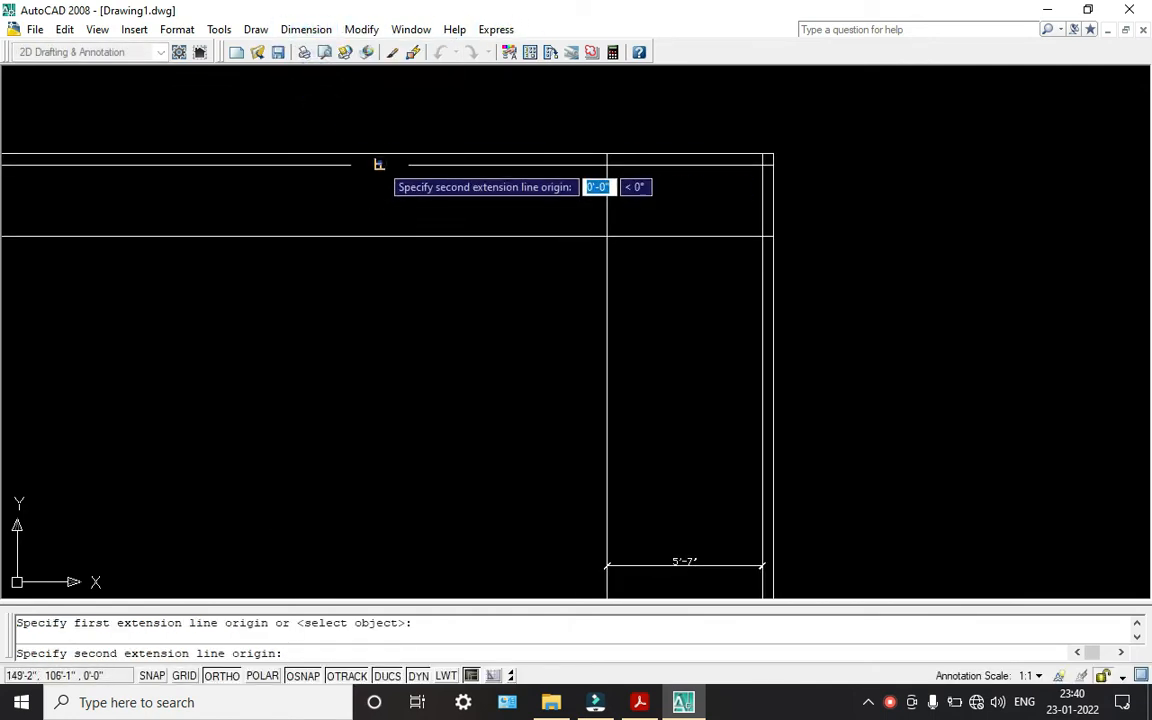
left_click(379, 236)
left_click(405, 215)
scroll(399, 188, "up", 3)
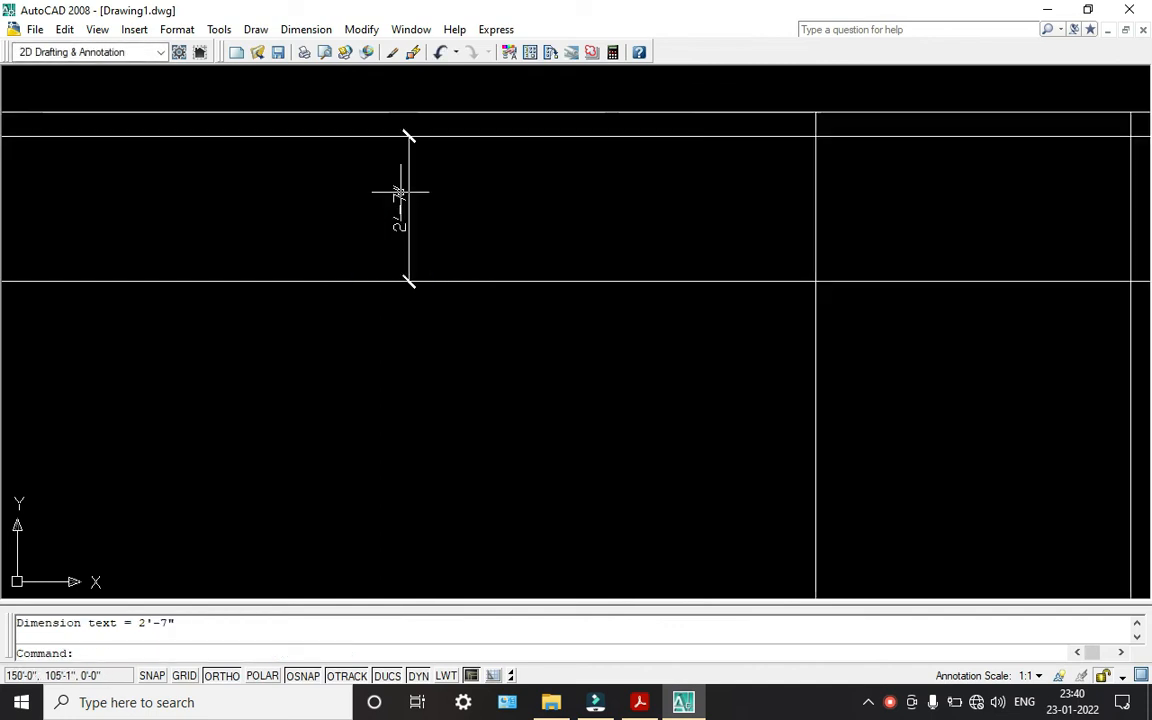
scroll(399, 188, "down", 4)
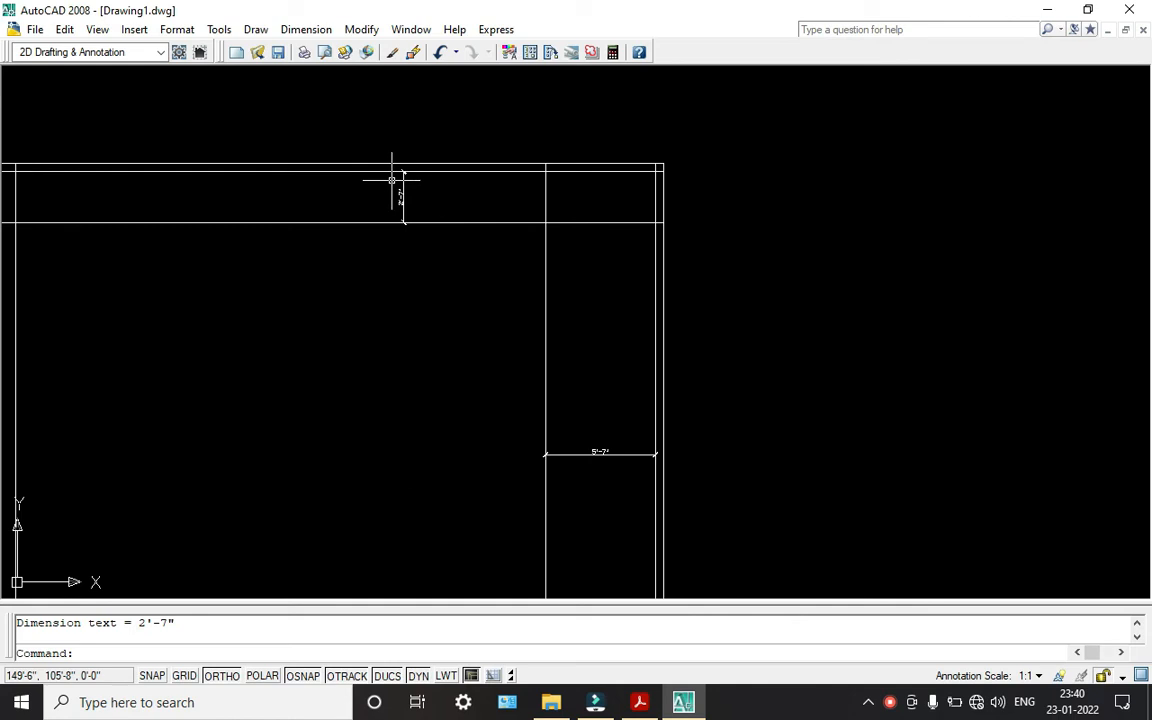
scroll(422, 165, "up", 2)
scroll(381, 250, "down", 4)
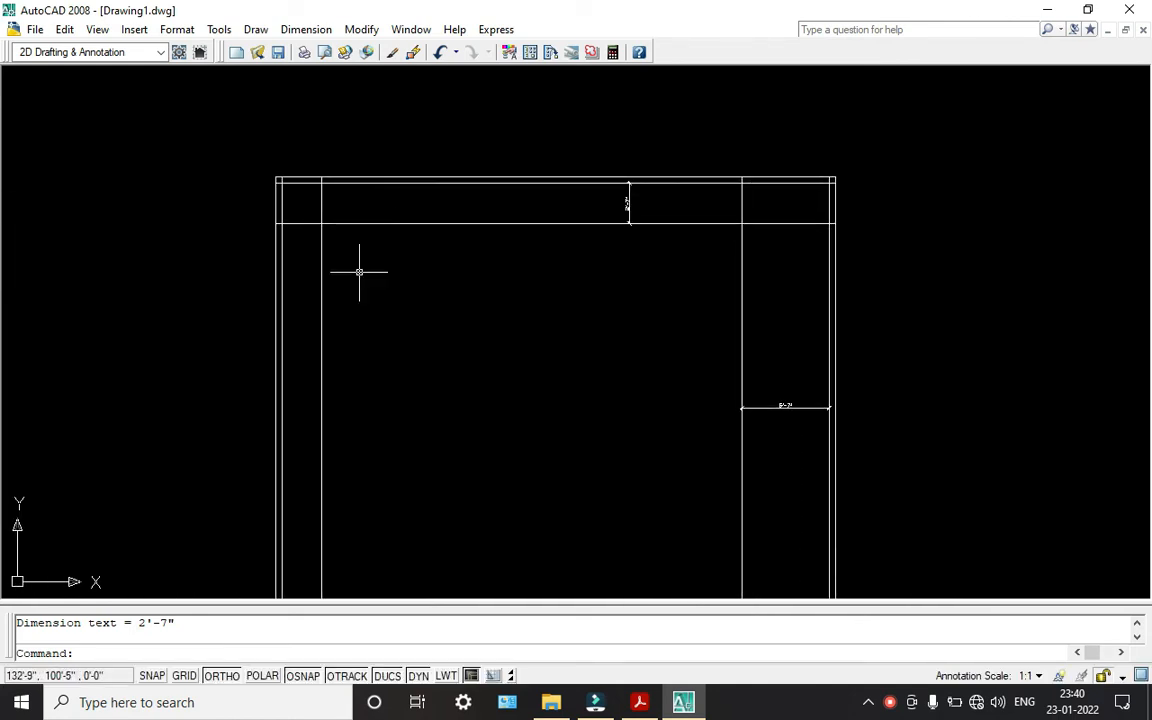
- Erase the two check dimensions from the side open place and the rear open place
scroll(283, 193, "up", 3)
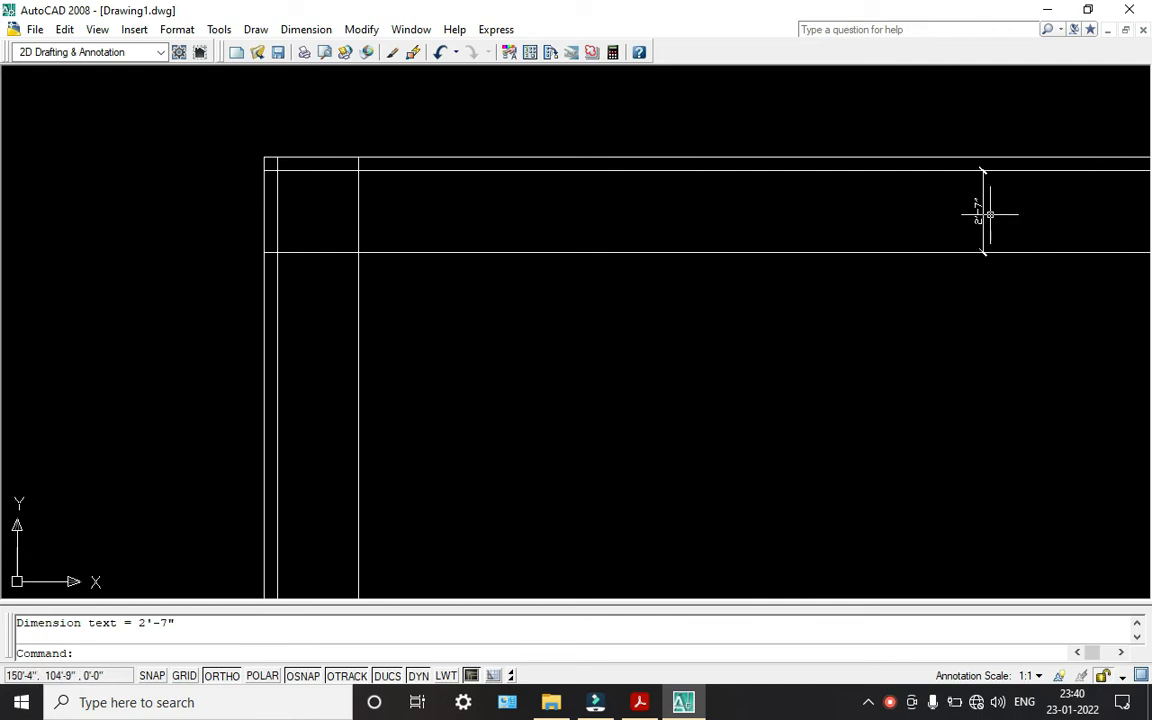
scroll(239, 157, "down", 1)
scroll(382, 199, "down", 2)
middle_click_drag(382, 199, 363, 108)
middle_click_drag(535, 200, 547, 227)
left_click(698, 290)
key("Delete")
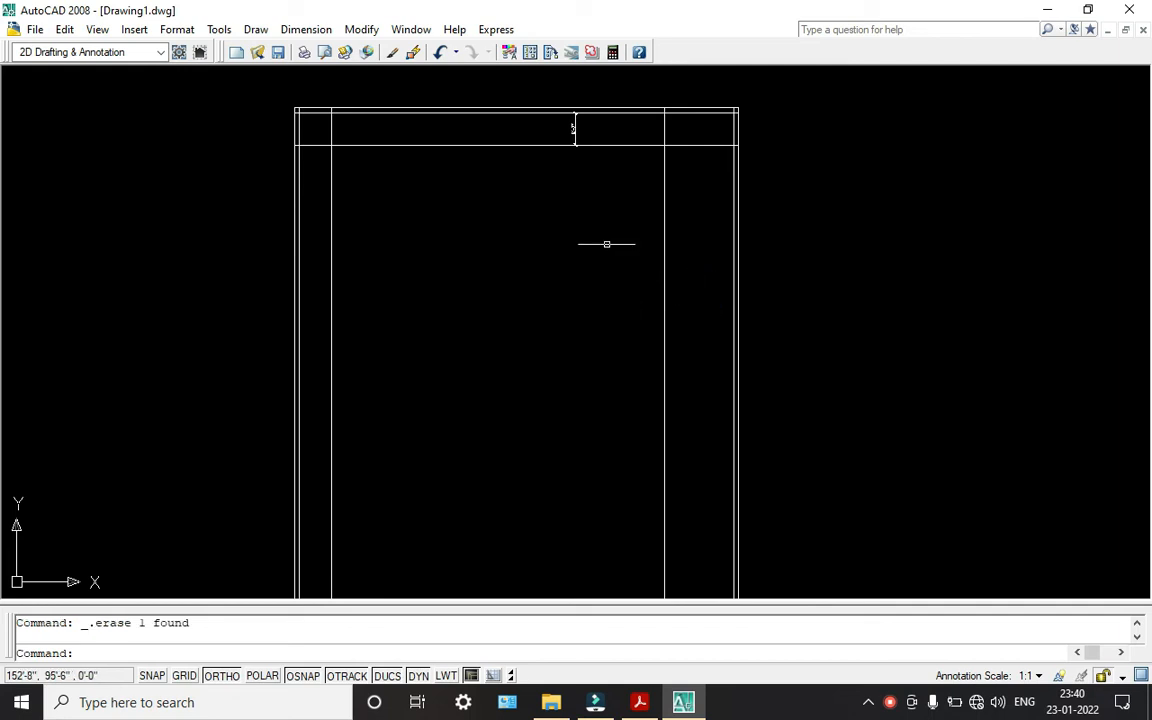
left_click(573, 129)
key("Delete")
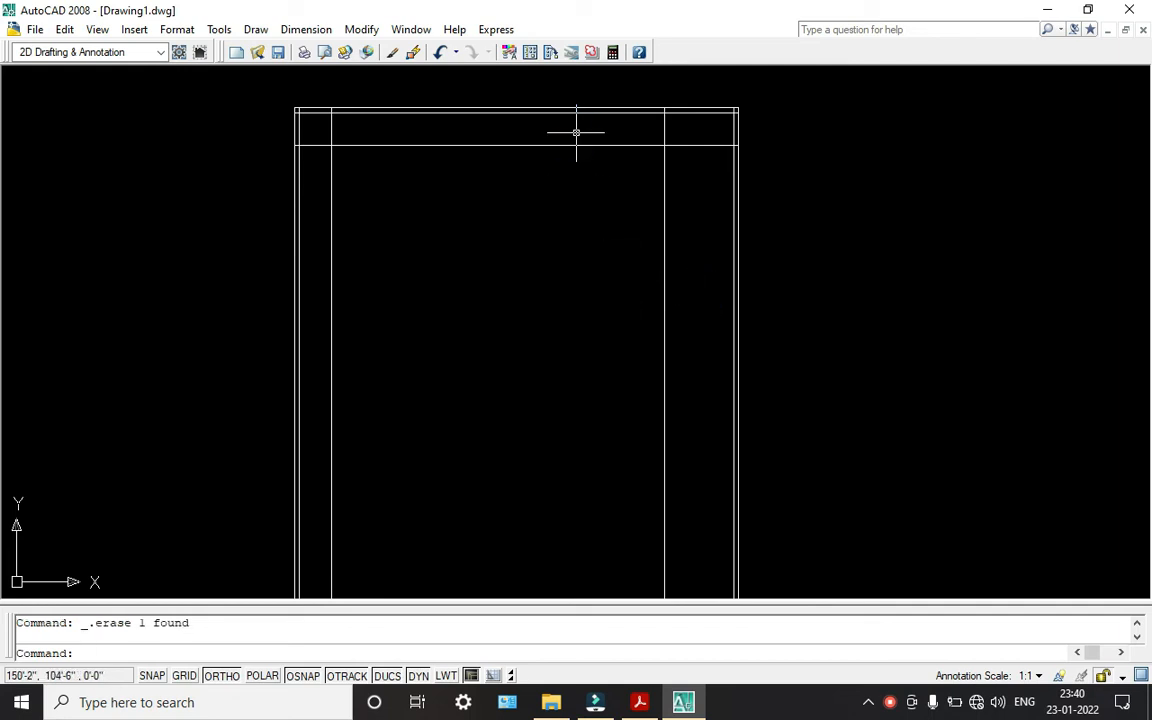
- Save the drawing in the Documents folder under the name 2BHK PLAN
middle_click_drag(548, 328, 607, 312)
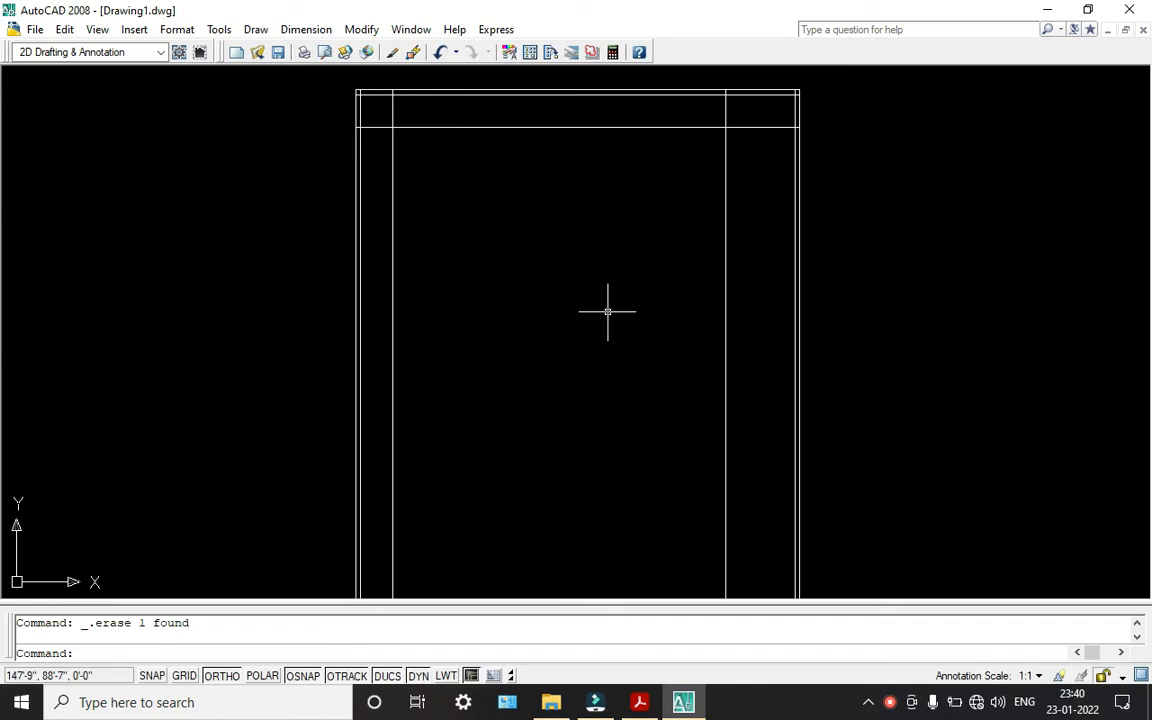
key("ctrl+s")
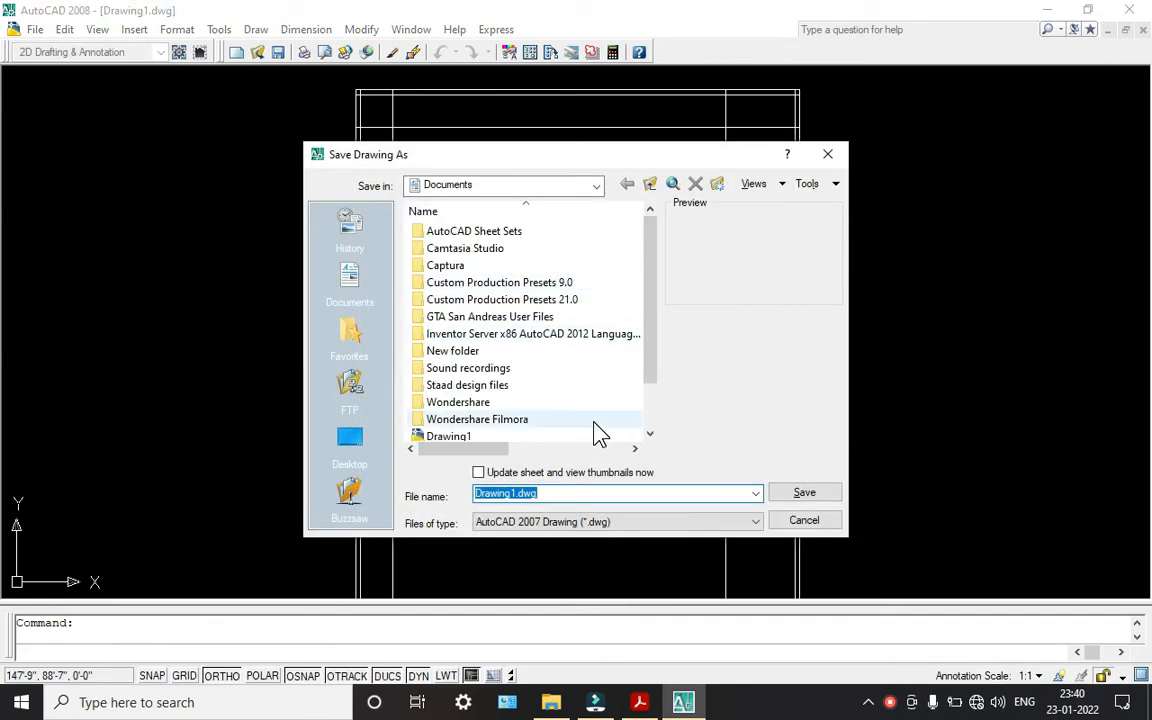
type("2BH")
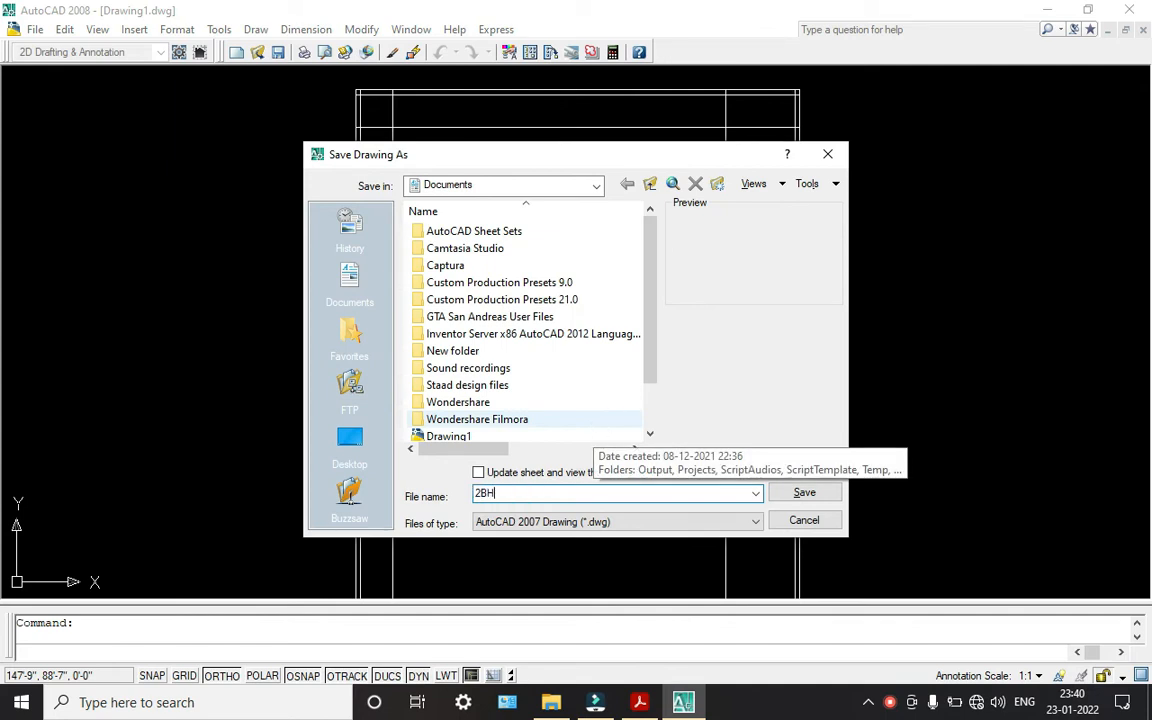
type("K PLAN")
key("Return")
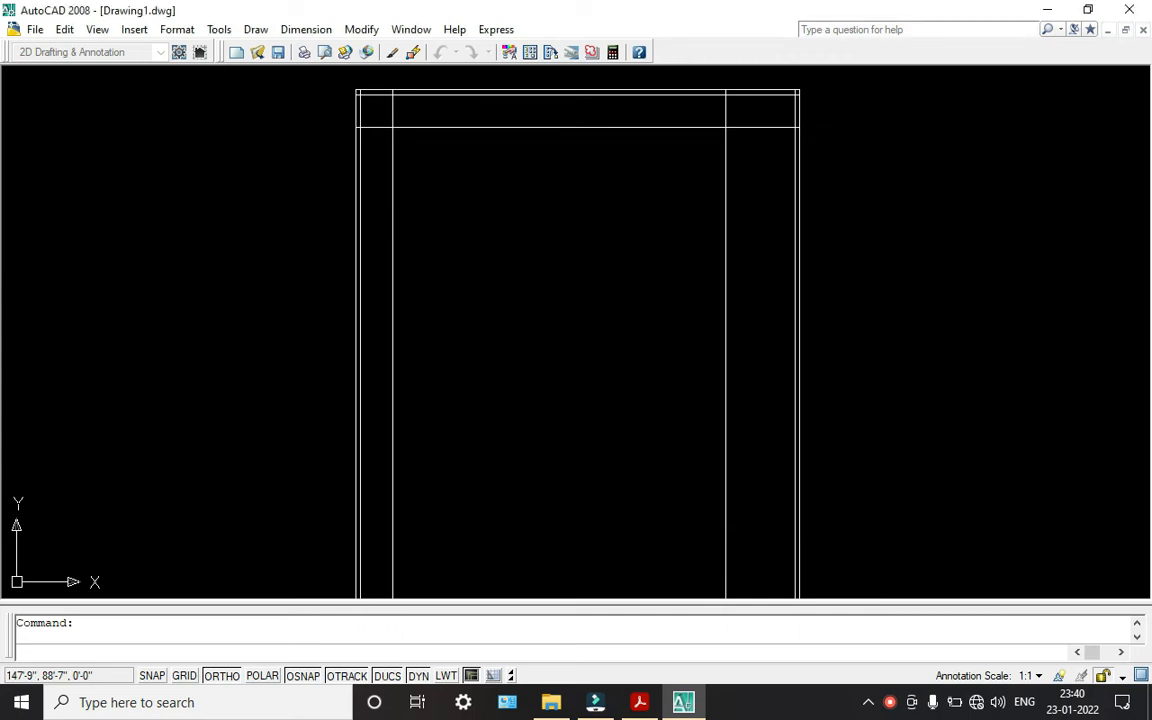
- Check the room layout in the floor plan PDF, and offset the rear setback line 20' down into the plot
middle_click_drag(517, 257, 531, 297)
left_click(652, 702)
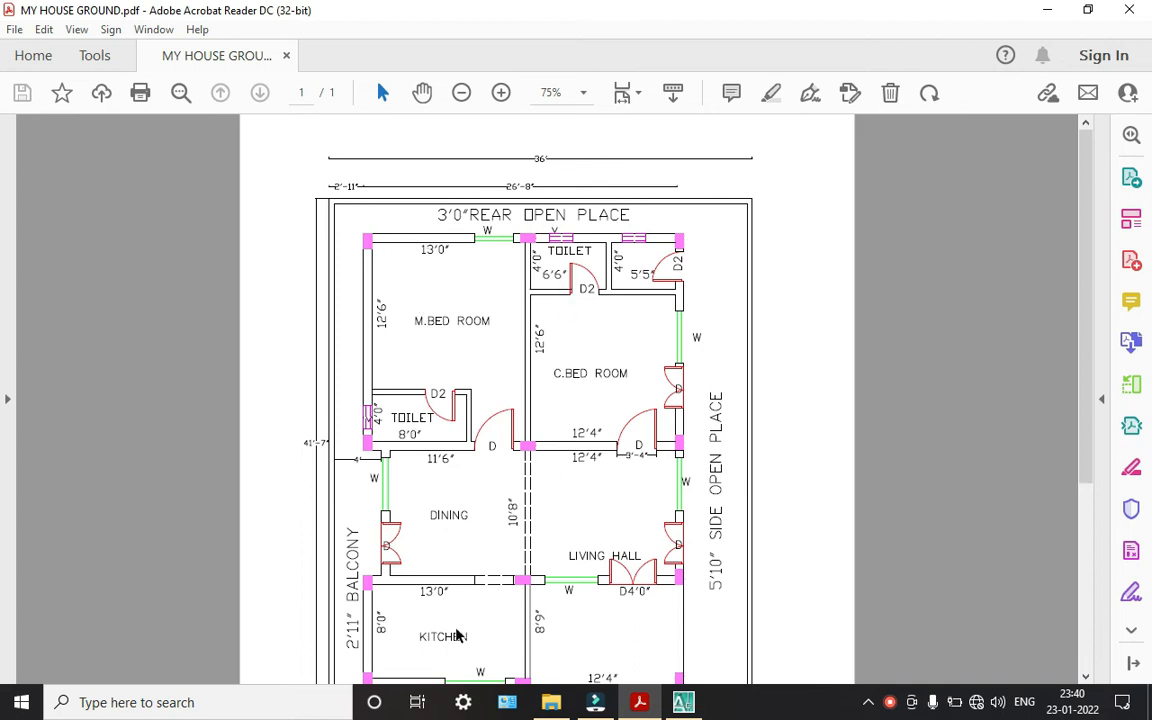
left_click(685, 703)
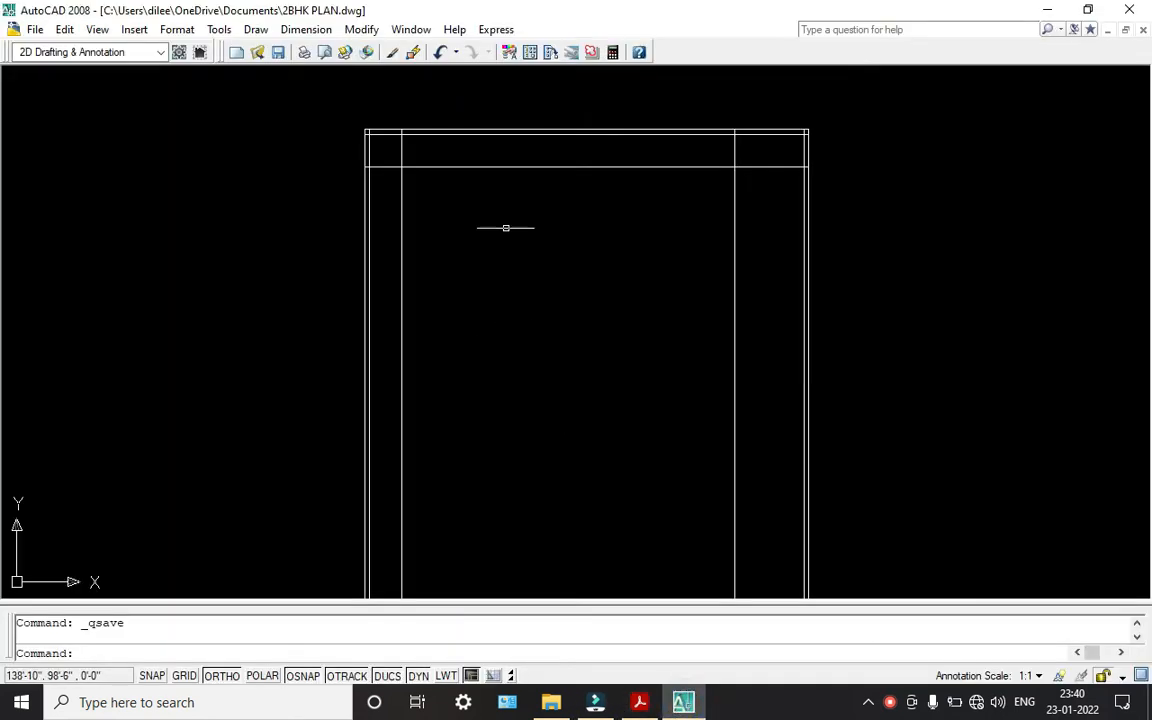
type("o")
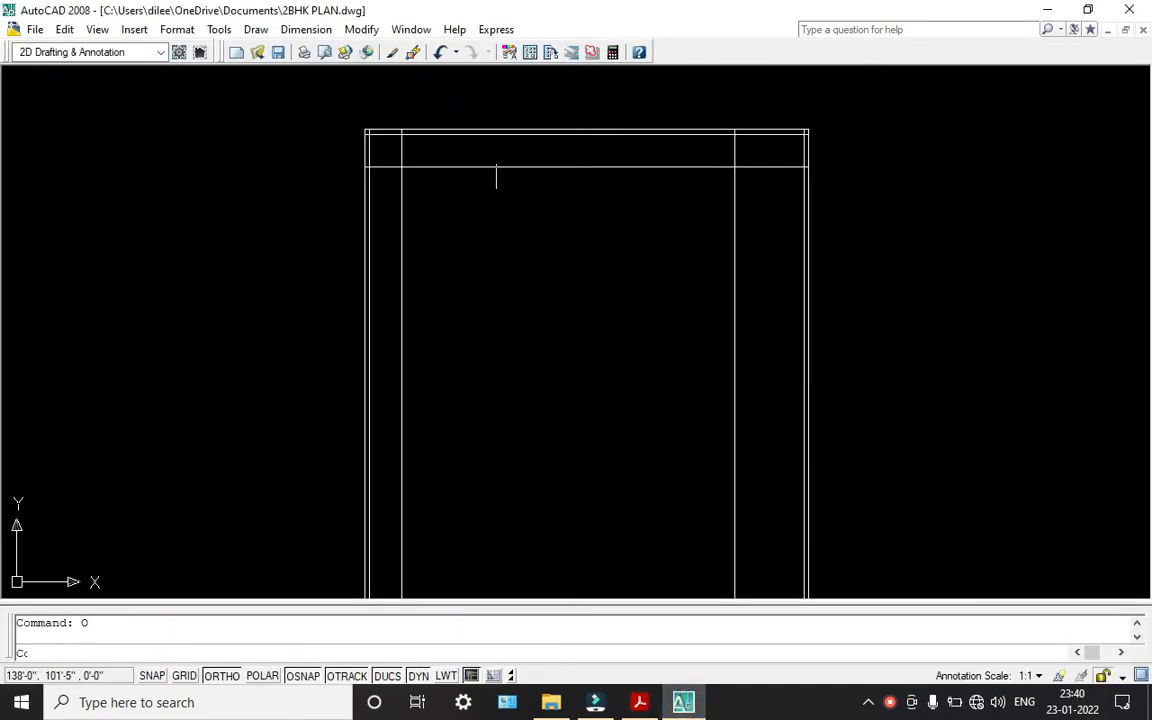
key("Return")
type("20")
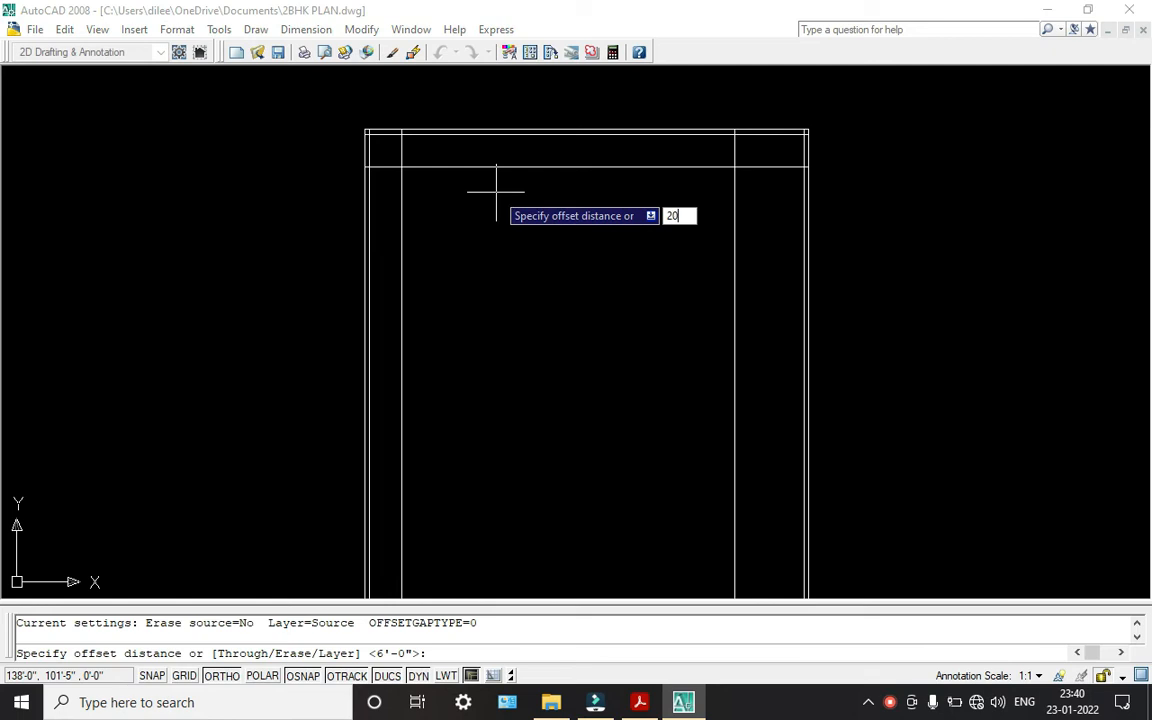
type("'")
key("Return")
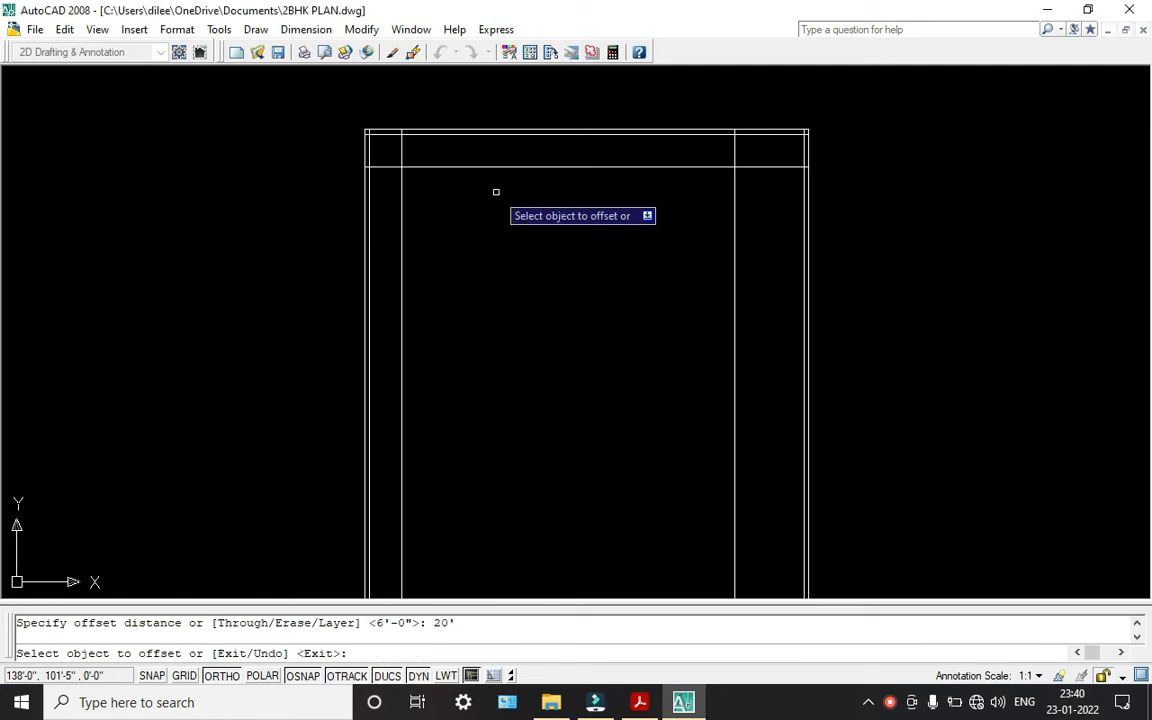
left_click(496, 167)
left_click(499, 277)
scroll(499, 277, "down", 2)
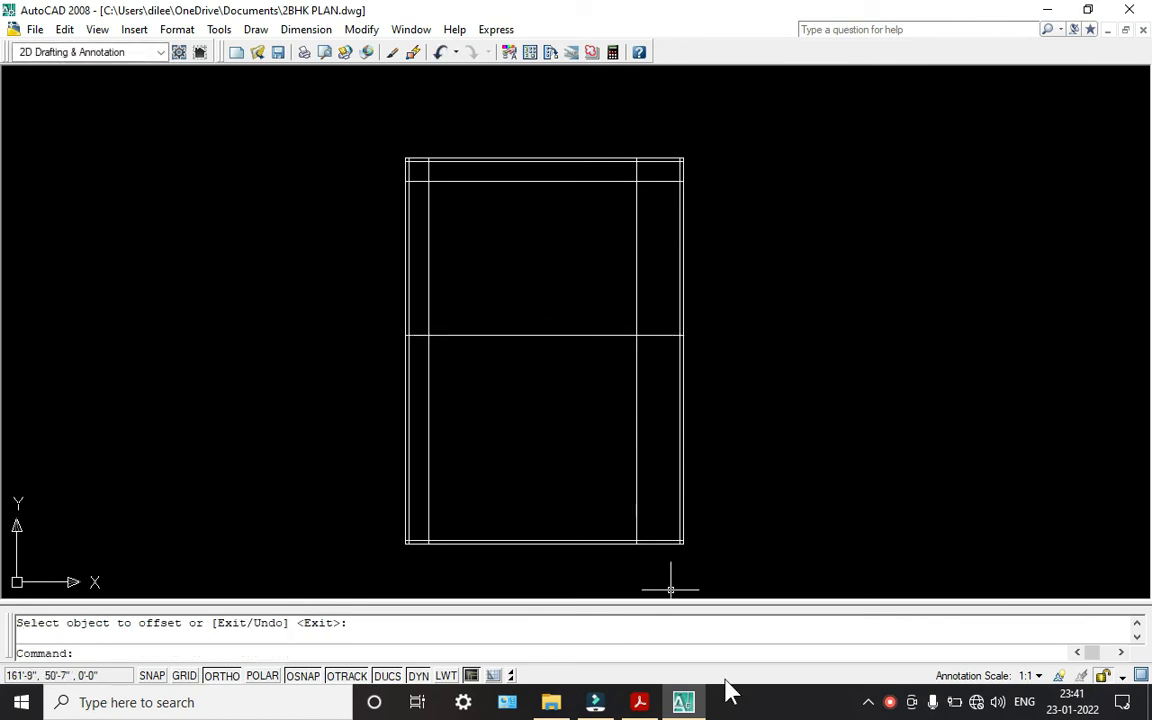
- Examine the lower rooms in the floor plan PDF, and offset the rear setback line 9" inward for the building's rear wall
left_click(640, 702)
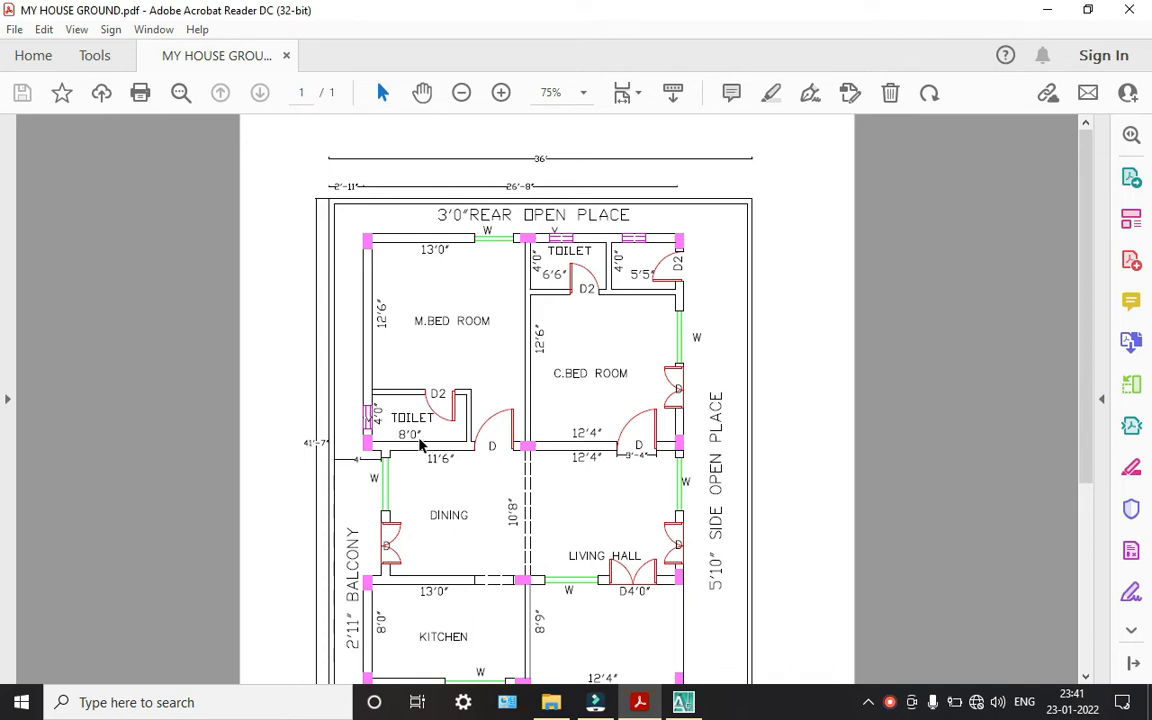
scroll(420, 440, "down", 2)
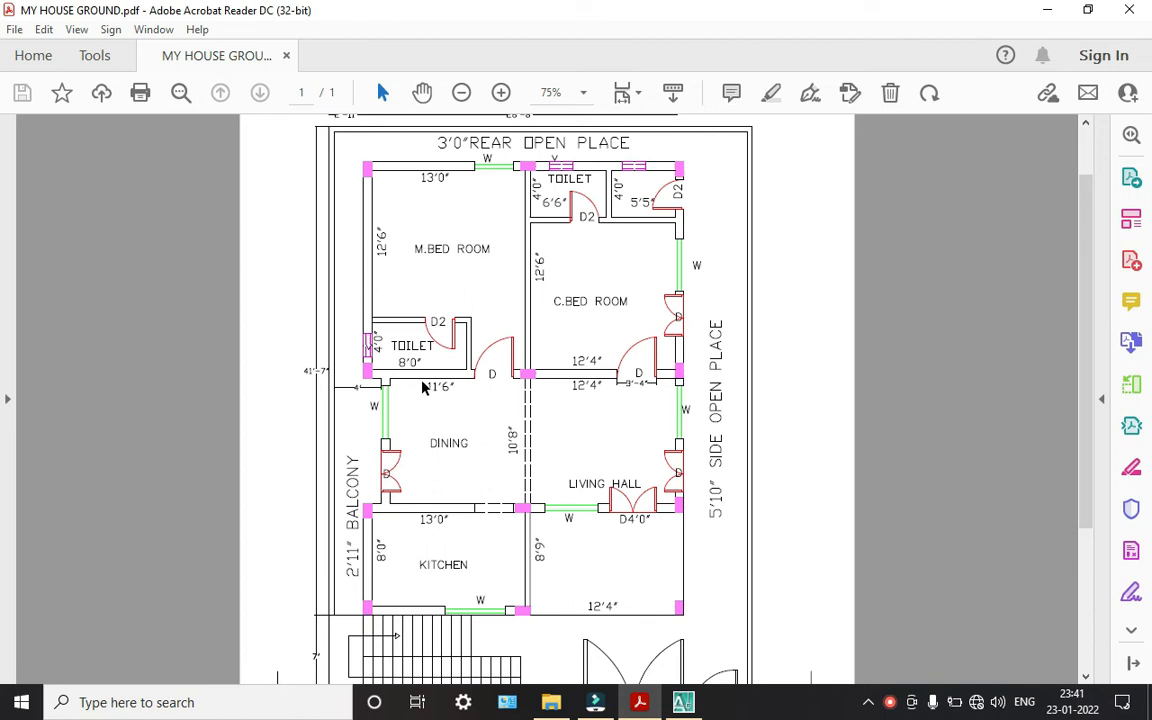
scroll(453, 453, "down", 1)
left_click(683, 702)
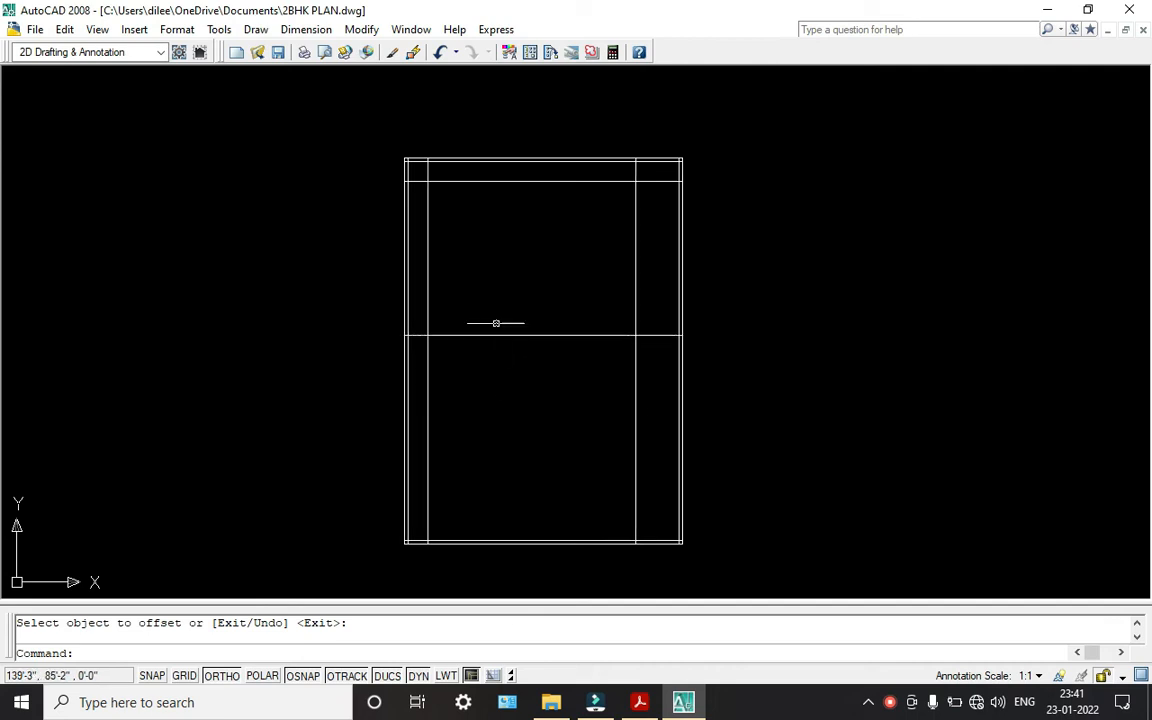
type("o")
key("Return")
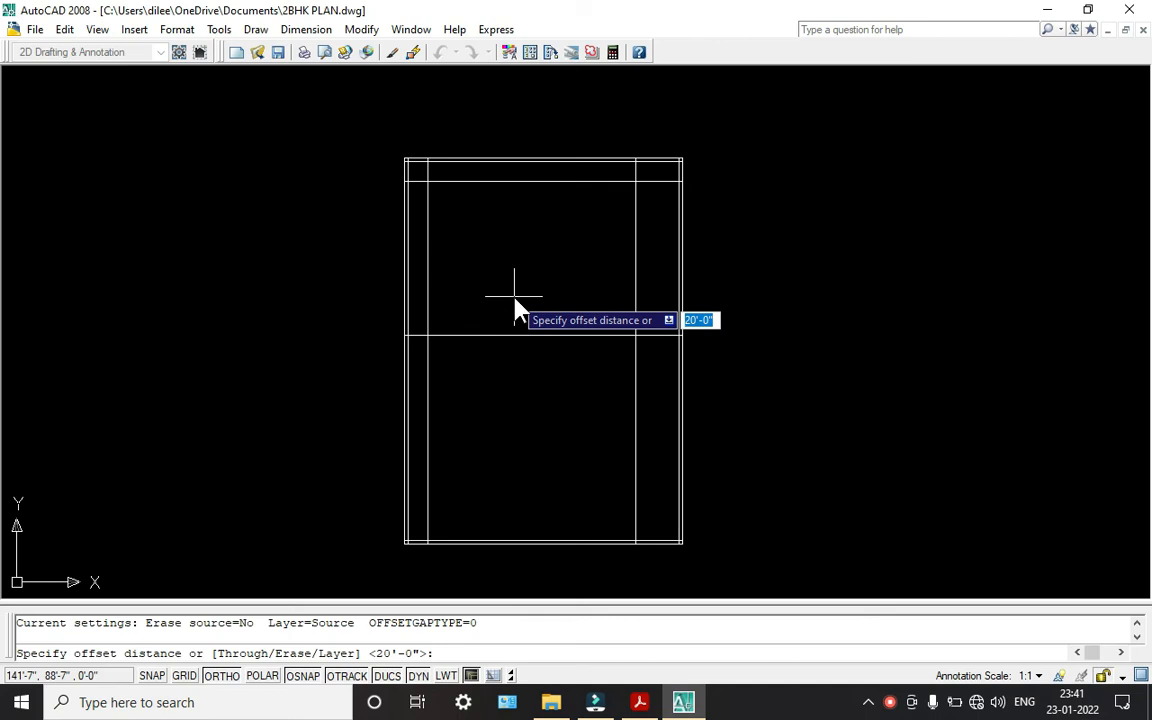
type("9\"")
key("Return")
scroll(575, 235, "up", 4)
scroll(560, 235, "down", 4)
left_click(489, 267)
left_click(482, 310)
- Offset the right and left setback lines 9" inward to form the building's side walls
left_click(663, 327)
left_click(590, 335)
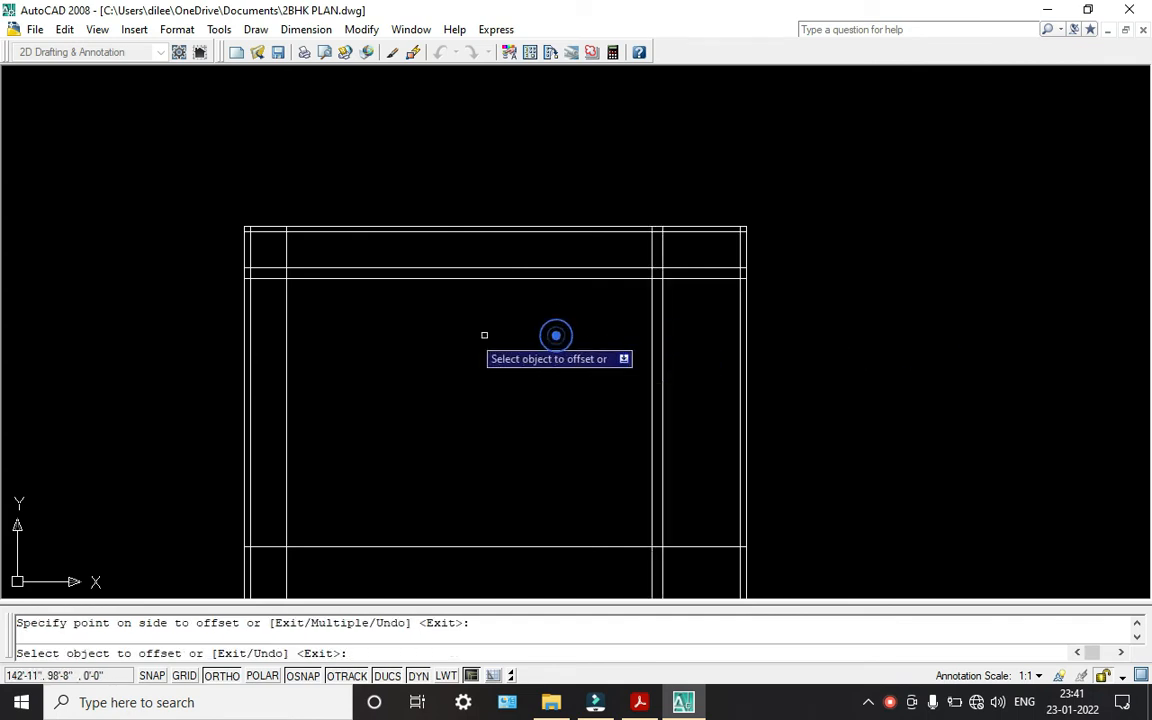
left_click(286, 330)
scroll(377, 357, "down", 2)
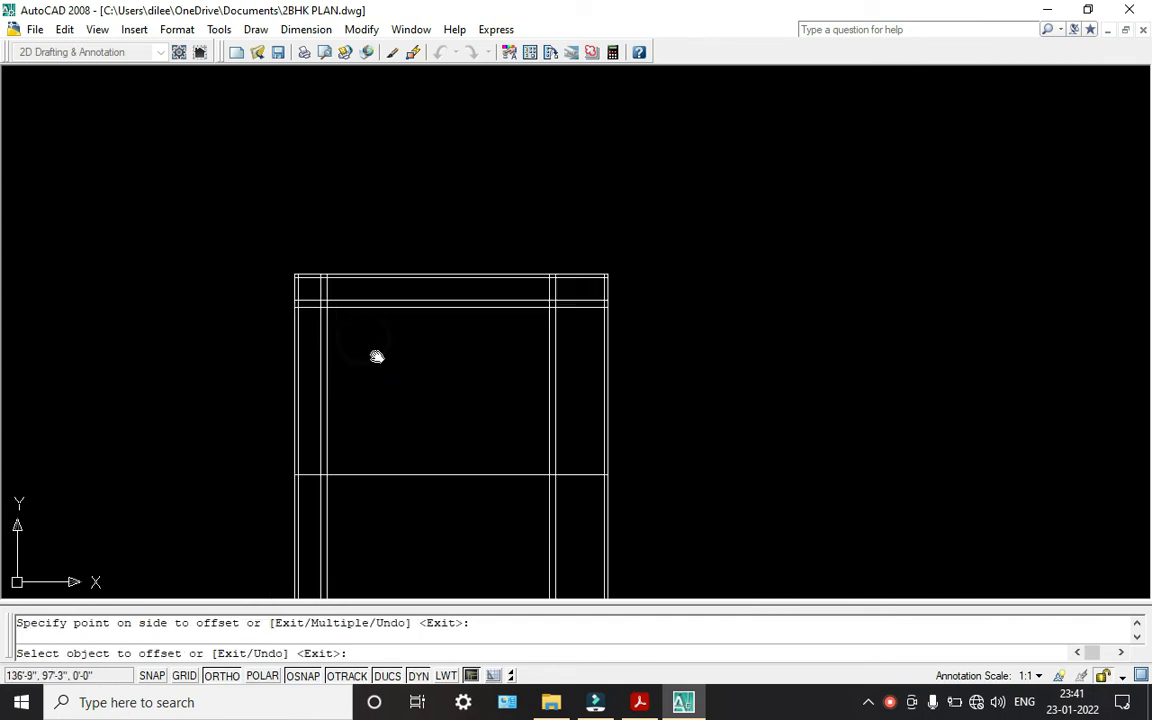
middle_click_drag(377, 357, 388, 291)
- Offset the horizontal line across the middle of the plot 9" upward to form a wall
left_click(422, 405)
left_click(420, 368)
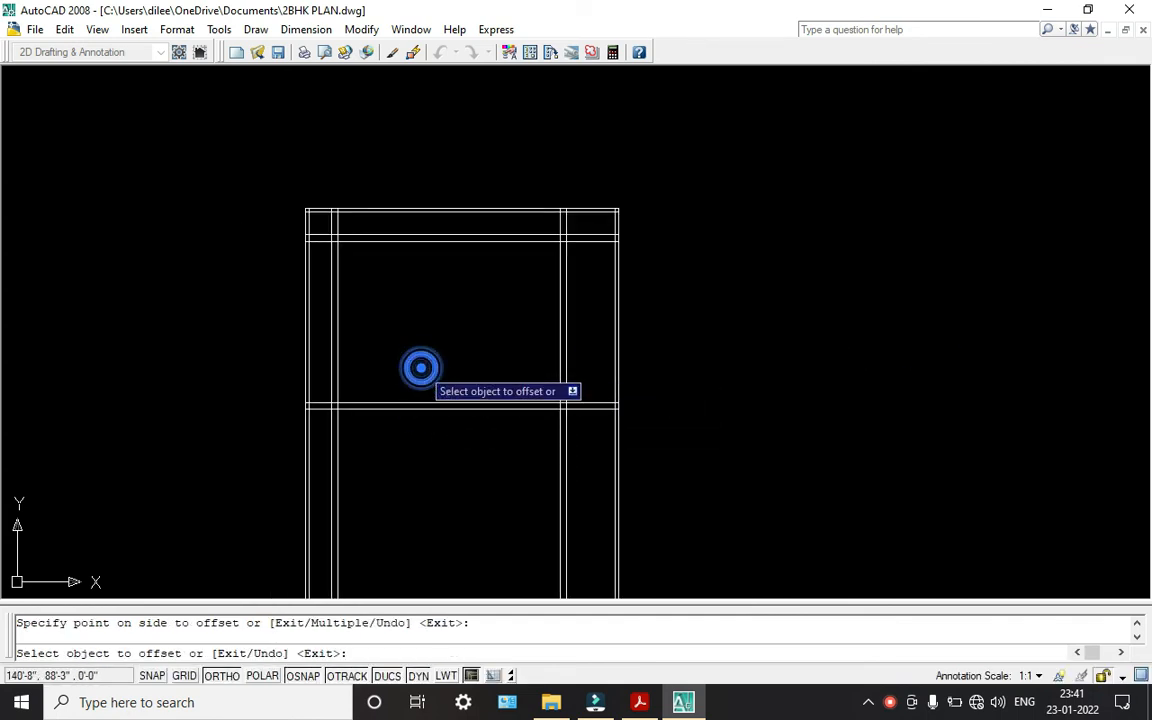
middle_click_drag(312, 336, 339, 314)
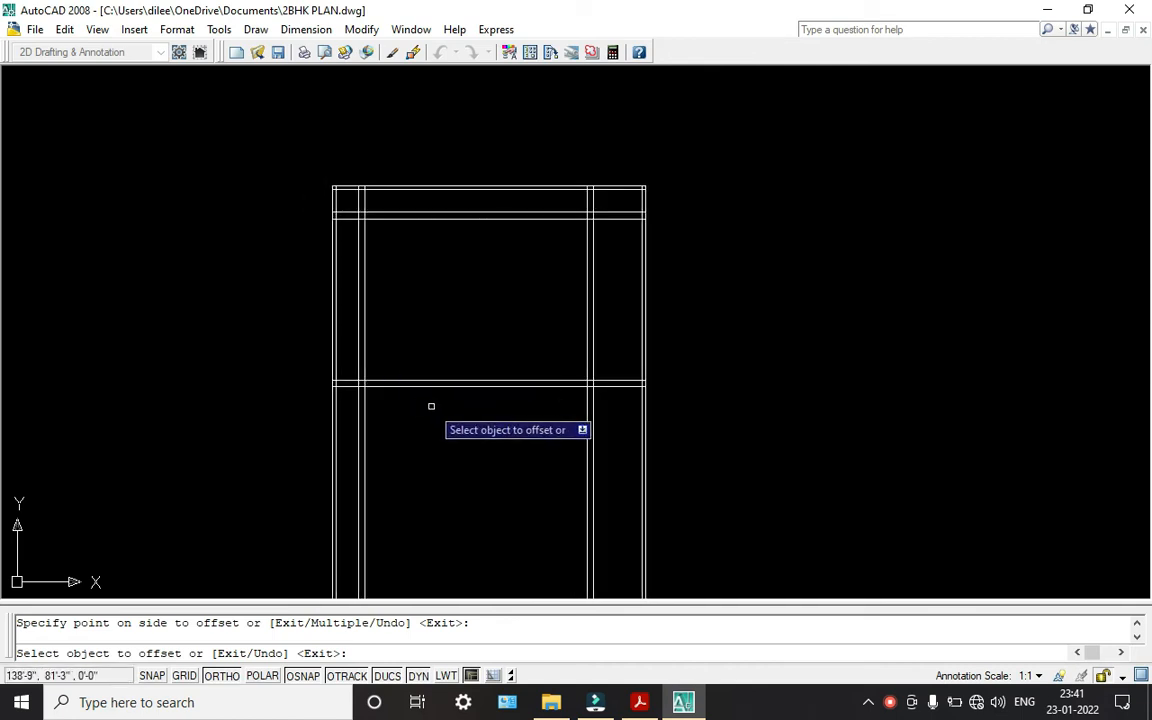
scroll(384, 391, "up", 3)
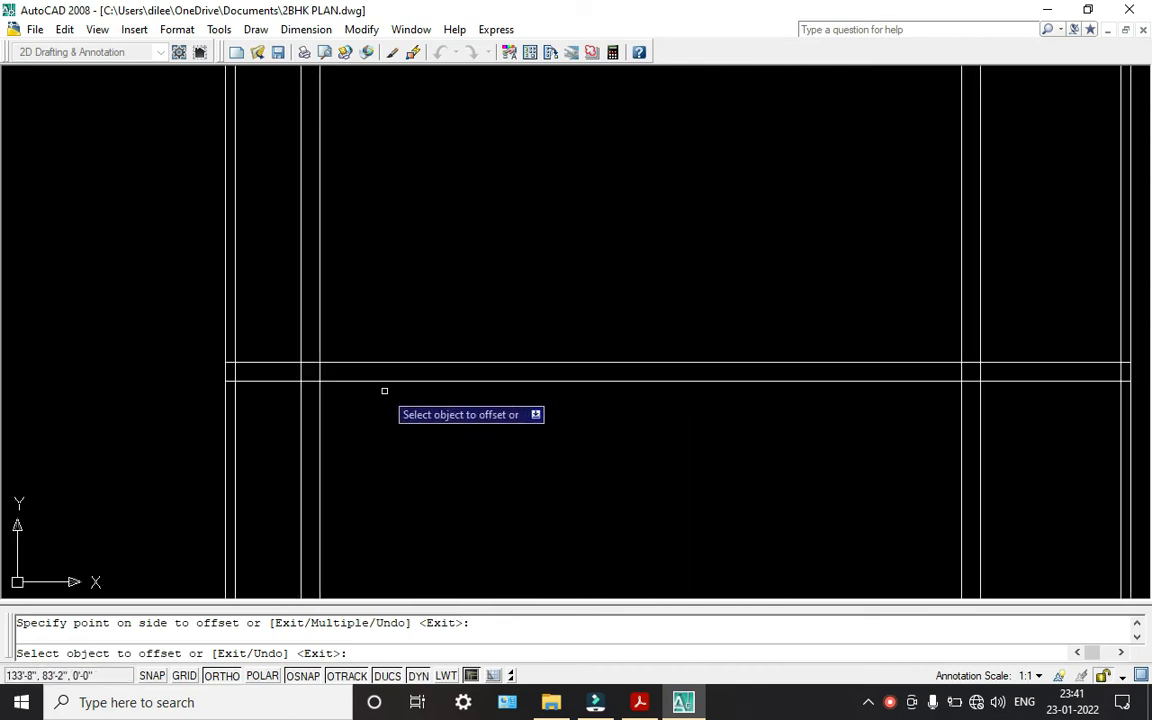
- Offset the lower line of the wall across the middle of the plot 10' downward
key("Escape")
type("o")
key("Return")
type("1")
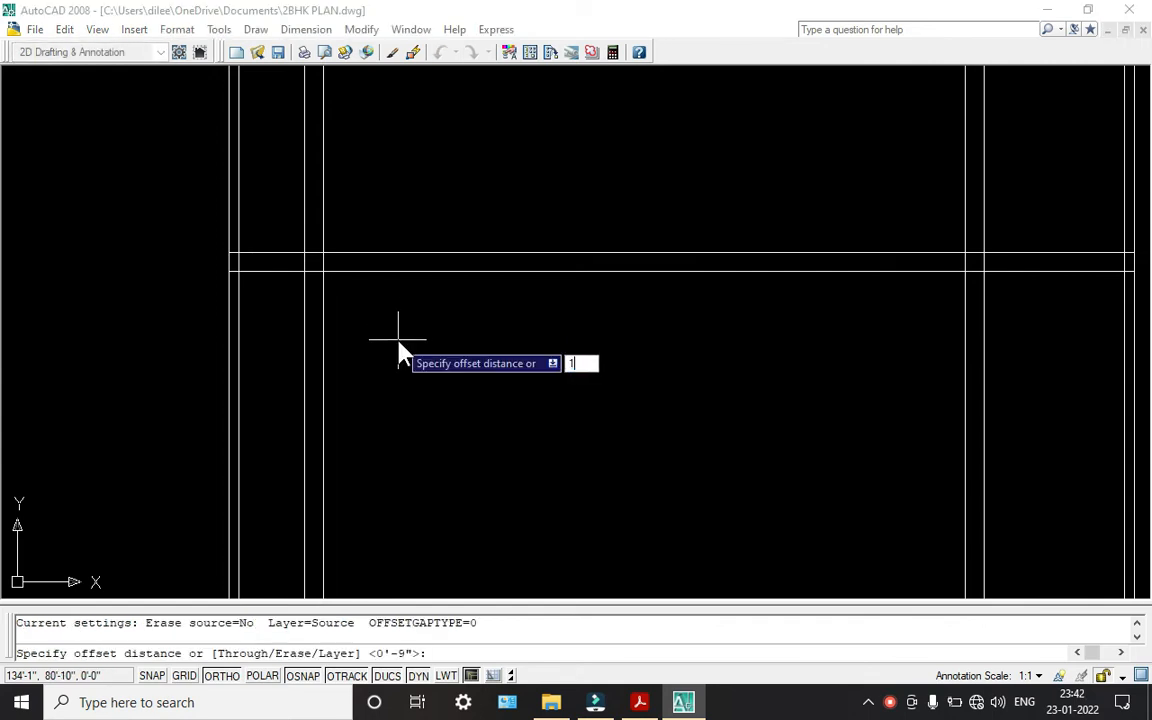
type("0'")
key("Return")
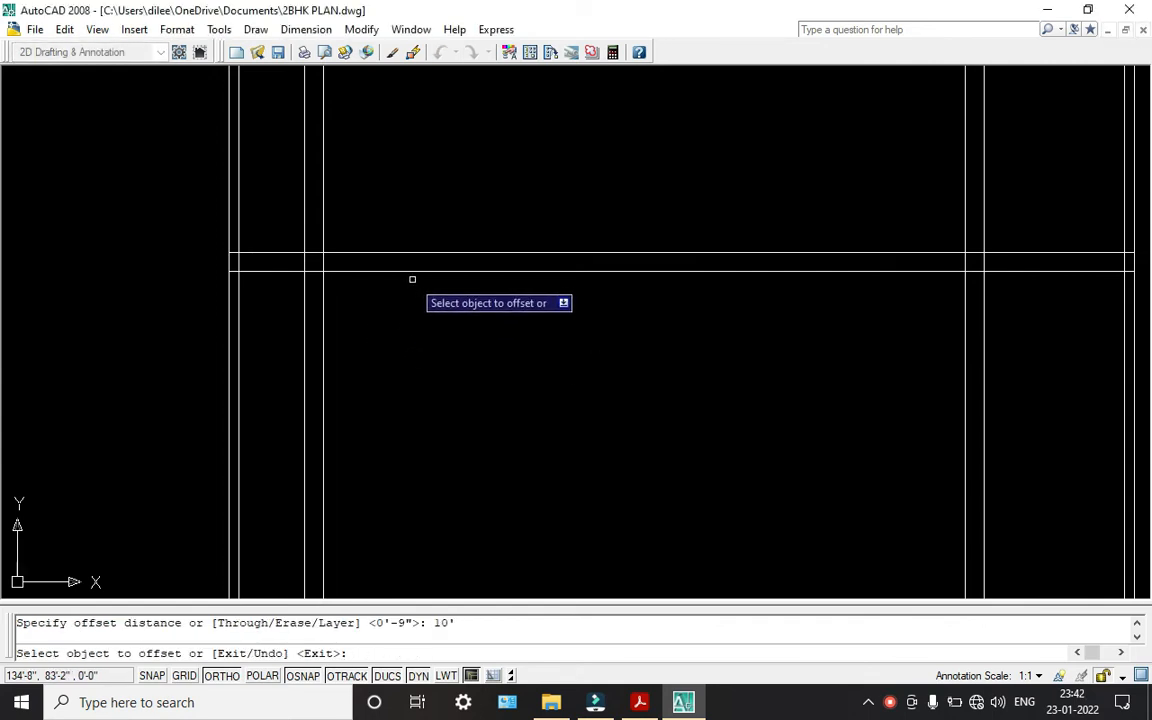
left_click(412, 270)
left_click(400, 370)
scroll(404, 372, "down", 4)
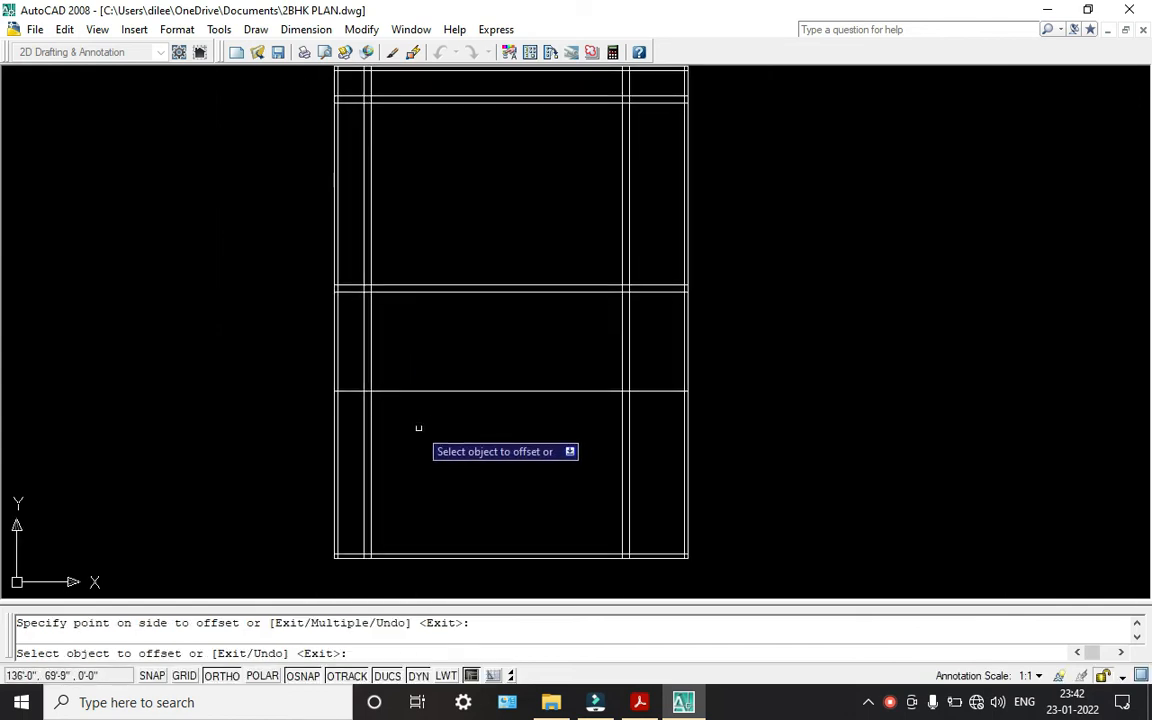
- Check the dining and kitchen layout in the floor plan PDF, and offset the new horizontal line 9" downward to form the wall between them
key("Escape")
type("o")
key("Return")
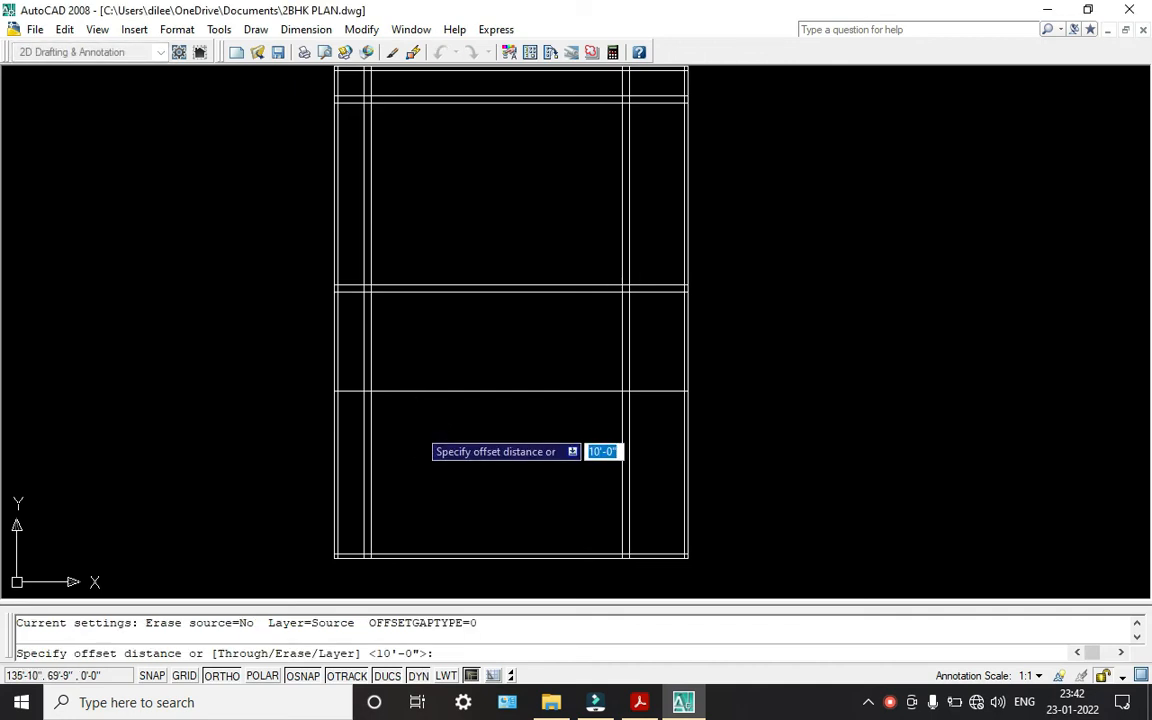
right_click(418, 431)
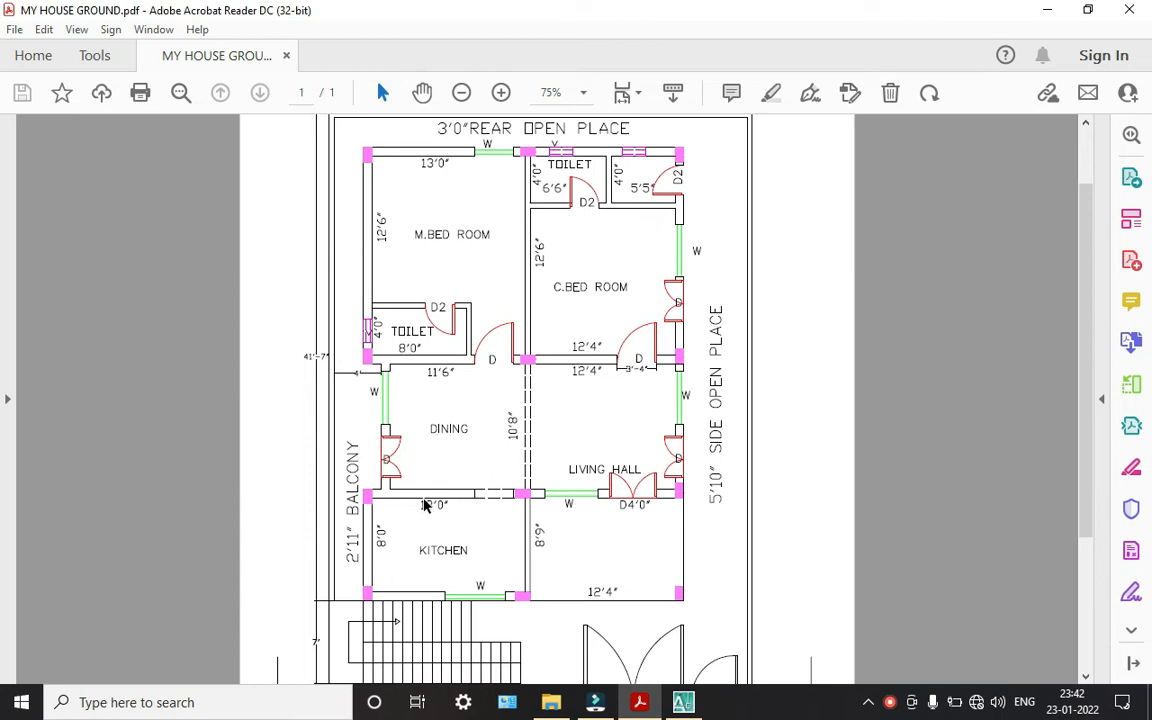
scroll(453, 527, "up", 1)
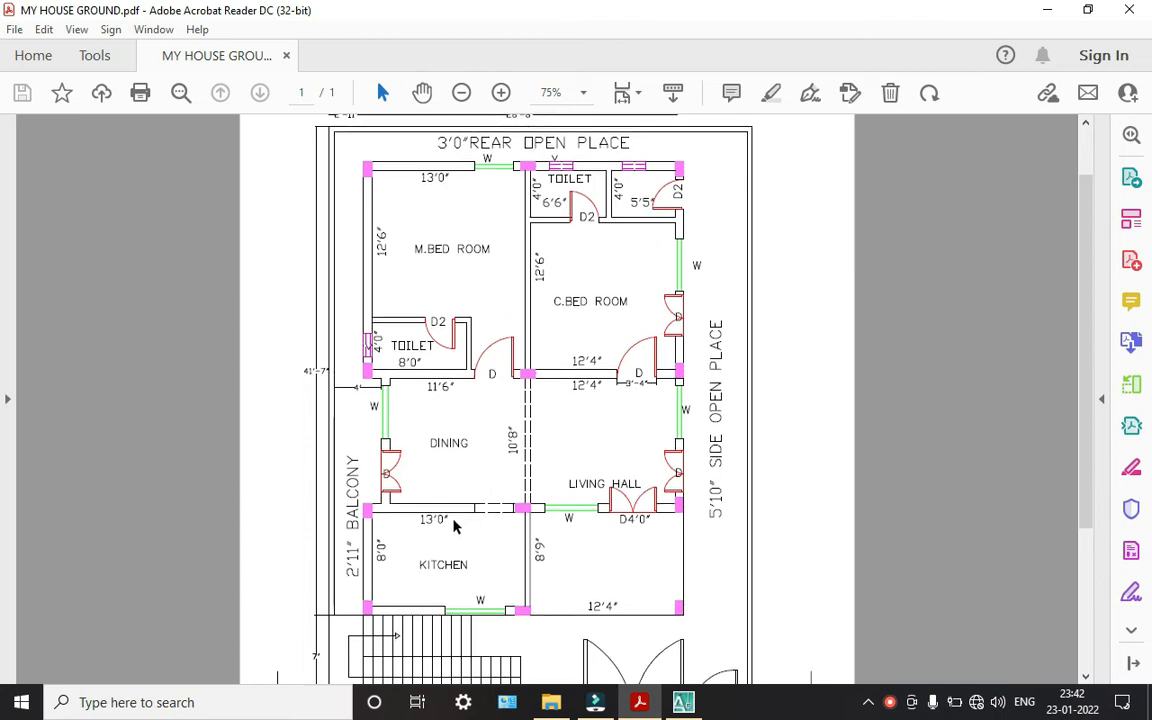
scroll(453, 525, "down", 1)
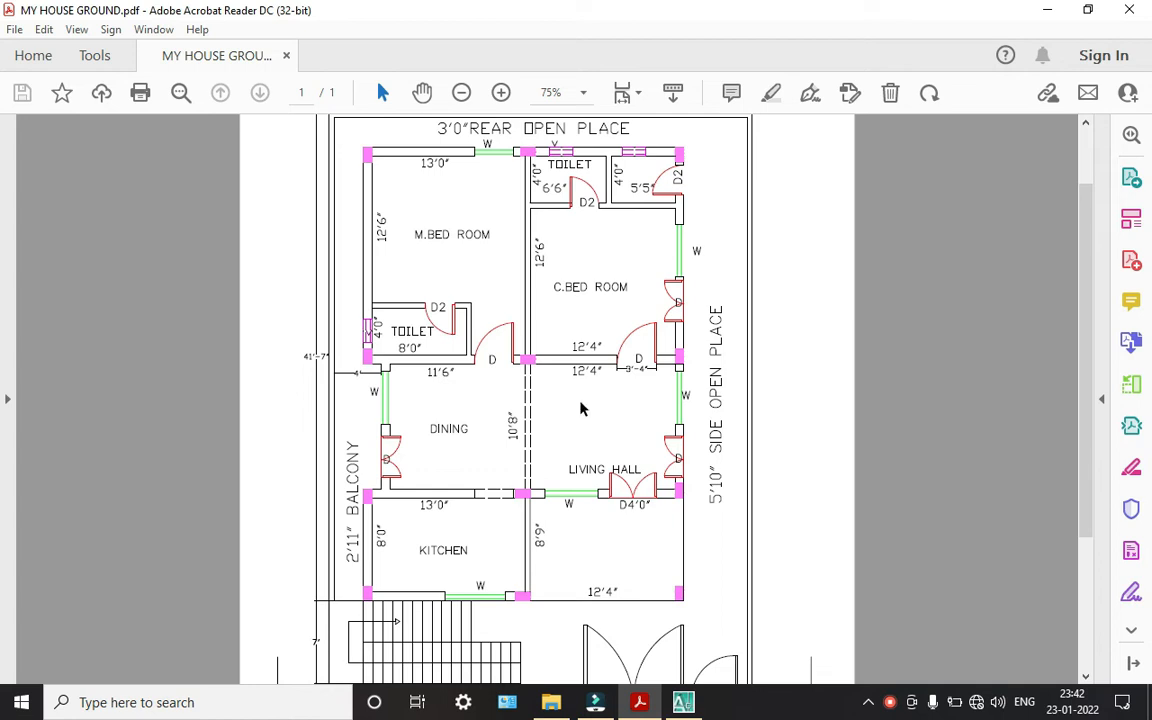
left_click(683, 702)
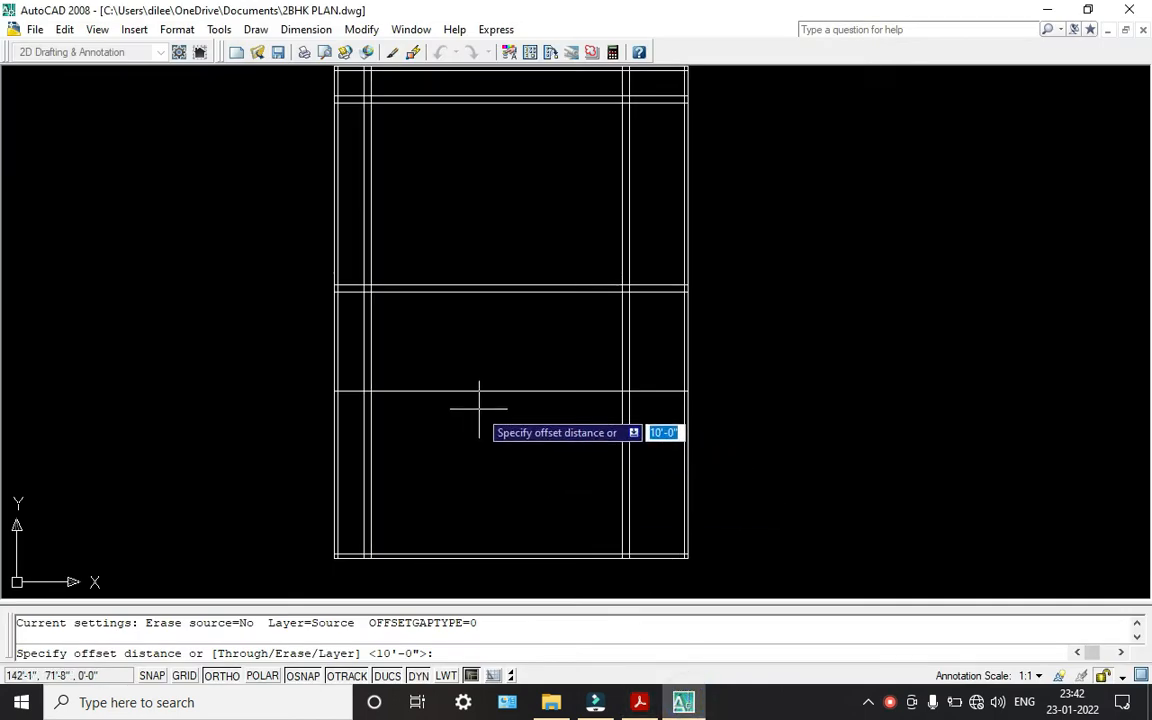
type("9'")
key("Return")
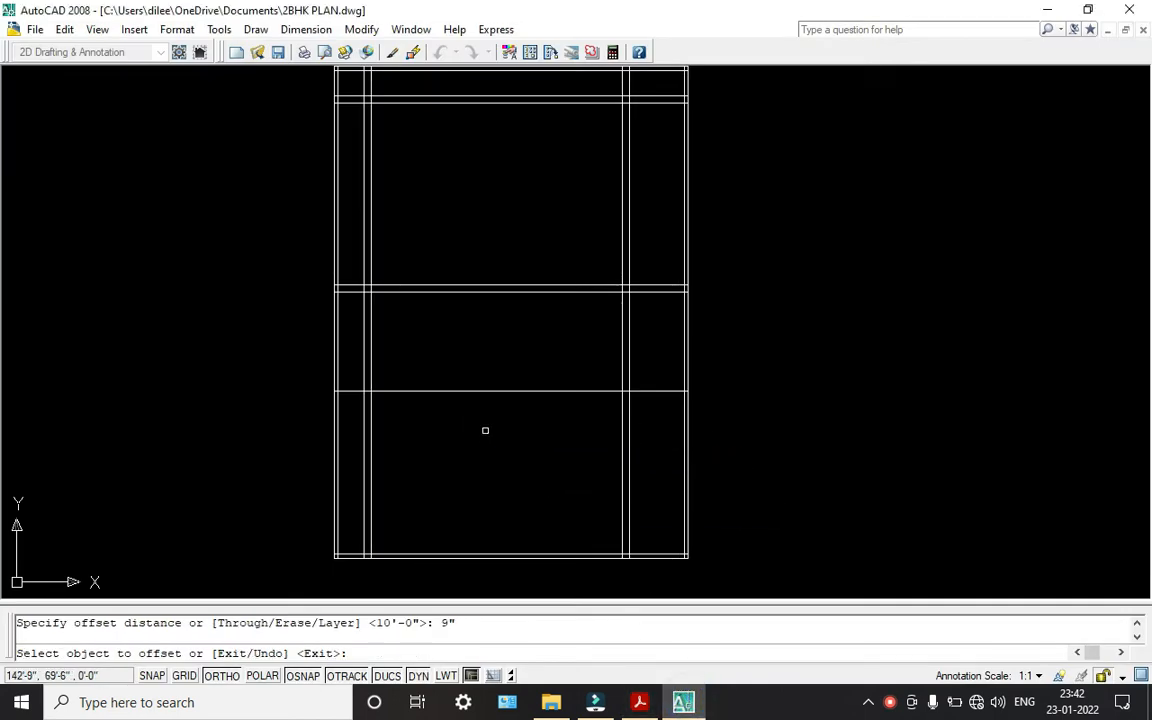
left_click(476, 391)
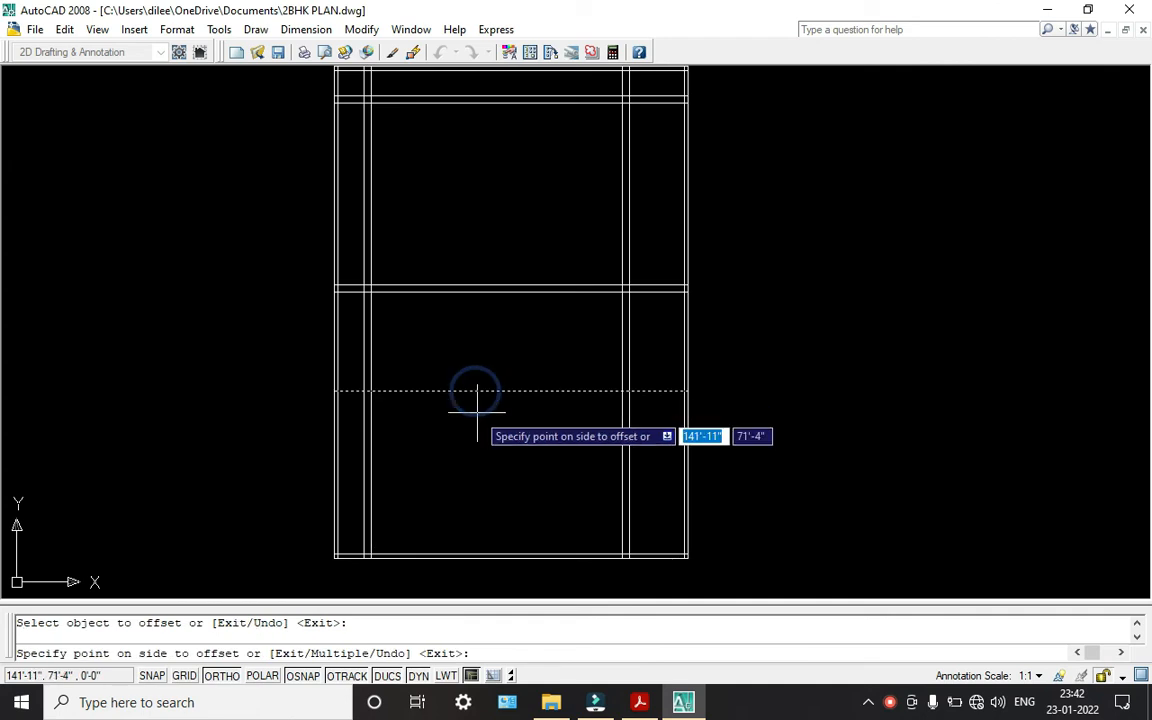
left_click(476, 410)
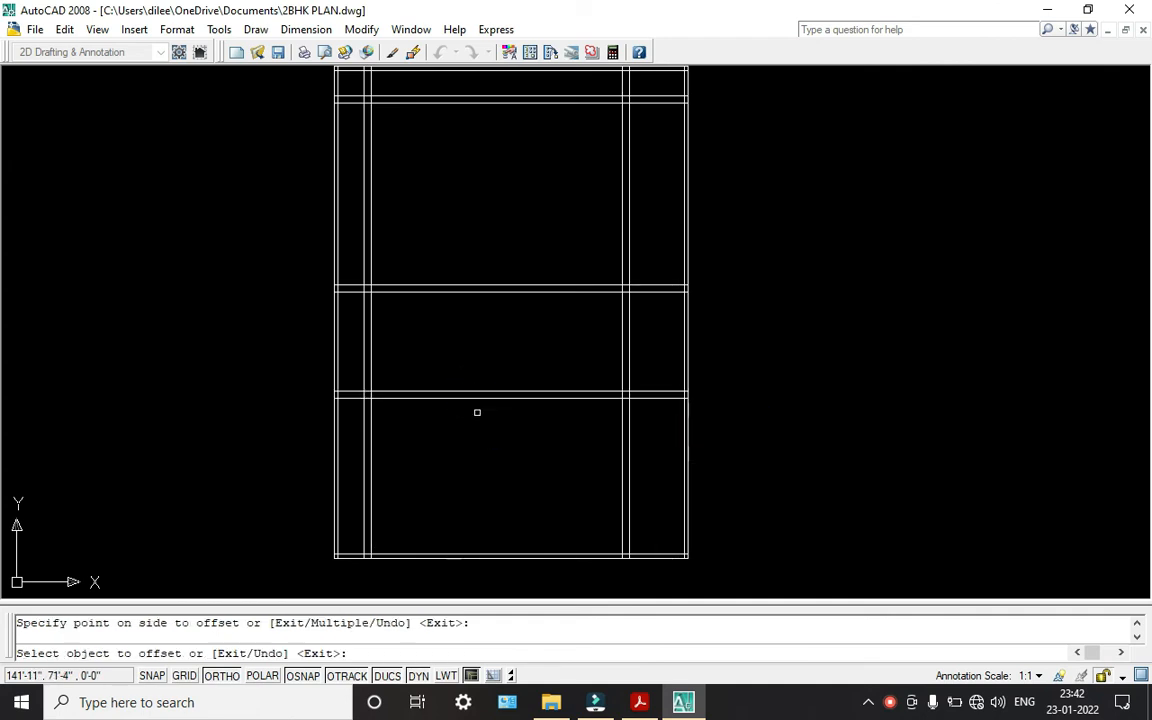
middle_click_drag(501, 422, 503, 410)
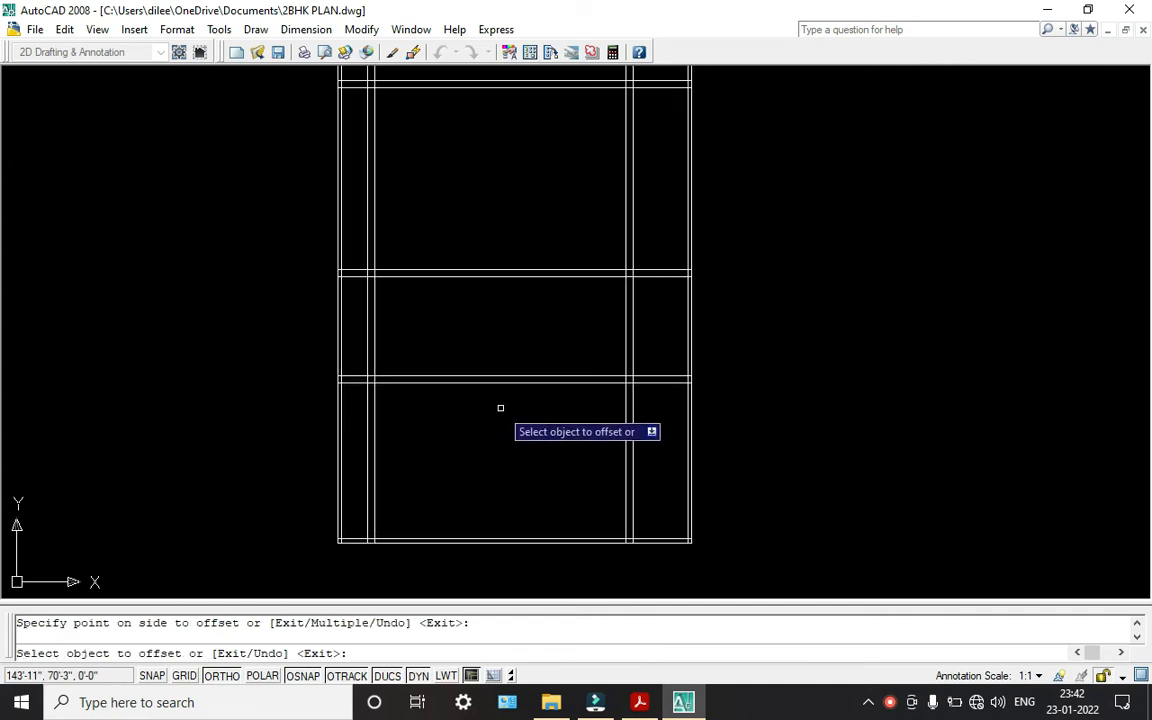
key("Escape")
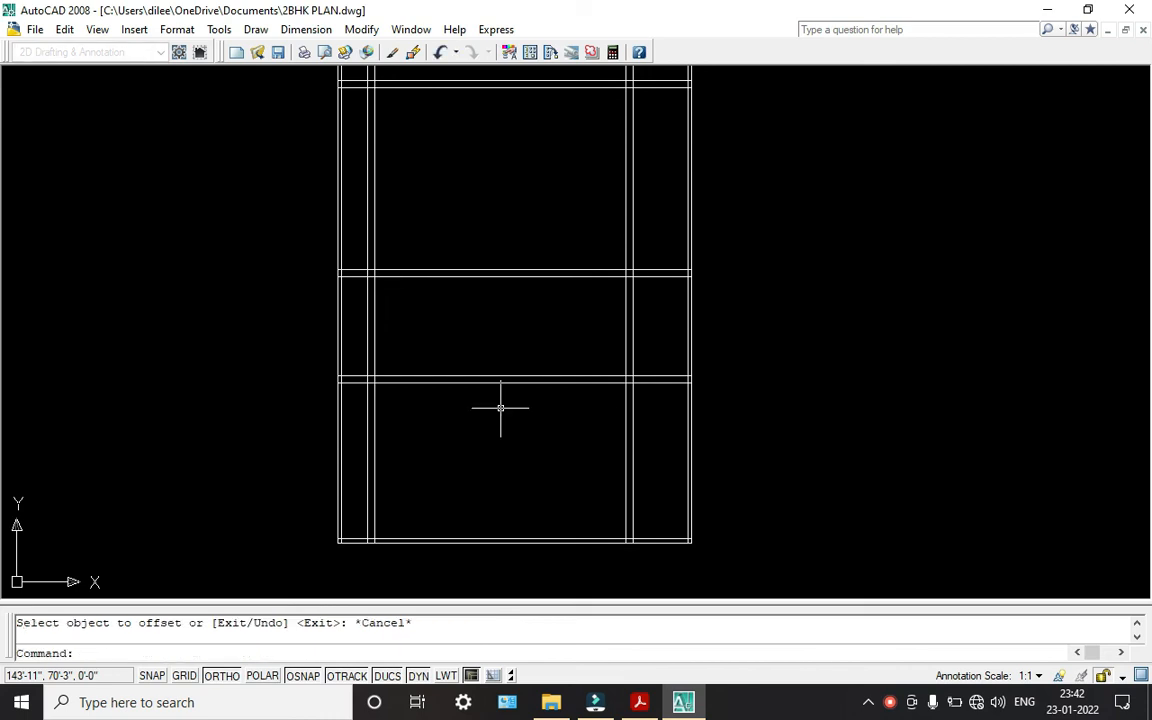
- Offset the upper line of the wall between dining and kitchen 9' downward toward the plot's front
type("o")
key("Return")
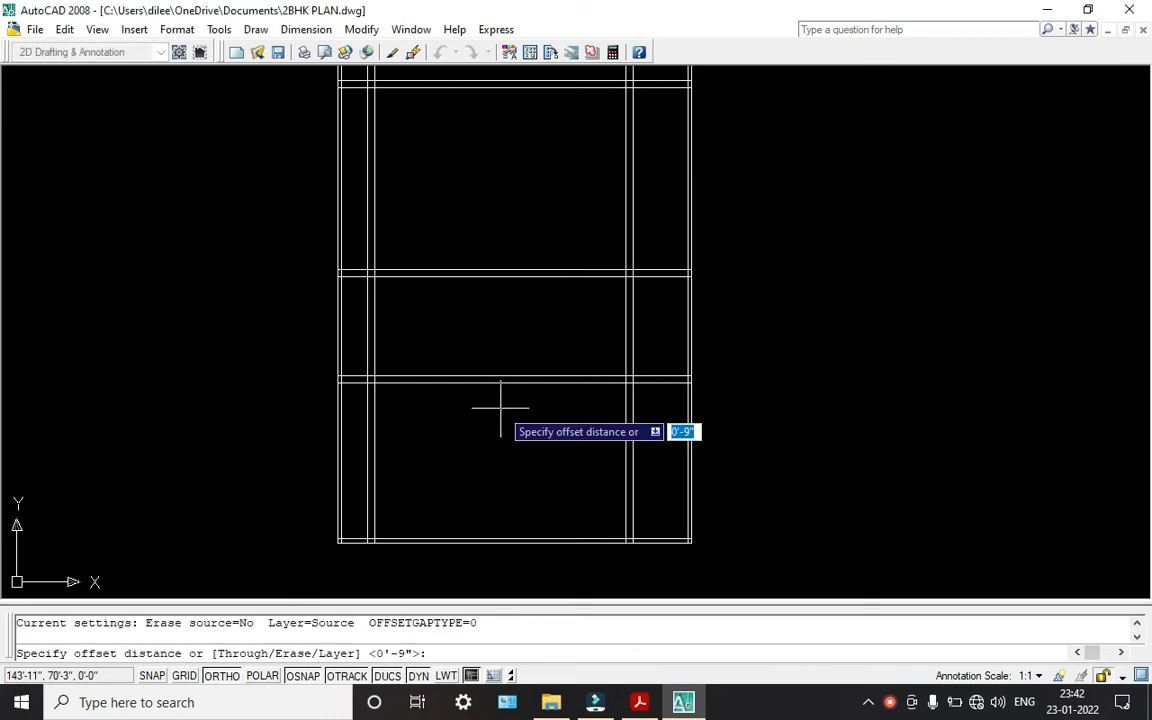
type("9")
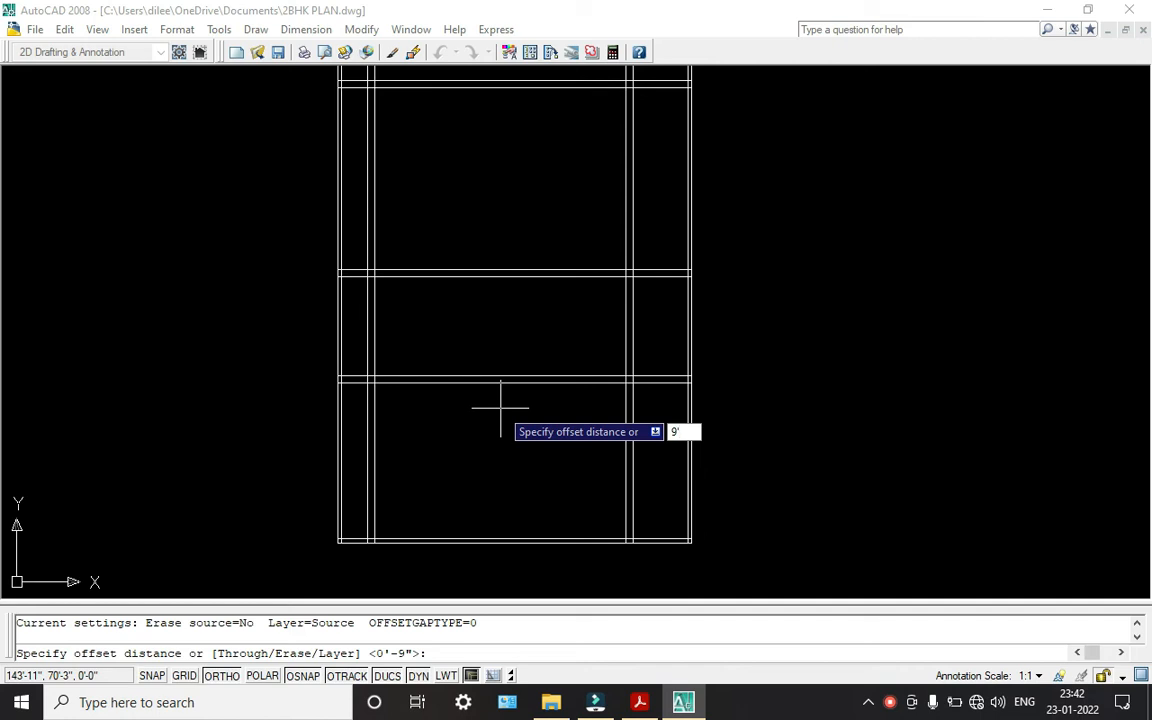
type("'")
key("Return")
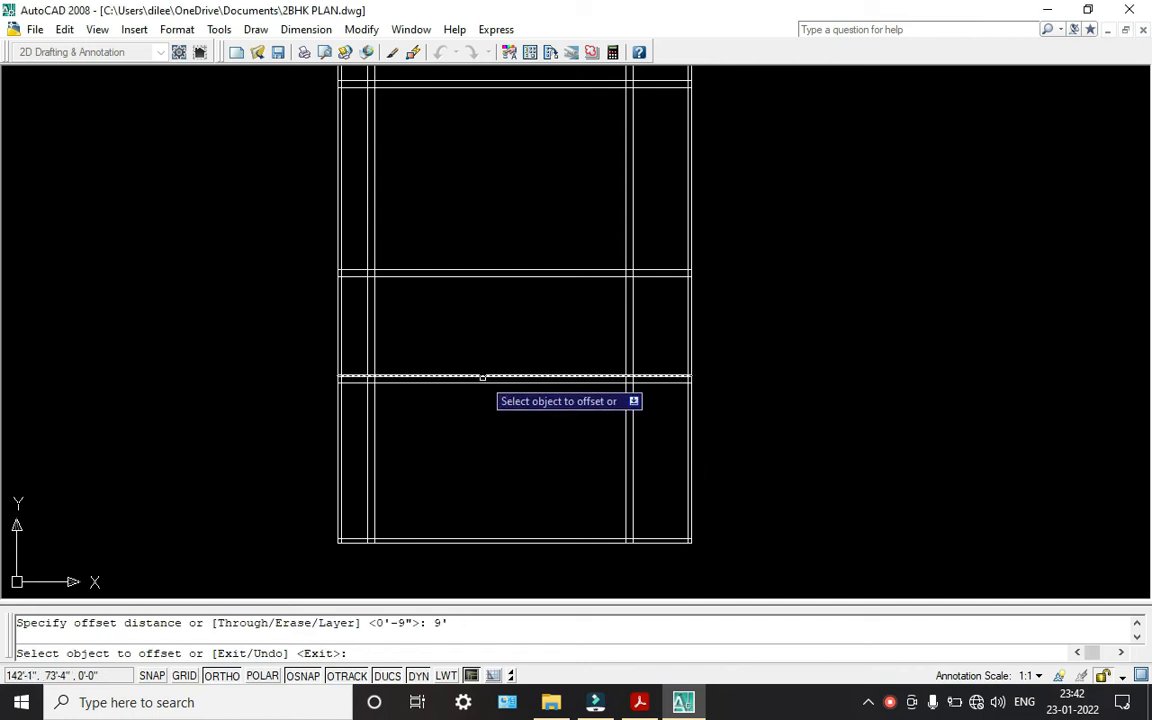
left_click(482, 378)
left_click(477, 405)
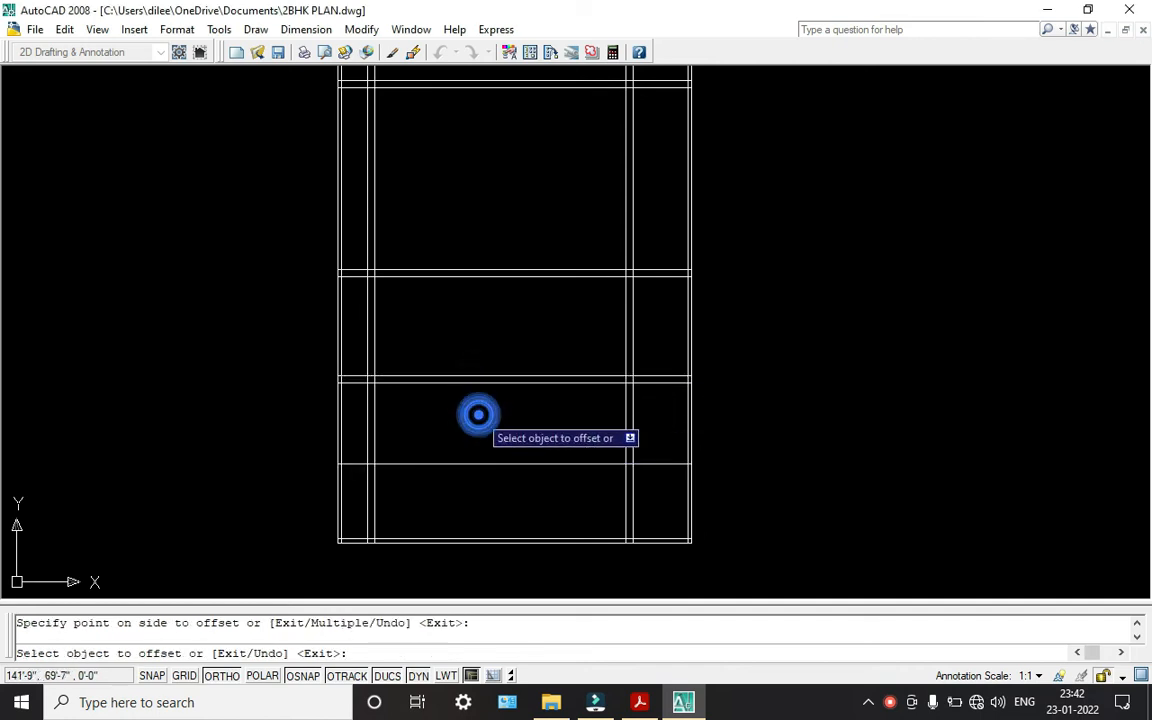
- Offset the kitchen's new front line 9" downward to form the building's front wall
key("Escape")
key("Return")
type("9\"")
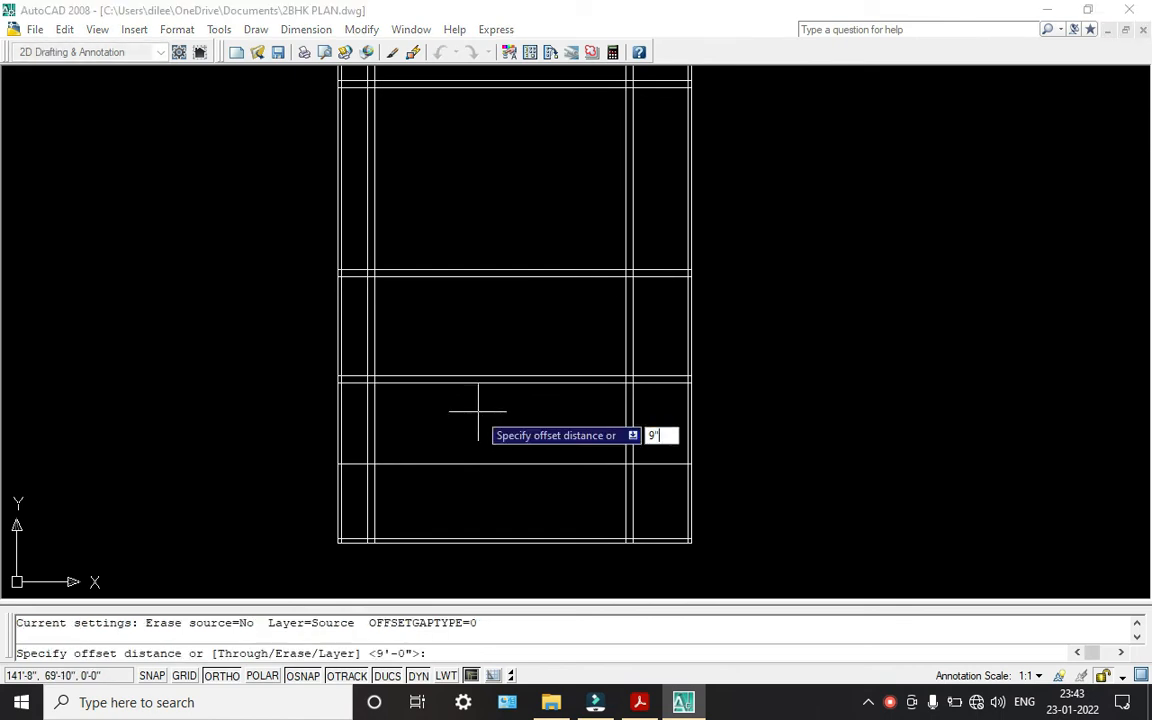
key("Return")
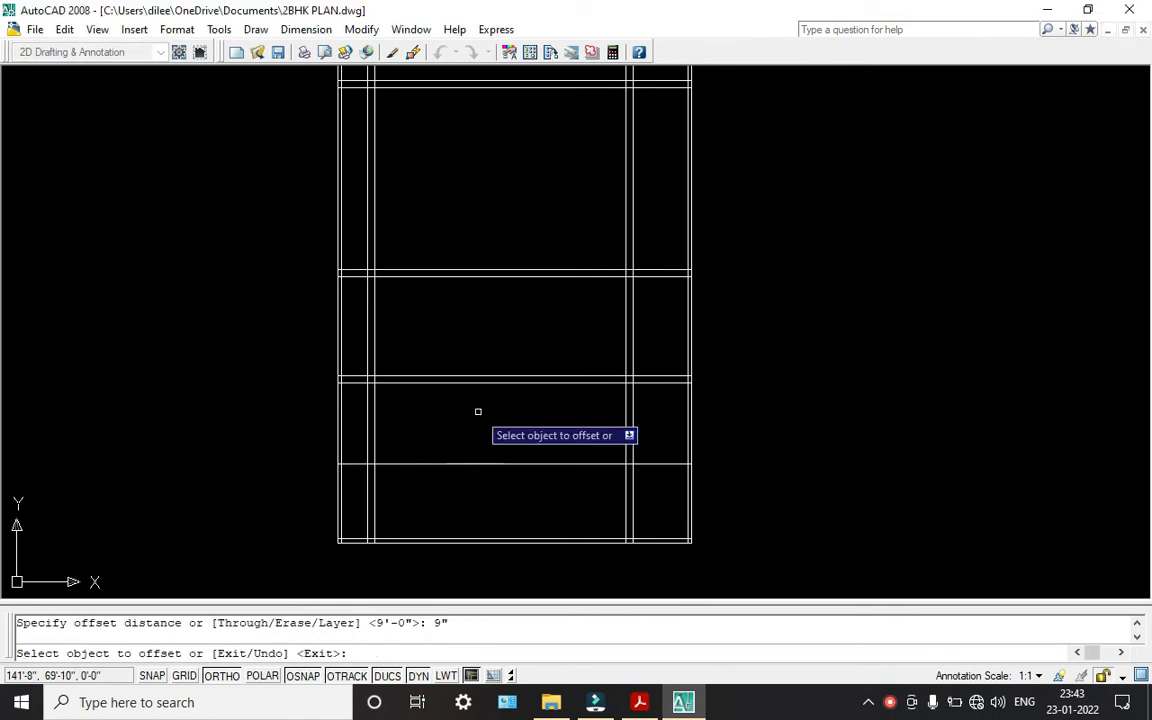
left_click(489, 463)
left_click(496, 504)
key("Escape")
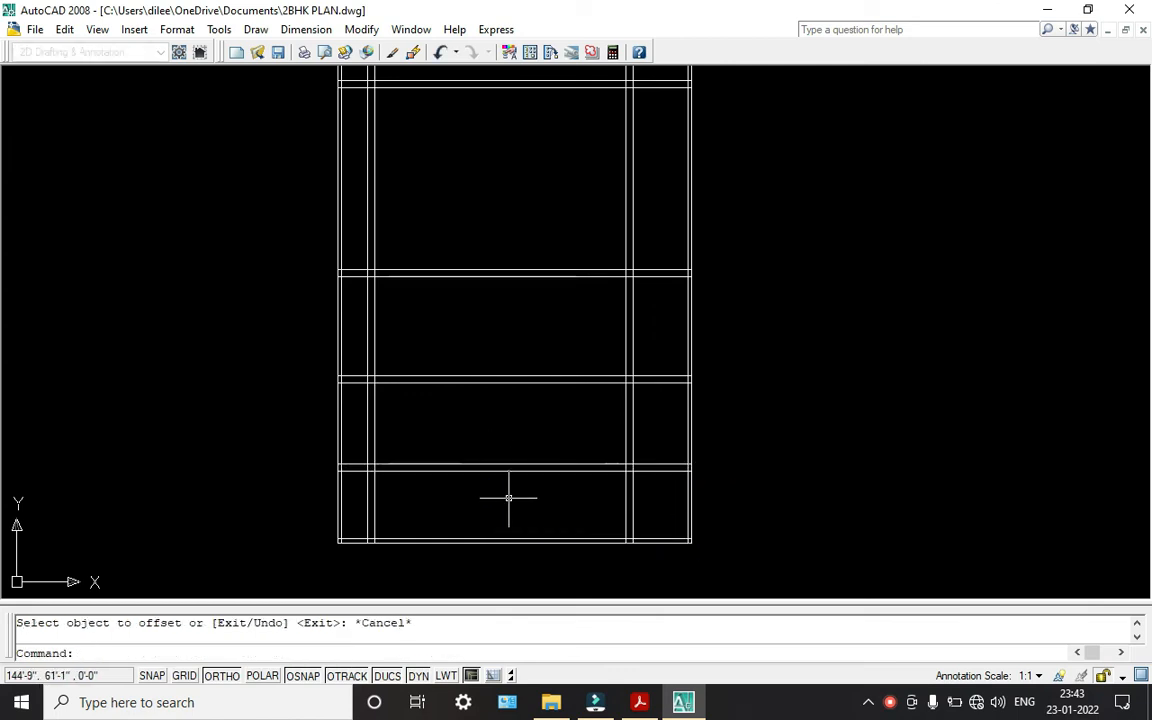
- Add a vertical linear dimension between the building's front wall and the inner line of the plot's front boundary
scroll(394, 502, "up", 3)
middle_click_drag(396, 493, 406, 390)
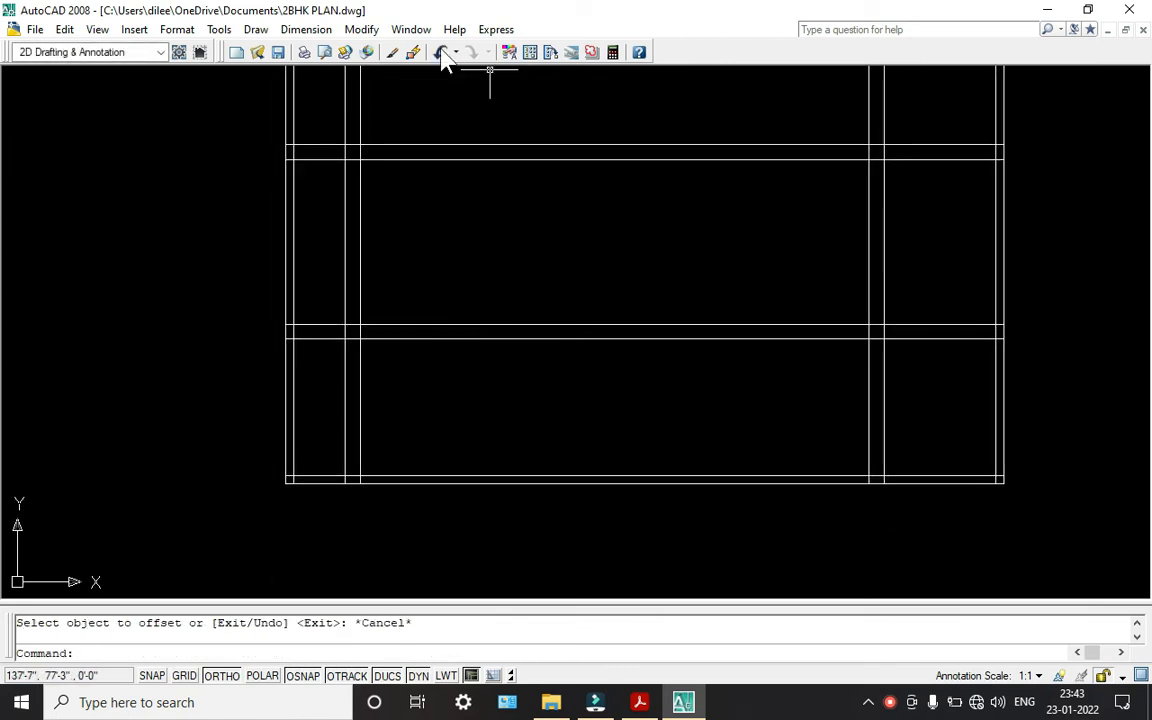
left_click(310, 29)
left_click(344, 78)
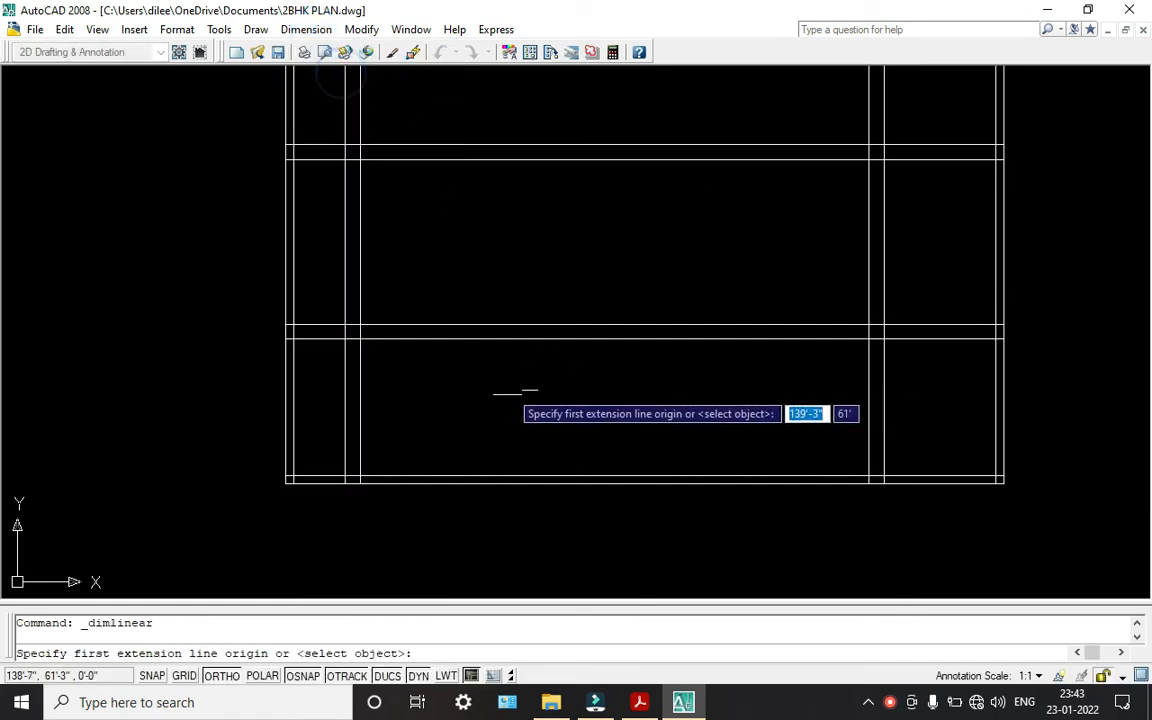
left_click(436, 340)
left_click(438, 474)
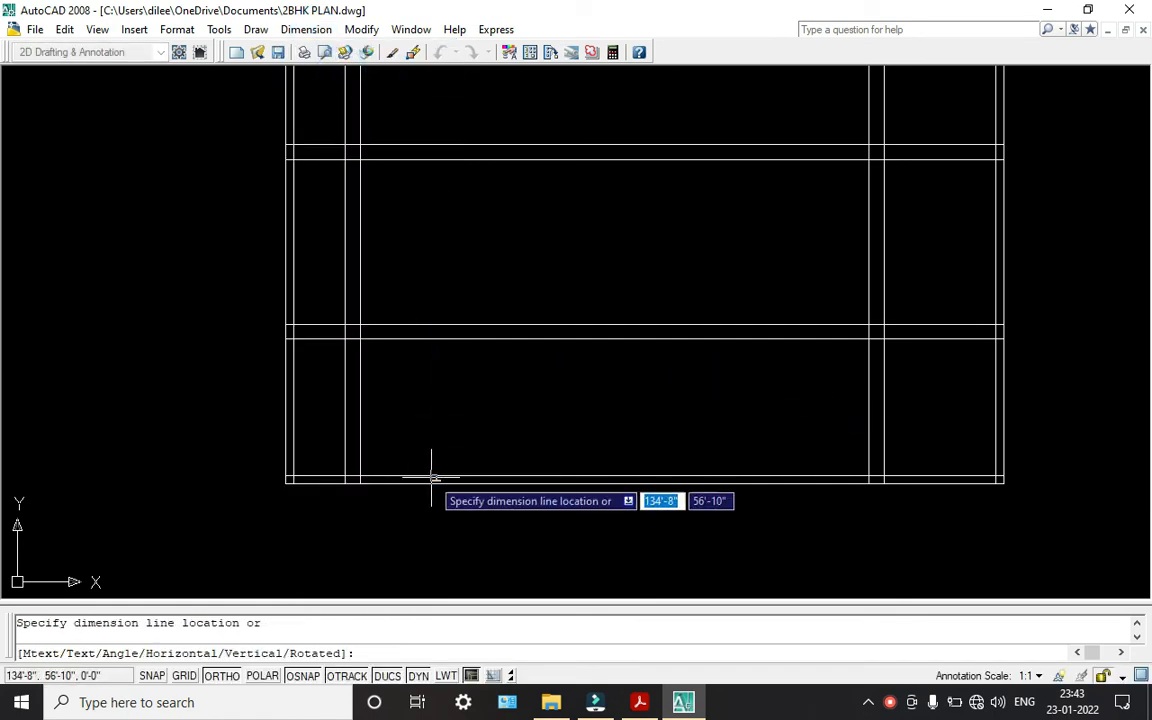
left_click(418, 445)
scroll(407, 423, "up", 3)
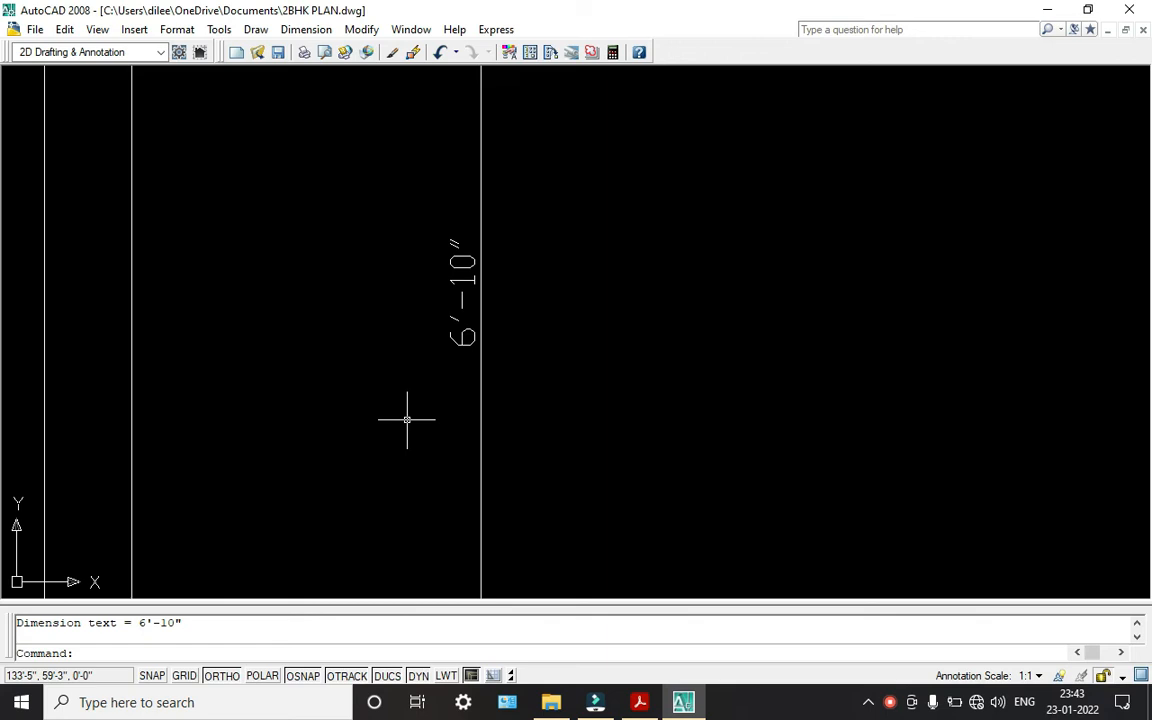
scroll(407, 420, "down", 2)
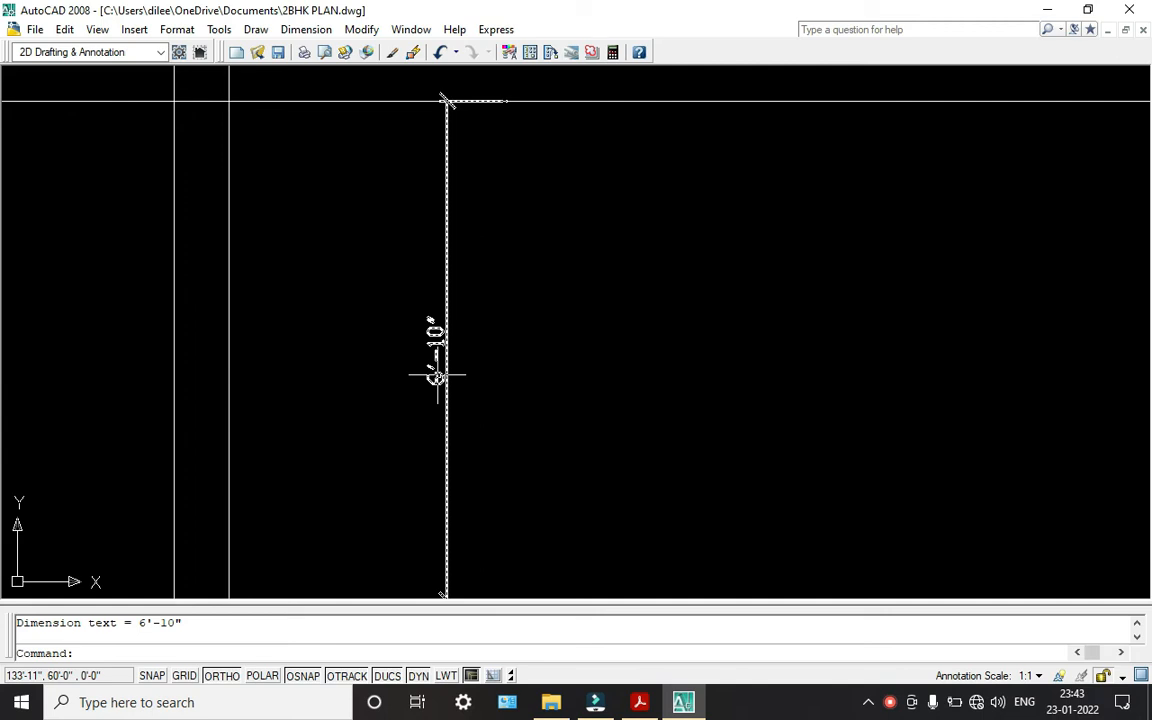
scroll(437, 380, "down", 4)
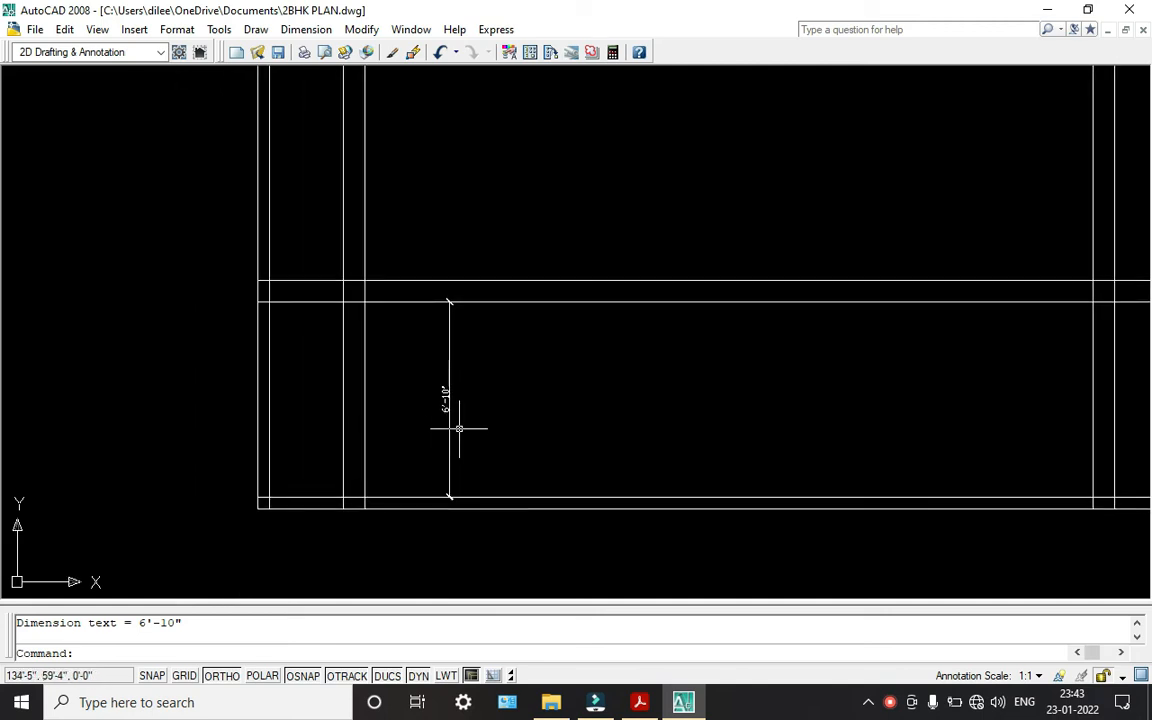
middle_click_drag(459, 428, 432, 465)
key("Escape")
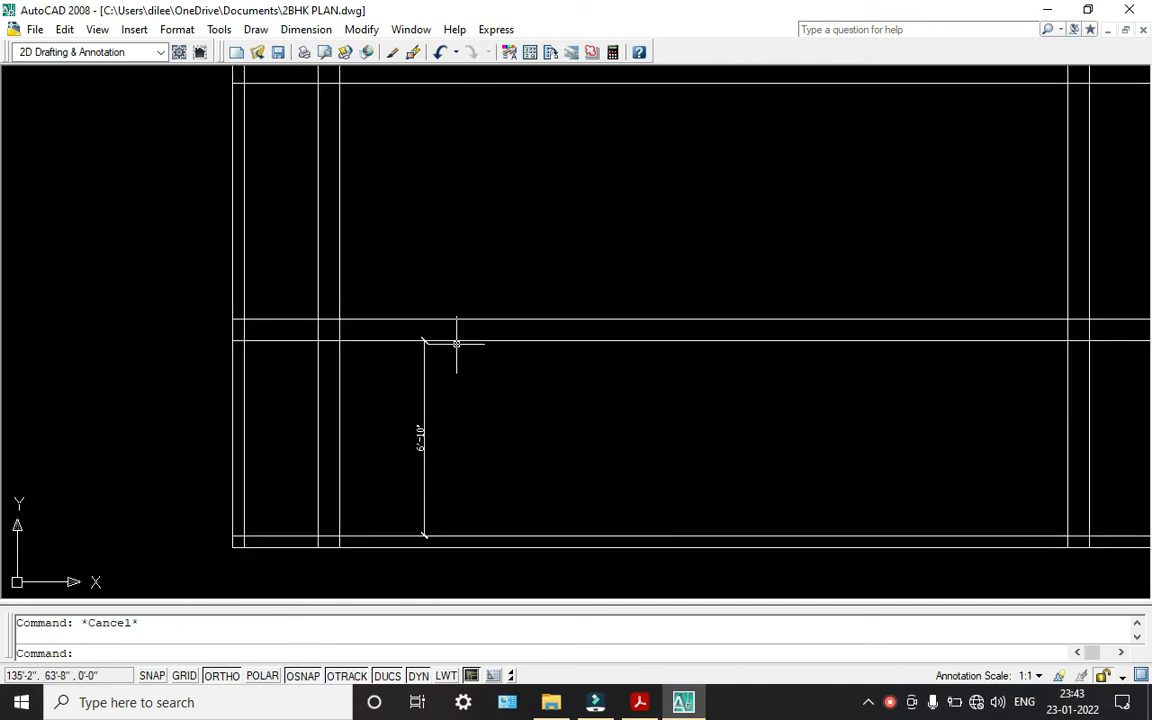
- Add a vertical linear dimension for the kitchen's clear depth between its two horizontal walls
scroll(509, 404, "down", 4)
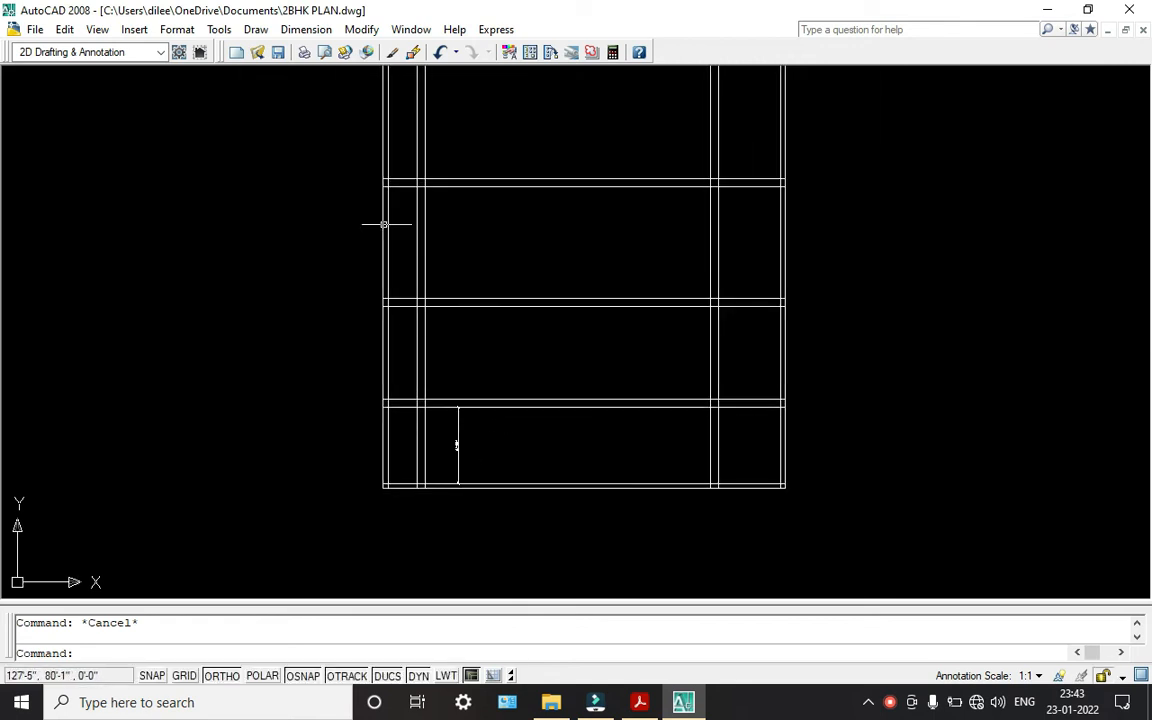
left_click(306, 29)
left_click(310, 76)
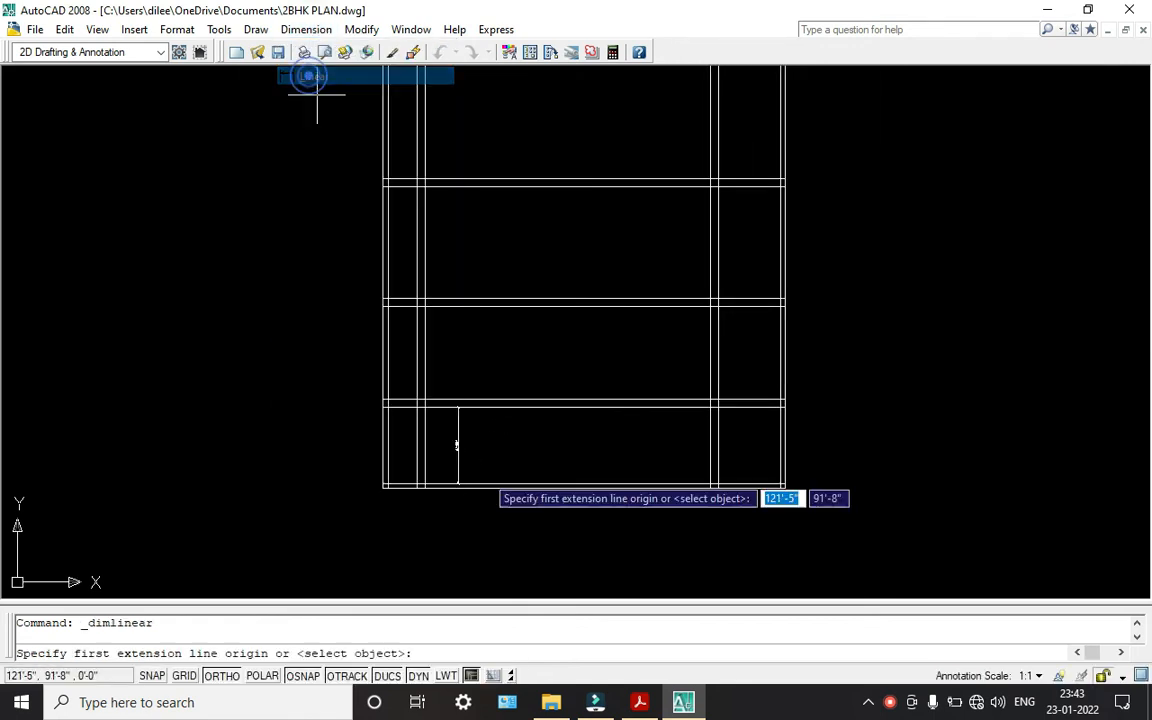
scroll(488, 496, "up", 5)
middle_click_drag(437, 231, 435, 420)
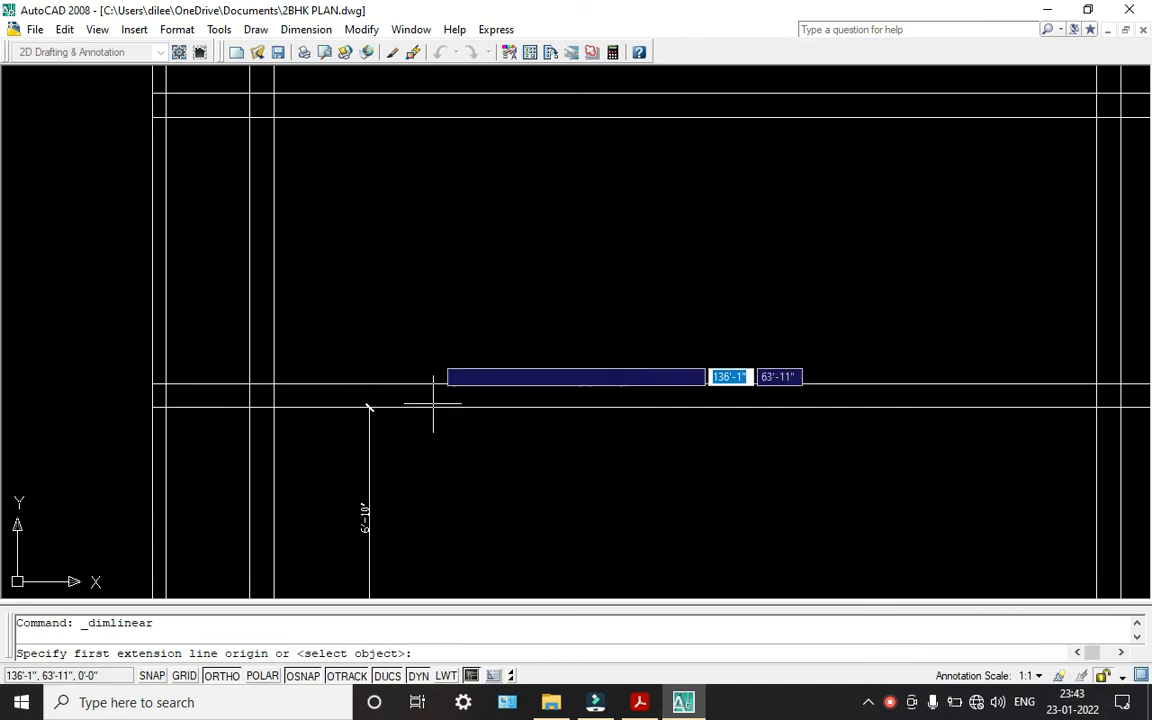
left_click(443, 117)
left_click(446, 385)
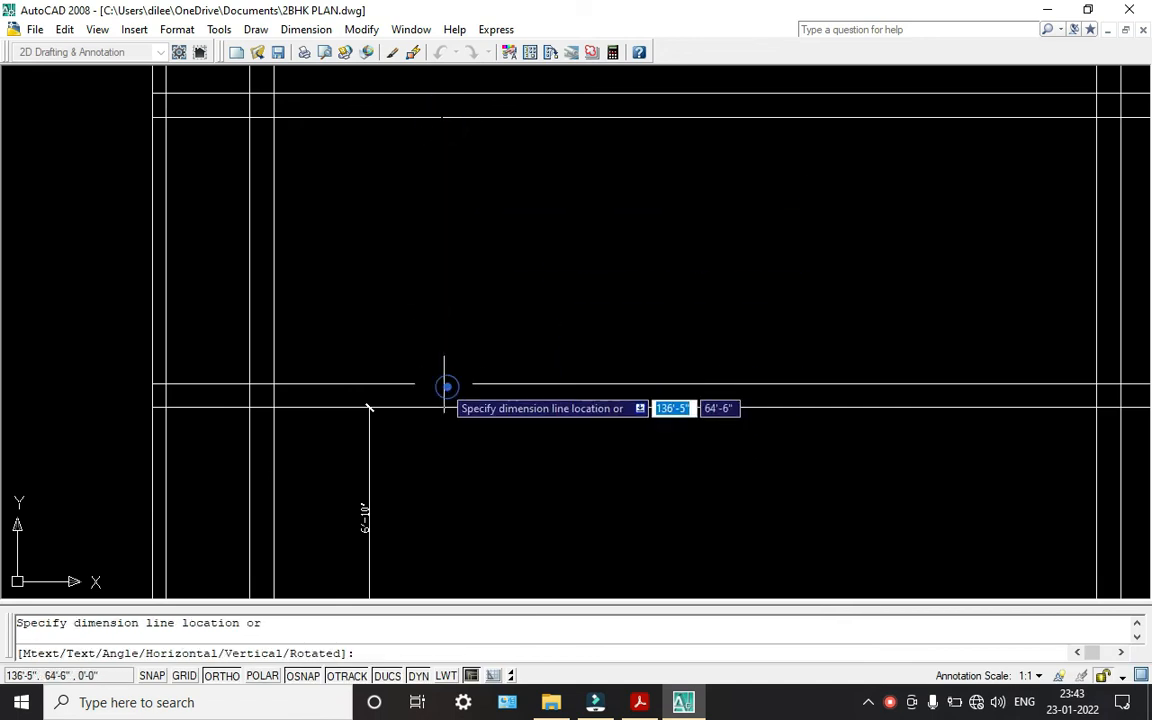
left_click(424, 330)
scroll(419, 288, "up", 4)
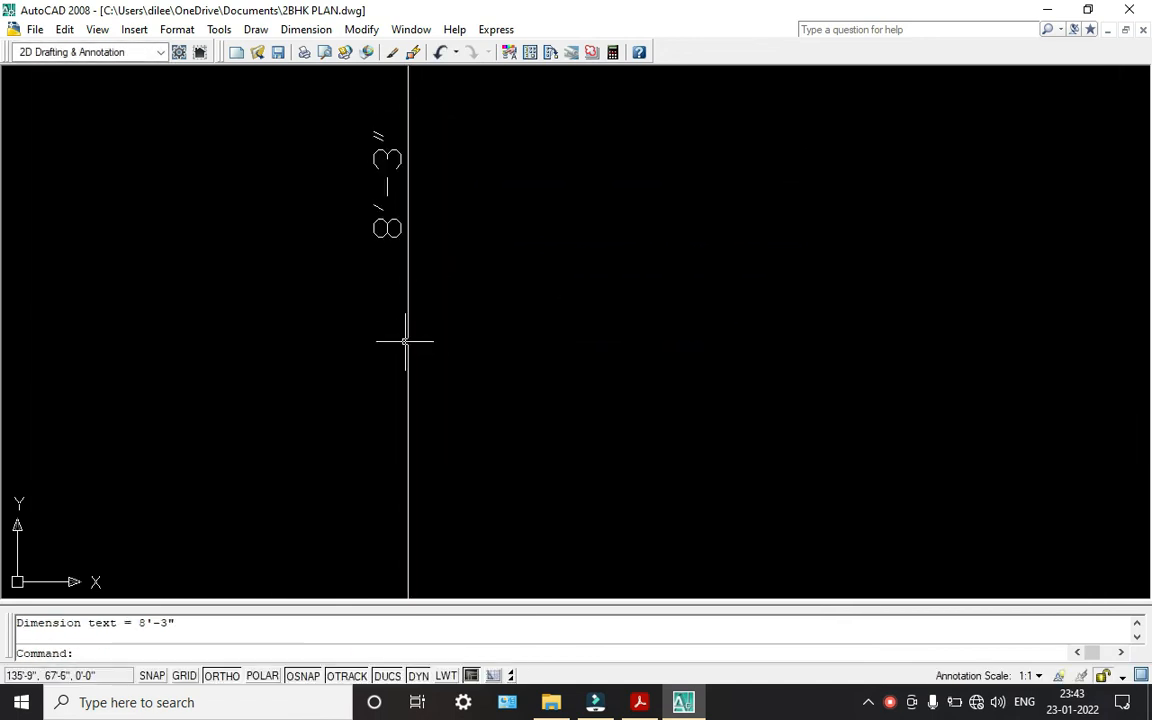
- Erase the two vertical check dimensions for the kitchen's clear depth and the front setback
left_click(639, 700)
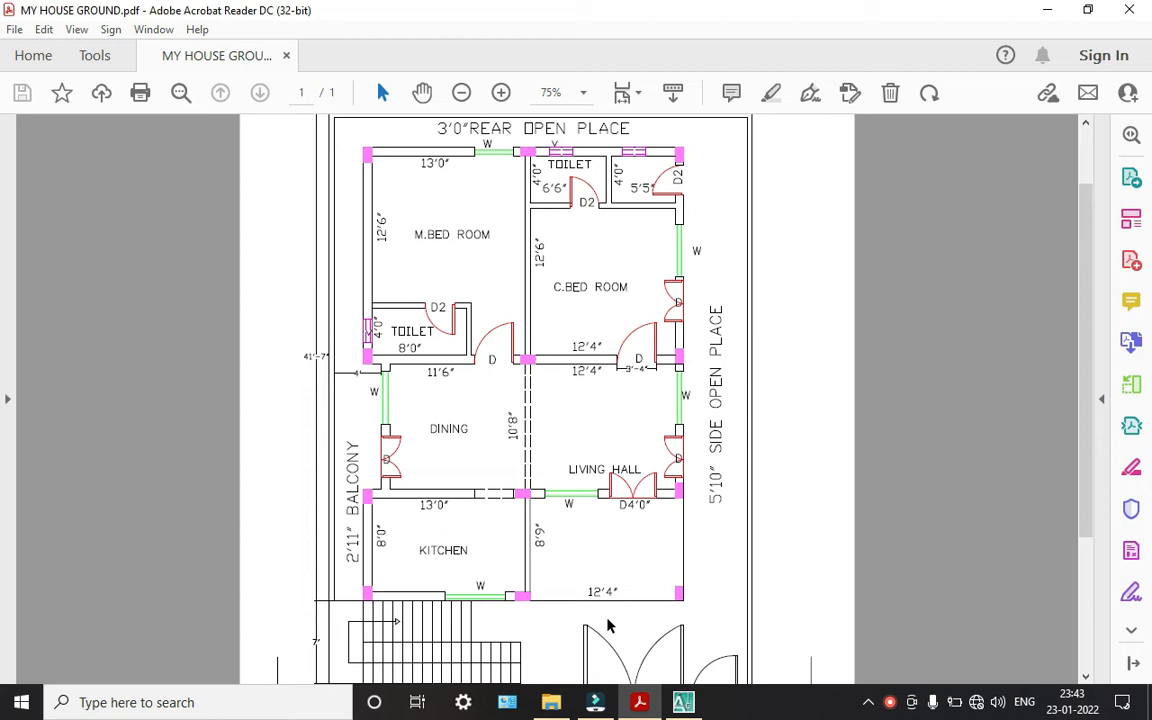
left_click(683, 702)
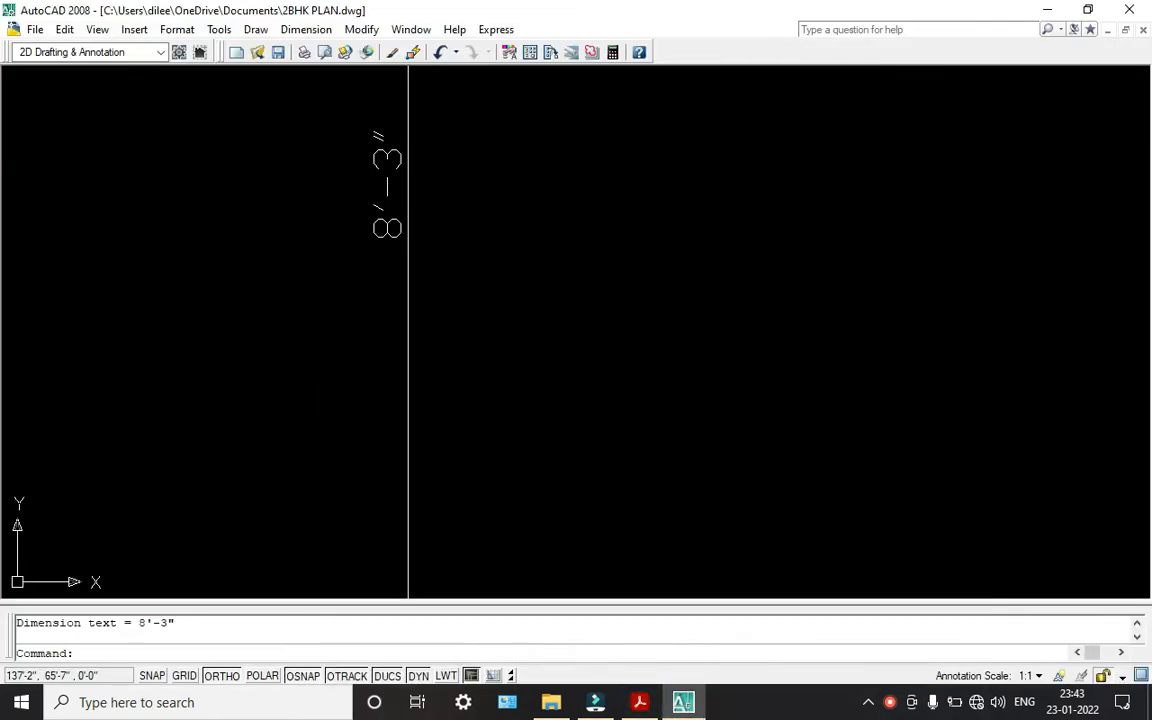
scroll(411, 398, "down", 2)
left_click(432, 419)
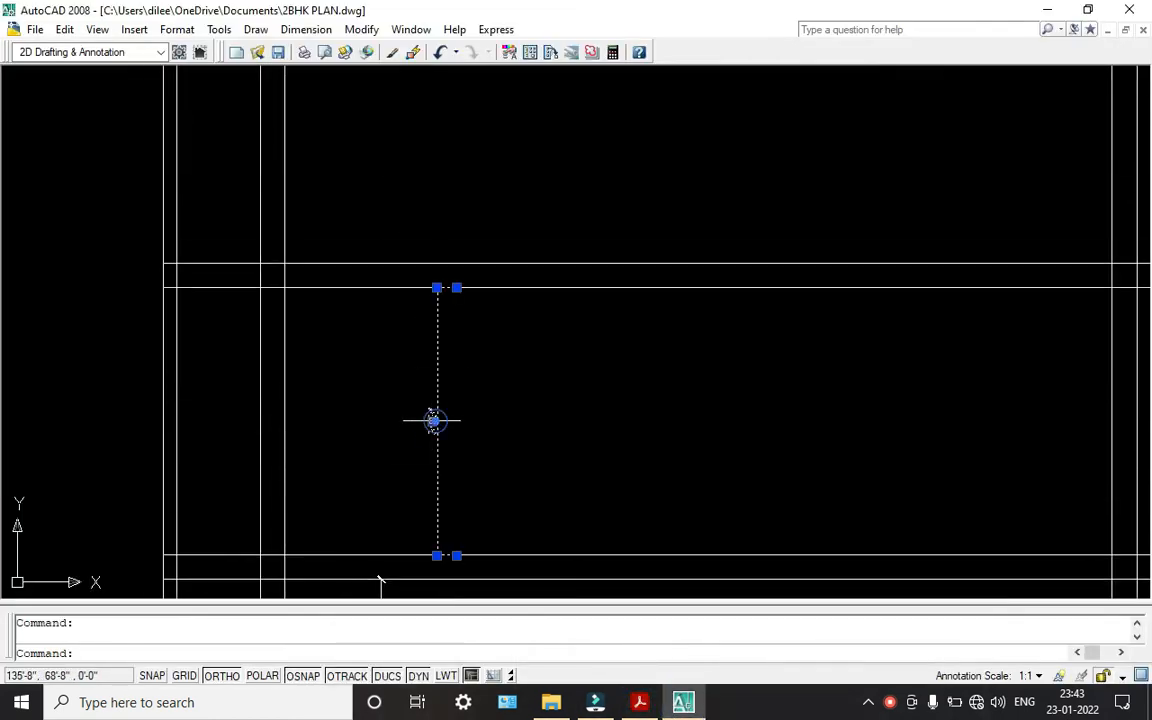
key("Delete")
scroll(436, 406, "down", 4)
middle_click_drag(444, 356, 470, 219)
scroll(440, 403, "up", 4)
left_click(440, 365)
key("Delete")
scroll(441, 364, "down", 4)
scroll(488, 391, "up", 2)
middle_click_drag(488, 391, 499, 473)
scroll(470, 462, "down", 4)
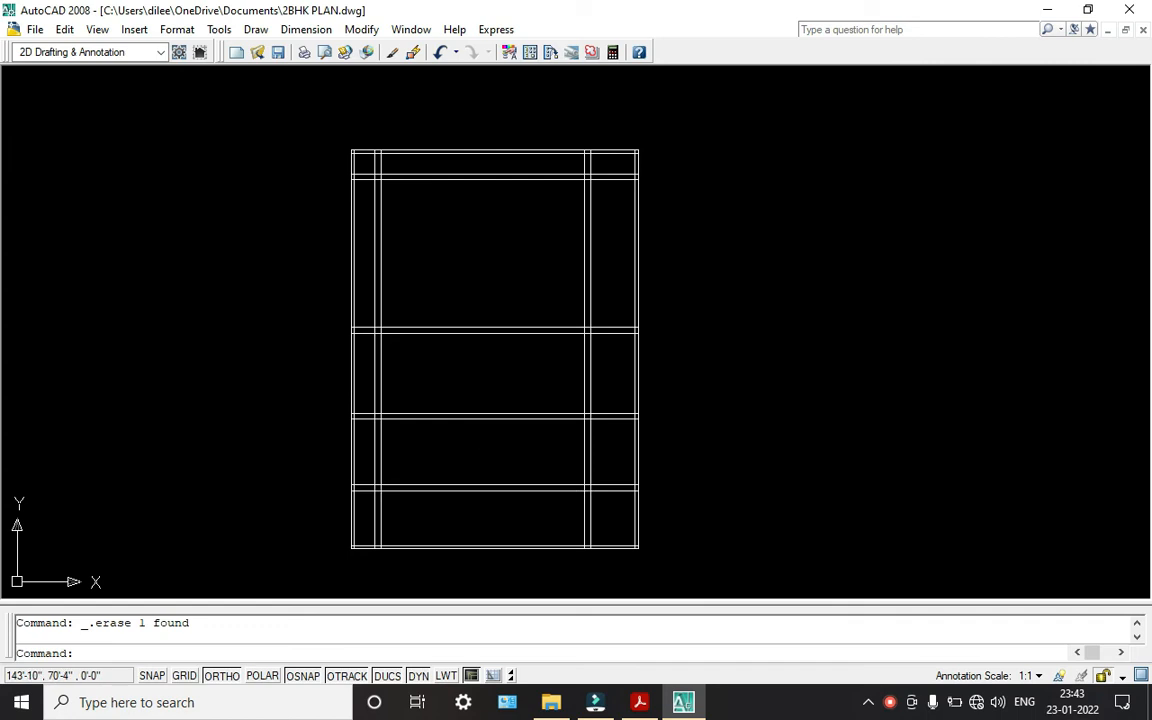
- Examine the reference PDF for the widths of the child's bedroom and living hall and the central dividing wall
left_click(639, 702)
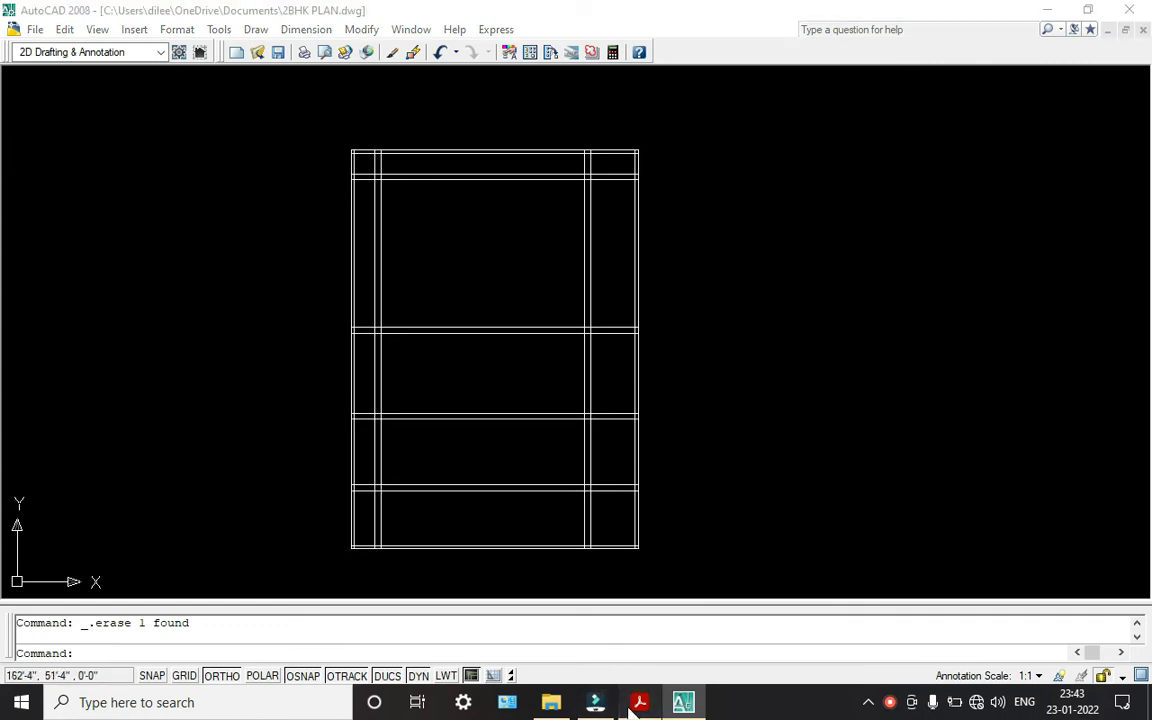
scroll(617, 481, "down", 4)
scroll(640, 420, "up", 4)
scroll(660, 414, "up", 1)
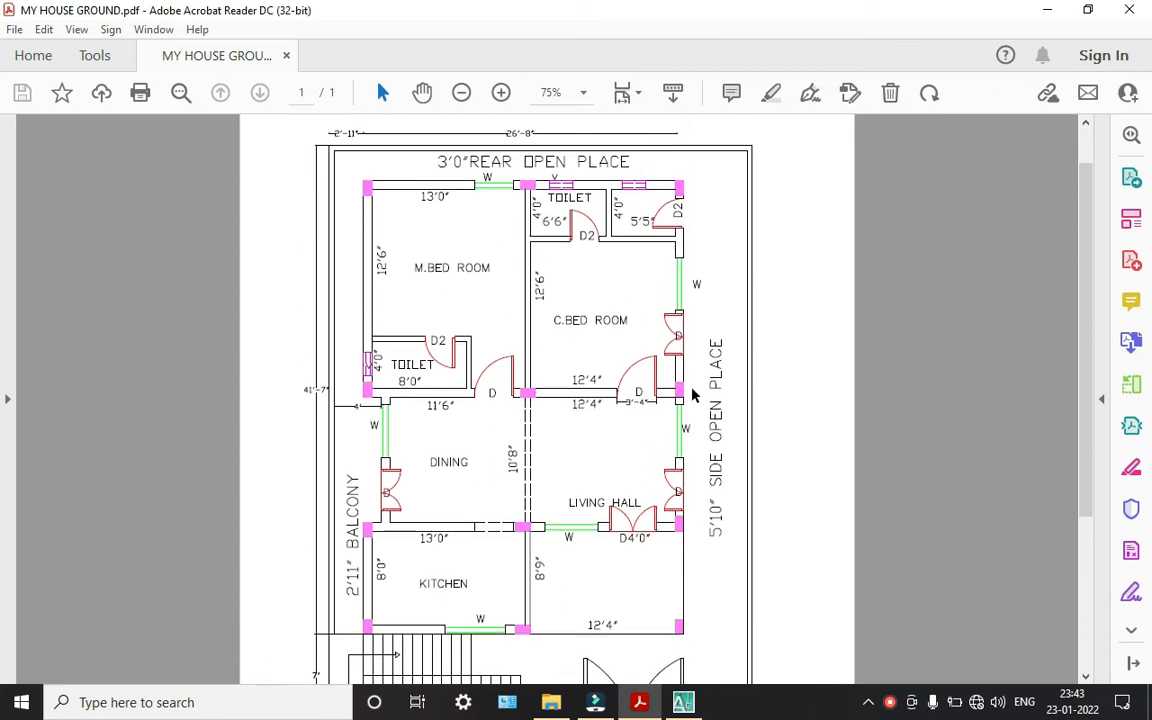
scroll(640, 280, "up", 1)
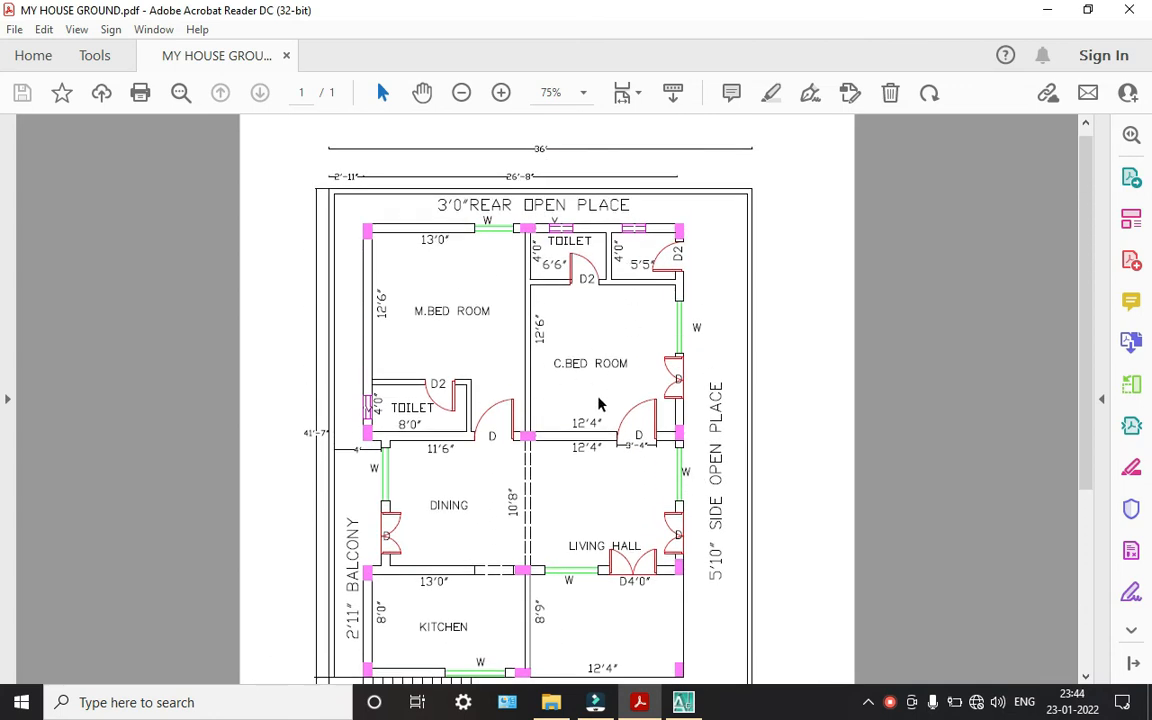
scroll(585, 410, "up", 1)
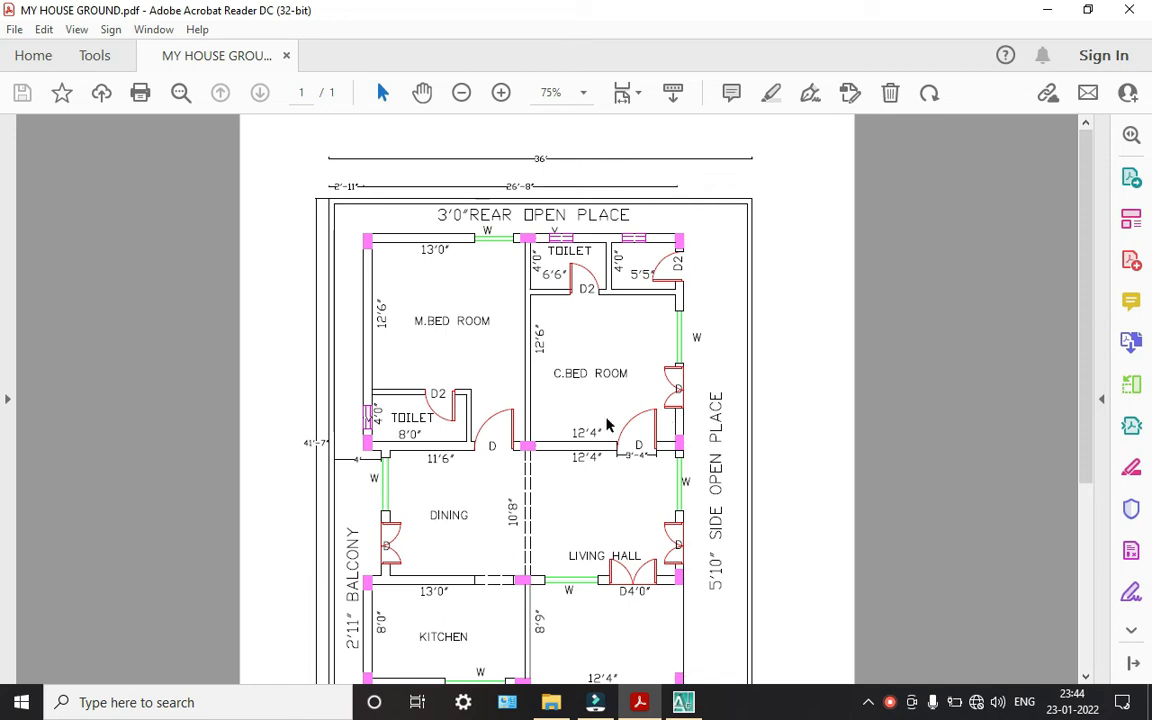
mouse_move(683, 702)
left_click(697, 643)
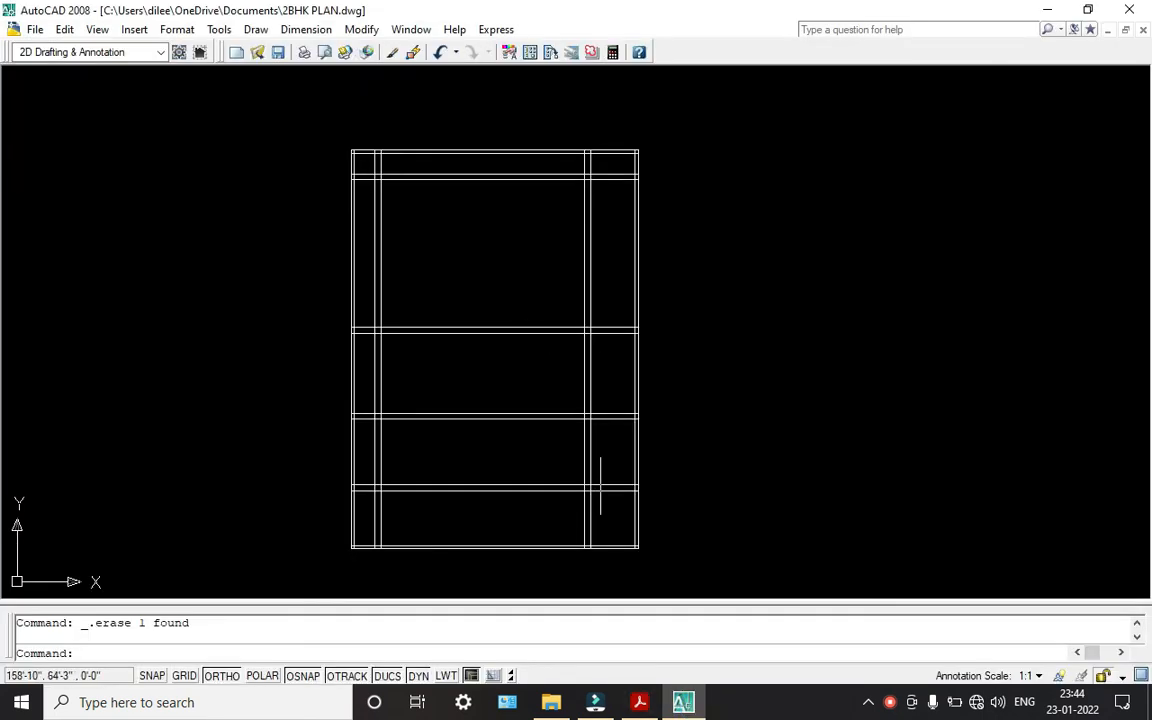
key("alt+Tab")
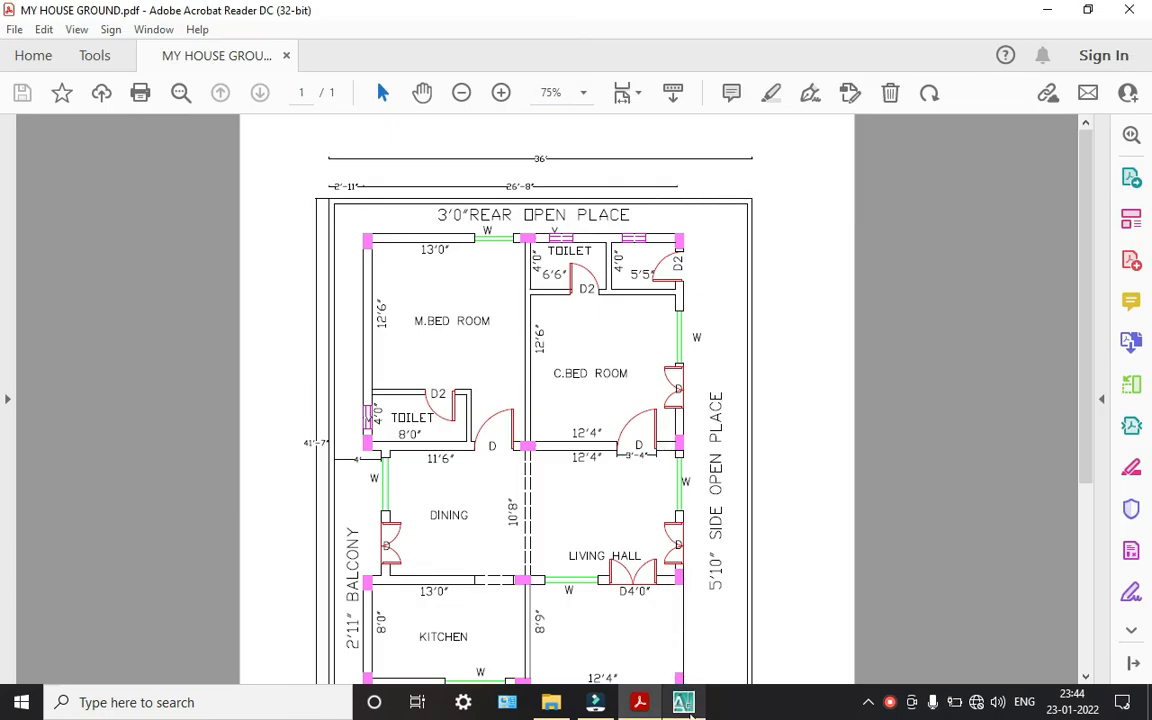
key("alt+Tab")
- Offset the inner line of the building's right side wall 12'4" to the left for the central wall
type("o")
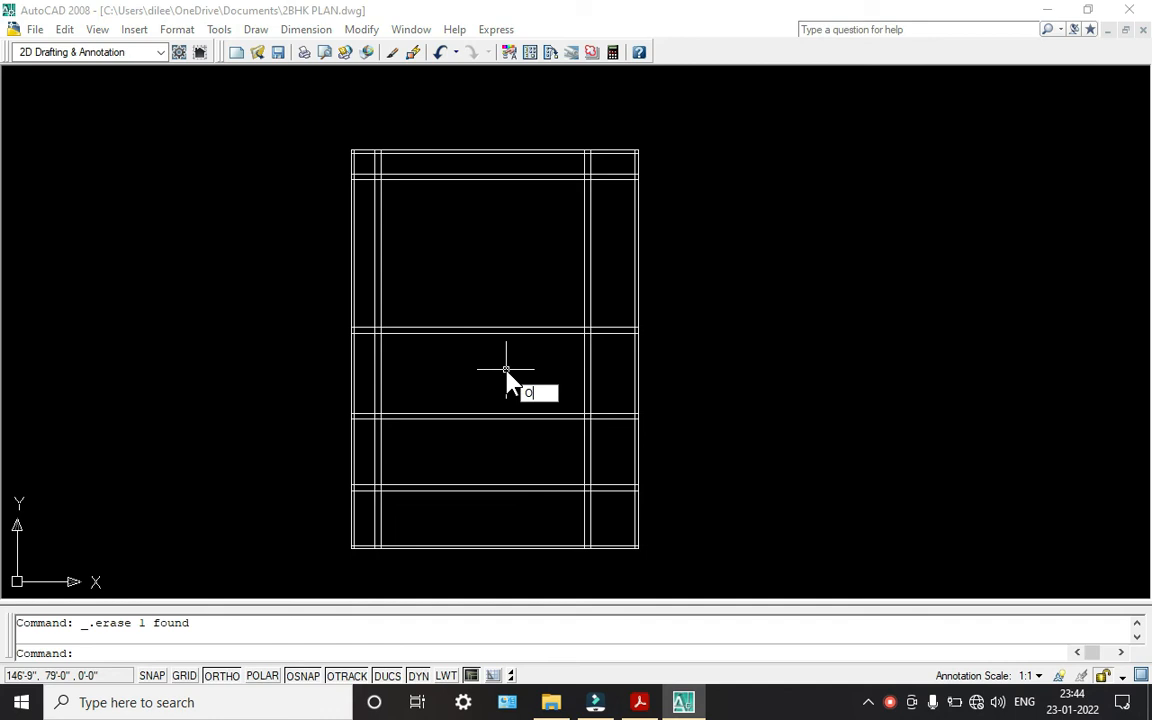
key("Return")
type("1")
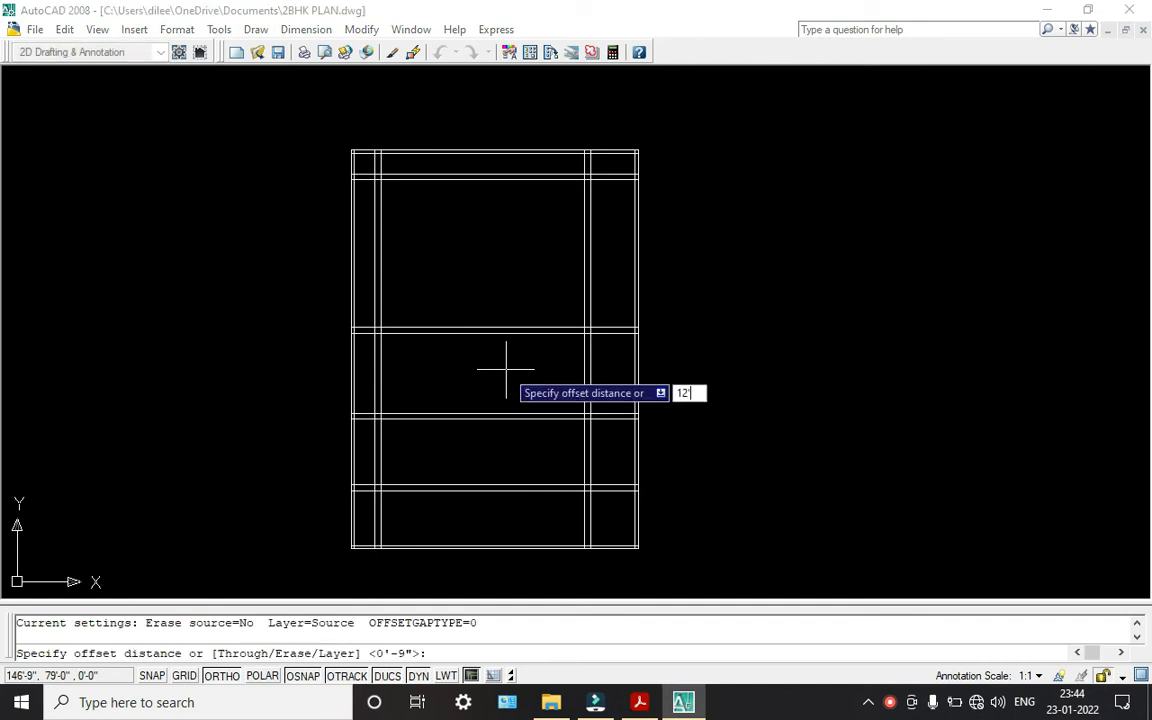
type("2'4\"")
key("Return")
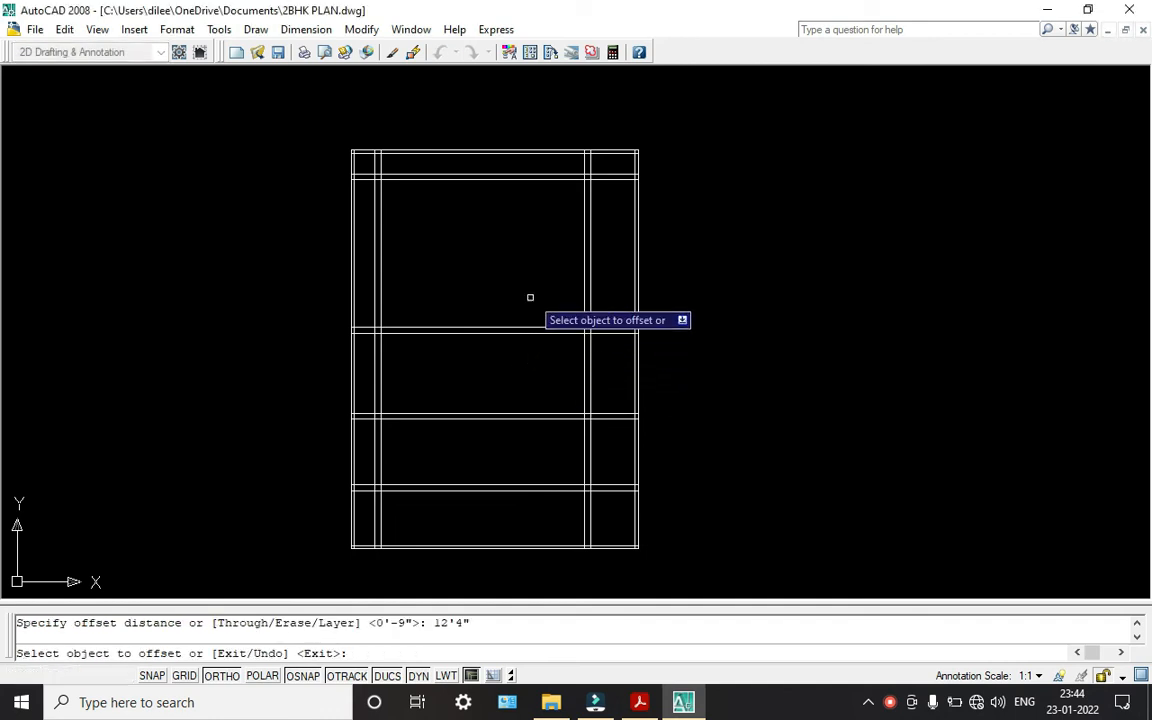
scroll(565, 275, "up", 3)
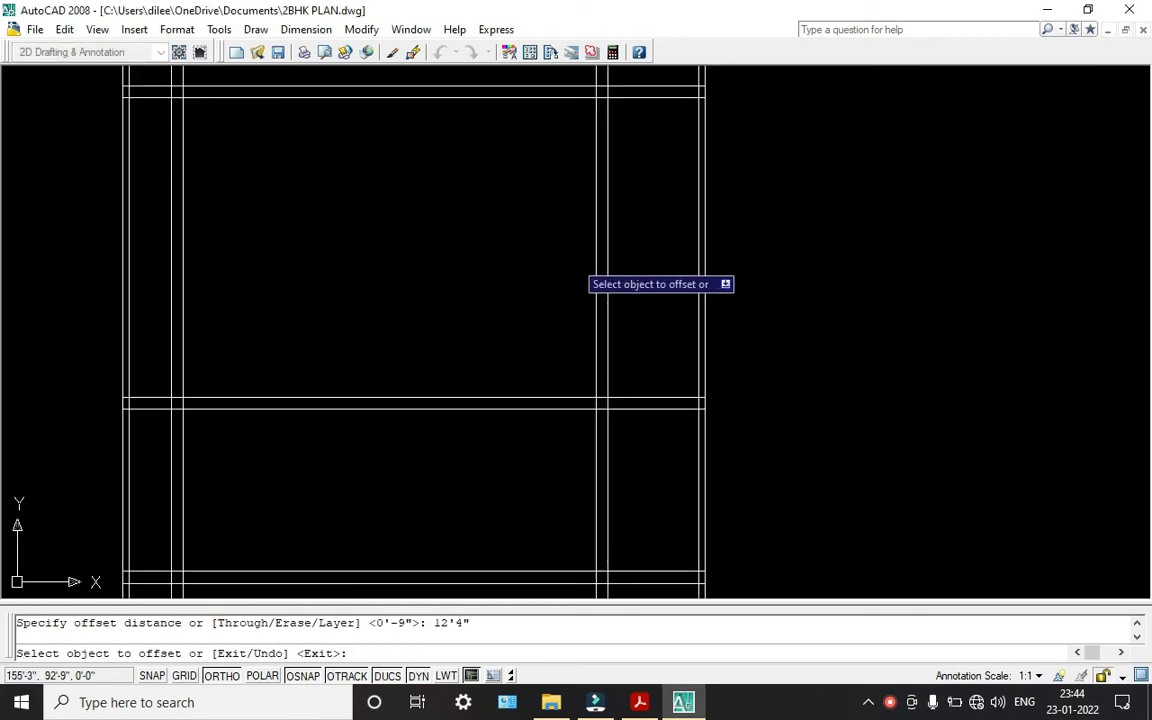
left_click(595, 305)
left_click(502, 315)
scroll(502, 315, "down", 2)
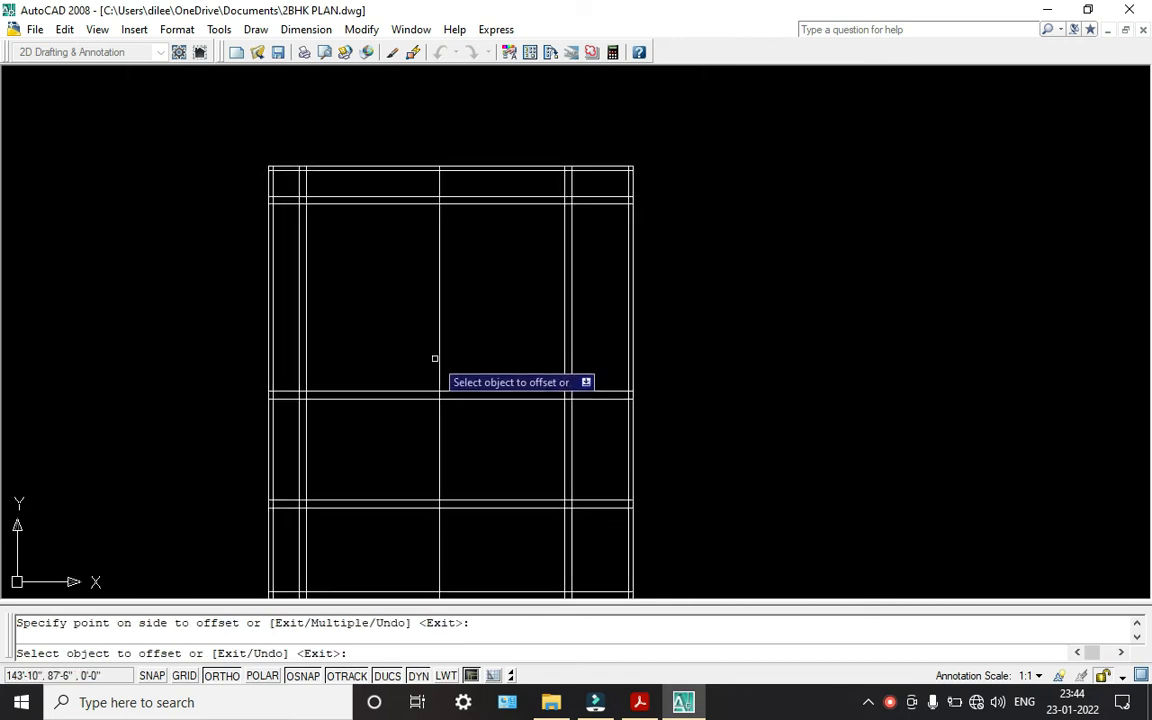
key("Escape")
- Offset the new central vertical line 4.5" to the left to give the central wall its thickness
middle_click_drag(360, 380, 429, 383)
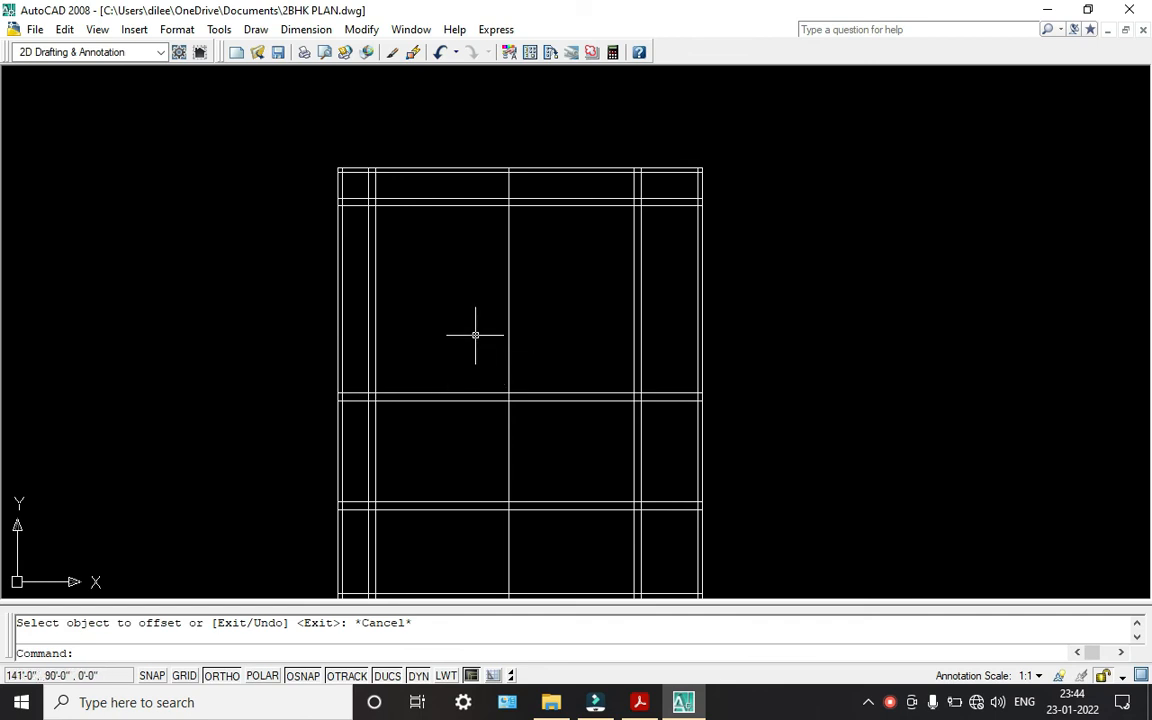
type("o")
key("Return")
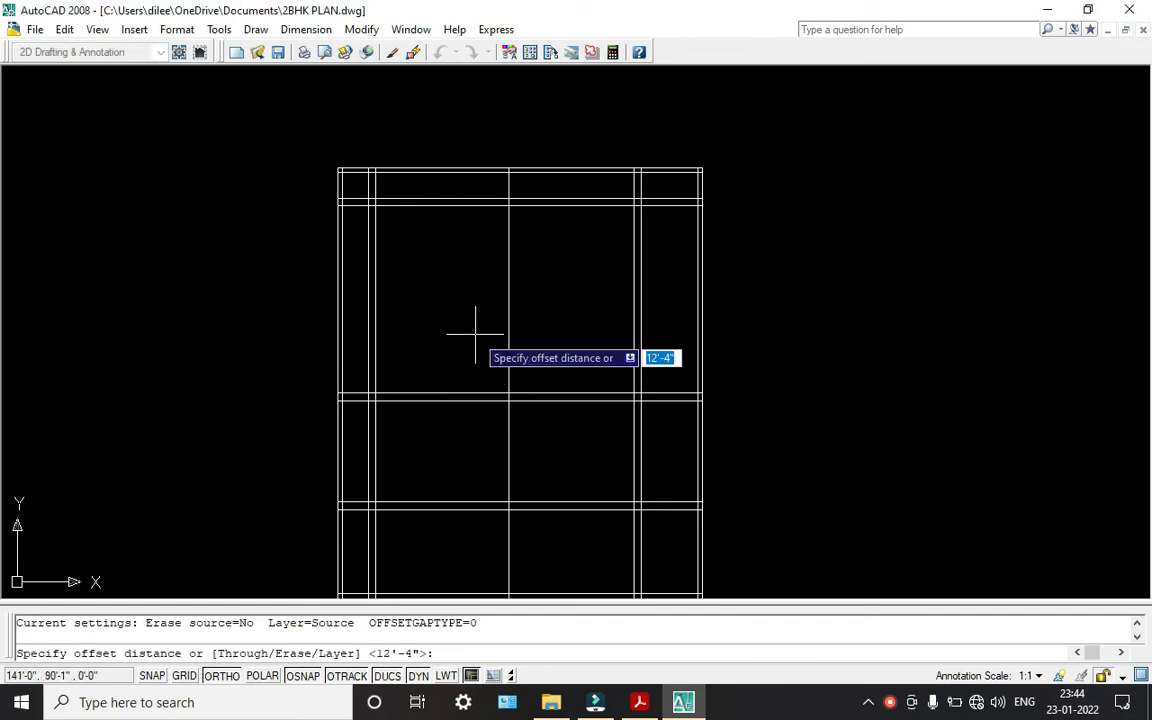
type("4.")
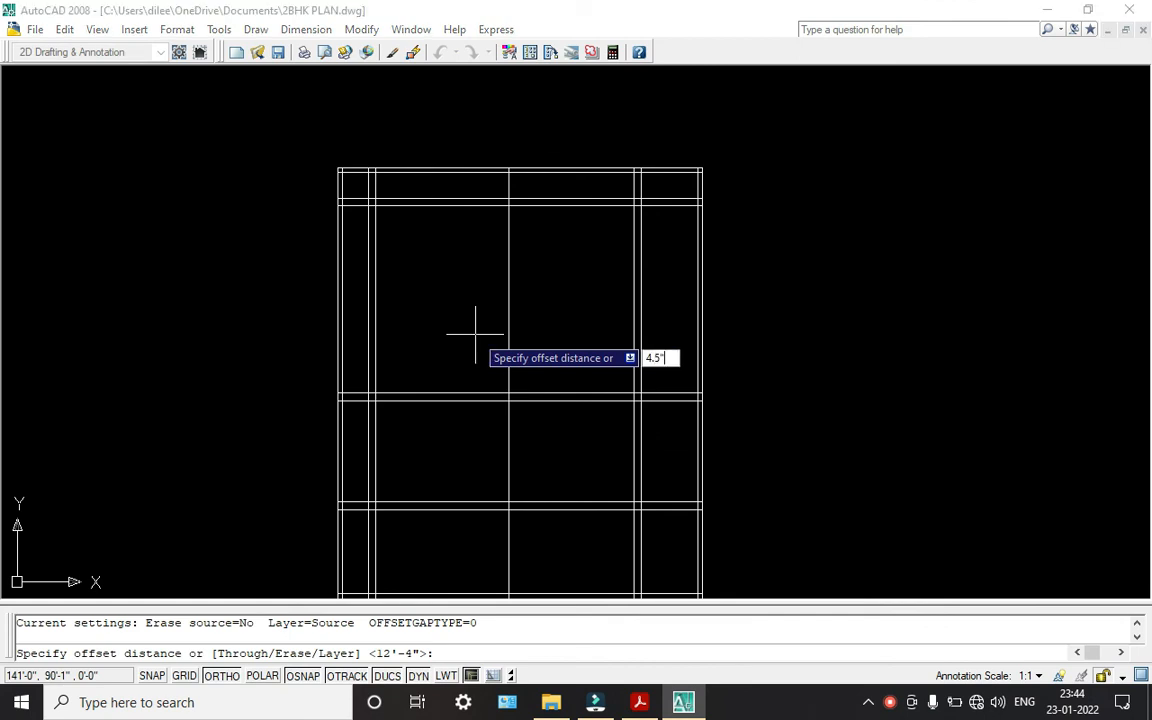
type("5\"")
key("Return")
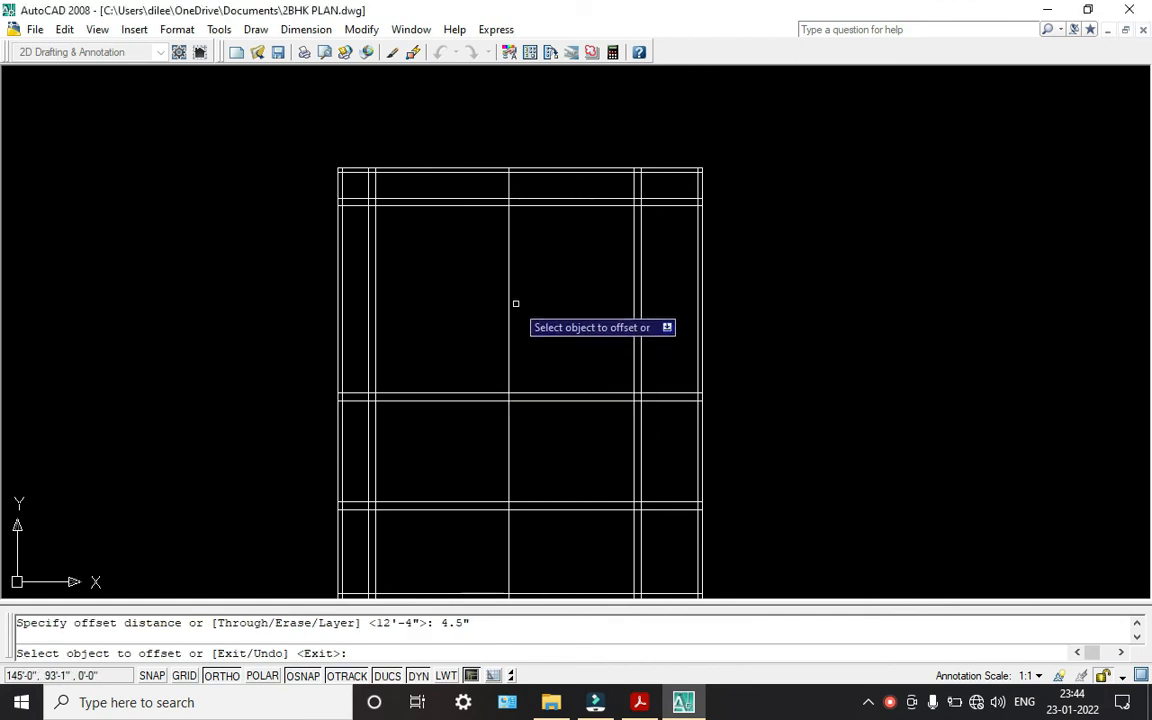
left_click(510, 303)
left_click(494, 313)
scroll(531, 335, "down", 2)
key("Escape")
- Trim the wall lines crossing the rear open space and the rear wall's extensions into the left side strip
scroll(533, 372, "up", 3)
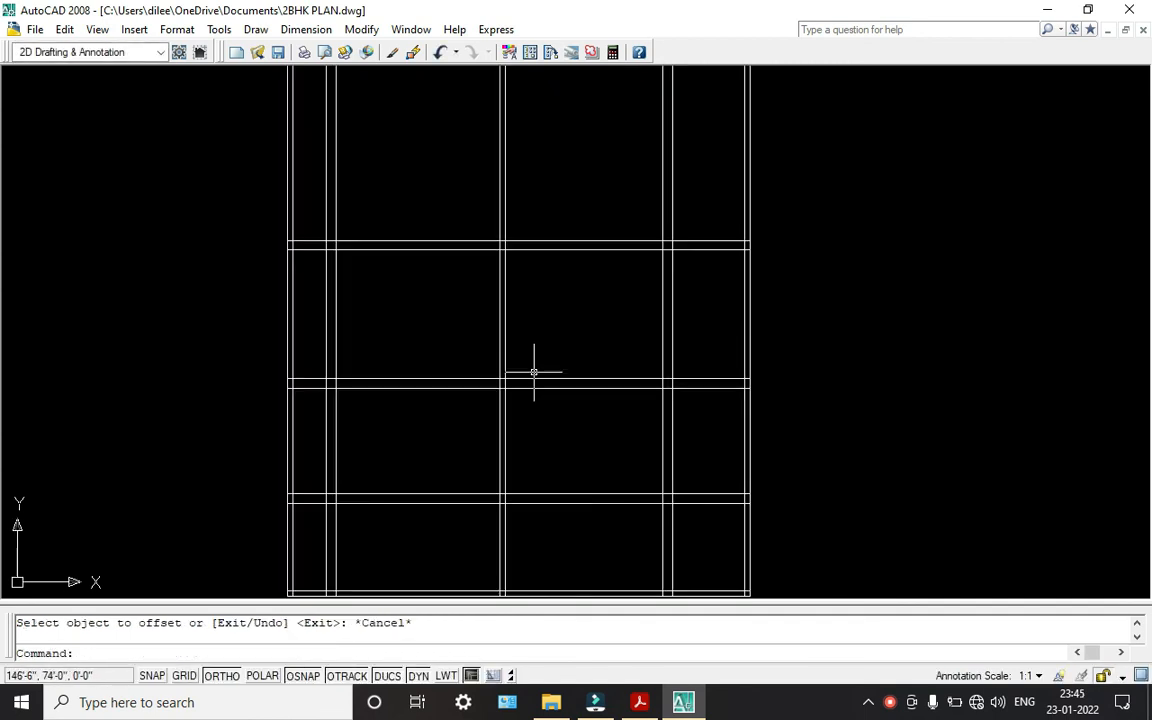
type("tr")
key("Return")
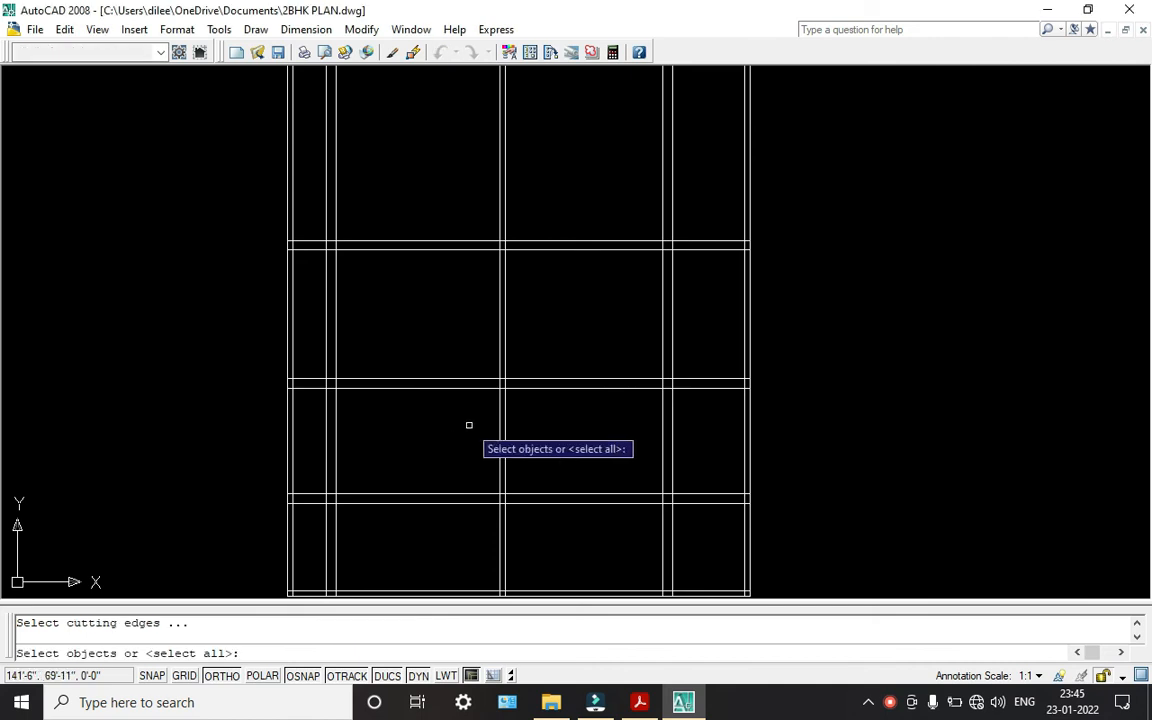
key("Return")
middle_click_drag(456, 236, 500, 415)
scroll(352, 174, "up", 5)
middle_click_drag(347, 177, 353, 299)
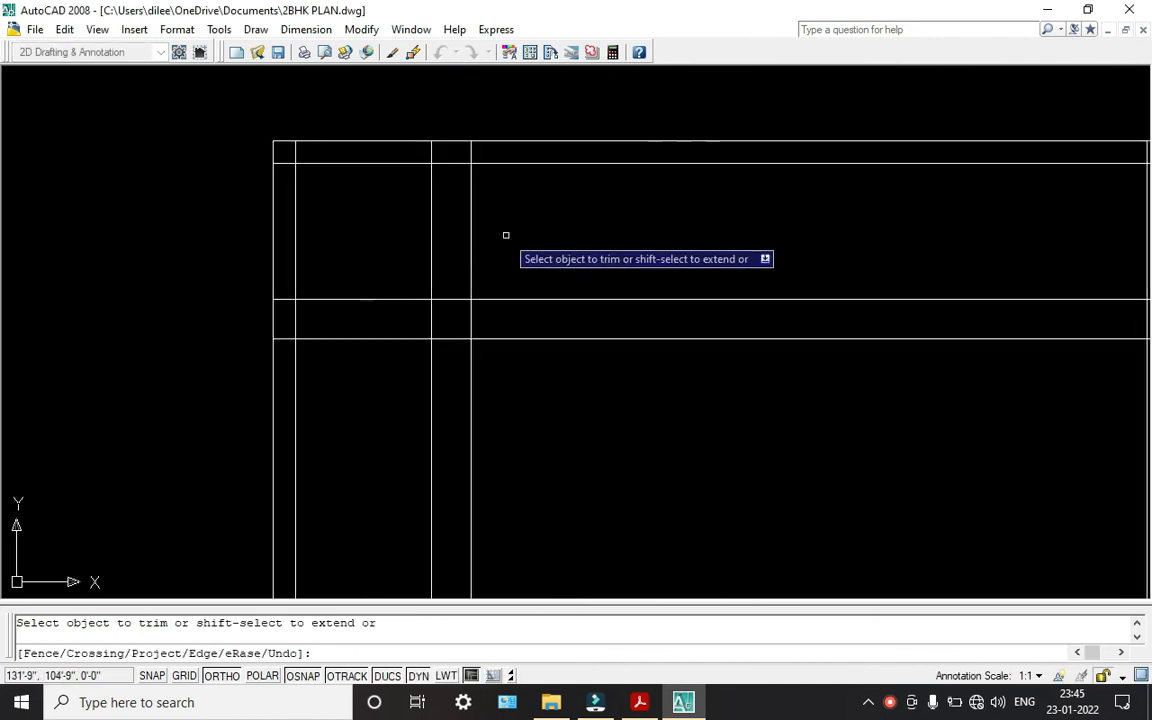
left_click(520, 233)
left_click(416, 220)
scroll(607, 289, "down", 3)
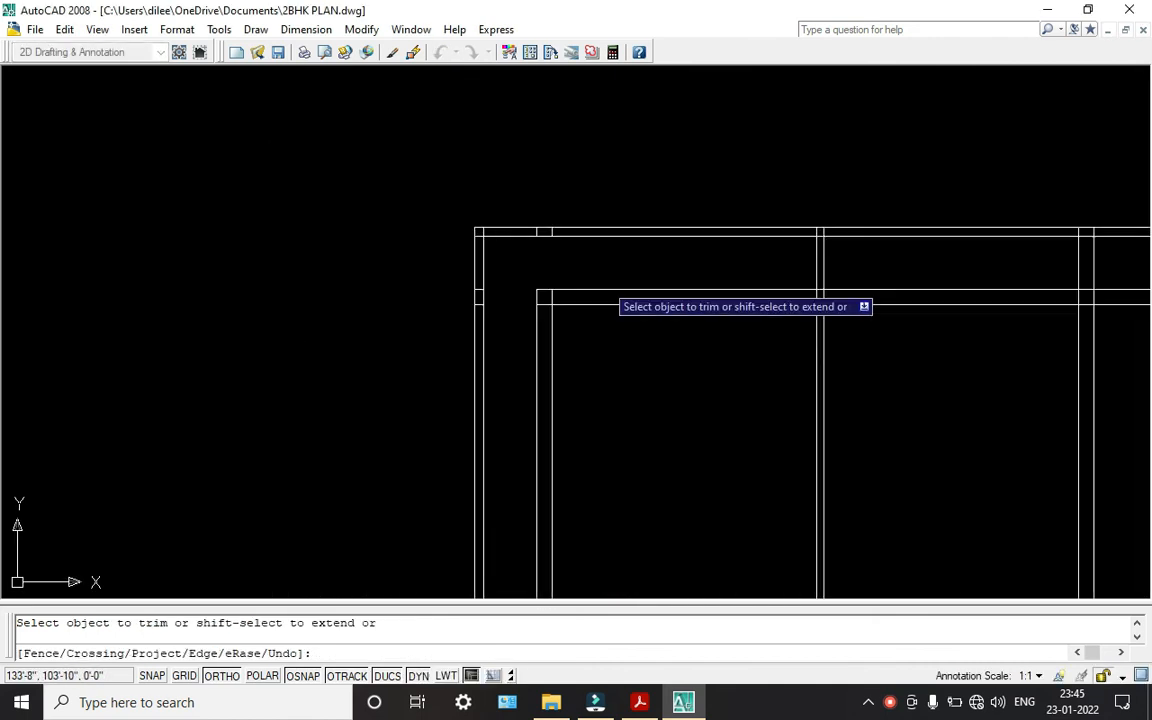
middle_click_drag(607, 289, 396, 310)
left_click(565, 284)
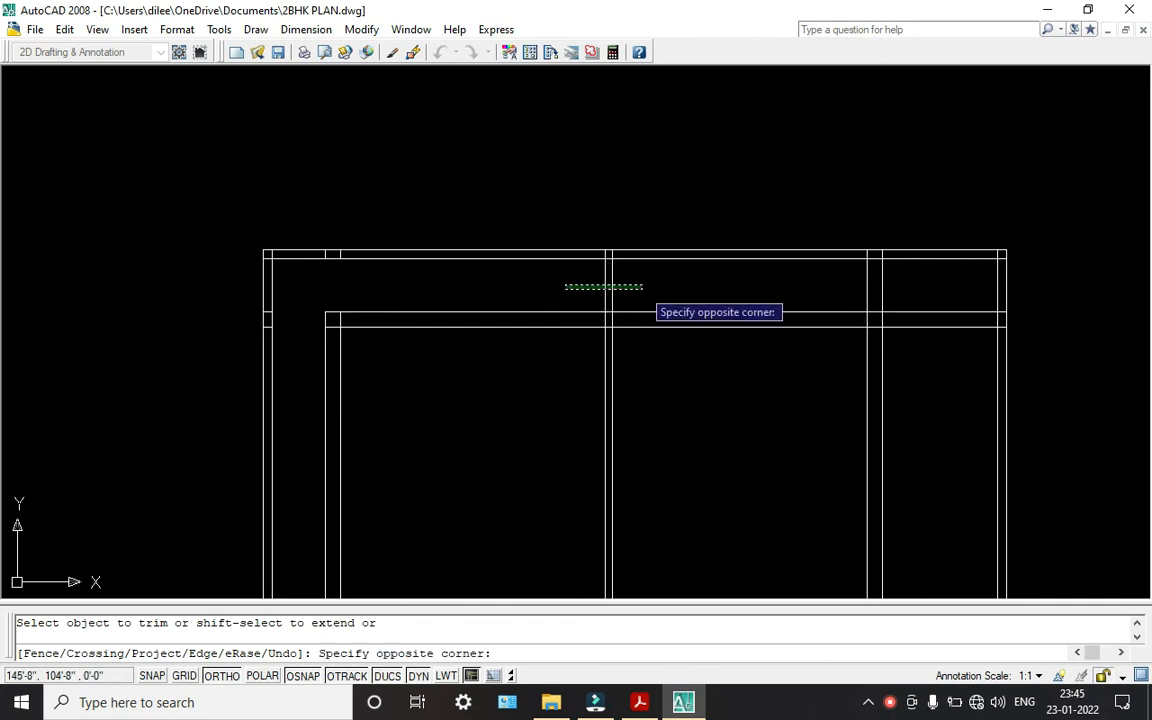
left_click(643, 287)
- Trim the horizontal wall lines that extend across the right side open space to the plot boundary
left_click(955, 292)
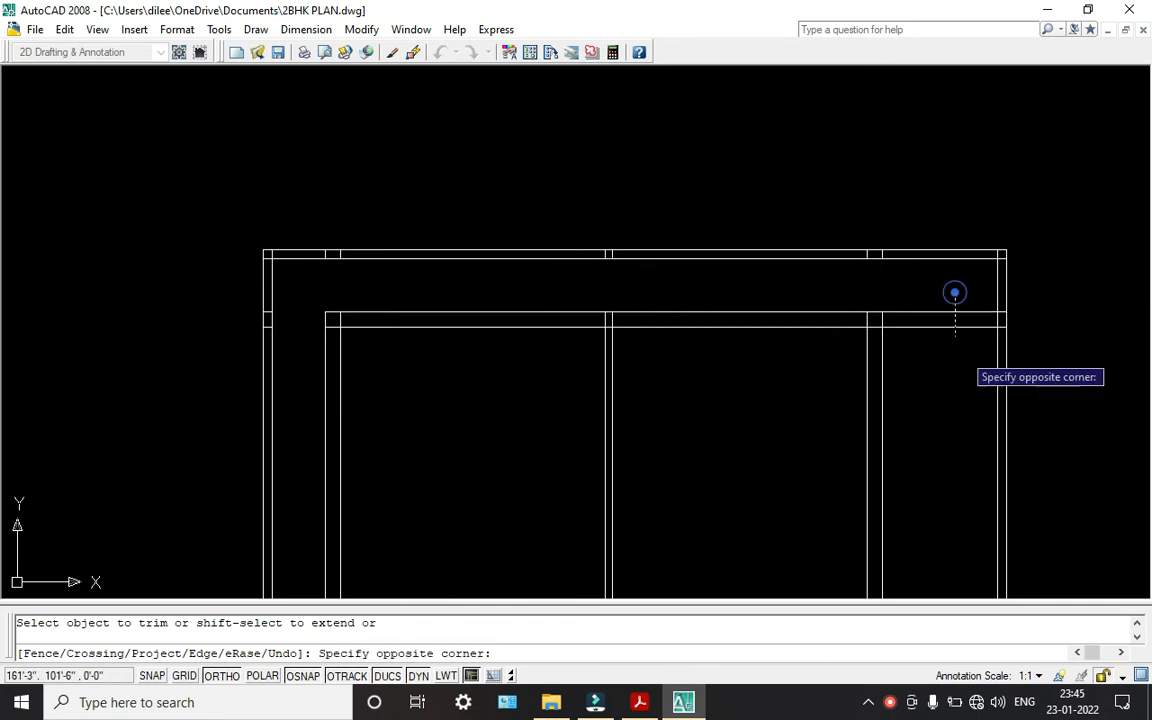
scroll(960, 370, "up", 6)
left_click(801, 352)
scroll(831, 431, "down", 8)
middle_click_drag(831, 431, 739, 152)
scroll(725, 307, "up", 9)
left_click(754, 252)
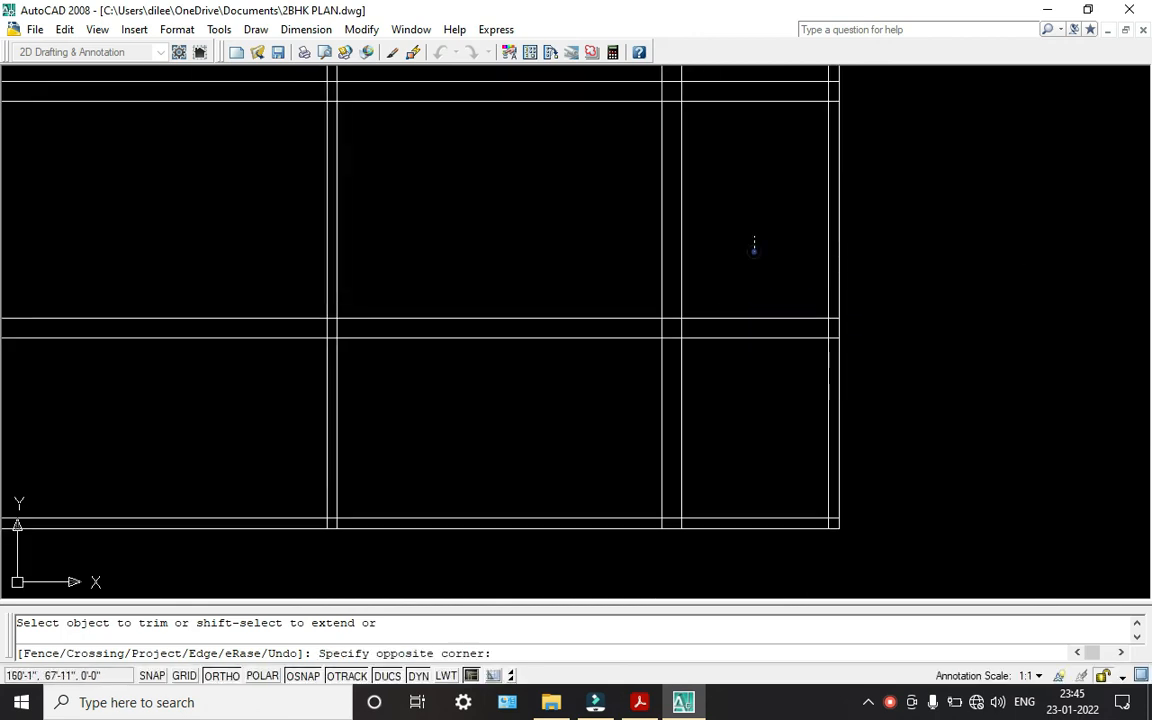
left_click(741, 75)
- Trim the vertical wall lines that cross the open space between the building's front wall and the front boundary
left_click(754, 430)
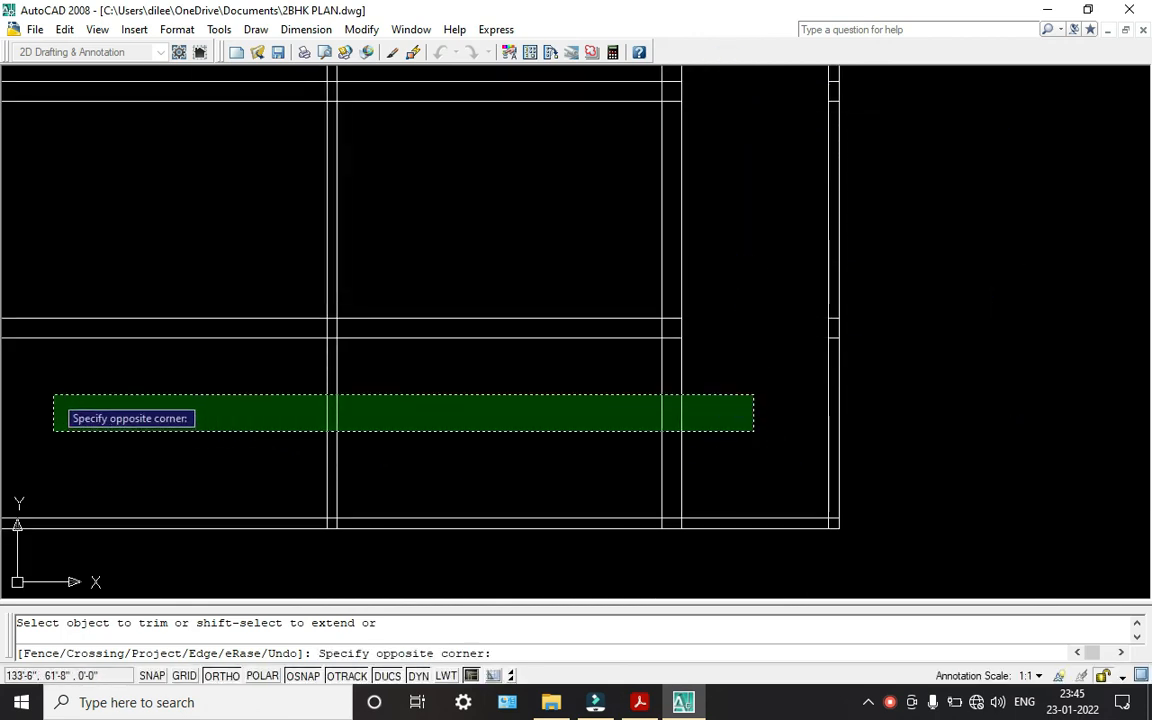
left_click(53, 395)
scroll(78, 403, "down", 4)
middle_click_drag(94, 409, 405, 437)
left_click(437, 471)
left_click(353, 460)
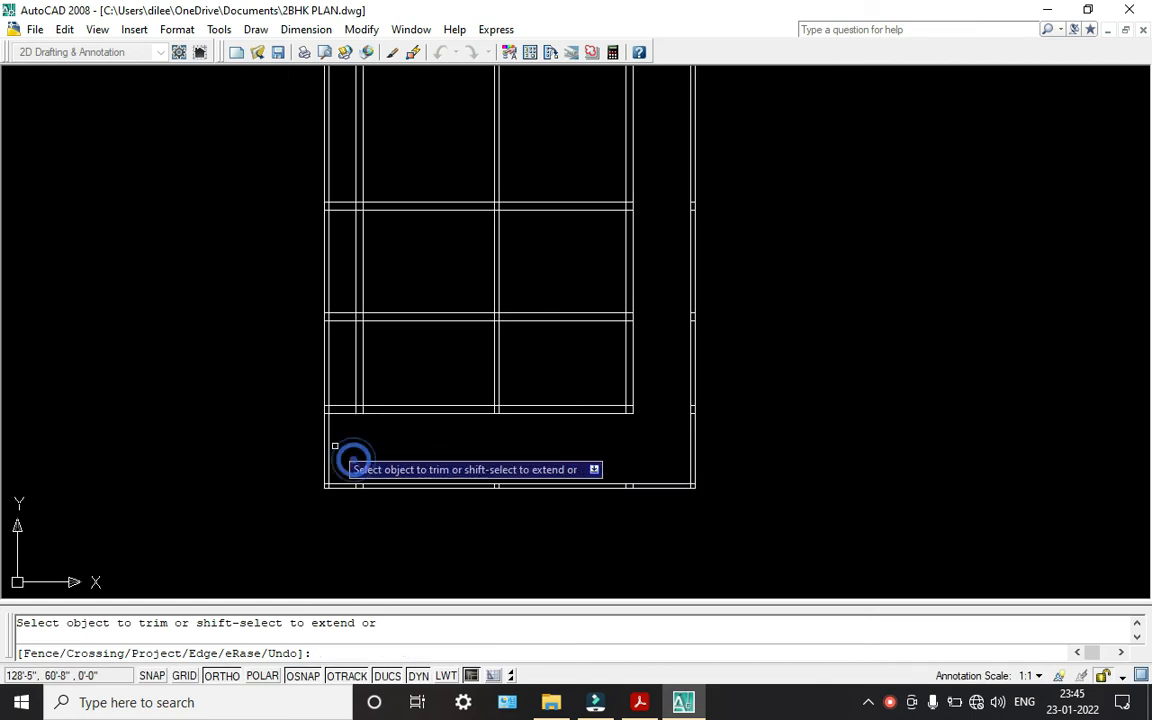
- Trim the remaining horizontal wall lines that extend across the left balcony strip to the plot boundary
scroll(353, 460, "up", 5)
left_click(368, 435)
left_click(379, 97)
scroll(379, 97, "down", 2)
middle_click_drag(380, 110, 445, 553)
left_click(454, 453)
left_click(429, 347)
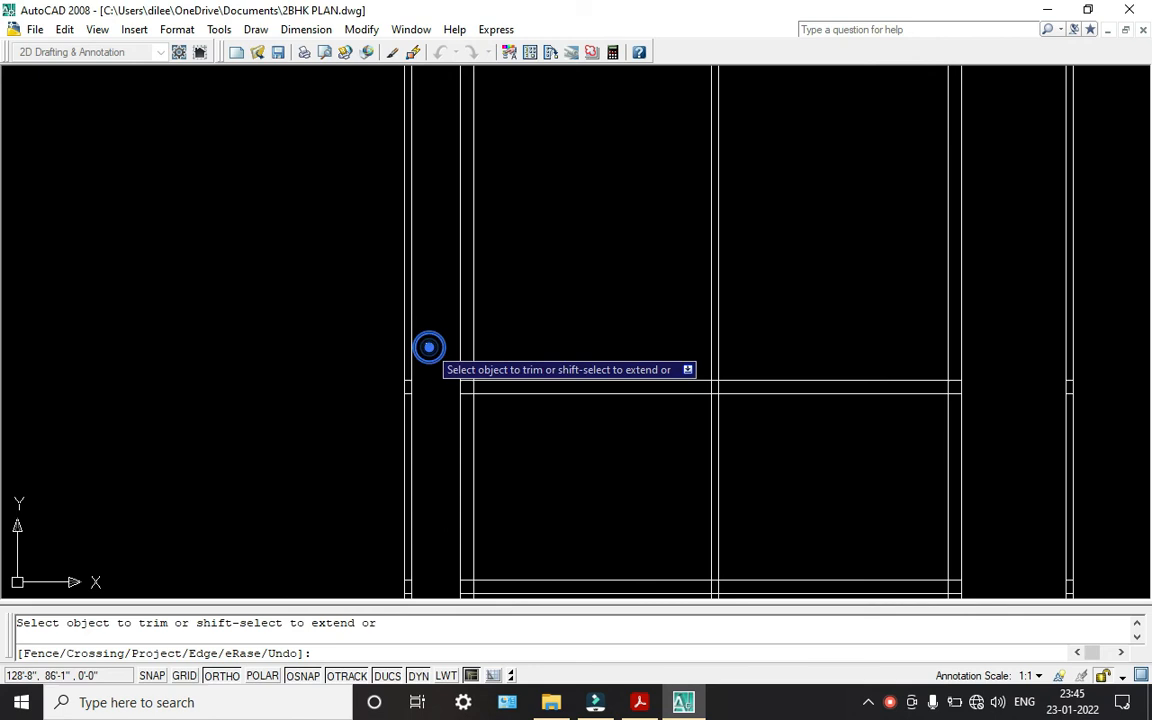
scroll(429, 347, "down", 4)
scroll(547, 366, "up", 3)
middle_click_drag(550, 368, 572, 560)
middle_click_drag(301, 209, 323, 194)
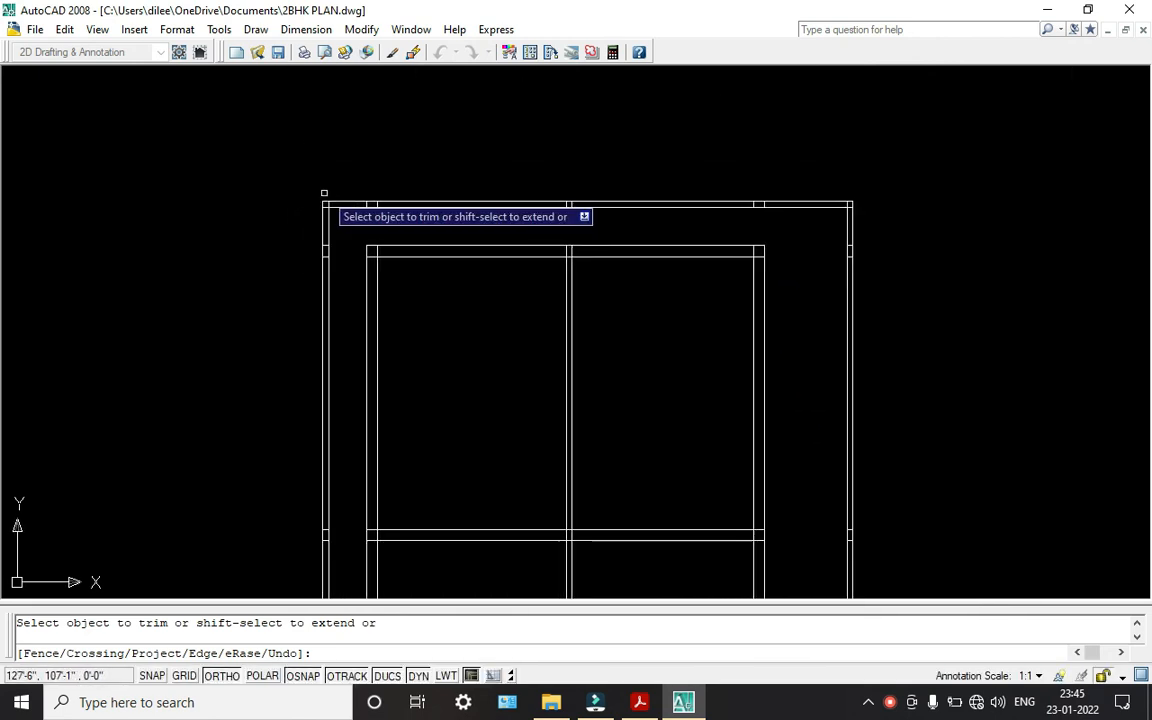
scroll(323, 194, "up", 3)
key("Escape")
- Erase the leftover short vertical segments inside the rear boundary wall
left_click(360, 177)
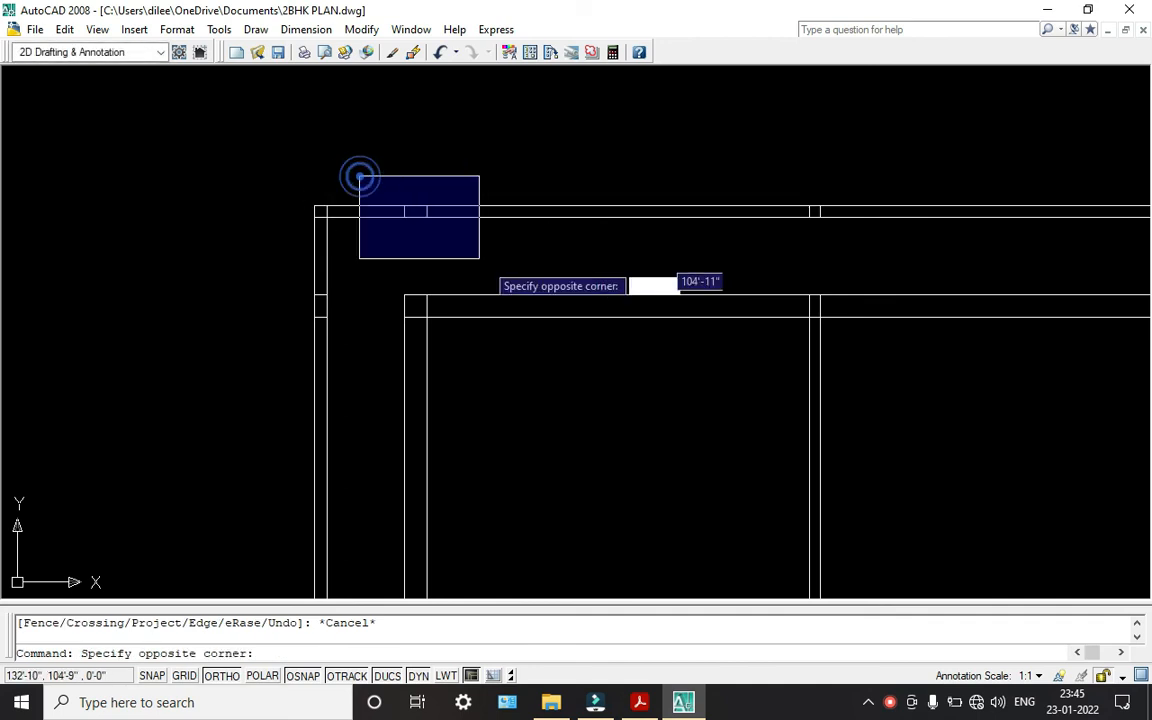
left_click(479, 258)
key("Delete")
left_click(692, 160)
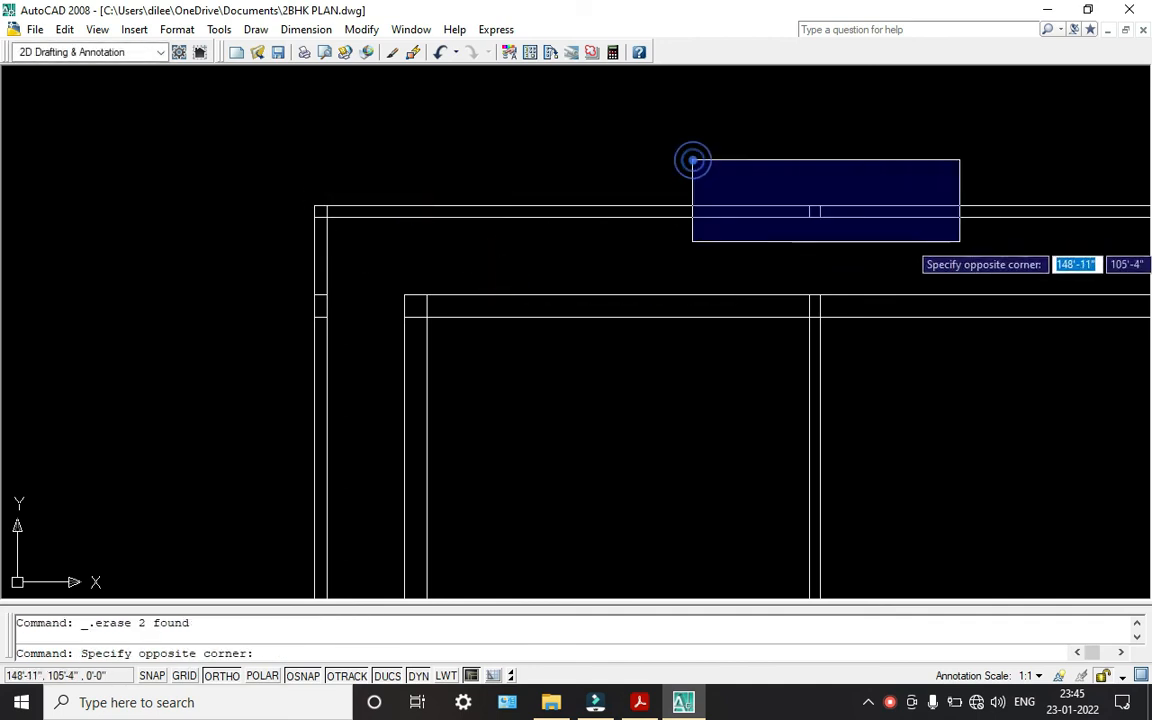
left_click(960, 241)
middle_click_drag(964, 239, 546, 223)
key("Delete")
left_click(603, 104)
left_click(853, 224)
key("Delete")
- Erase the leftover short horizontal segments inside the left boundary wall and the uppermost pair in the right boundary wall
left_click(945, 265)
left_click(1014, 320)
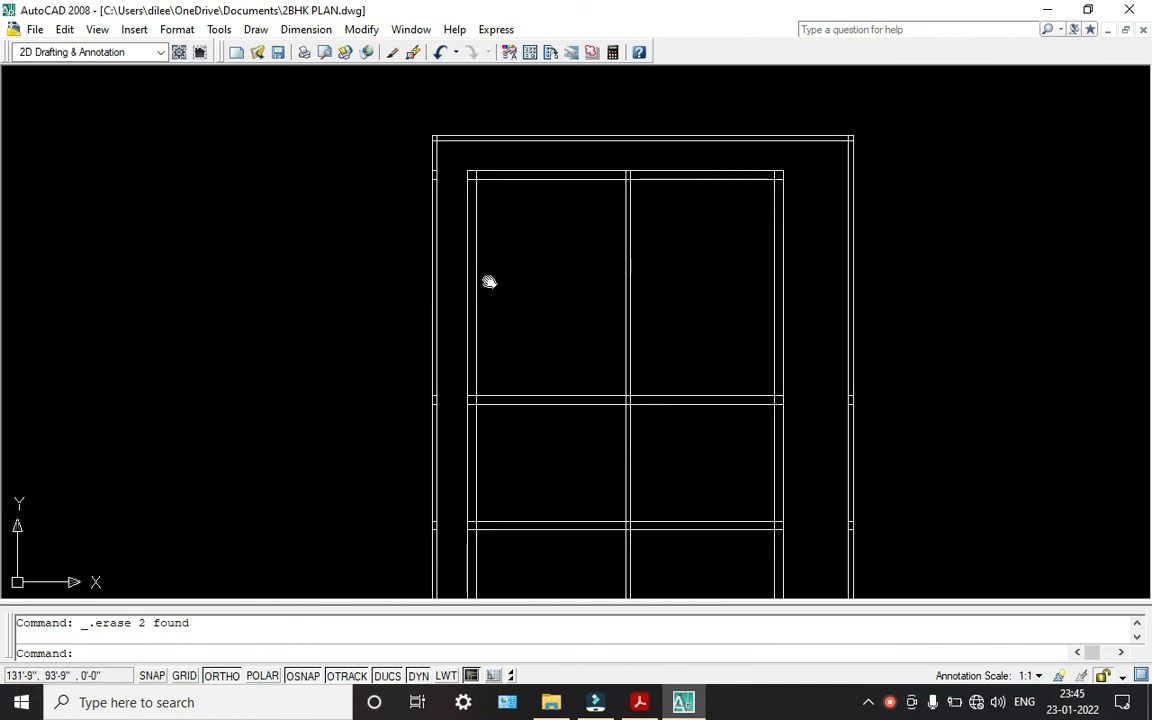
middle_click_drag(488, 278, 586, 197)
left_click(506, 72)
left_click(548, 140)
key("Delete")
left_click(508, 298)
left_click(550, 368)
key("Delete")
left_click(504, 432)
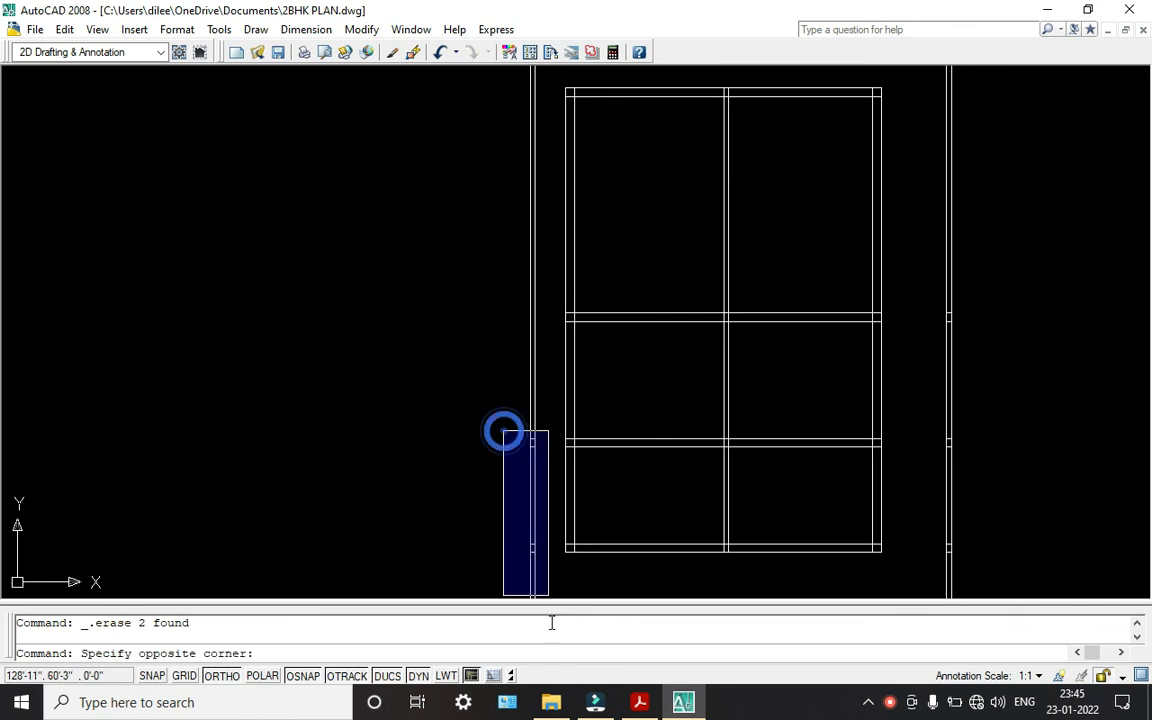
left_click(550, 570)
key("Delete")
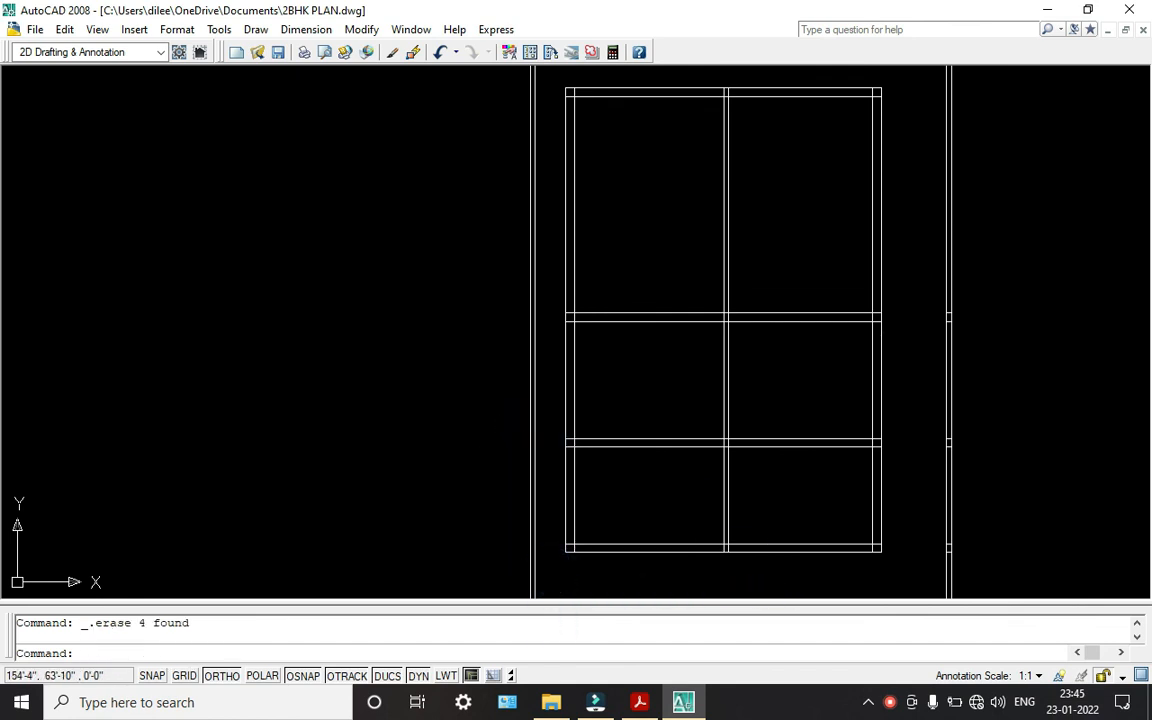
- Erase the remaining short horizontal segments inside the right boundary wall
left_click(931, 404)
left_click(1030, 591)
key("Delete")
left_click(926, 301)
left_click(990, 357)
key("Delete")
- Erase the leftover short vertical segments inside the front boundary wall
middle_click_drag(993, 360, 884, 180)
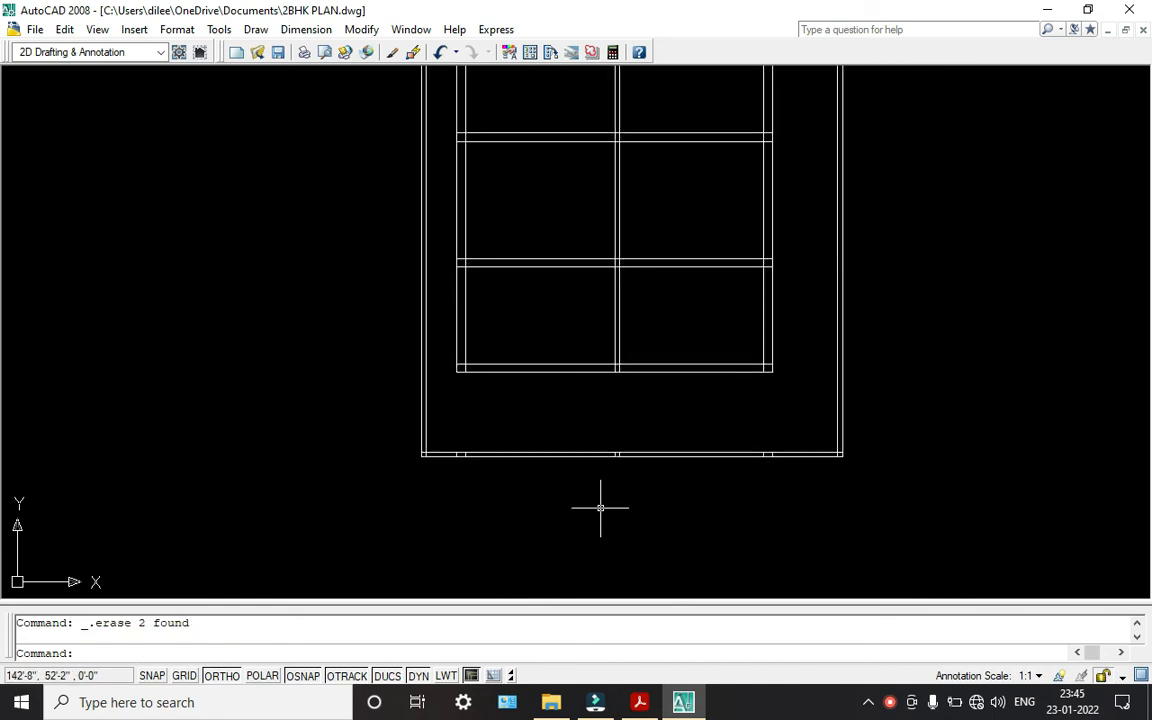
left_click(456, 429)
left_click(820, 520)
key("Delete")
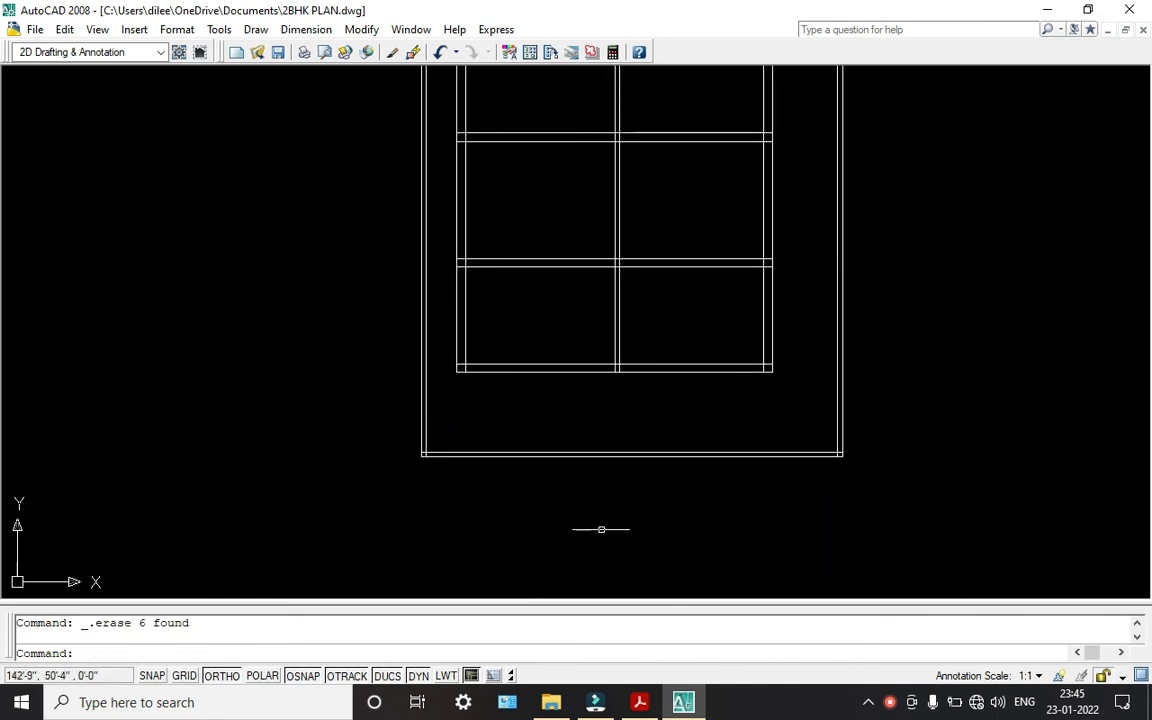
scroll(599, 527, "down", 4)
scroll(620, 430, "up", 3)
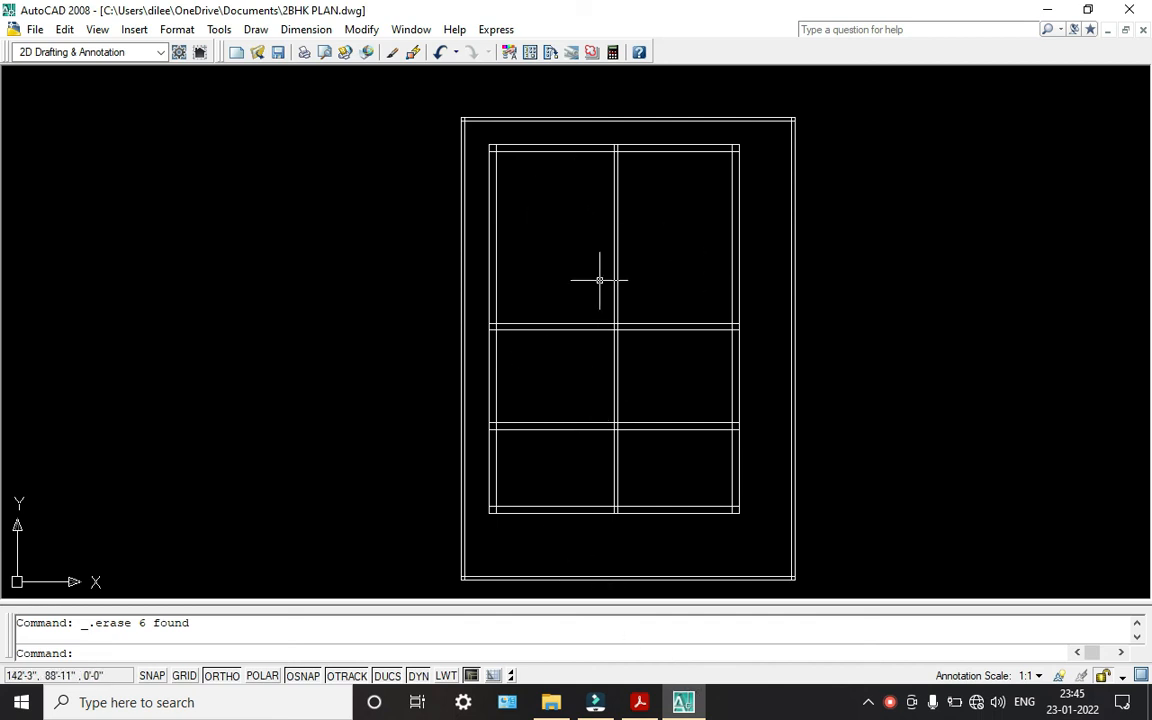
- Check the toilet depth in the reference PDF, and offset the upper line of the wall below the bedrooms 4' toward the rear in AutoCAD
left_click(639, 702)
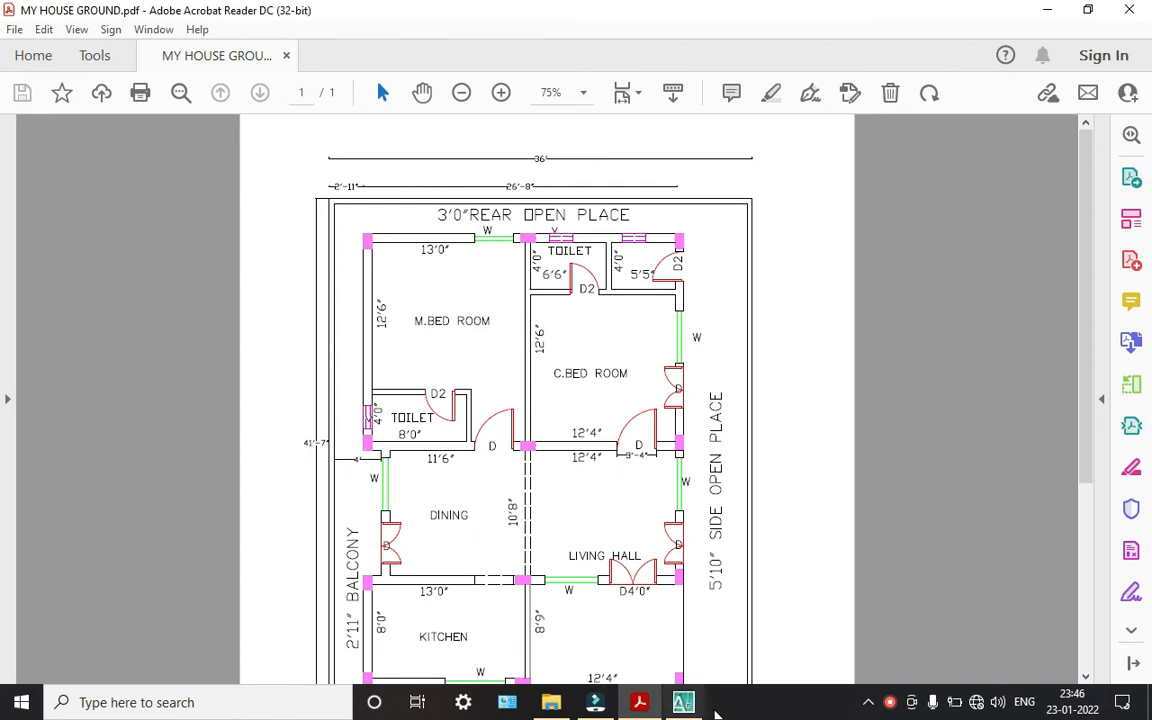
left_click(683, 702)
scroll(576, 323, "up", 2)
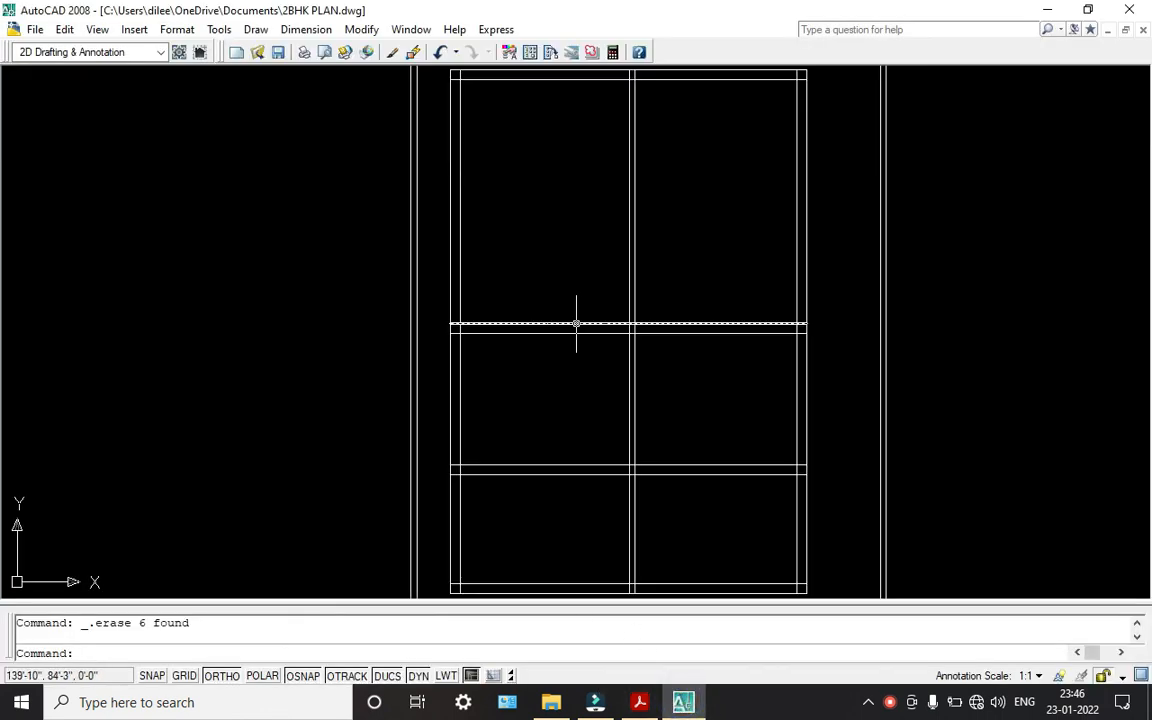
type("o")
key("Return")
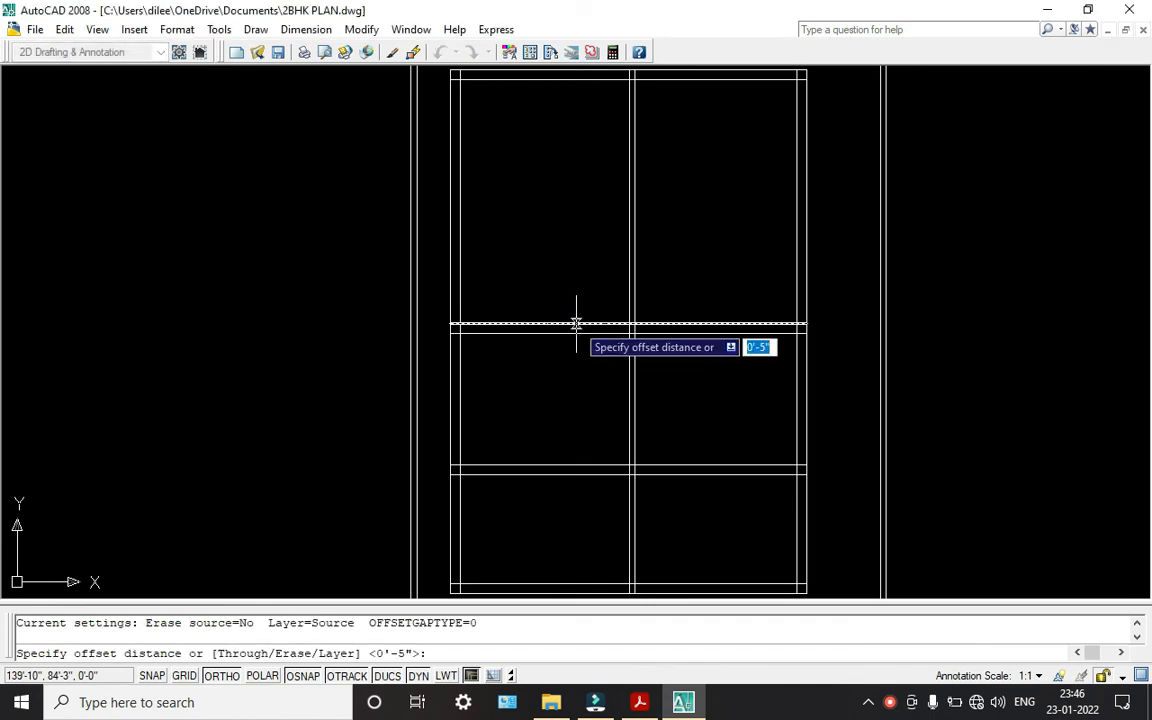
type("4")
key("Return")
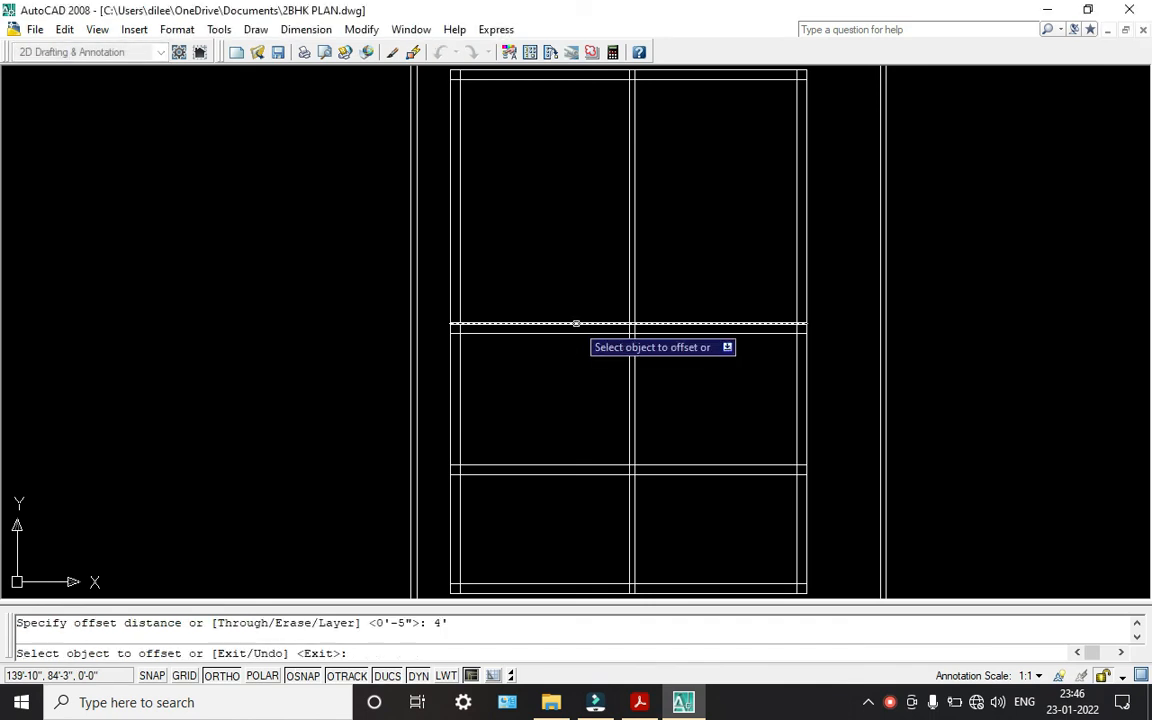
left_click(529, 324)
left_click(531, 282)
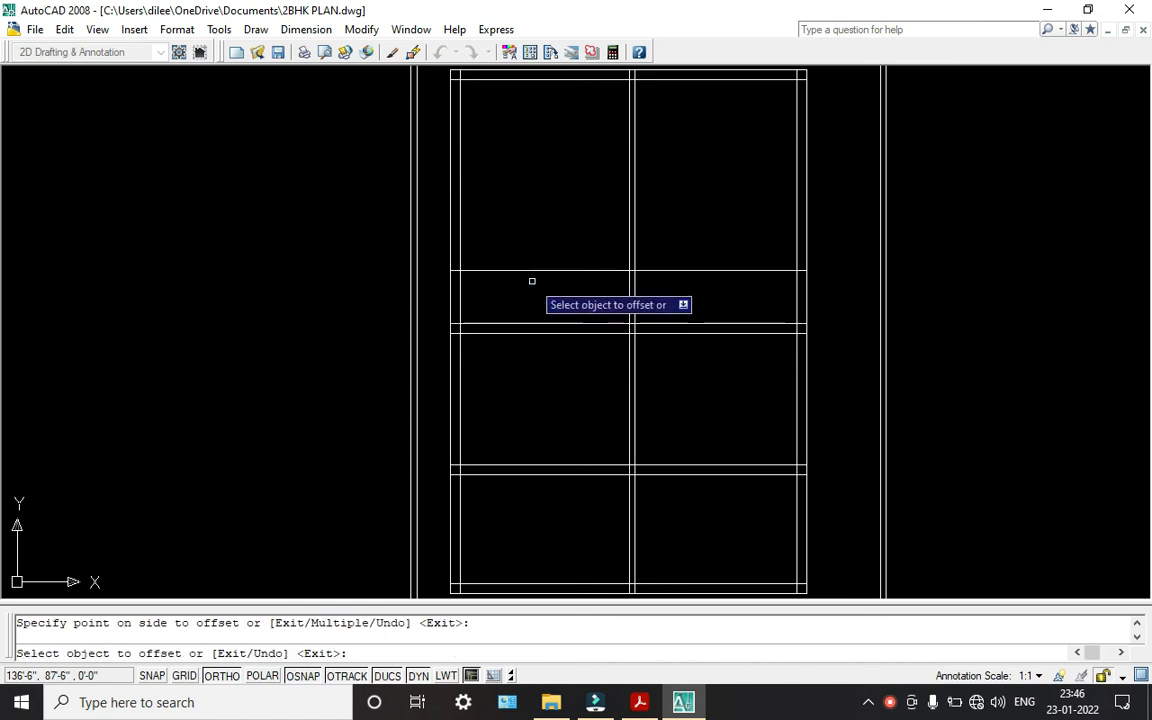
key("Return")
- Check the reference PDF for the rear toilets, and offset the rear wall's inner line 4' into the building in AutoCAD
left_click(640, 702)
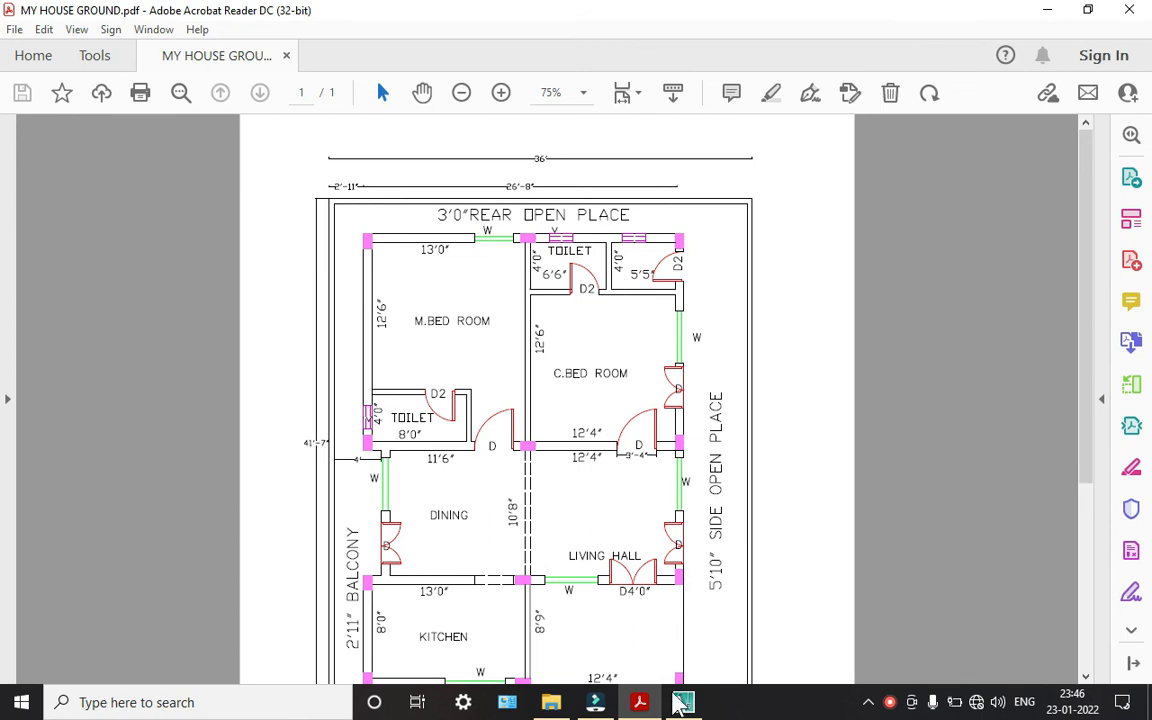
left_click(682, 702)
key("Return")
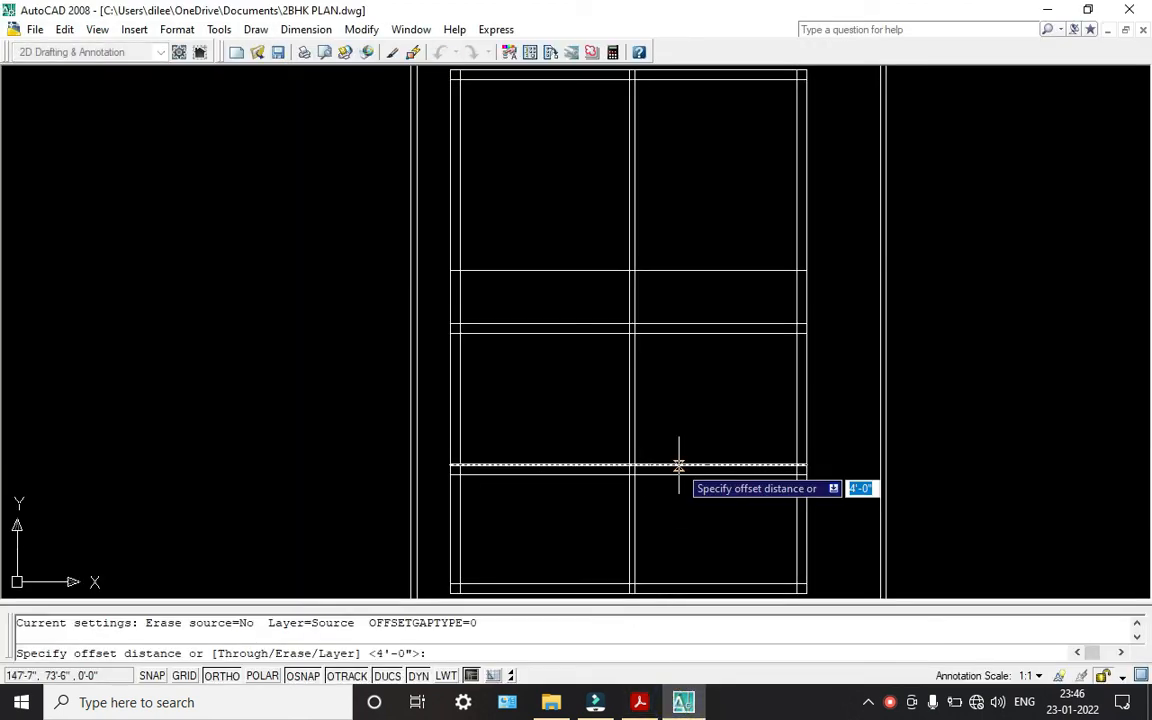
key("Return")
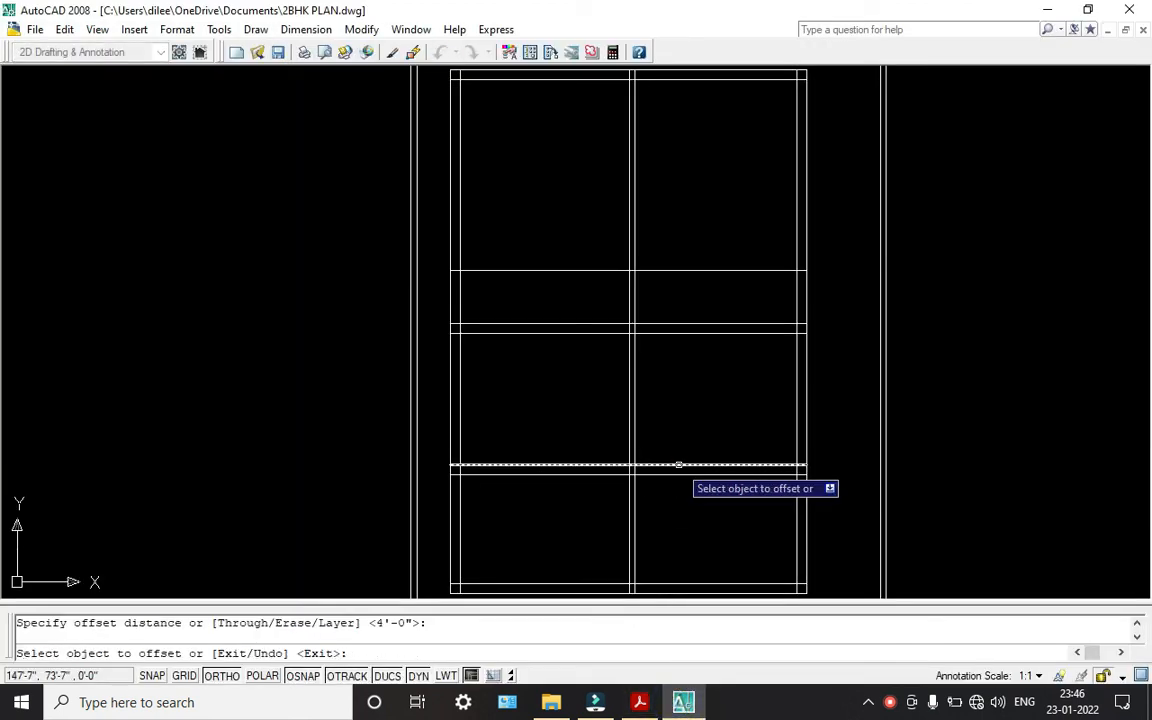
left_click(675, 72)
left_click(686, 136)
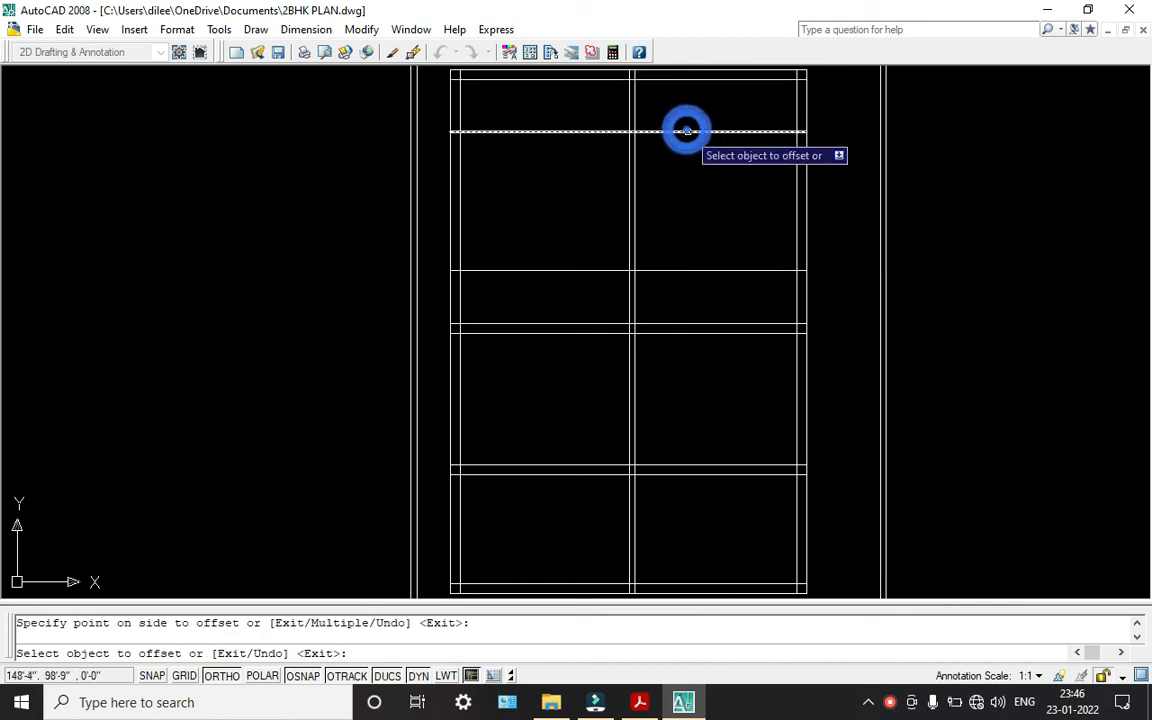
key("Return")
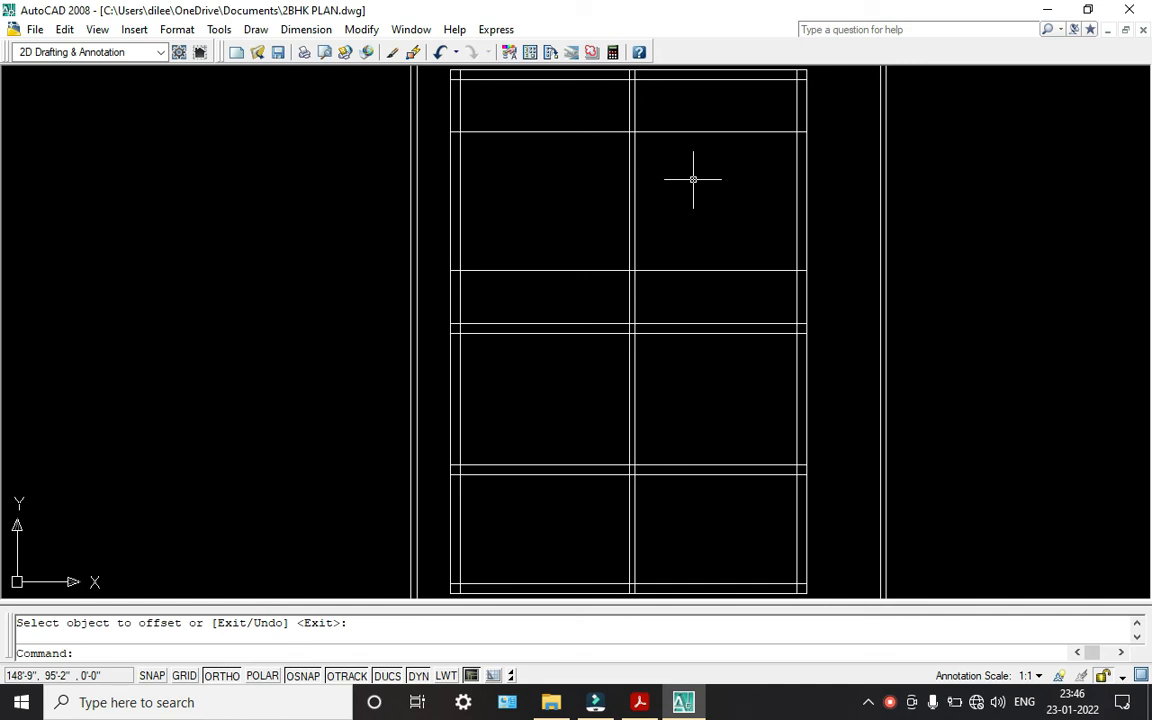
- Offset both new toilet lines 4.5" away from the toilets to give the partition walls their thickness
key("Return")
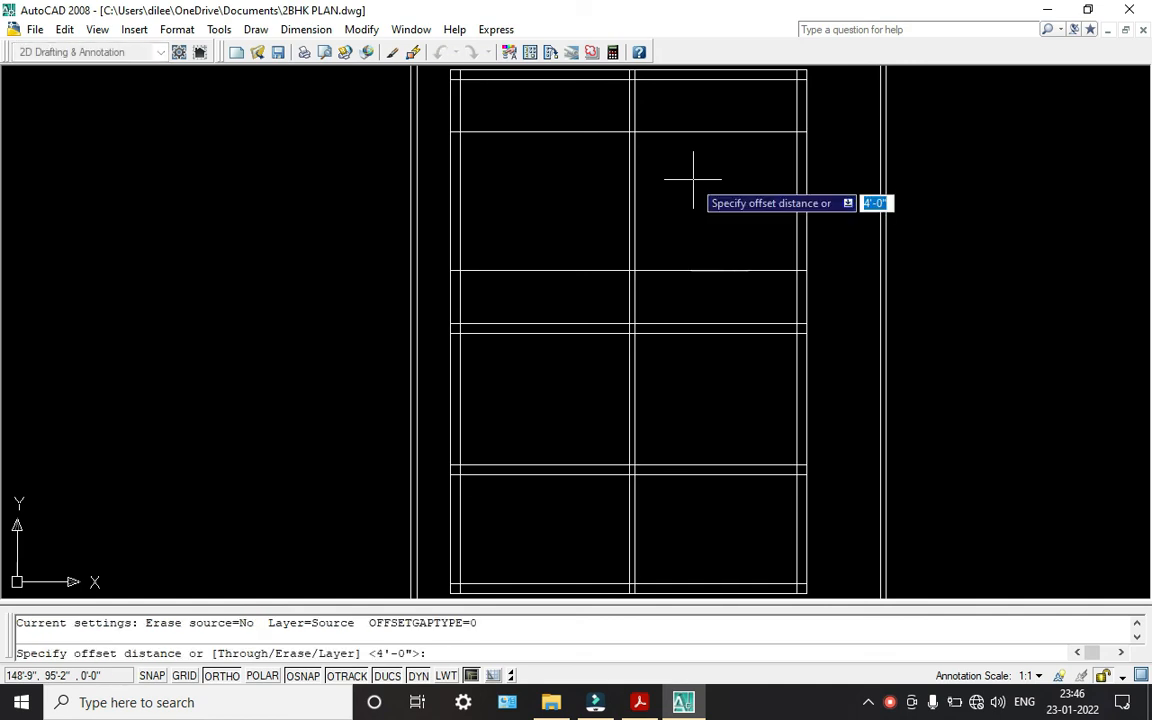
type("4.5")
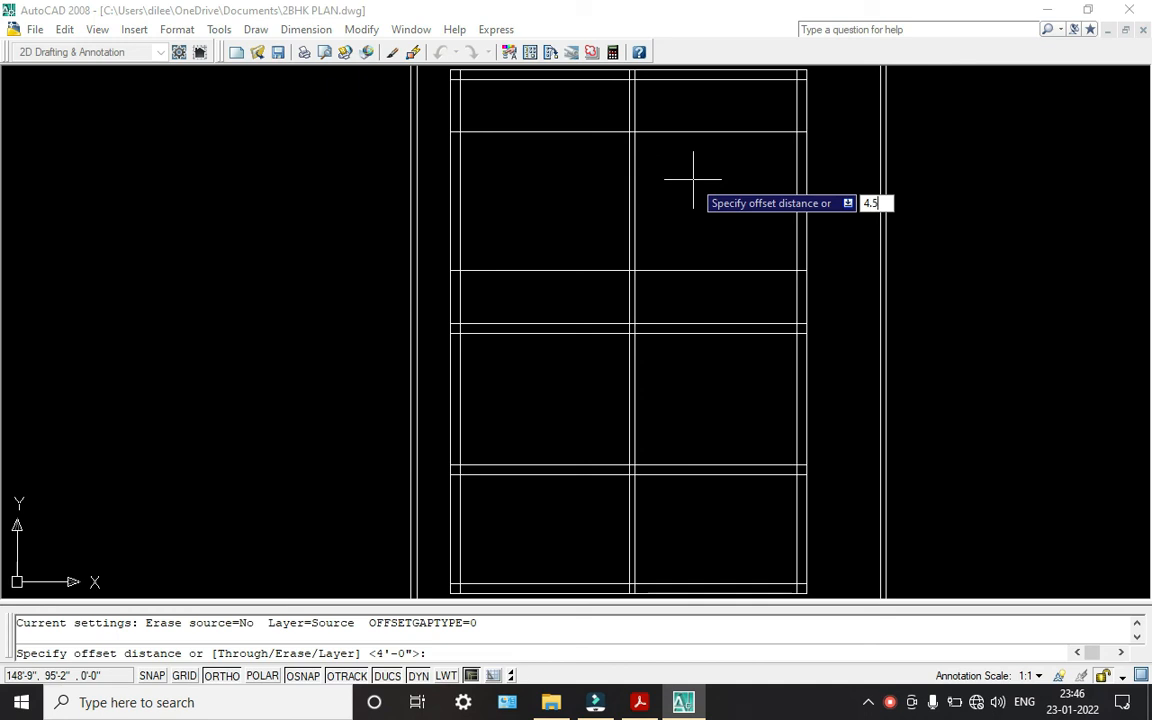
type("\"")
key("Return")
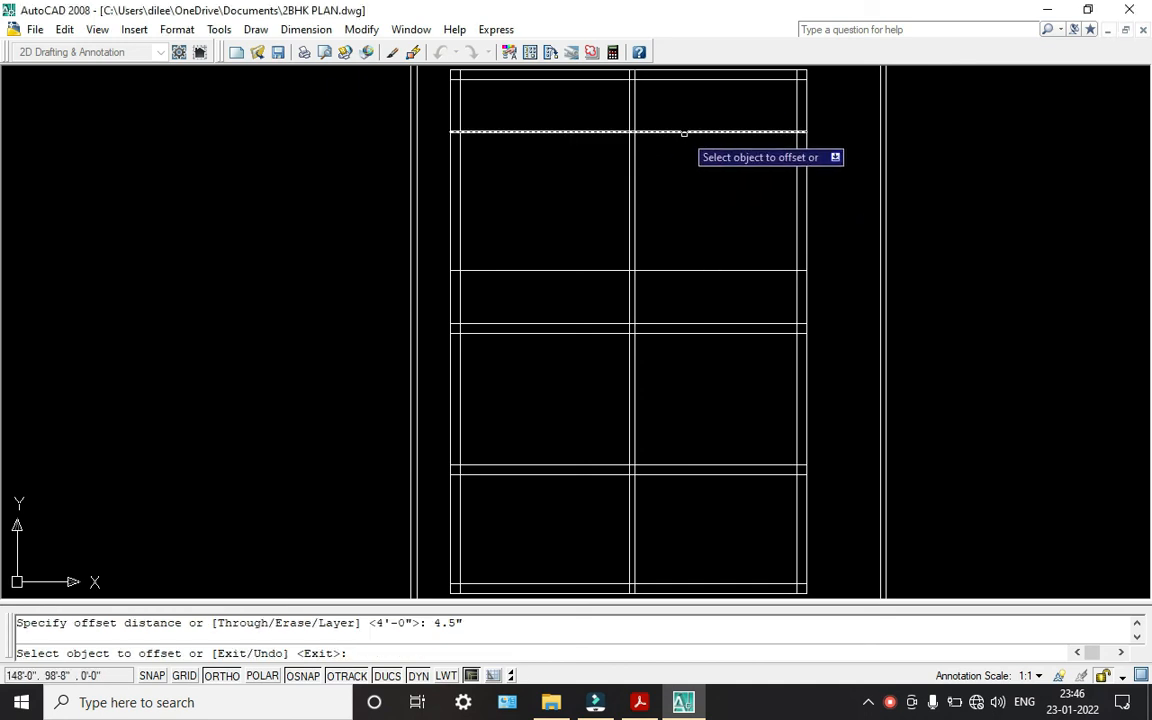
left_click(684, 132)
left_click(694, 157)
left_click(685, 270)
left_click(685, 254)
key("Escape")
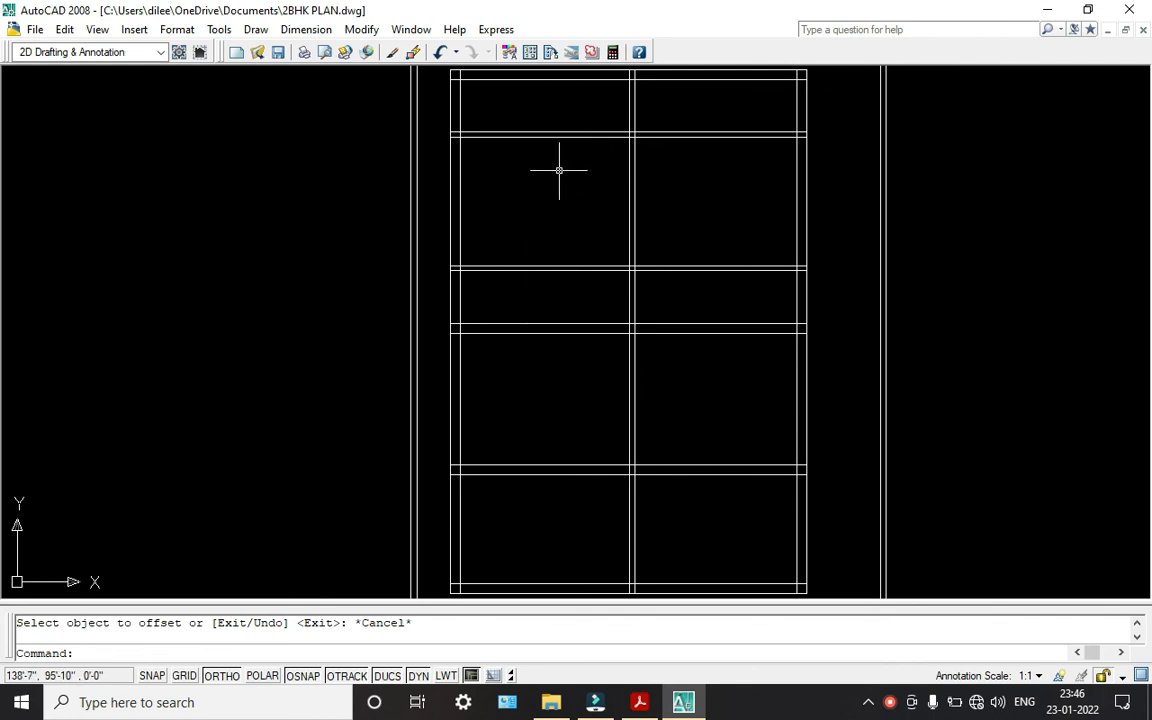
- Trim the rear toilet partition out of the master bedroom and the lower toilet partition out of the children's bedroom
type("tr")
key("Return")
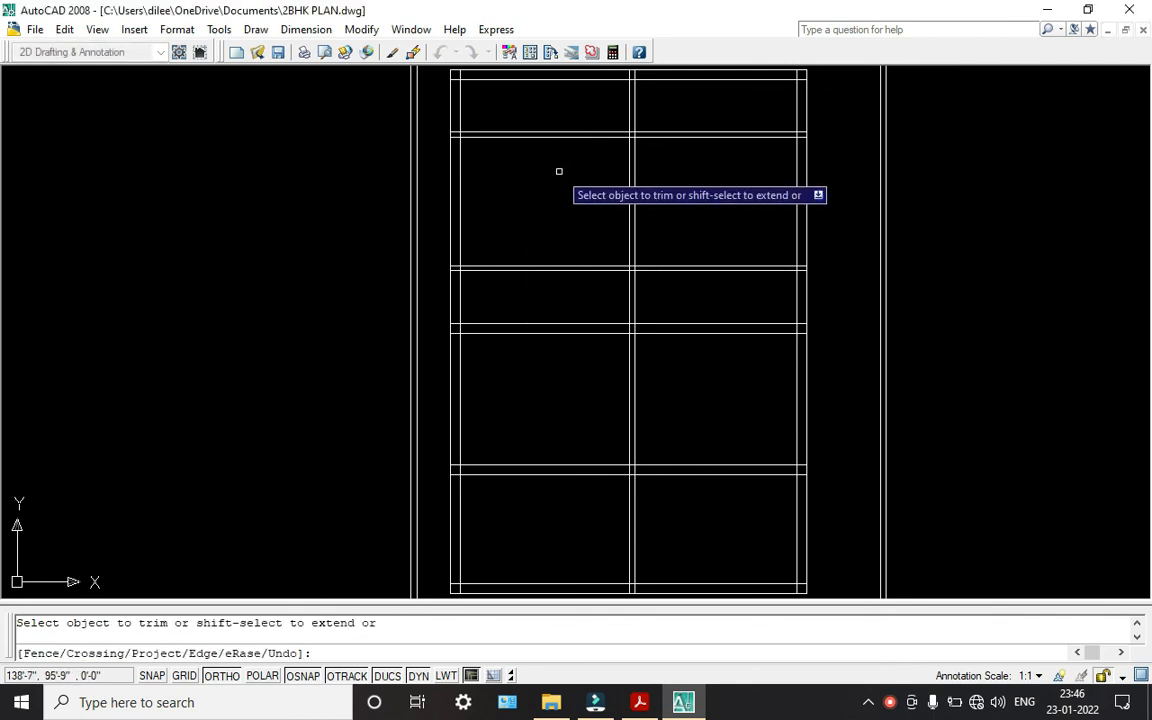
left_click(557, 171)
left_click(555, 98)
left_click(717, 306)
left_click(710, 241)
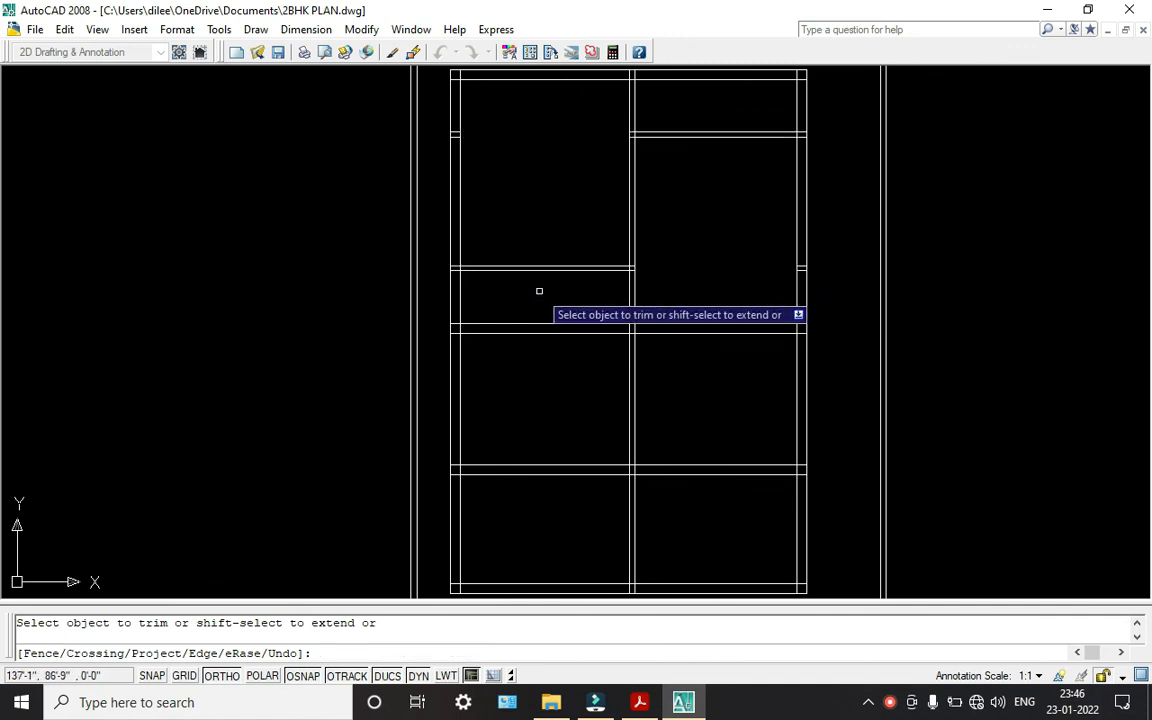
key("Escape")
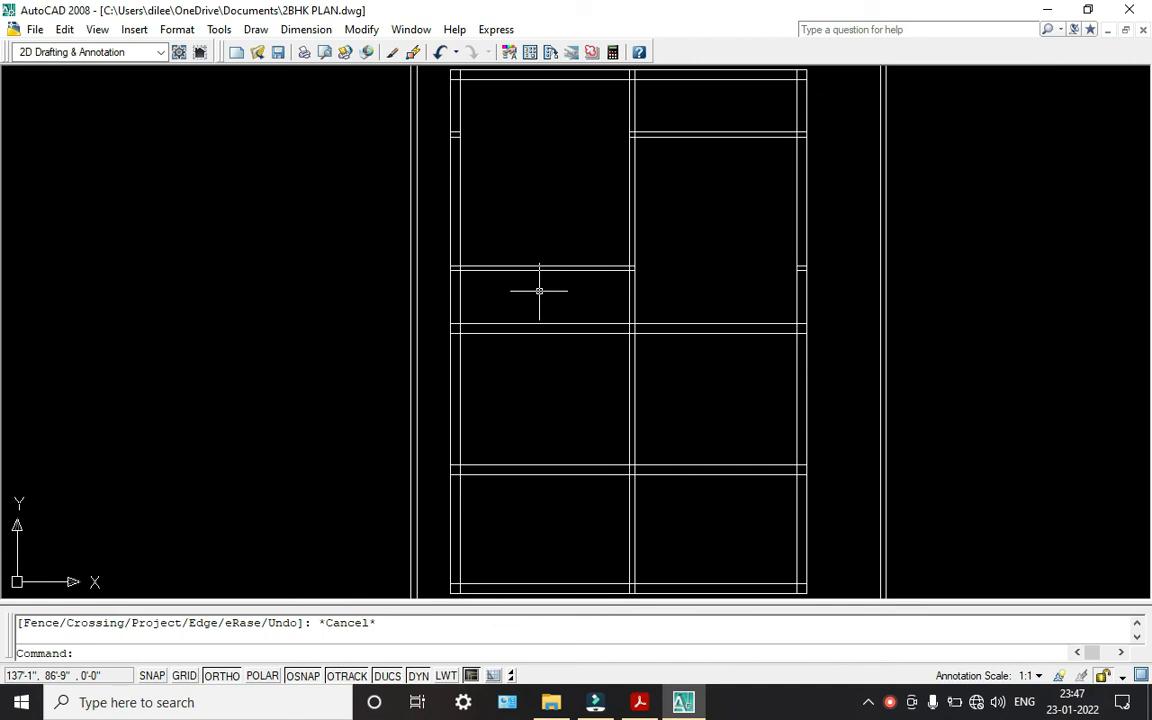
- Check the master toilet's width in the reference PDF, and offset the left wall's inner line 8' into the building in AutoCAD
type("o")
key("Return")
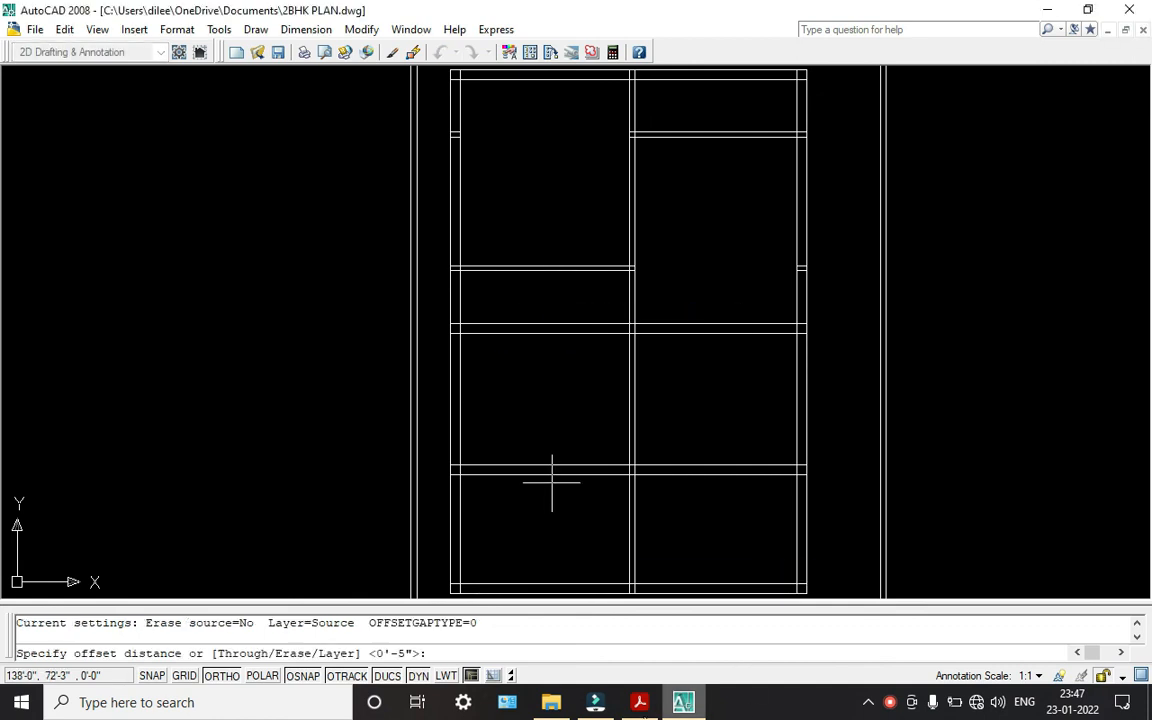
key("alt+Tab")
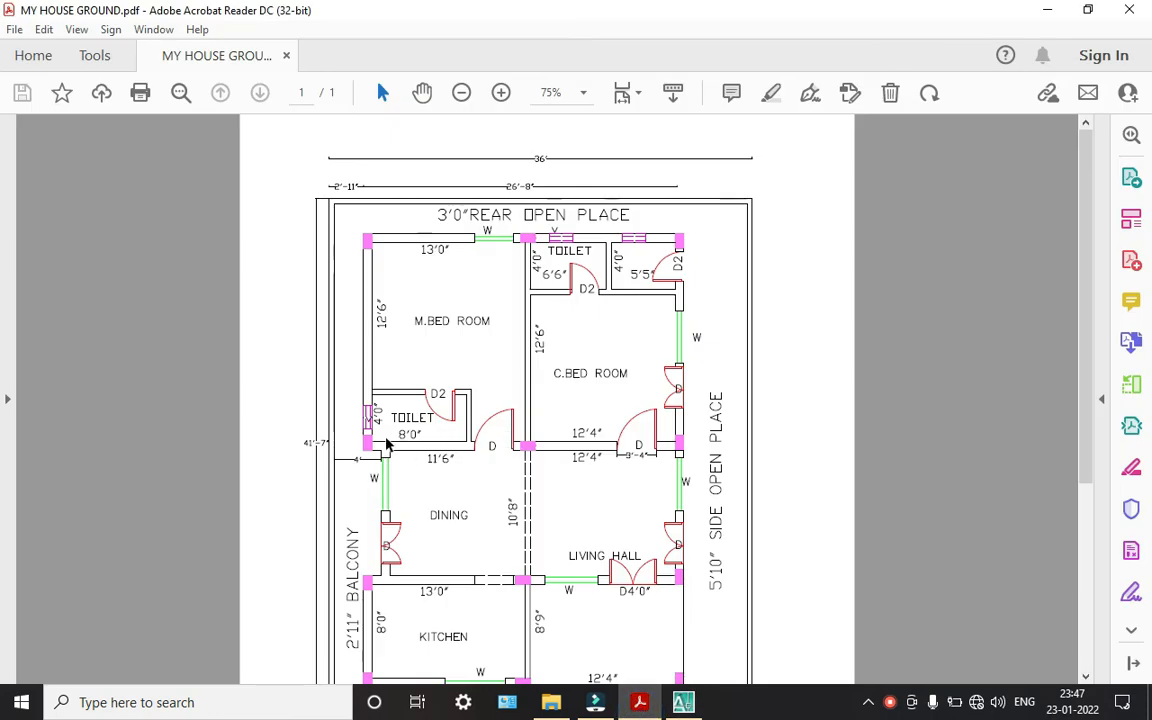
left_click(640, 705)
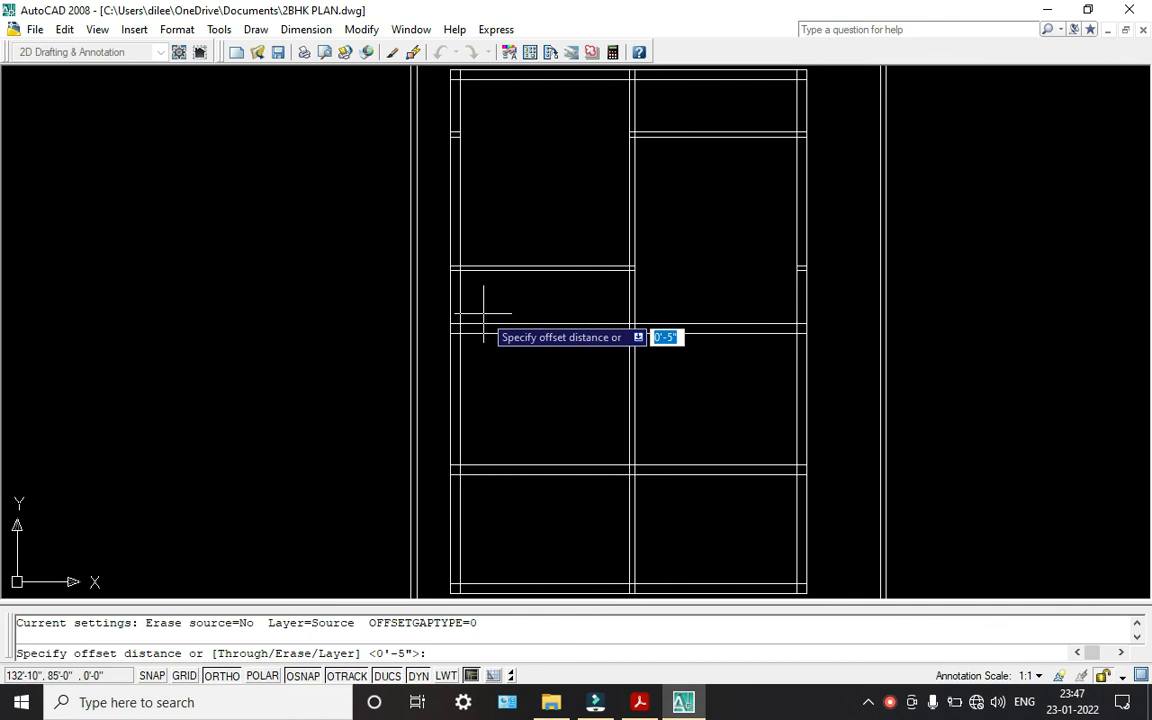
type("8")
type("'")
key("Return")
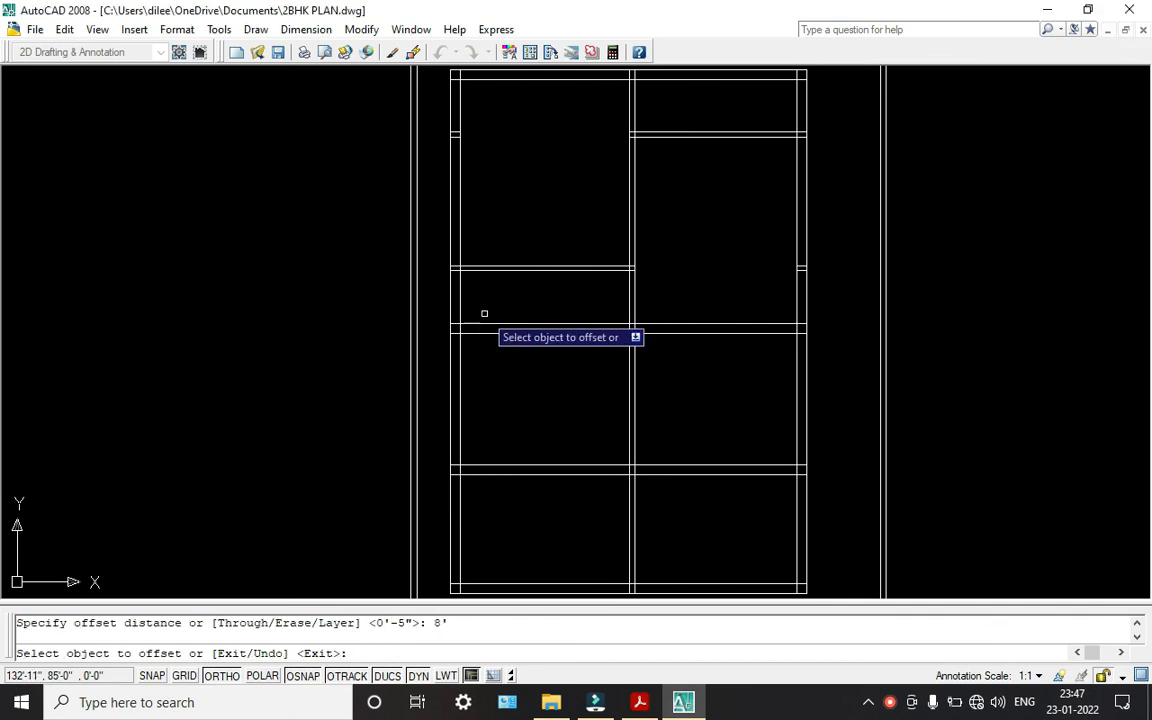
left_click(461, 289)
left_click(513, 300)
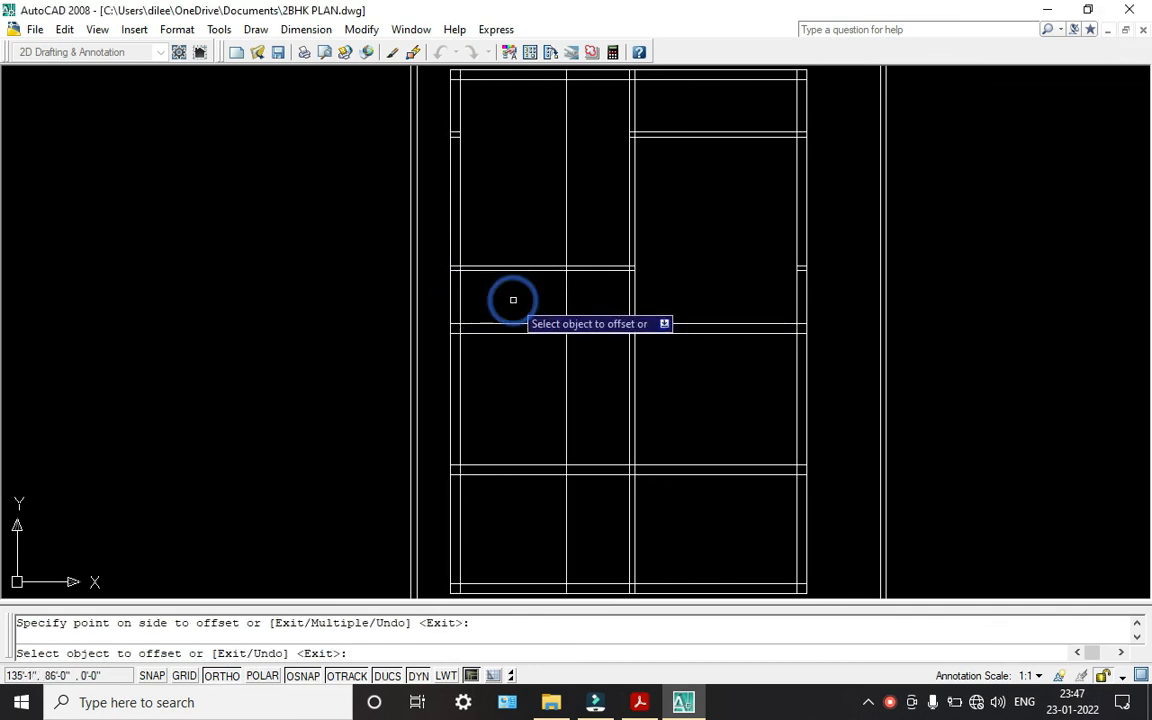
key("Escape")
- Offset the new vertical toilet line 4.5" toward the central wall
type("o")
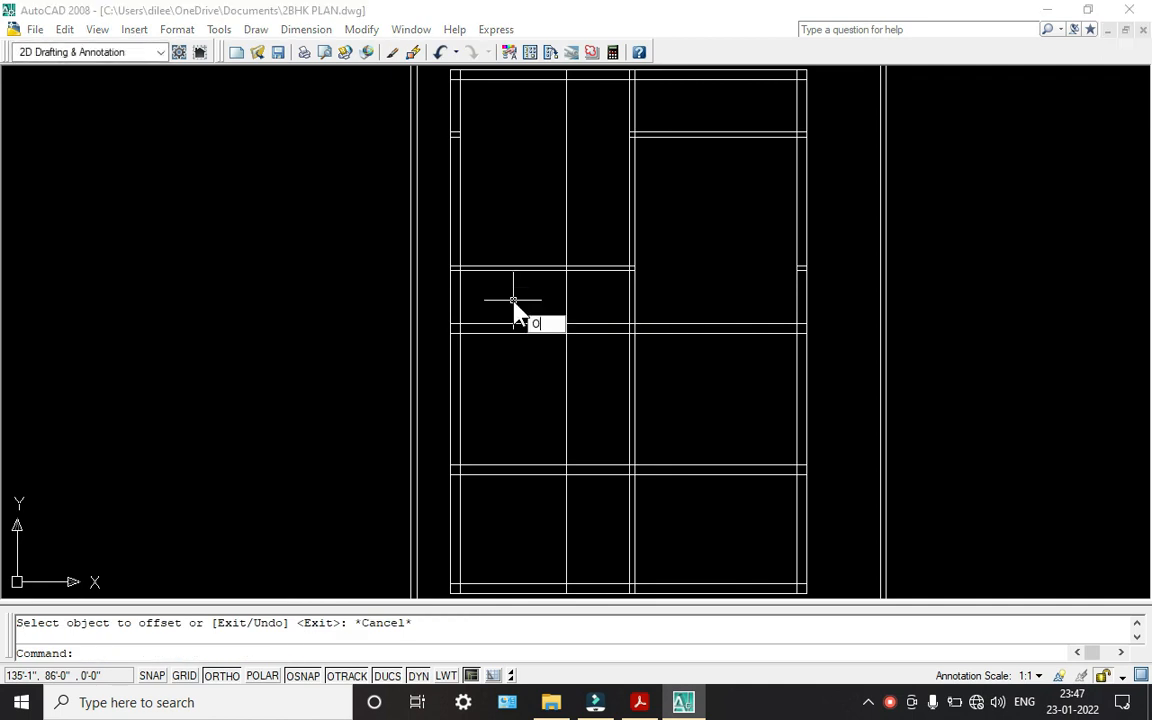
key("Return")
key("alt+Tab")
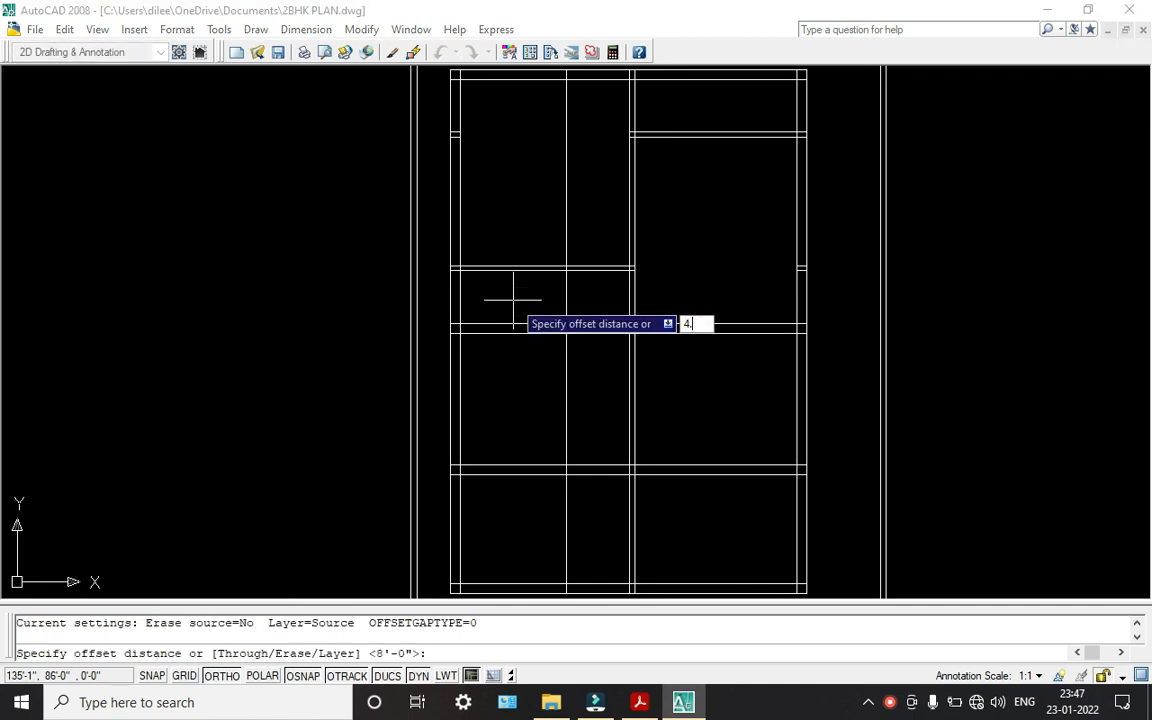
type("4.5\"")
key("Return")
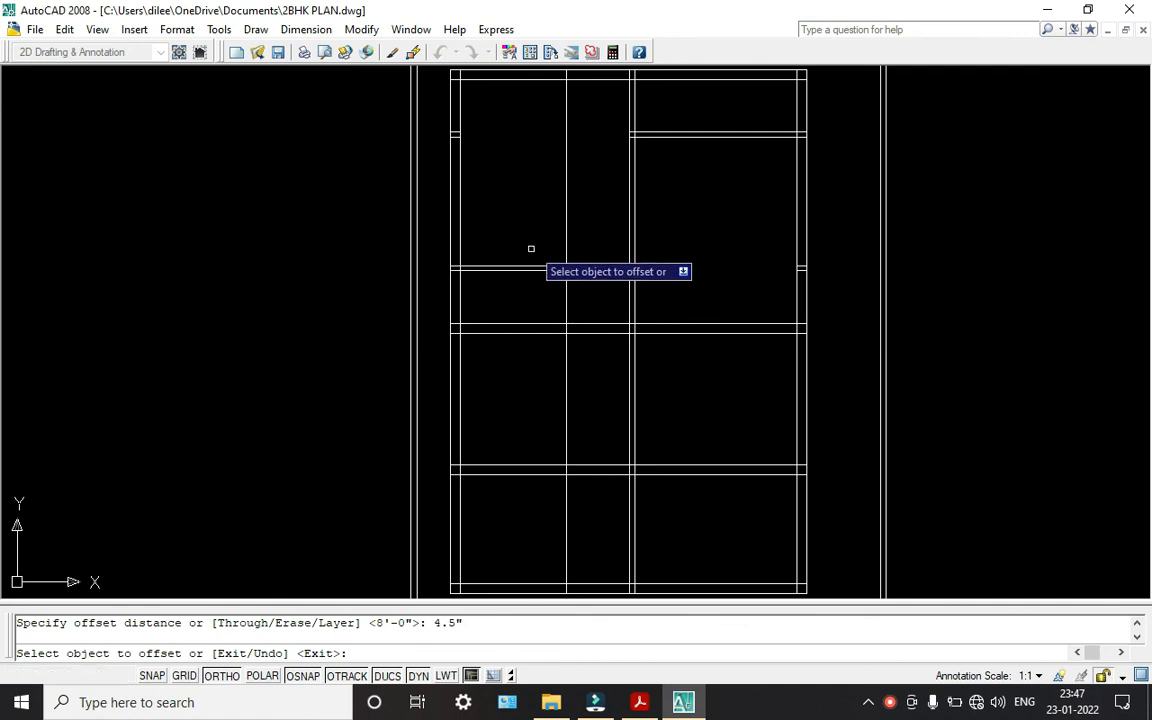
left_click(566, 208)
left_click(593, 199)
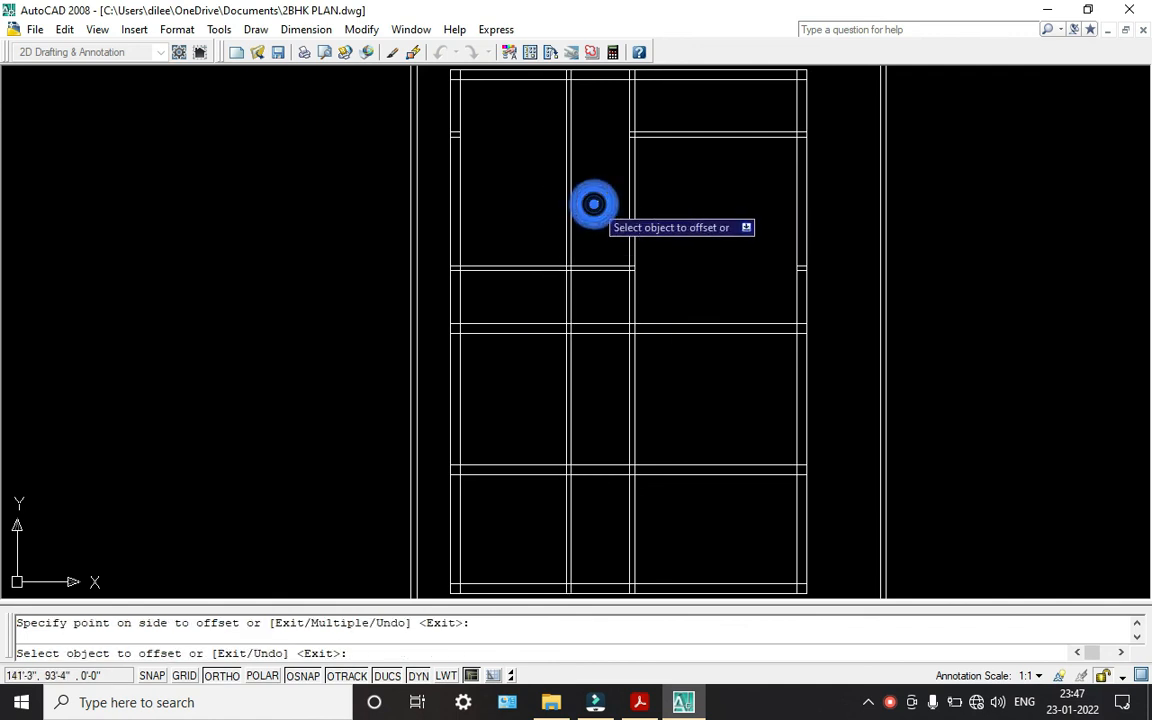
key("Escape")
- Trim the vertical toilet wall lines crossing the master bedroom and the horizontal partition lines between the toilet corner and the central wall
type("T")
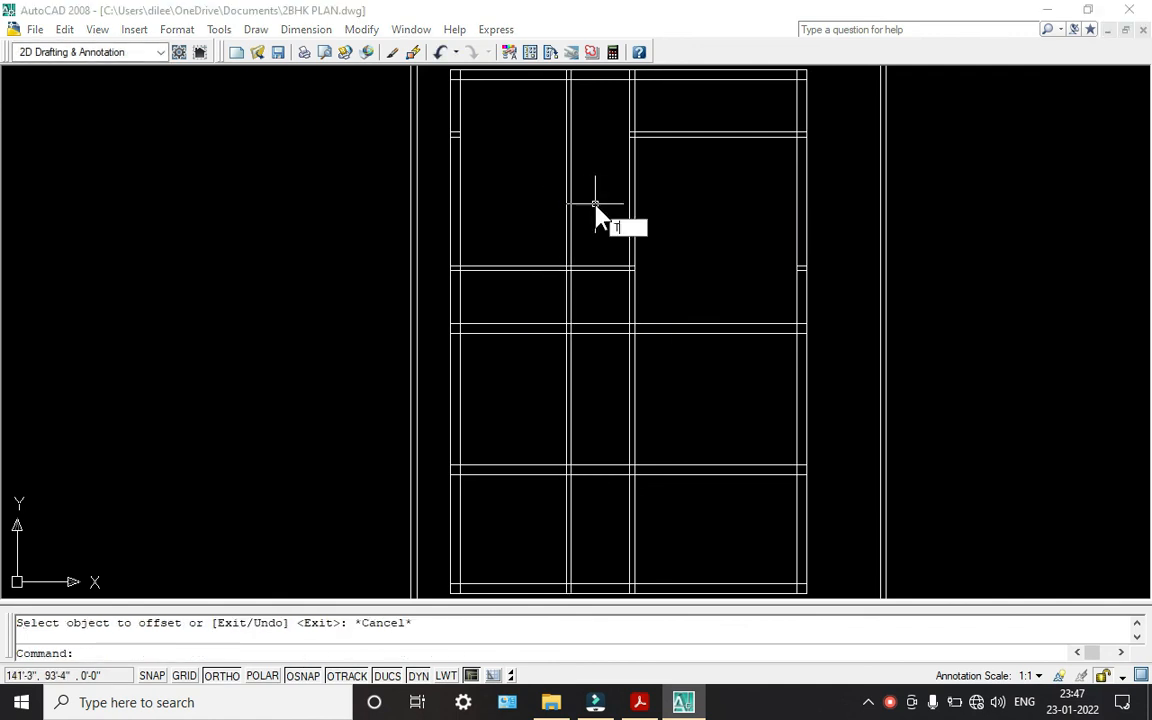
type("R")
key("Return")
left_click(580, 180)
left_click(517, 209)
left_click(606, 285)
left_click(599, 237)
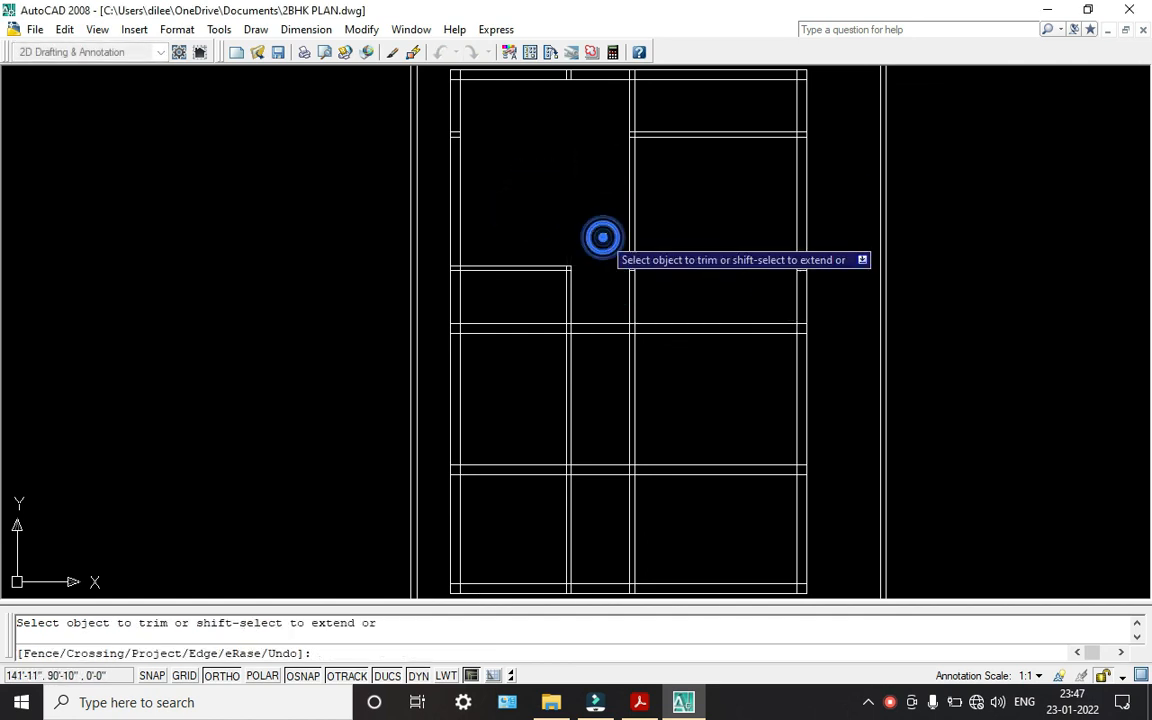
left_click(603, 236)
key("Escape")
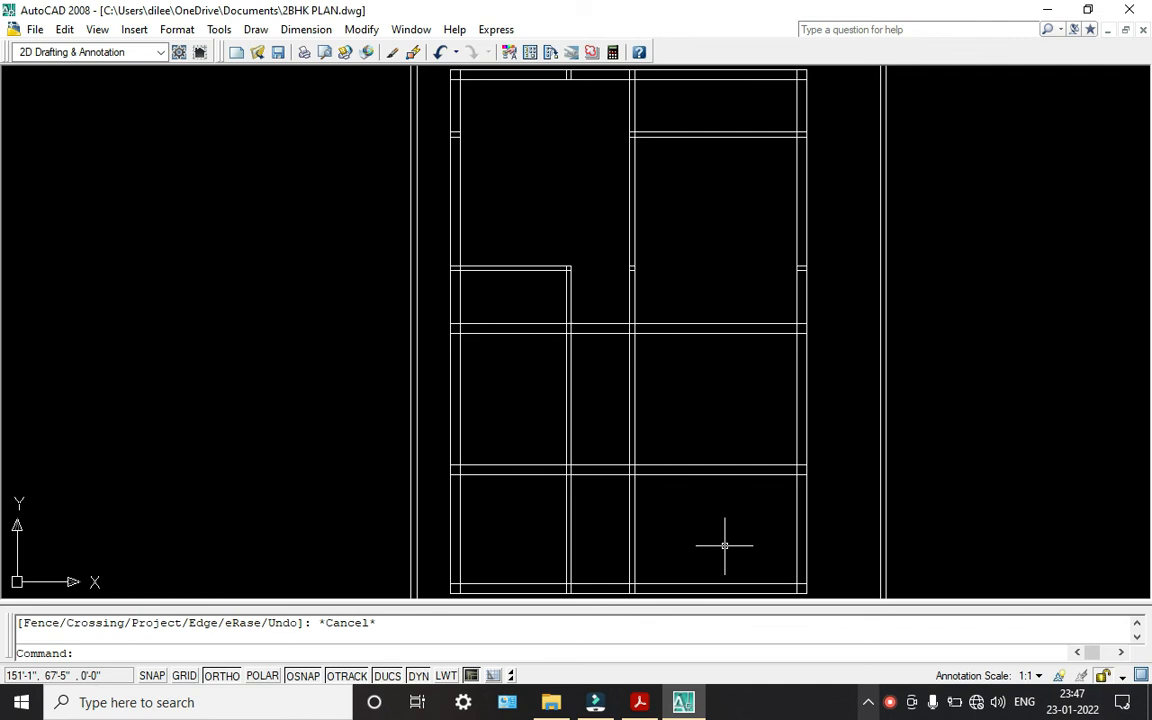
left_click(893, 703)
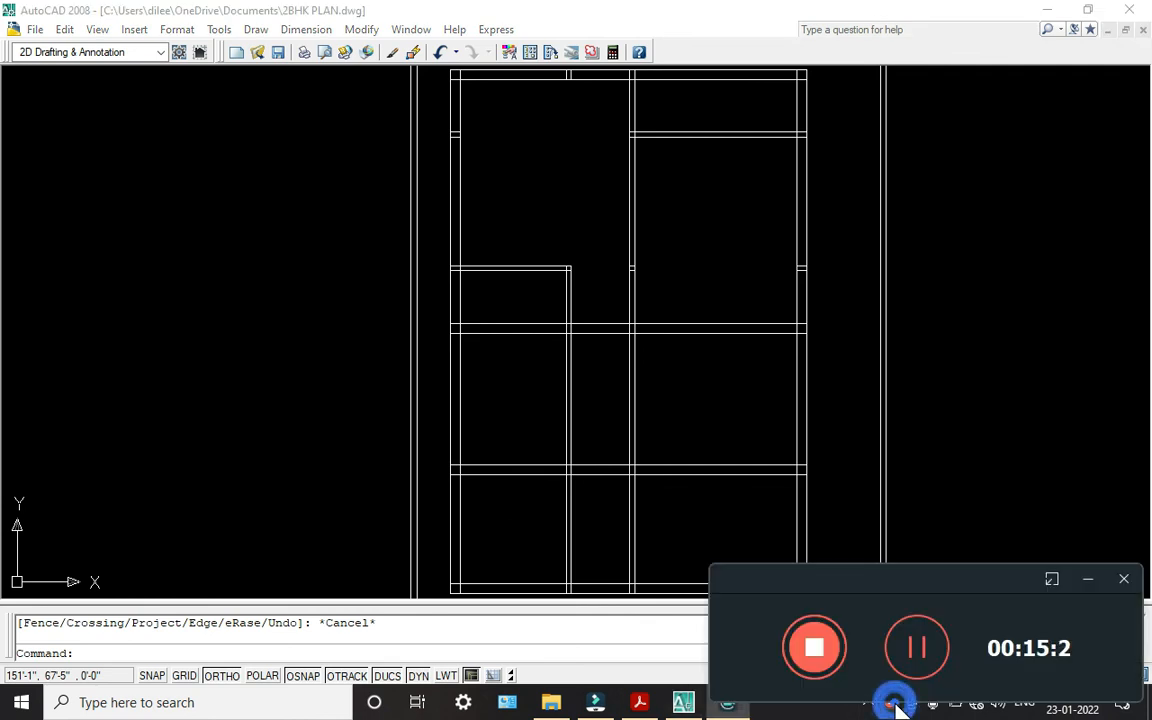
left_click(1088, 580)
- Measure the clear width between the central wall and the right outer wall along the rear toilet partition with a linear dimension
scroll(710, 395, "down", 1)
scroll(733, 227, "up", 3)
middle_click_drag(728, 226, 637, 225)
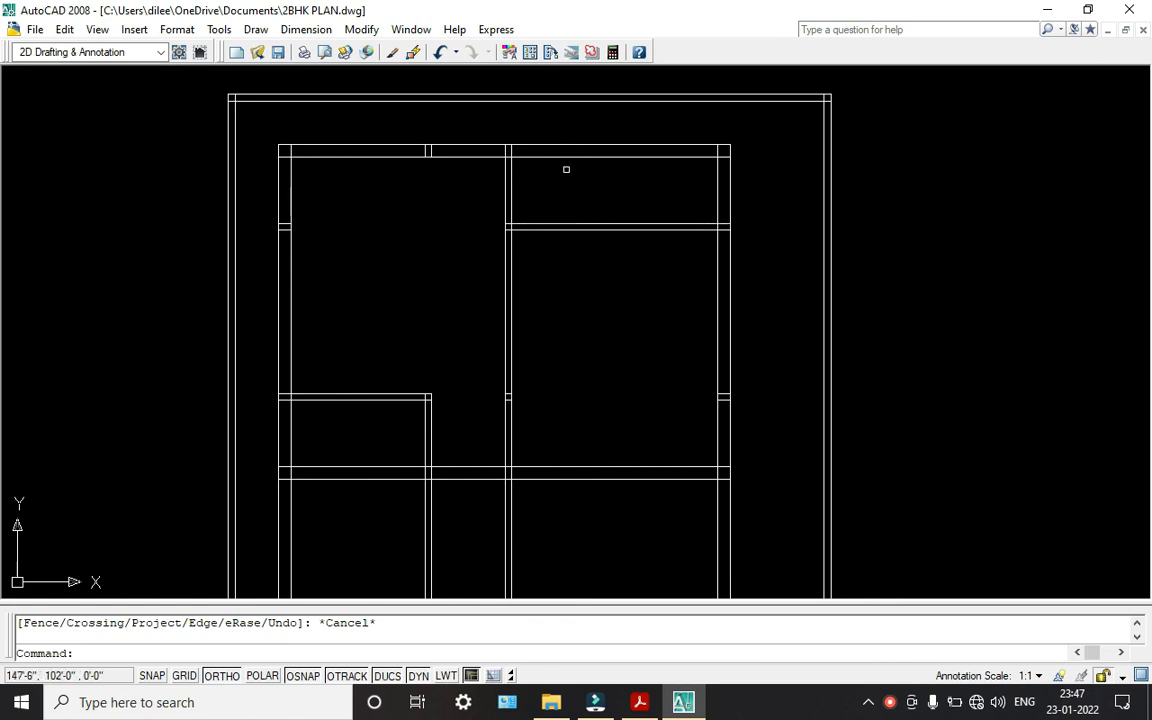
left_click(303, 27)
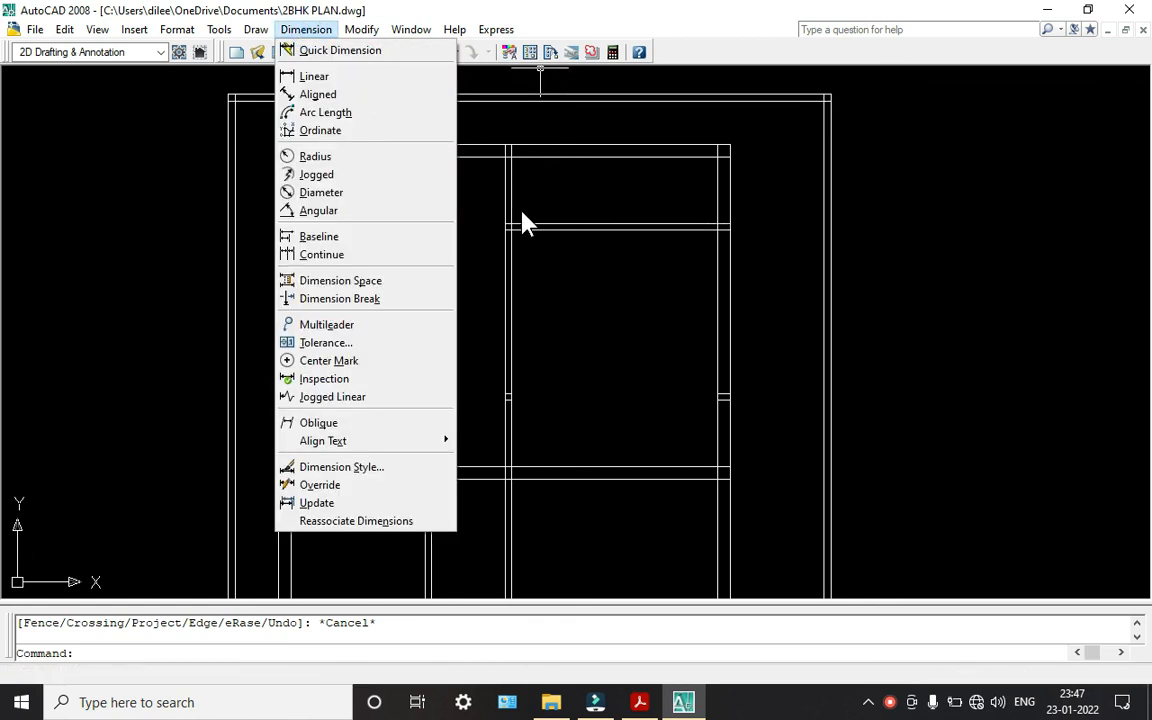
left_click(365, 75)
scroll(505, 230, "up", 6)
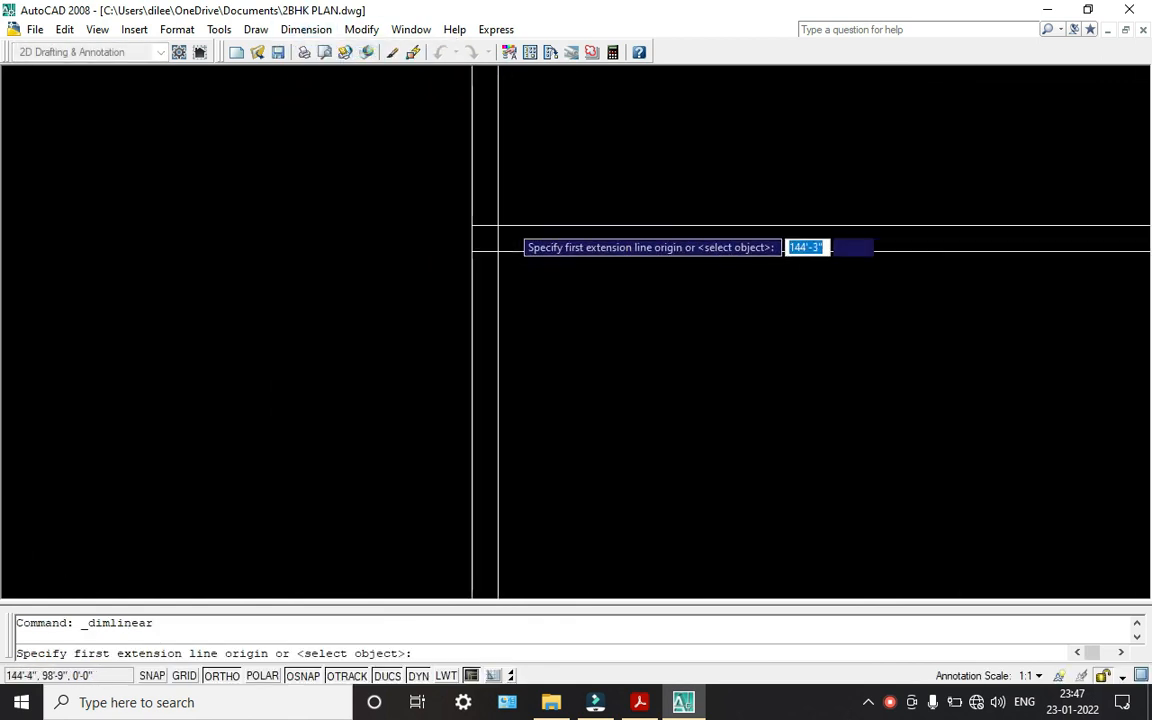
left_click(498, 226)
scroll(717, 250, "down", 4)
middle_click_drag(727, 238, 338, 350)
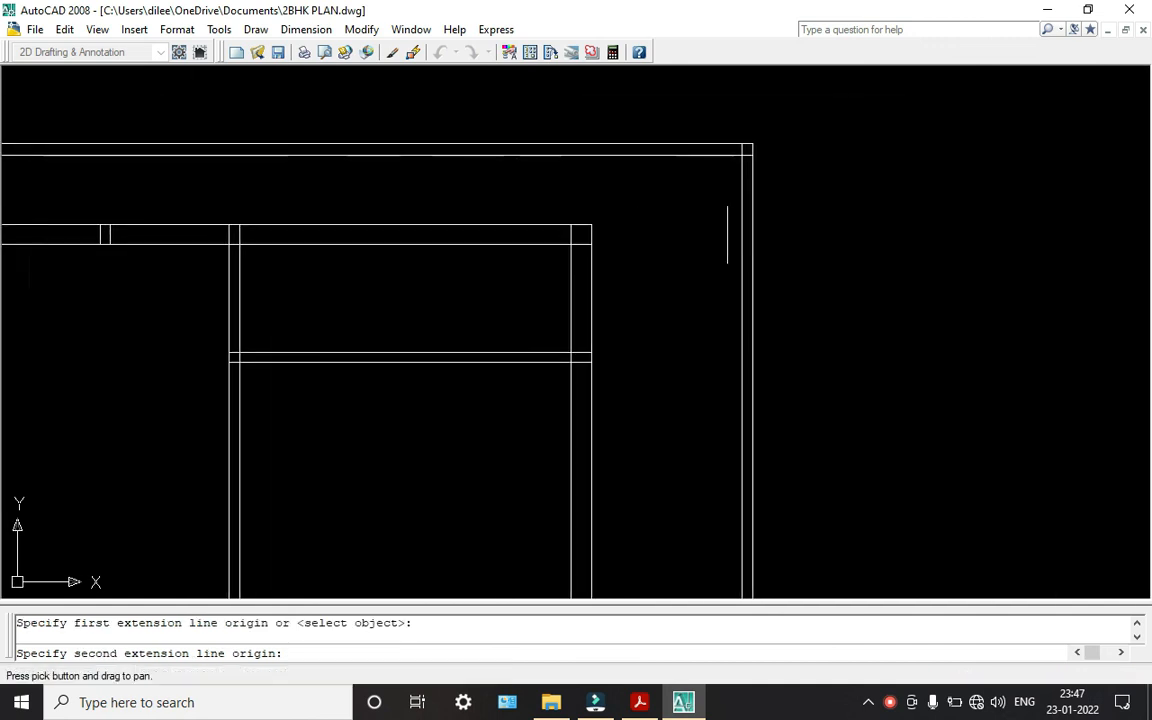
scroll(518, 353, "up", 3)
left_click(622, 354)
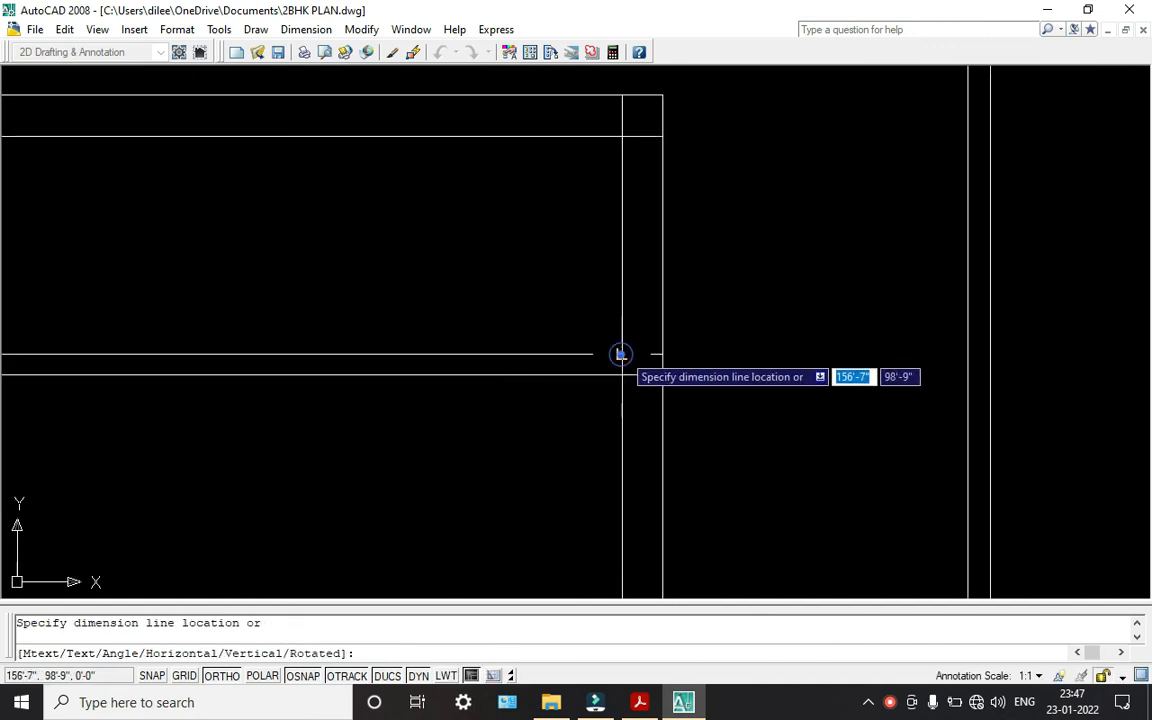
left_click(622, 328)
middle_click_drag(360, 368, 397, 367)
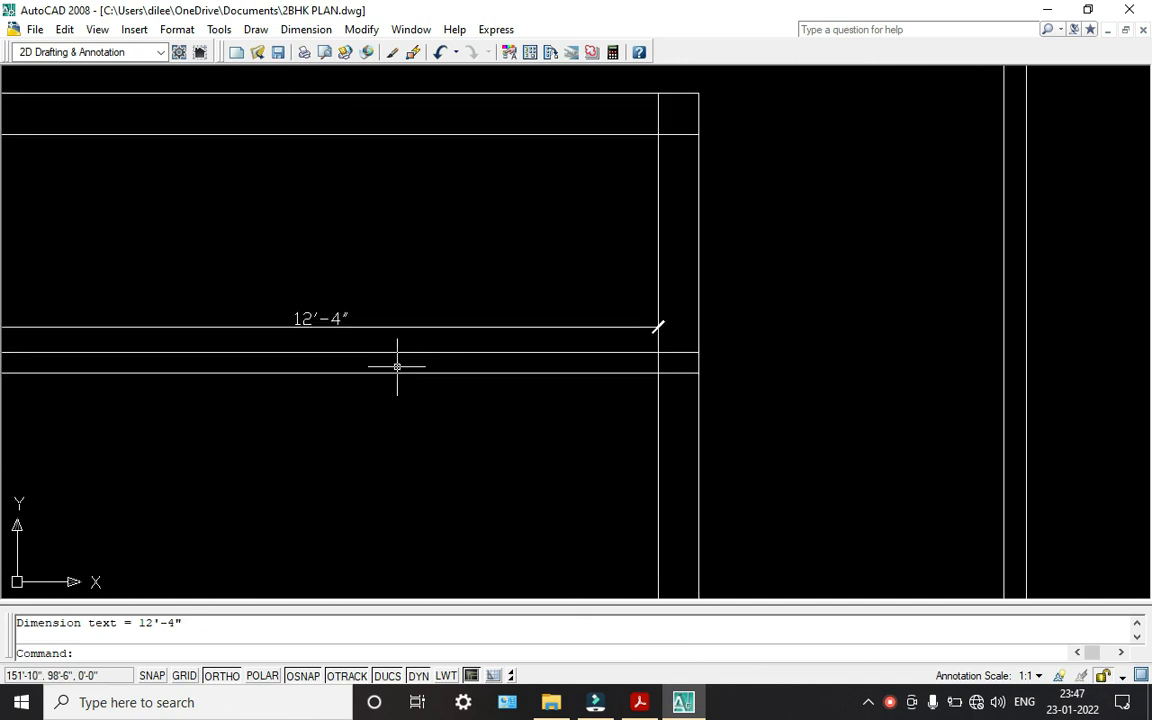
- Check the rear toilet widths in the reference PDF, and delete the temporary width dimension in AutoCAD
left_click(645, 704)
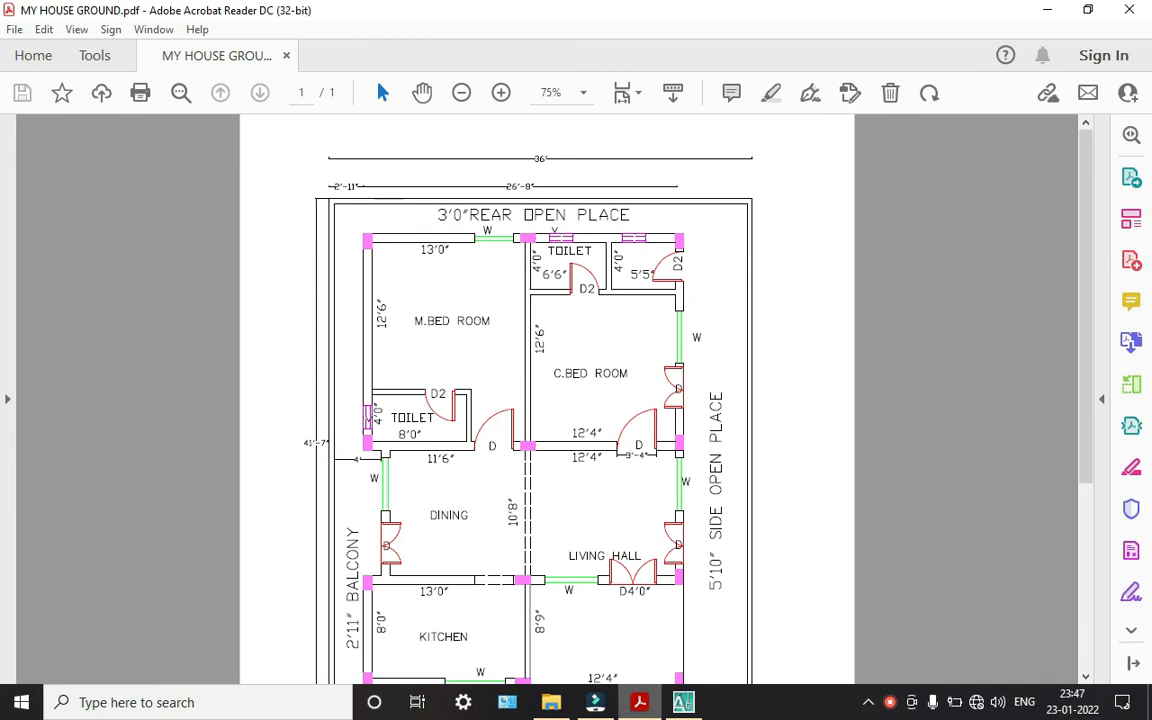
left_click(683, 702)
scroll(597, 320, "down", 3)
left_click(564, 319)
key("Delete")
- Offset the right outer wall's inner line 5'5" toward the central wall to start the partition between the two rear toilets
type("o")
key("Return")
type("5'5")
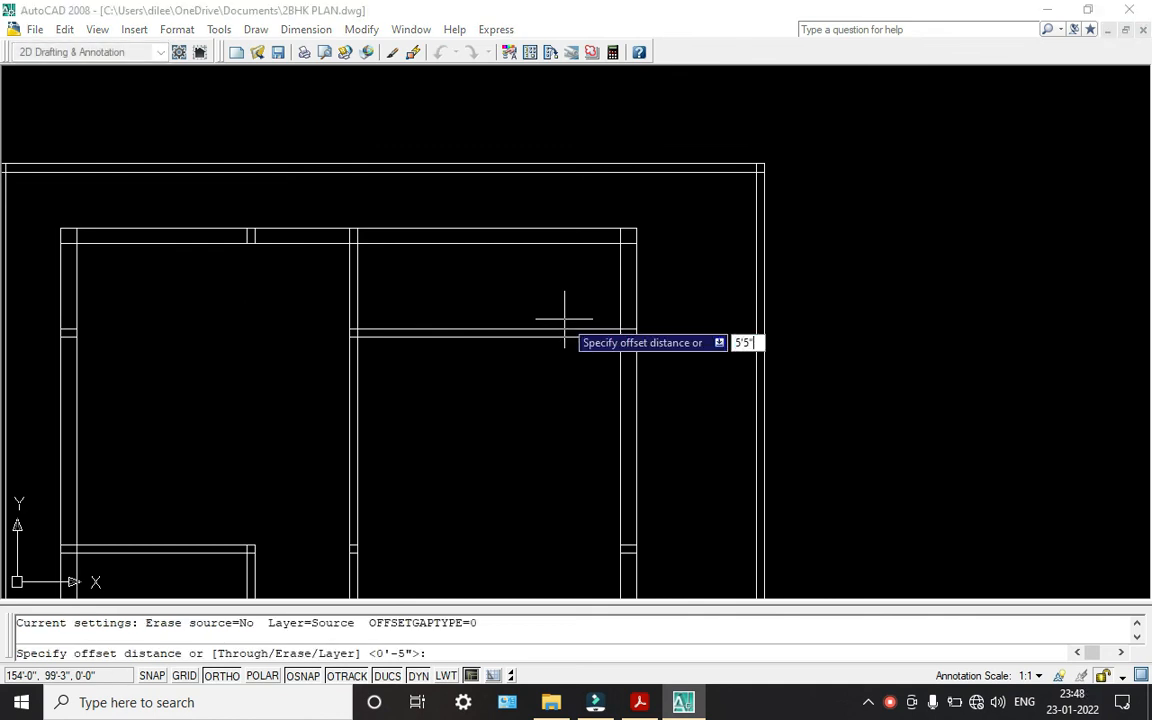
key("Return")
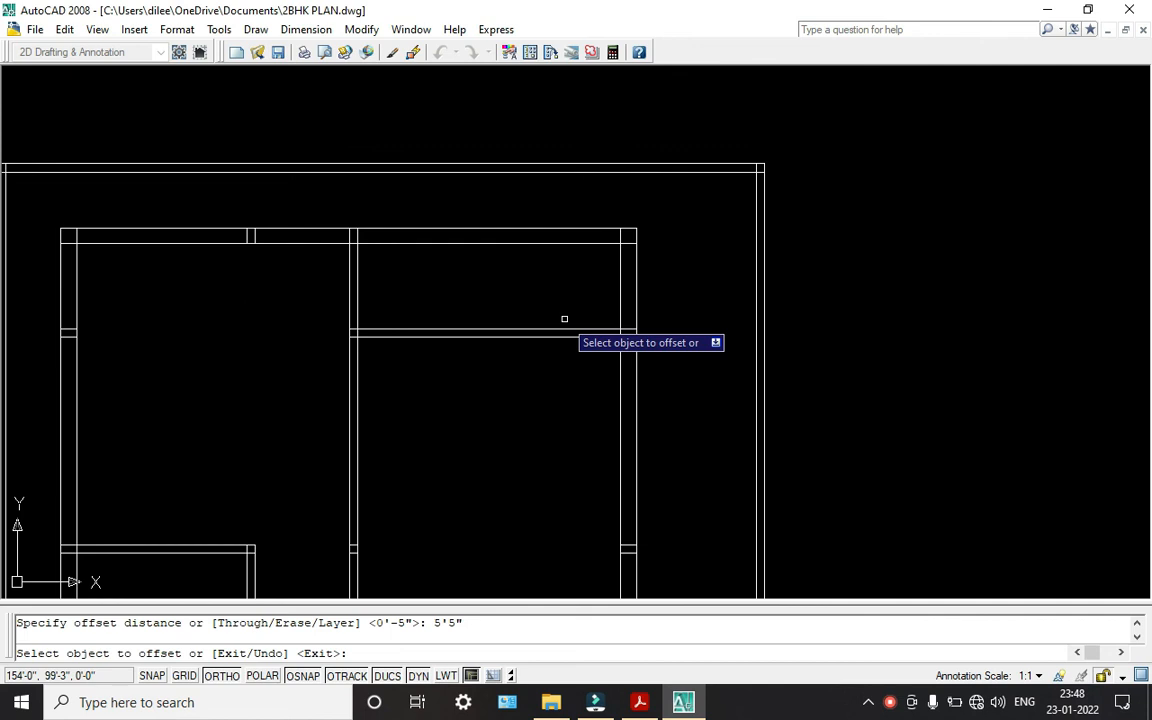
left_click(620, 280)
left_click(571, 284)
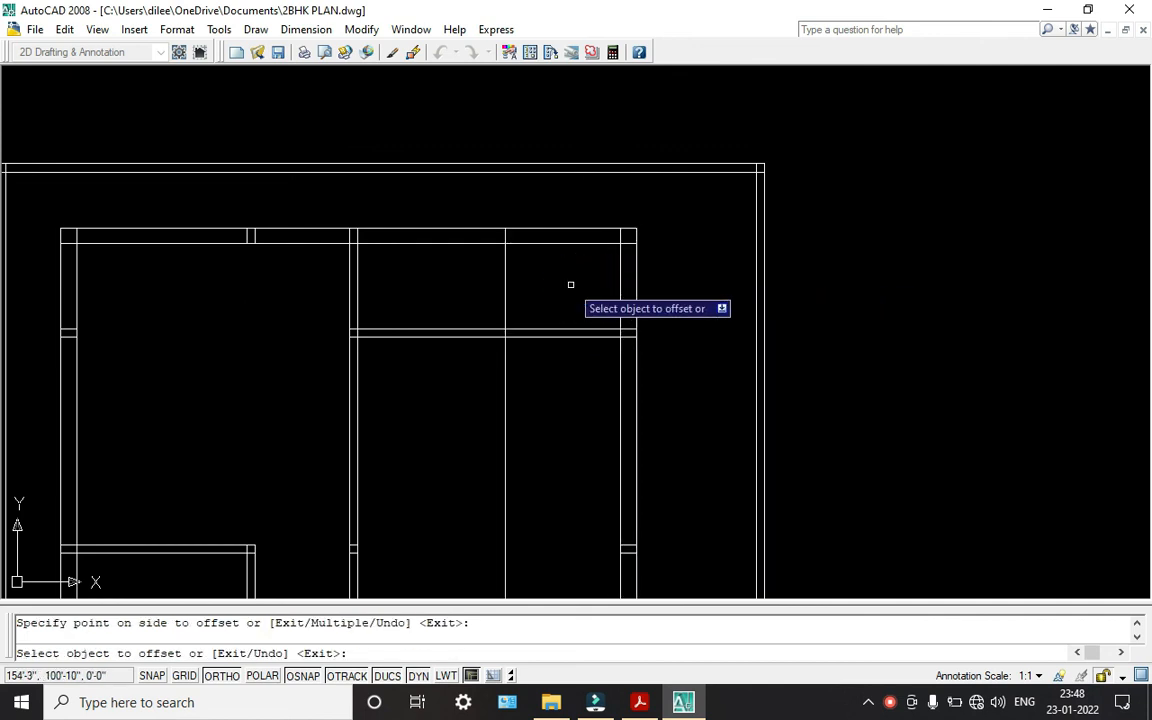
key("Escape")
- Offset the new rear toilet partition line 4.5" toward the central wall
type("o")
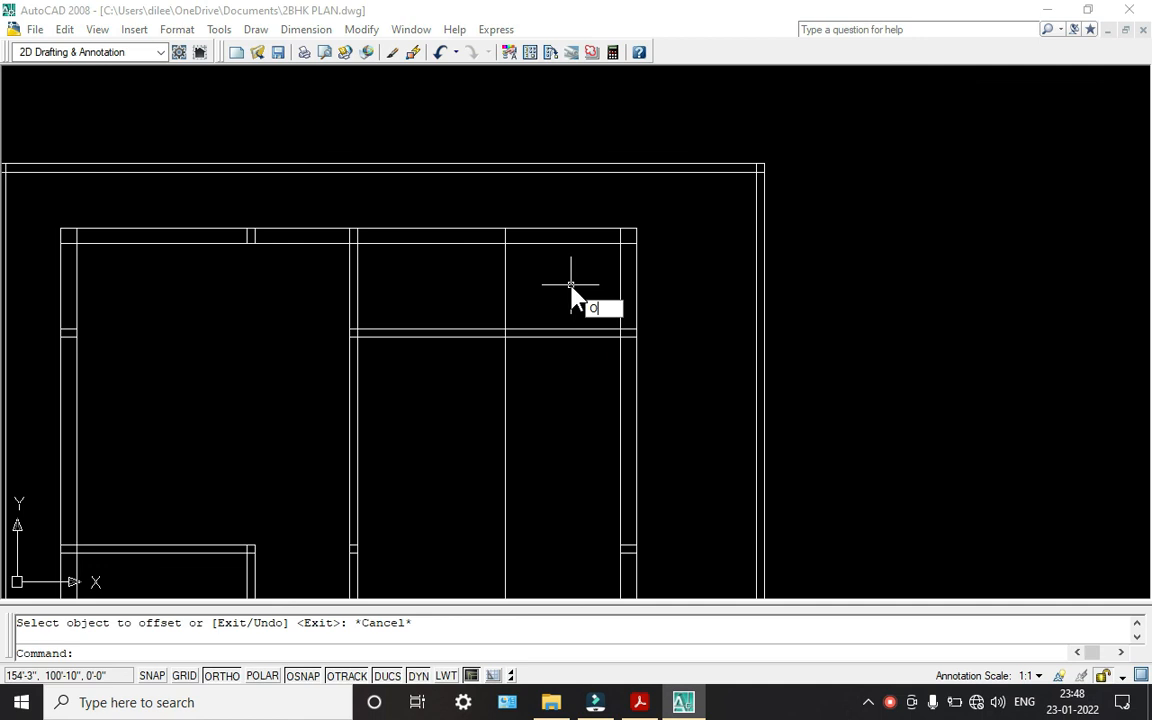
key("Return")
type("4.5'")
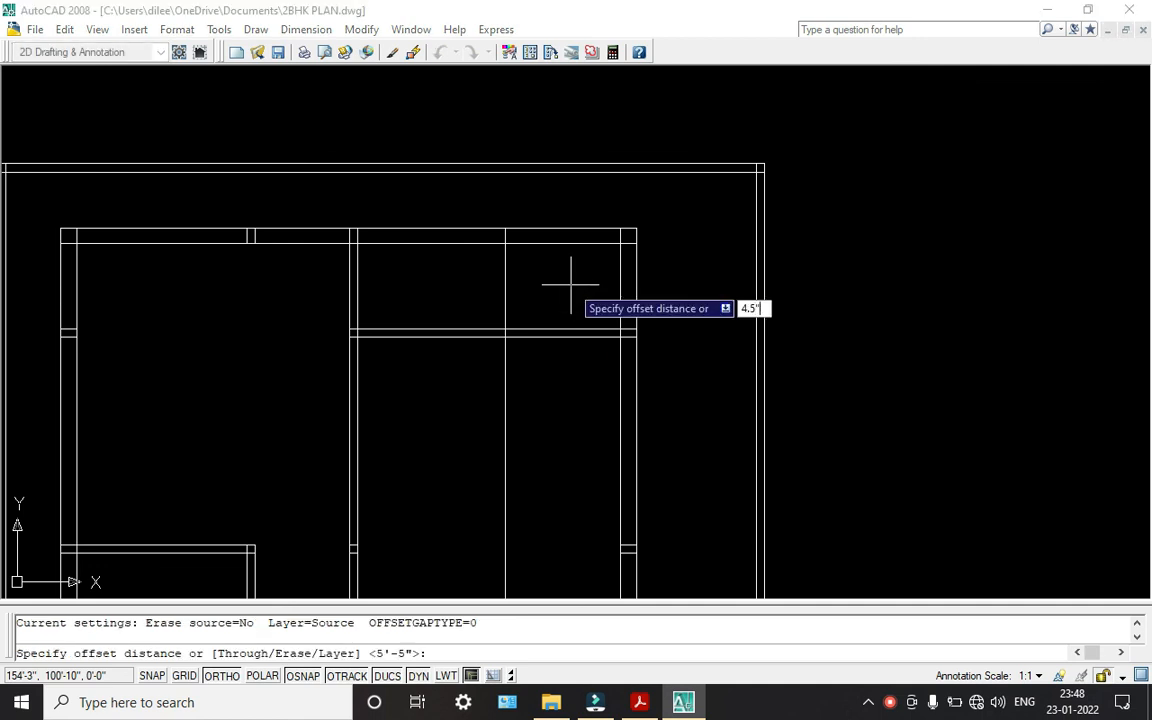
key("Return")
left_click(505, 291)
left_click(483, 289)
key("Escape")
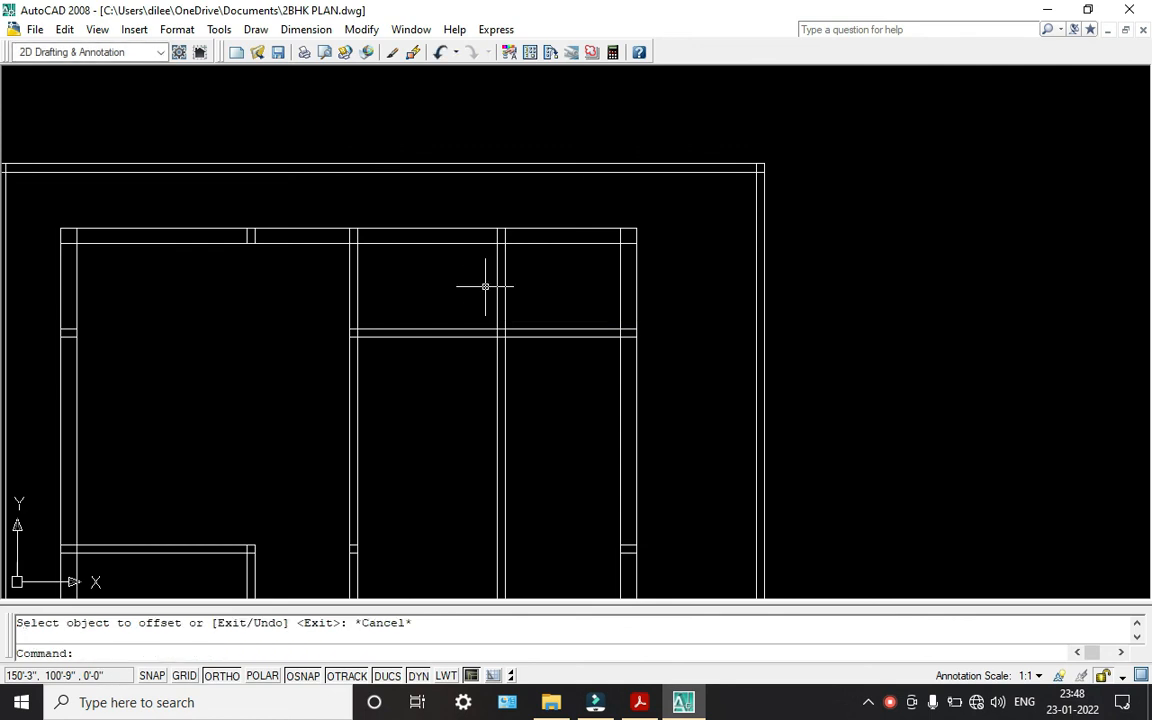
- Measure the rear toilet's width between the central wall and the new partition with a linear dimension, and delete the dimension
left_click(306, 29)
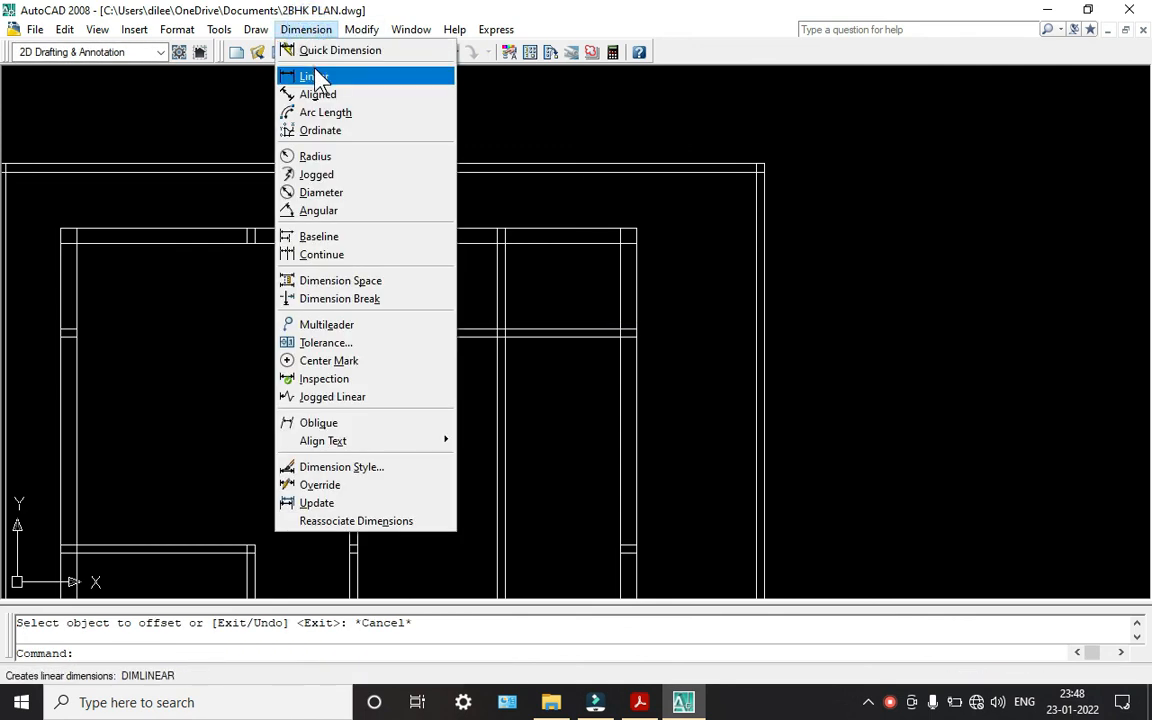
left_click(316, 75)
left_click(357, 287)
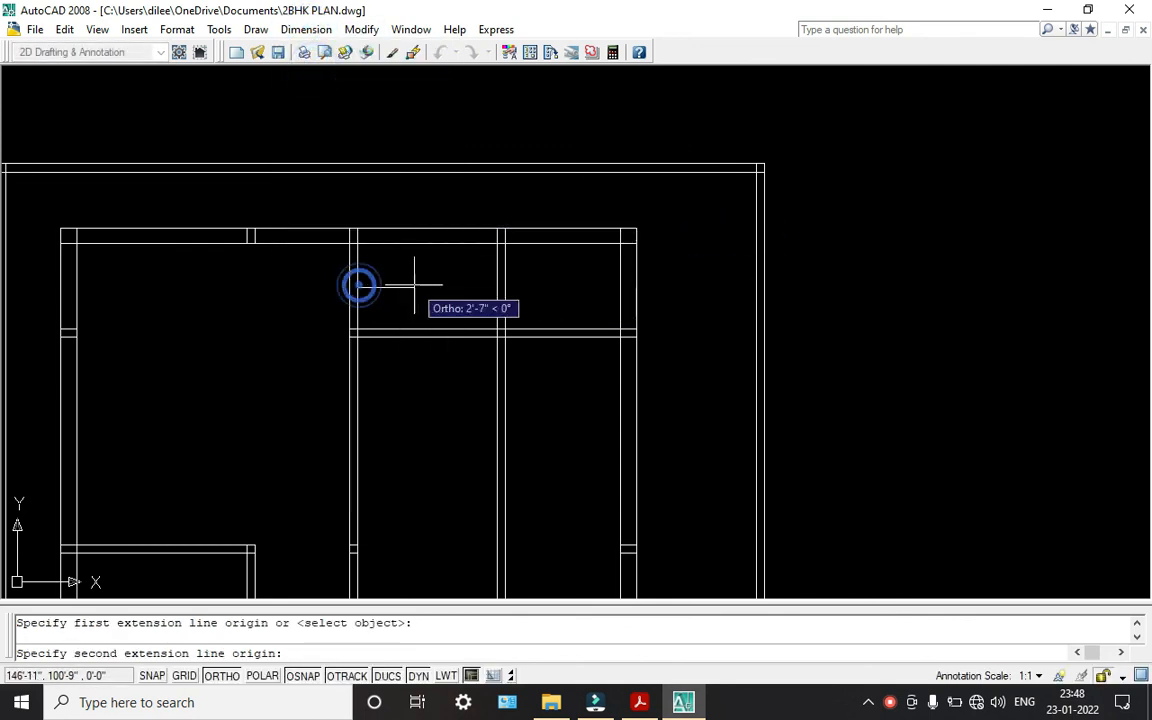
left_click(498, 288)
left_click(495, 286)
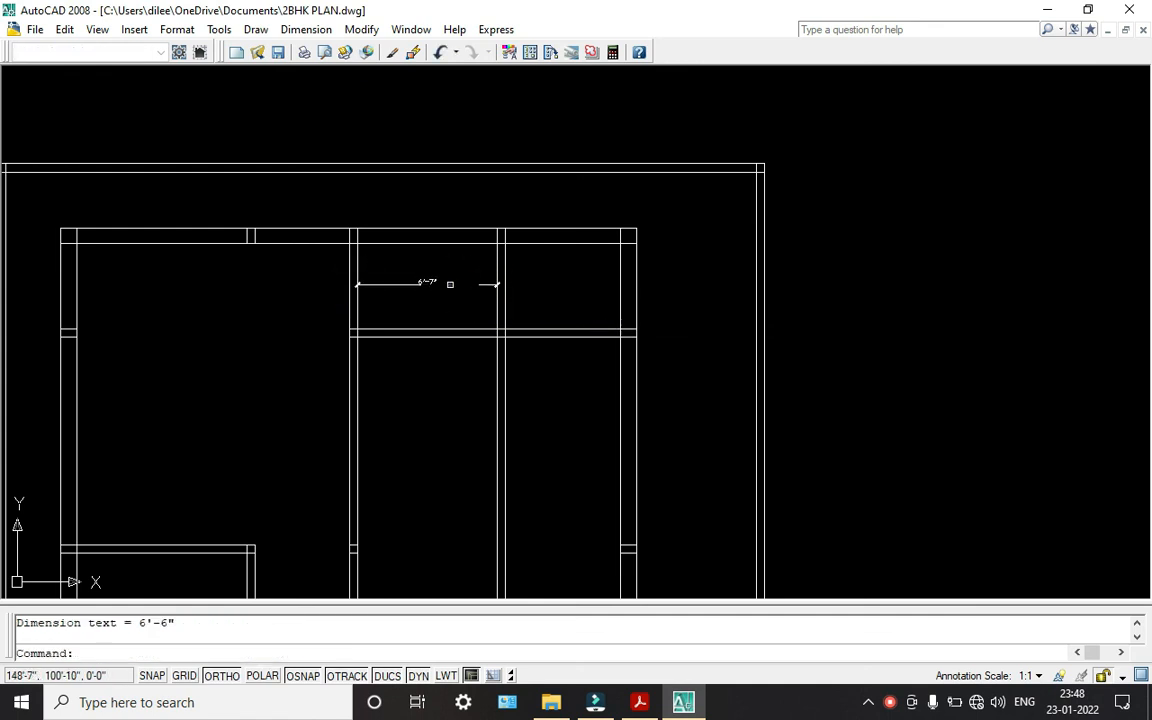
scroll(436, 284, "up", 5)
scroll(436, 284, "down", 5)
left_click(436, 284)
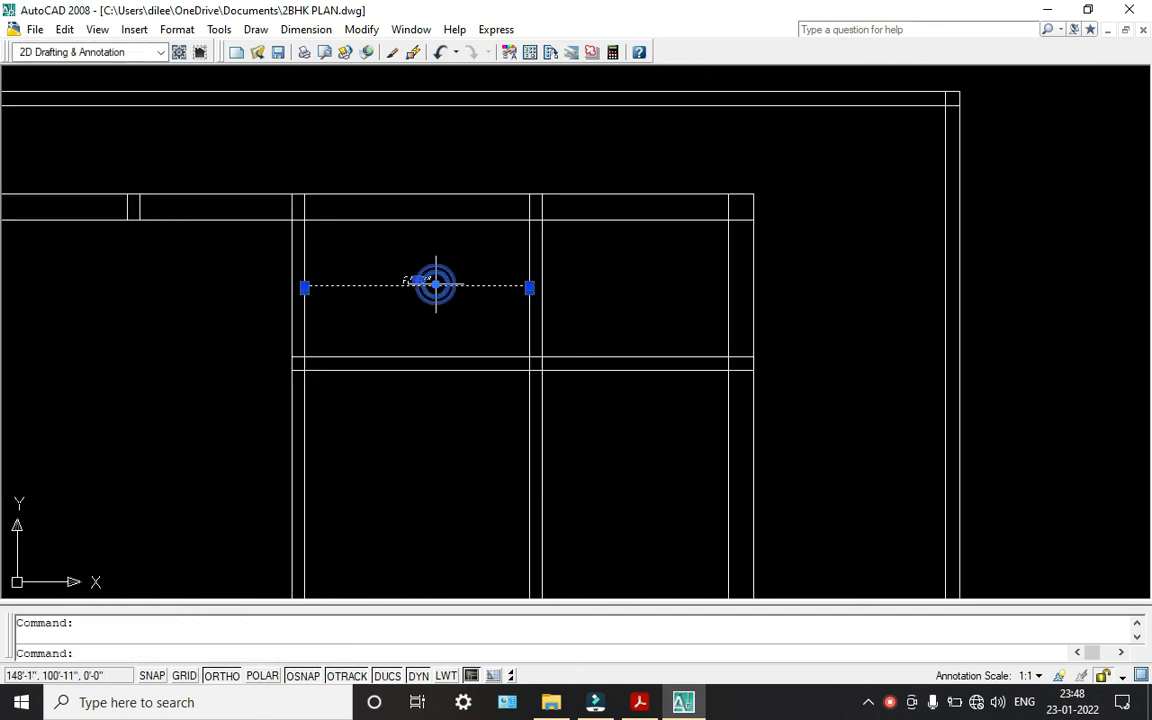
key("Delete")
- Trim the new rear toilet partition lines out of the children's bedroom, the living hall and the room below it
scroll(436, 284, "down", 3)
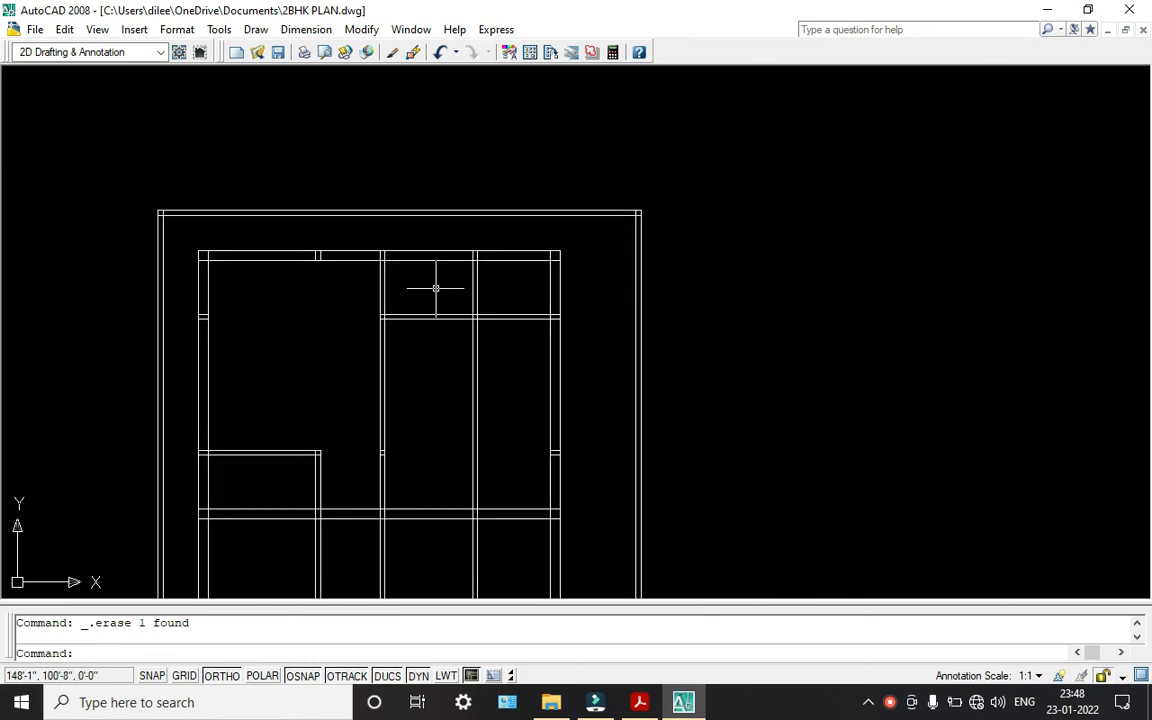
type("TR")
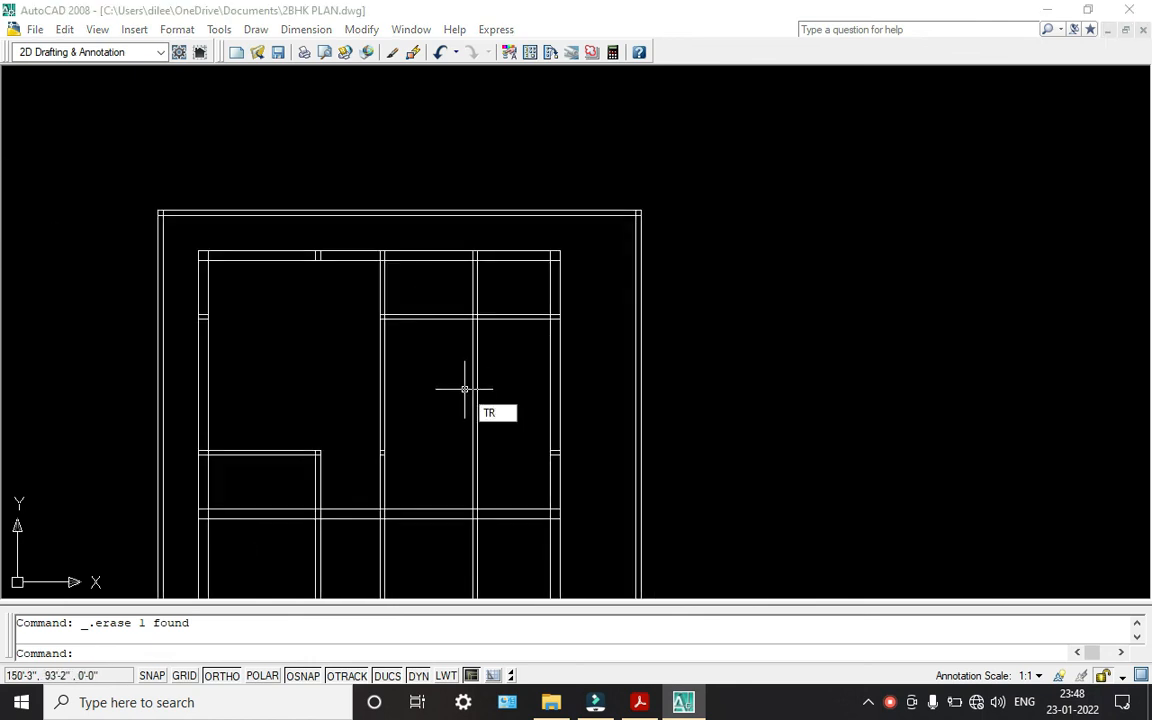
key("Return")
left_click(446, 373)
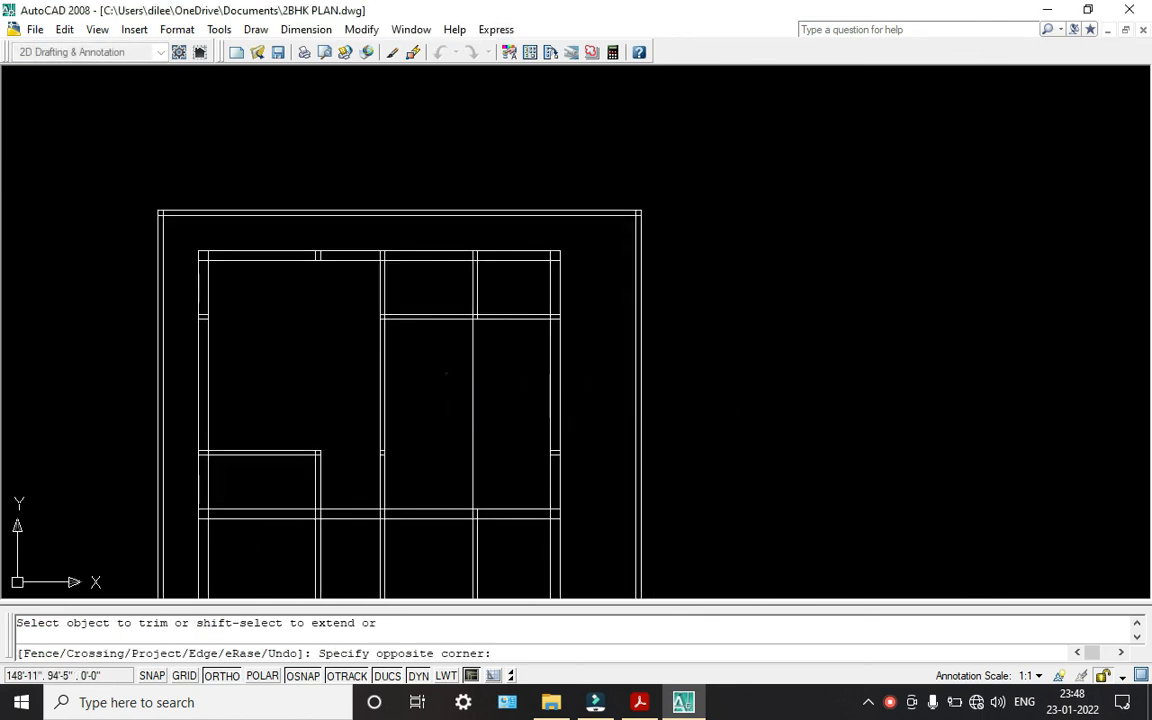
left_click(507, 440)
scroll(504, 429, "down", 2)
left_click(452, 522)
left_click(429, 504)
left_click(447, 437)
left_click(420, 412)
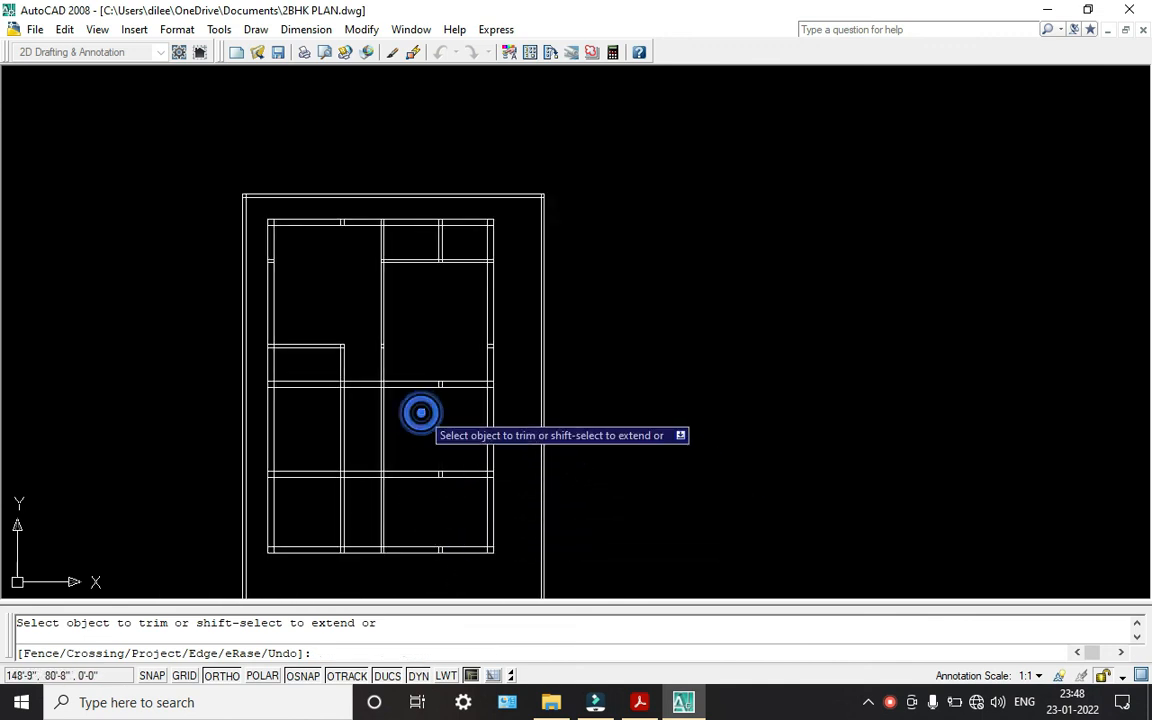
- Trim the master toilet's vertical wall lines out of the dining area and the kitchen
left_click(410, 430)
left_click(316, 419)
left_click(347, 515)
left_click(345, 509)
left_click(329, 501)
left_click(352, 508)
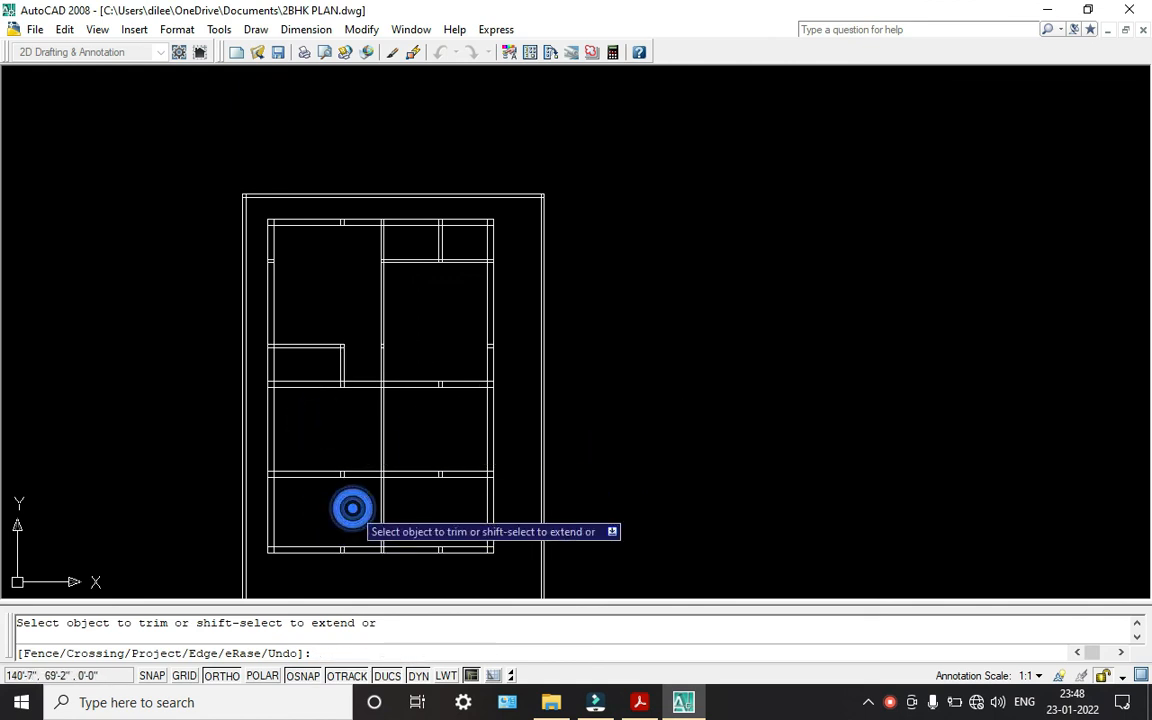
key("Escape")
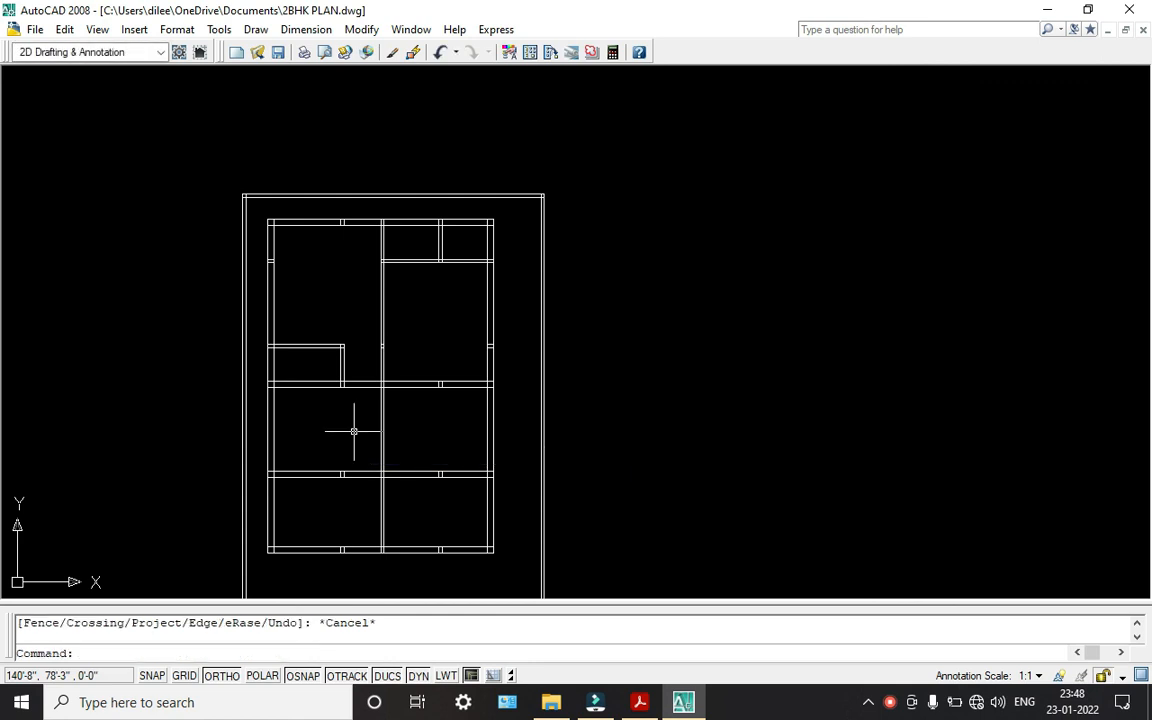
- Delete the short leftover segments of both toilet wall lines inside the horizontal walls below the bedrooms
left_click(419, 368)
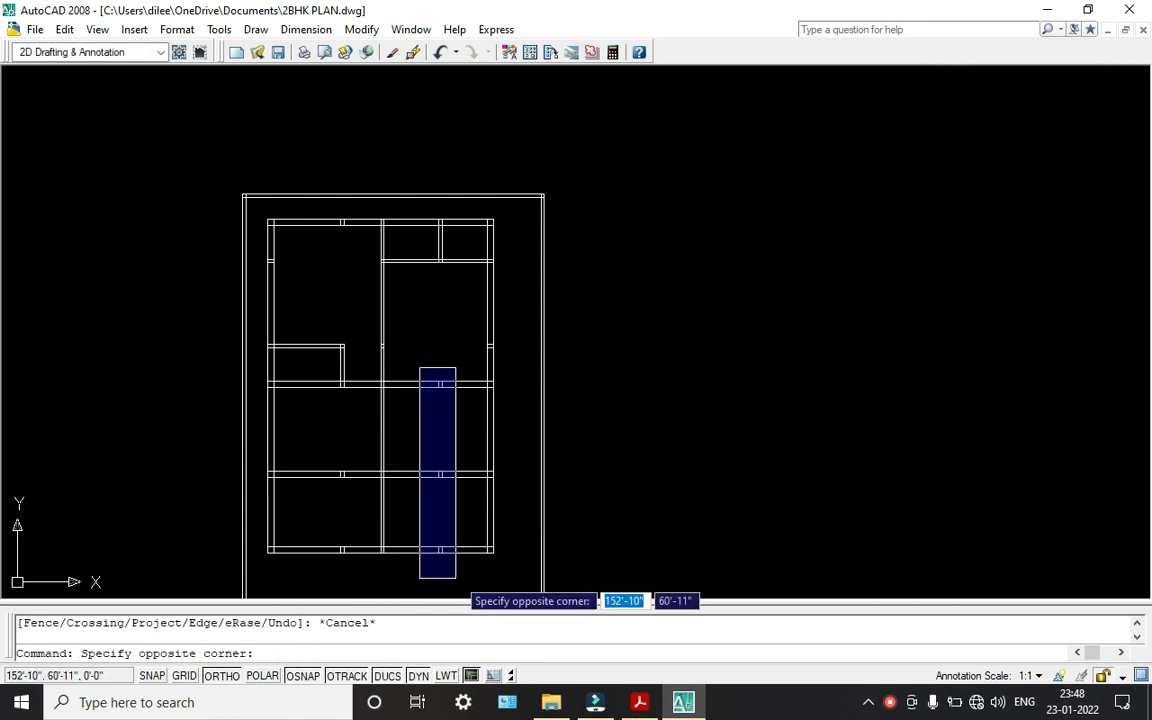
left_click(457, 578)
key("Delete")
left_click(318, 398)
left_click(352, 579)
key("Delete")
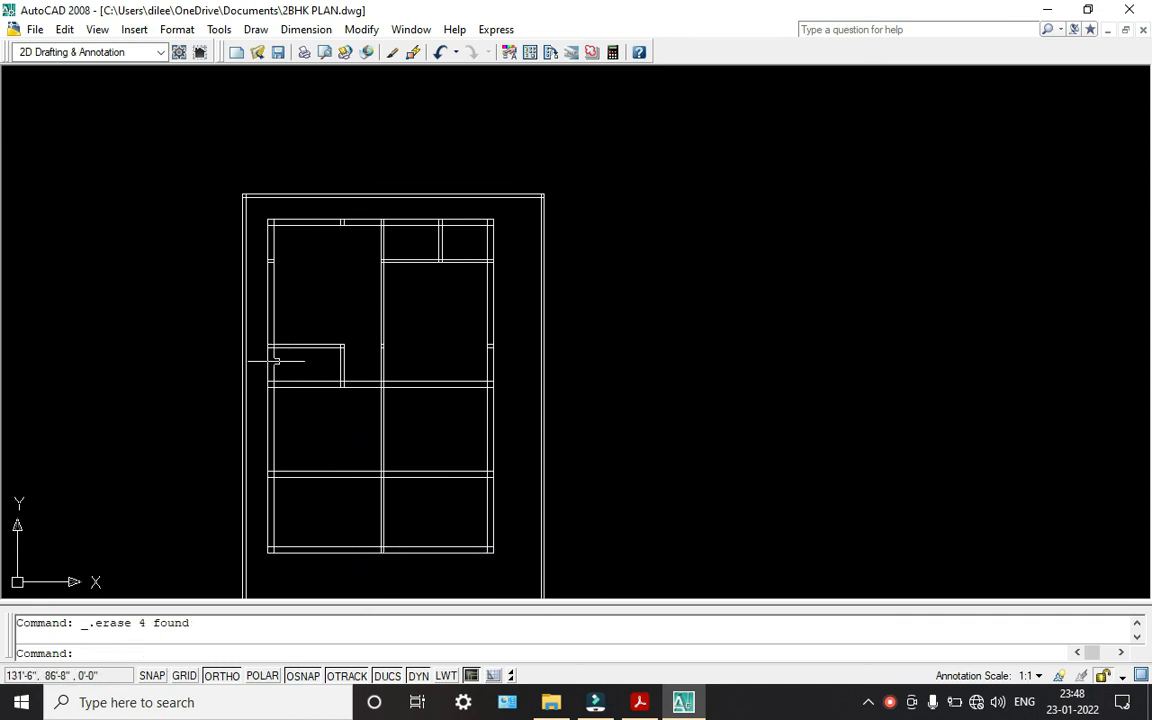
- Check the dining, living hall and kitchen layout in the reference PDF, and return to the AutoCAD drawing
middle_click_drag(470, 340, 480, 367)
middle_click_drag(390, 310, 443, 233)
scroll(443, 233, "down", 2)
scroll(423, 332, "up", 3)
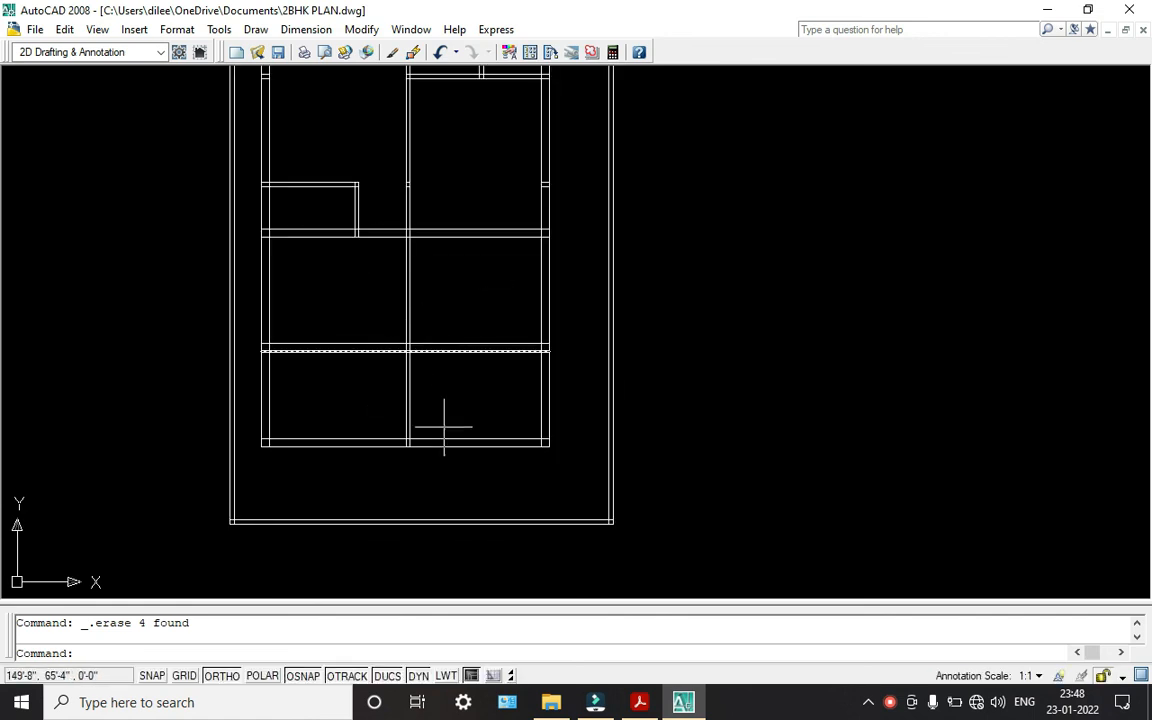
left_click(638, 703)
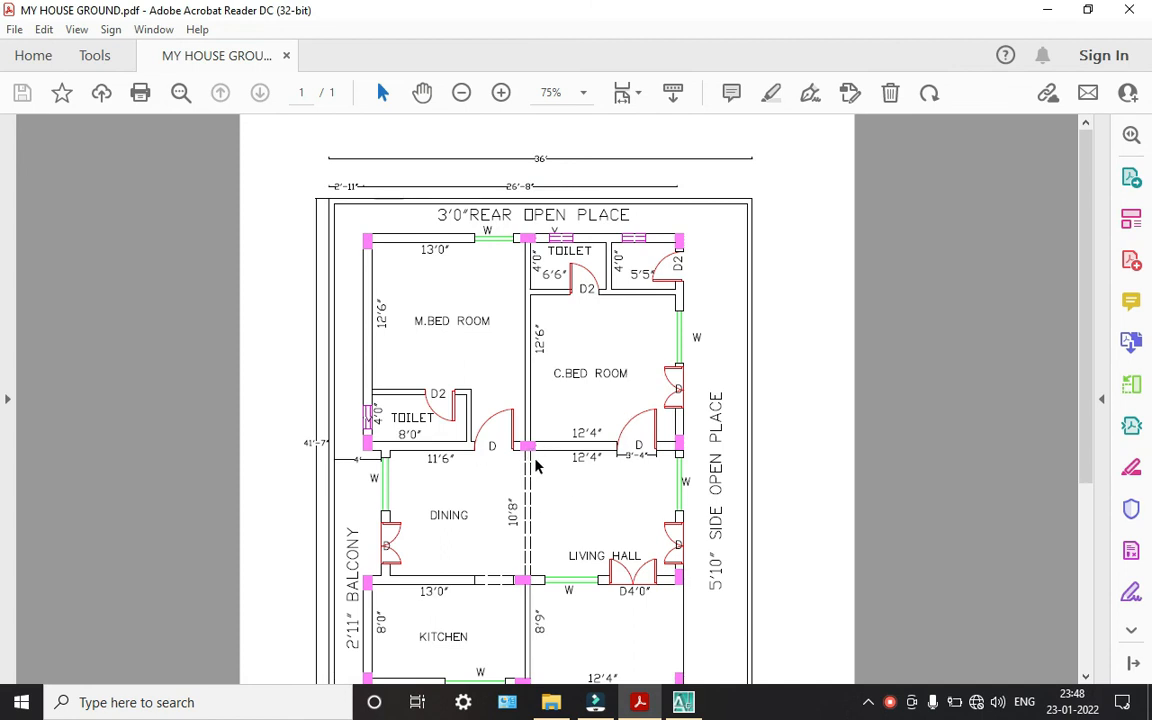
scroll(524, 557, "down", 1)
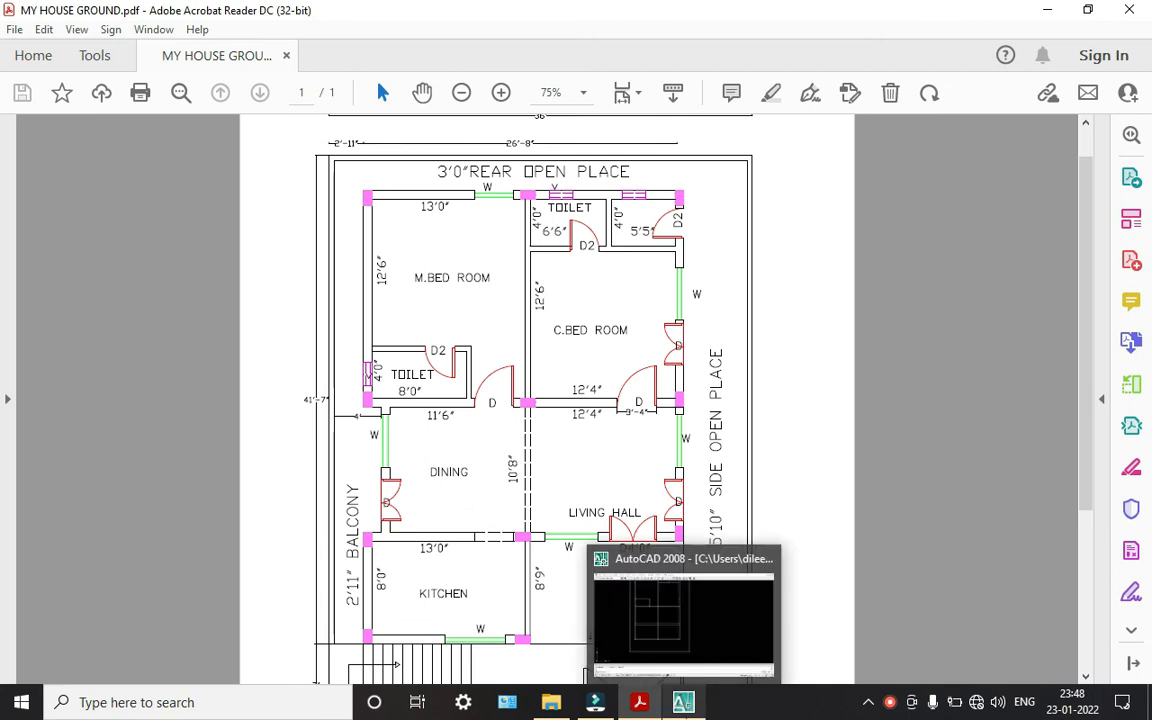
left_click(640, 618)
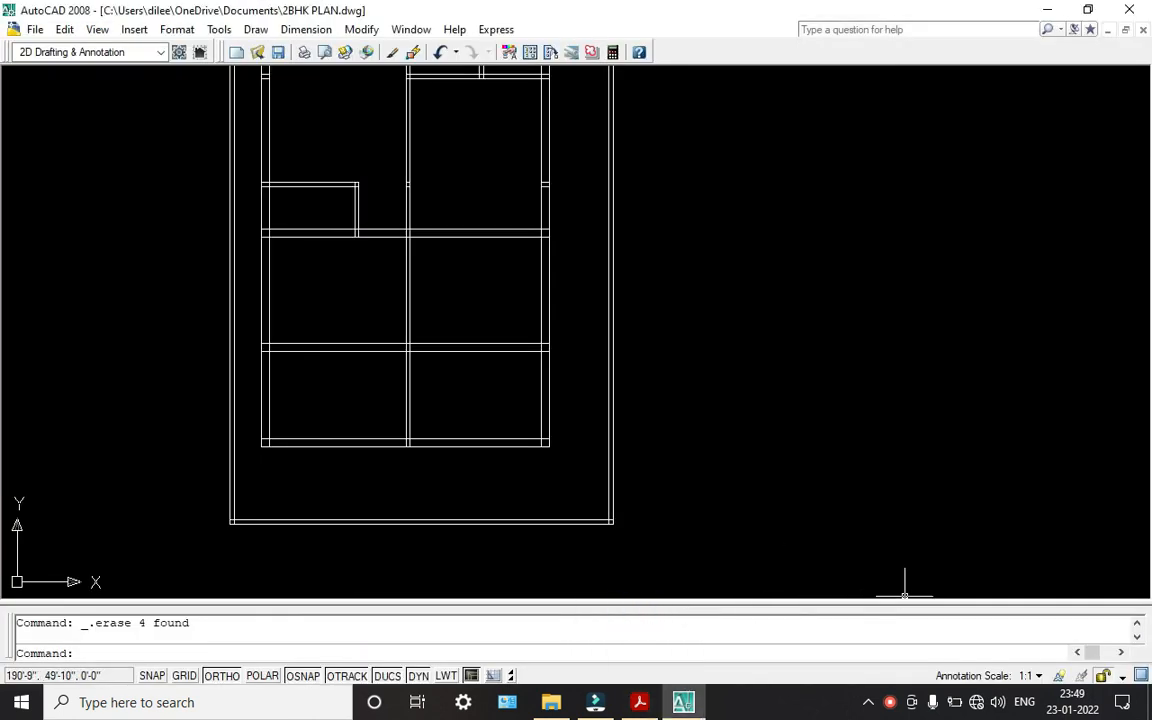